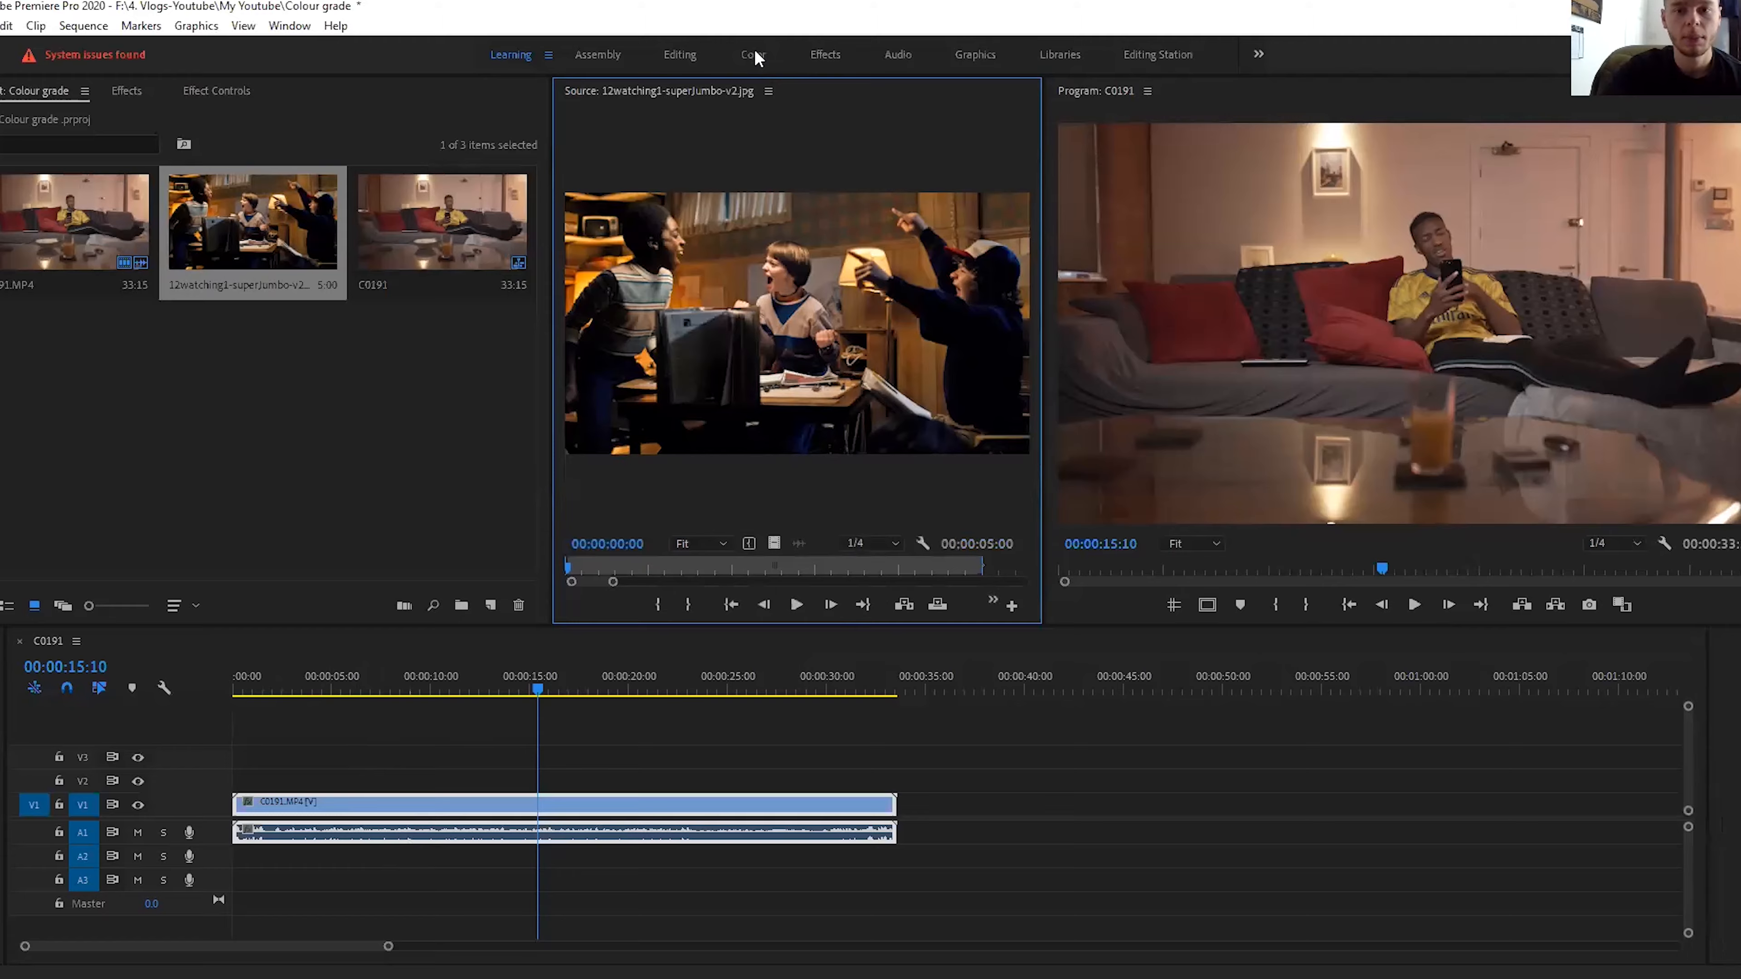
Step: Switch to the Color workspace and park the playhead at 00:00:02:10 in the C0191 sequence
click(833, 775)
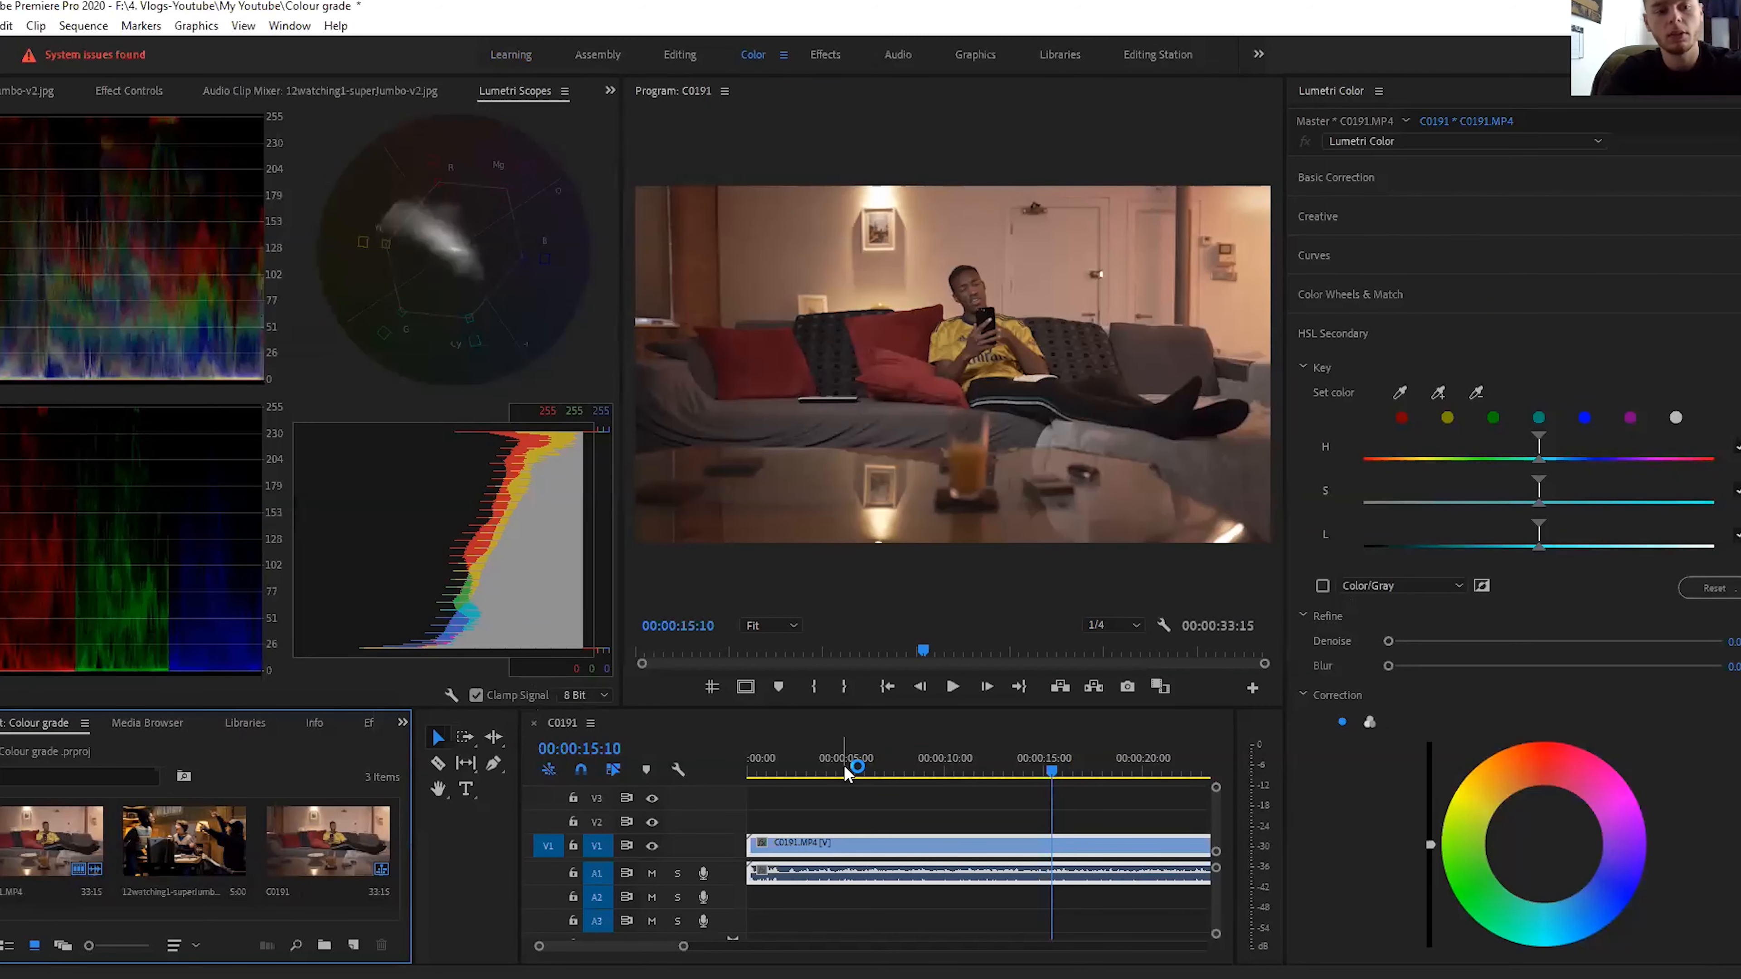
key(=)
click(818, 775)
key(=)
key(=)
click(1082, 773)
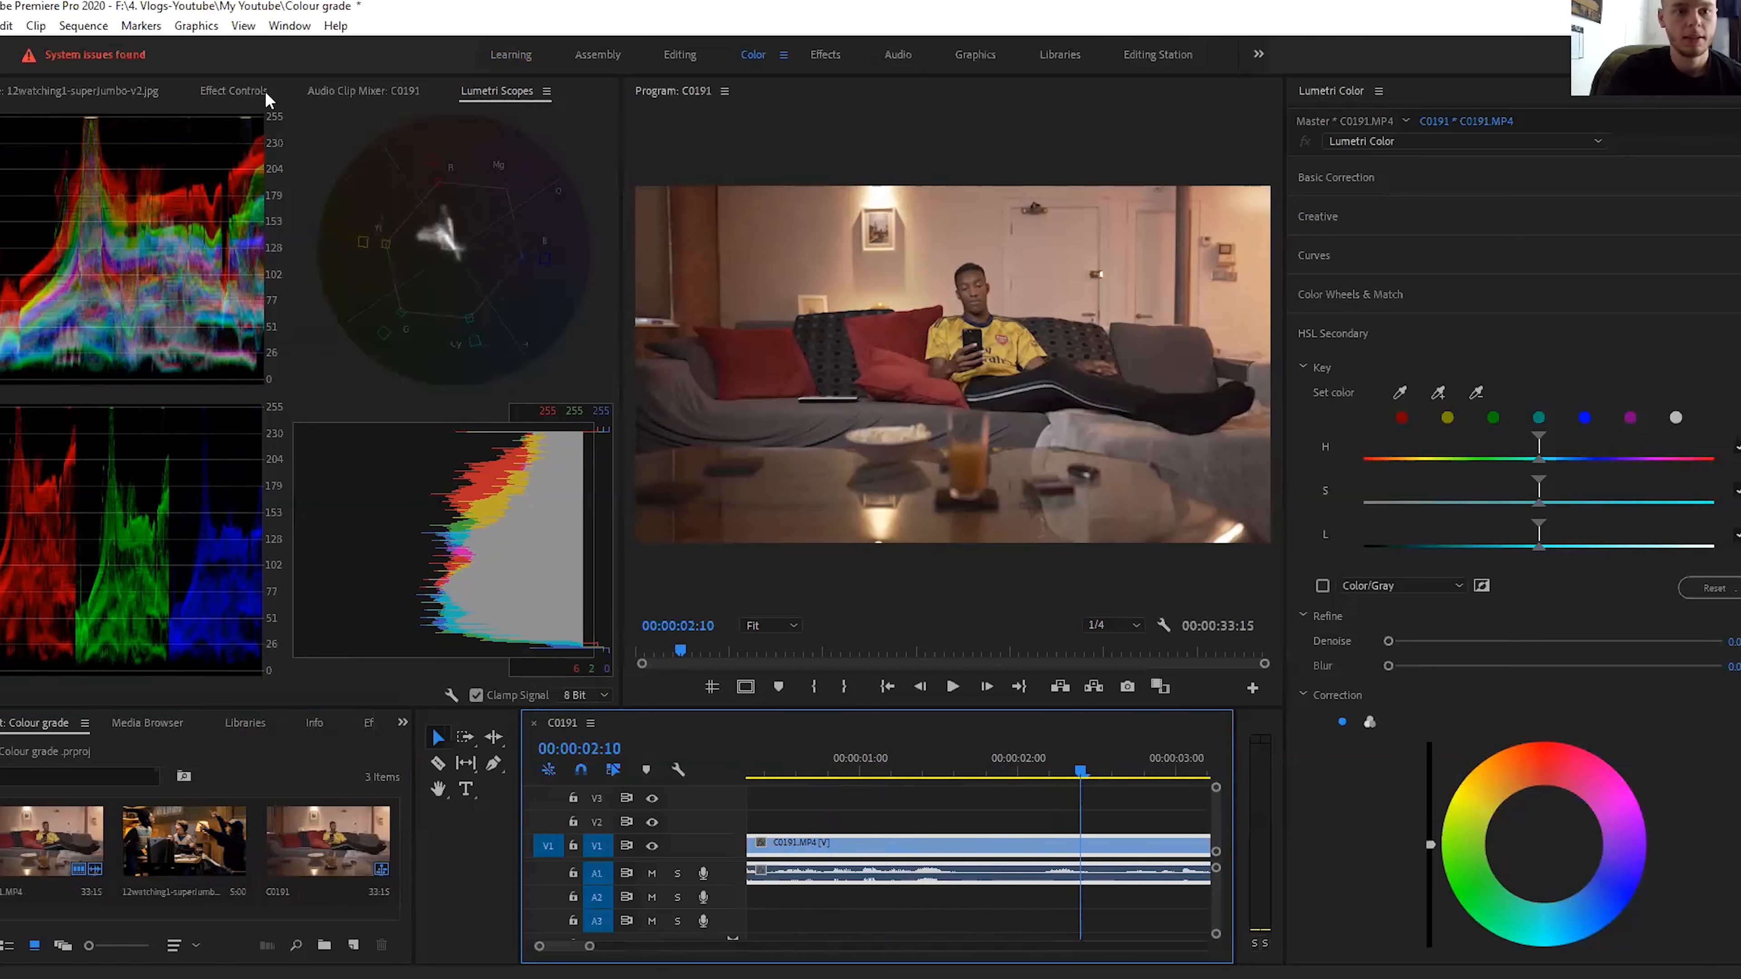
Step: View the reference still 12watching1-superjumbo-v2.jpg beside the shot, then bring the Lumetri Scopes back with the C0191 clip selected
click(106, 96)
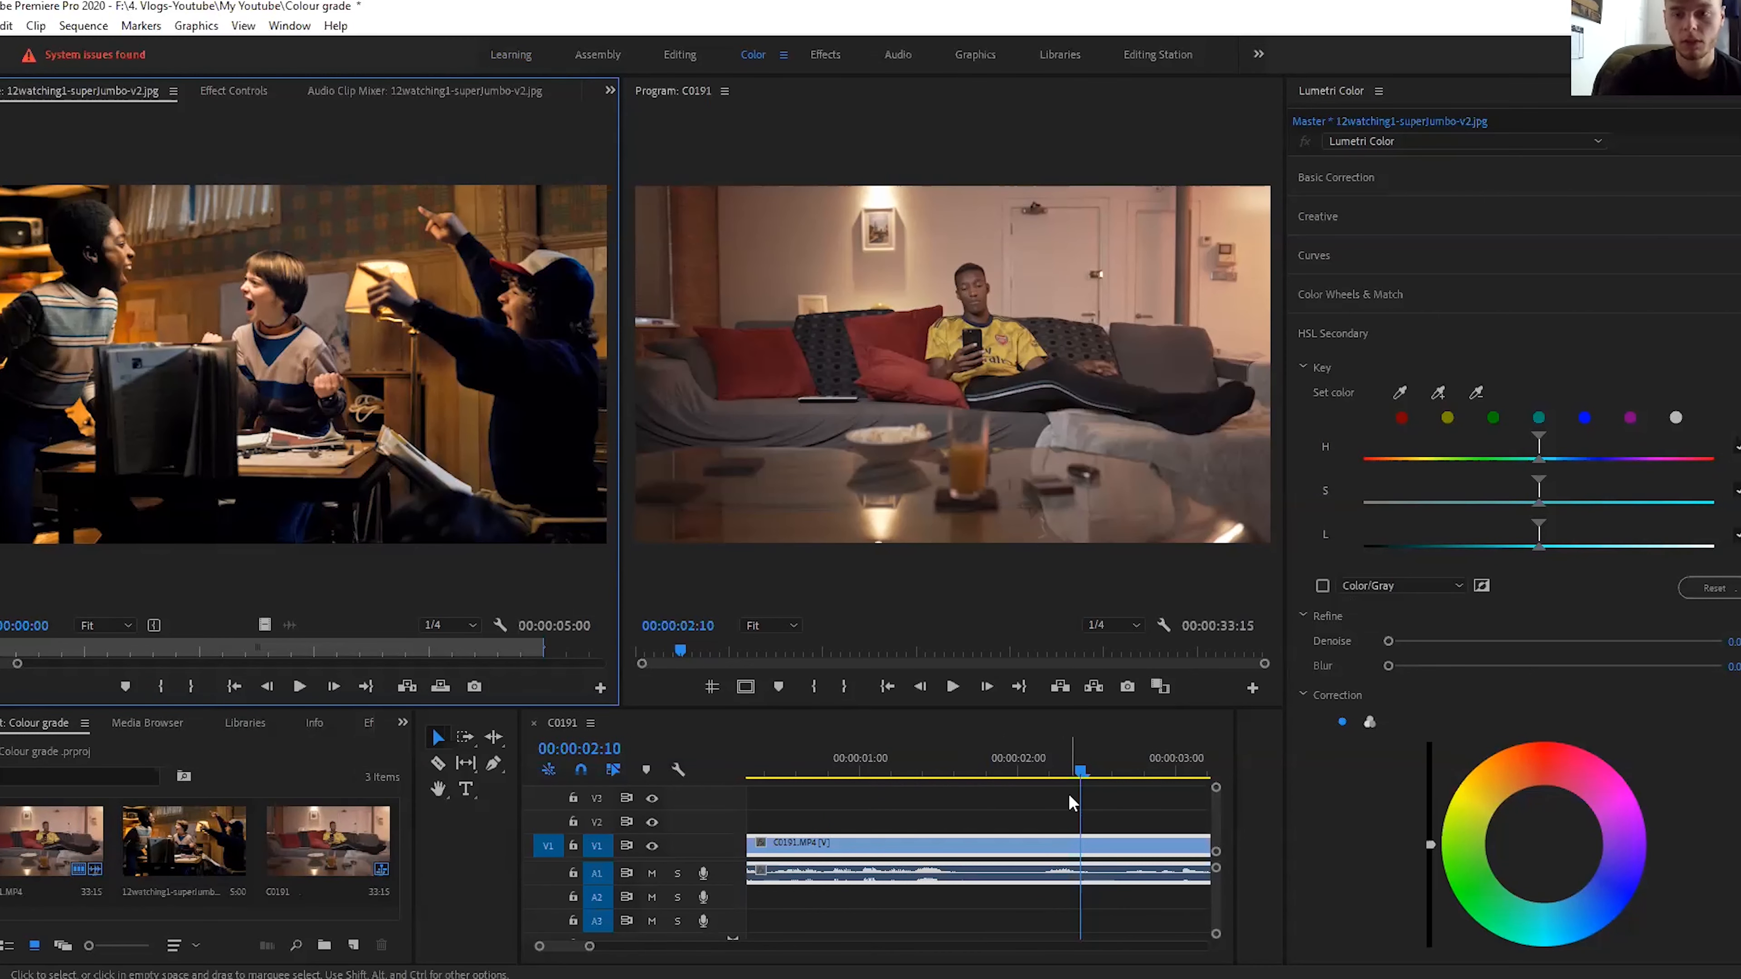
click(1077, 861)
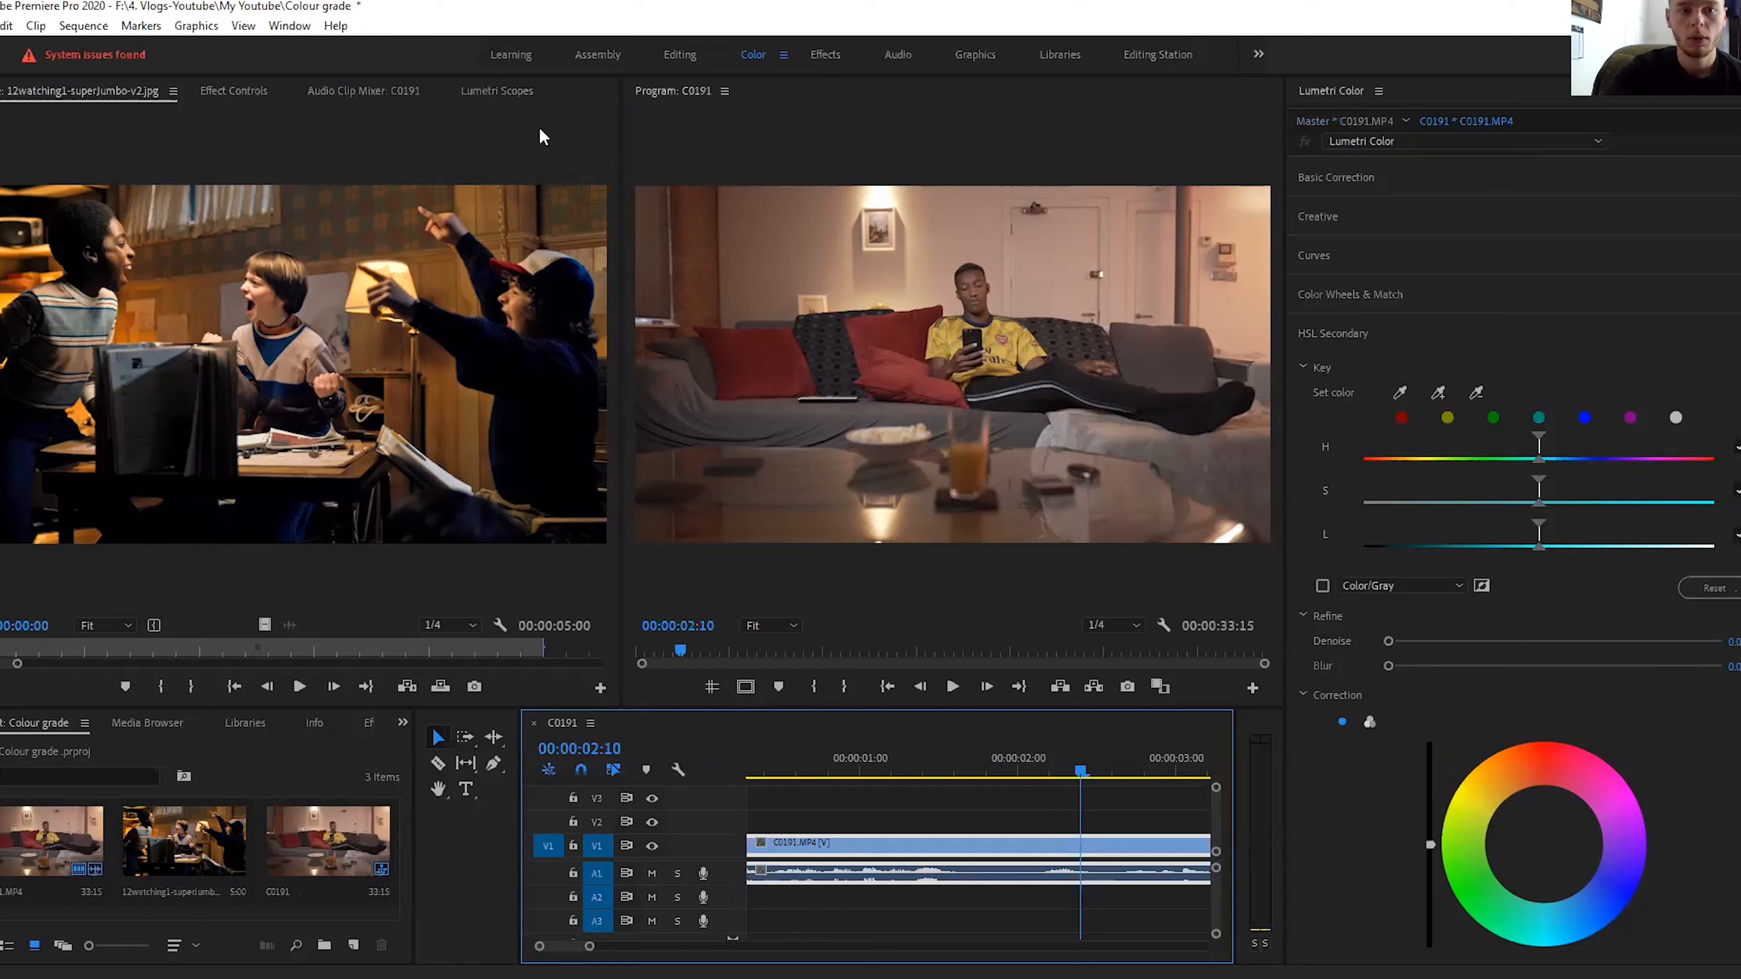
click(517, 95)
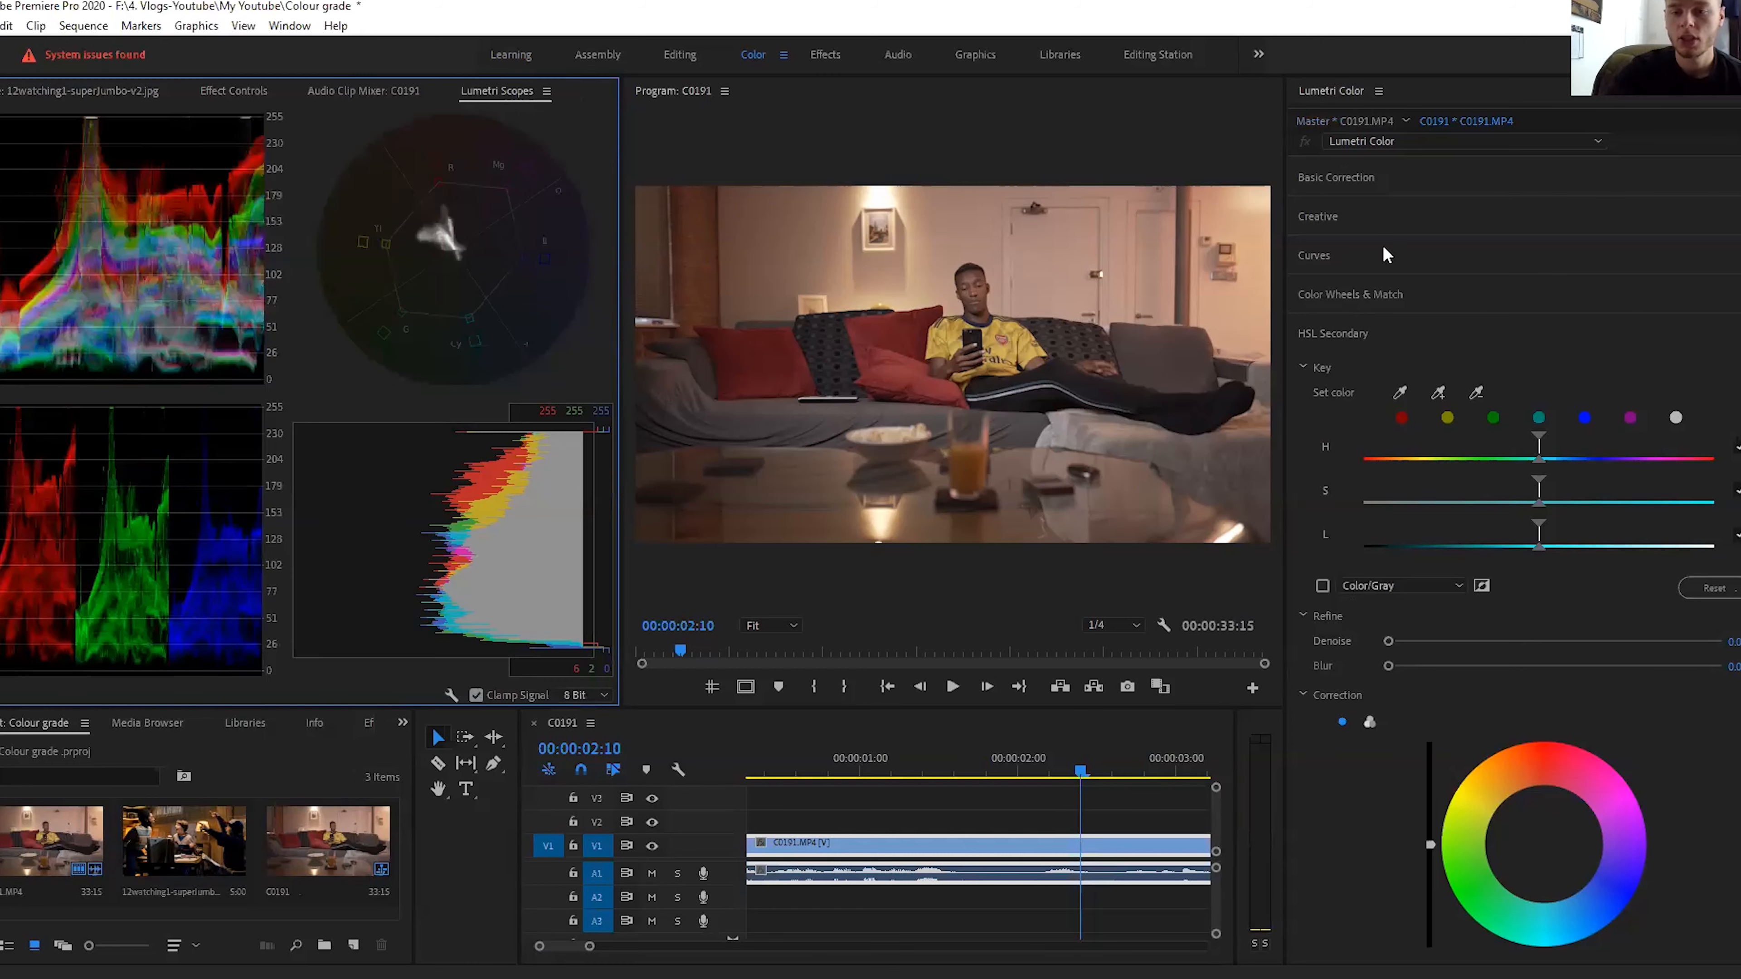
Step: Add a shadow point and a highlight point to the clip's RGB luma curve and lower its white endpoint slightly
click(1323, 214)
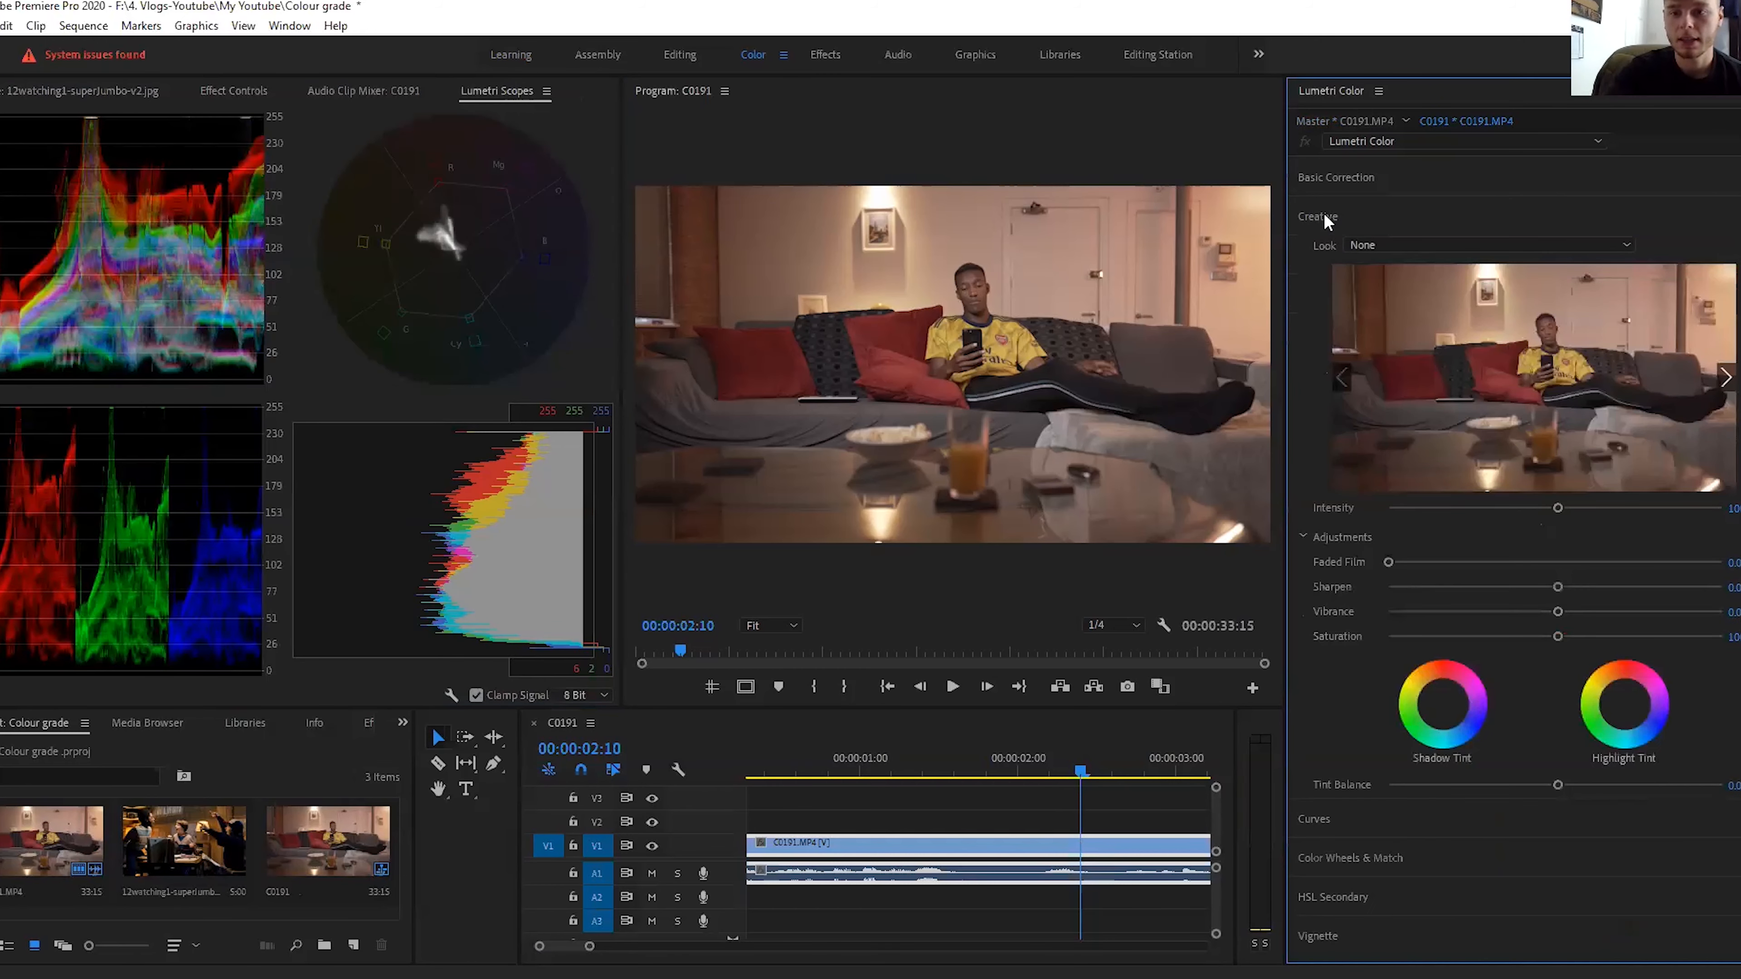
click(1324, 215)
click(1316, 256)
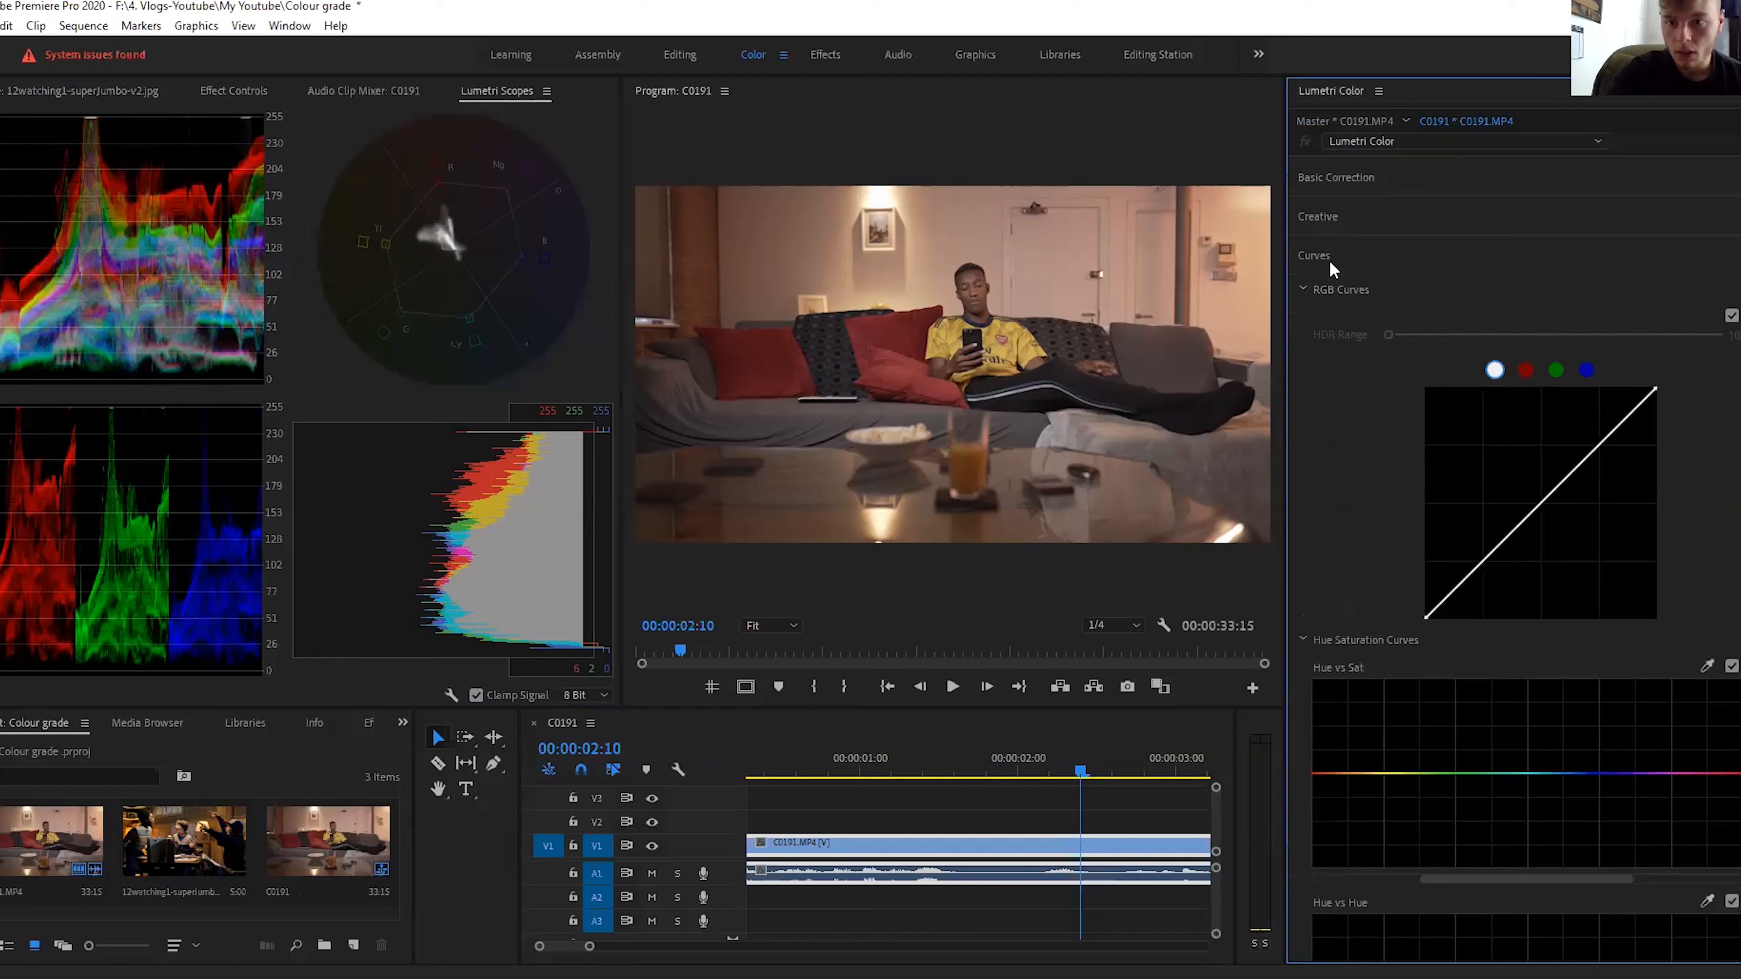
click(1482, 566)
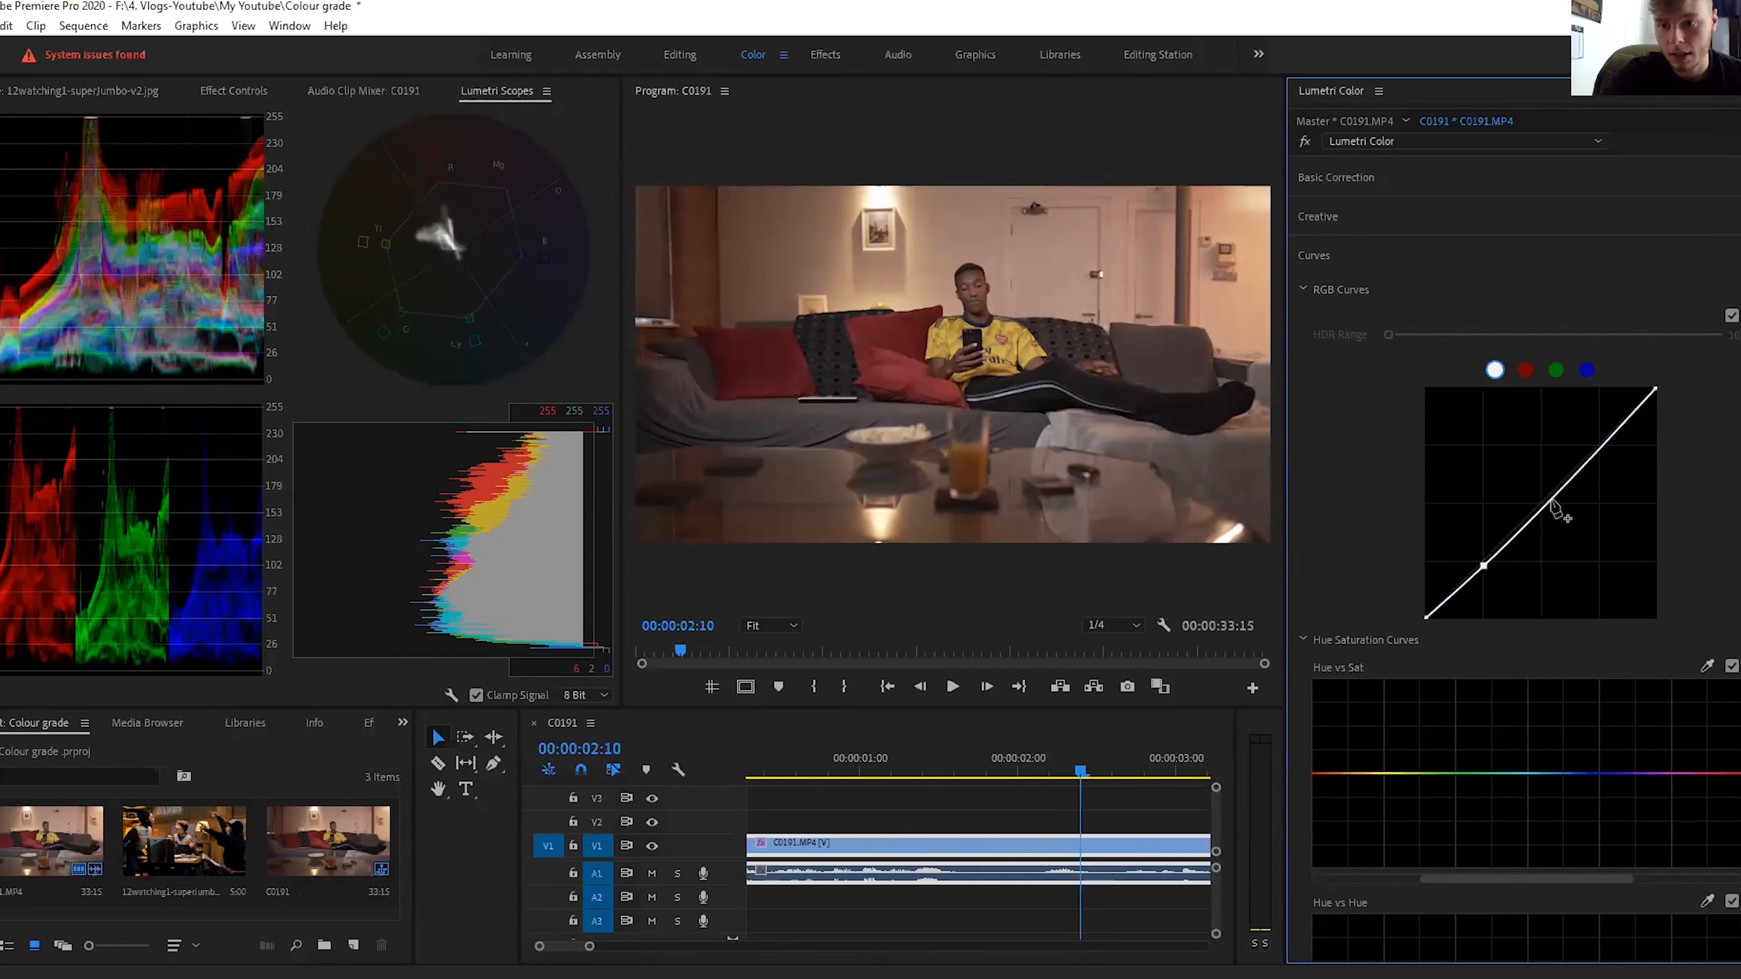
click(1598, 444)
drag(1598, 445, 1602, 446)
drag(1656, 392, 1659, 406)
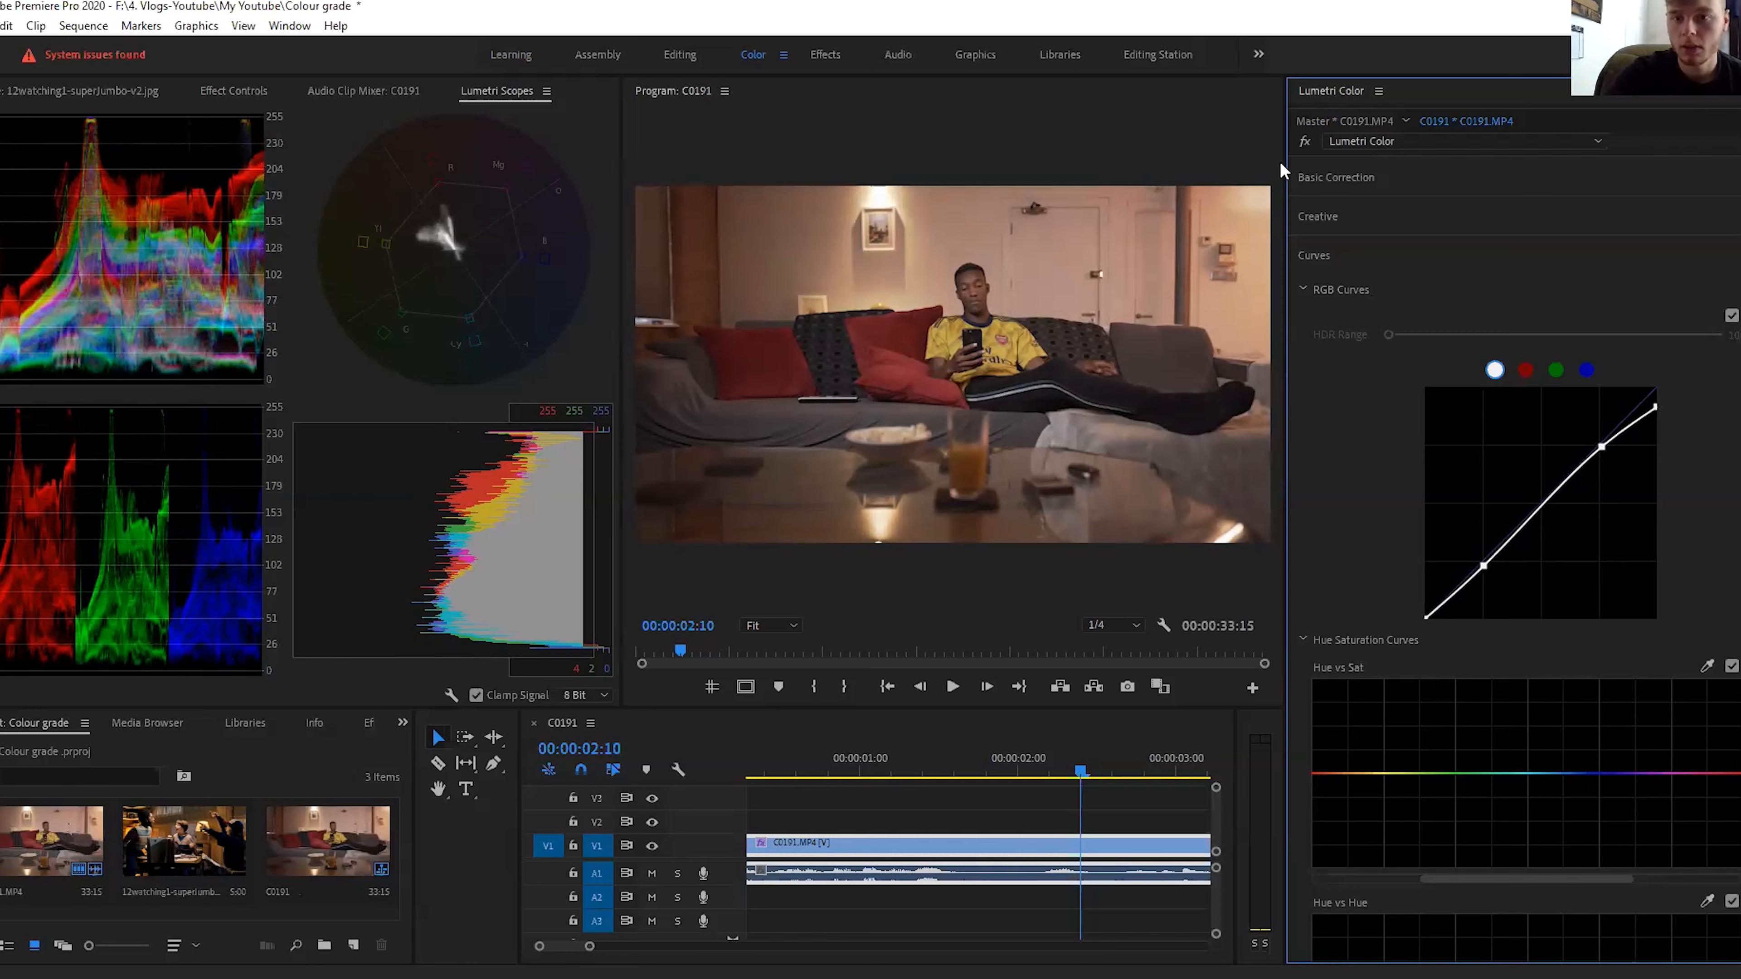
Step: Deepen the darks by lowering the luma curve's shadow point and shifting its black endpoint slightly inward, comparing with Lumetri bypassed
click(1308, 146)
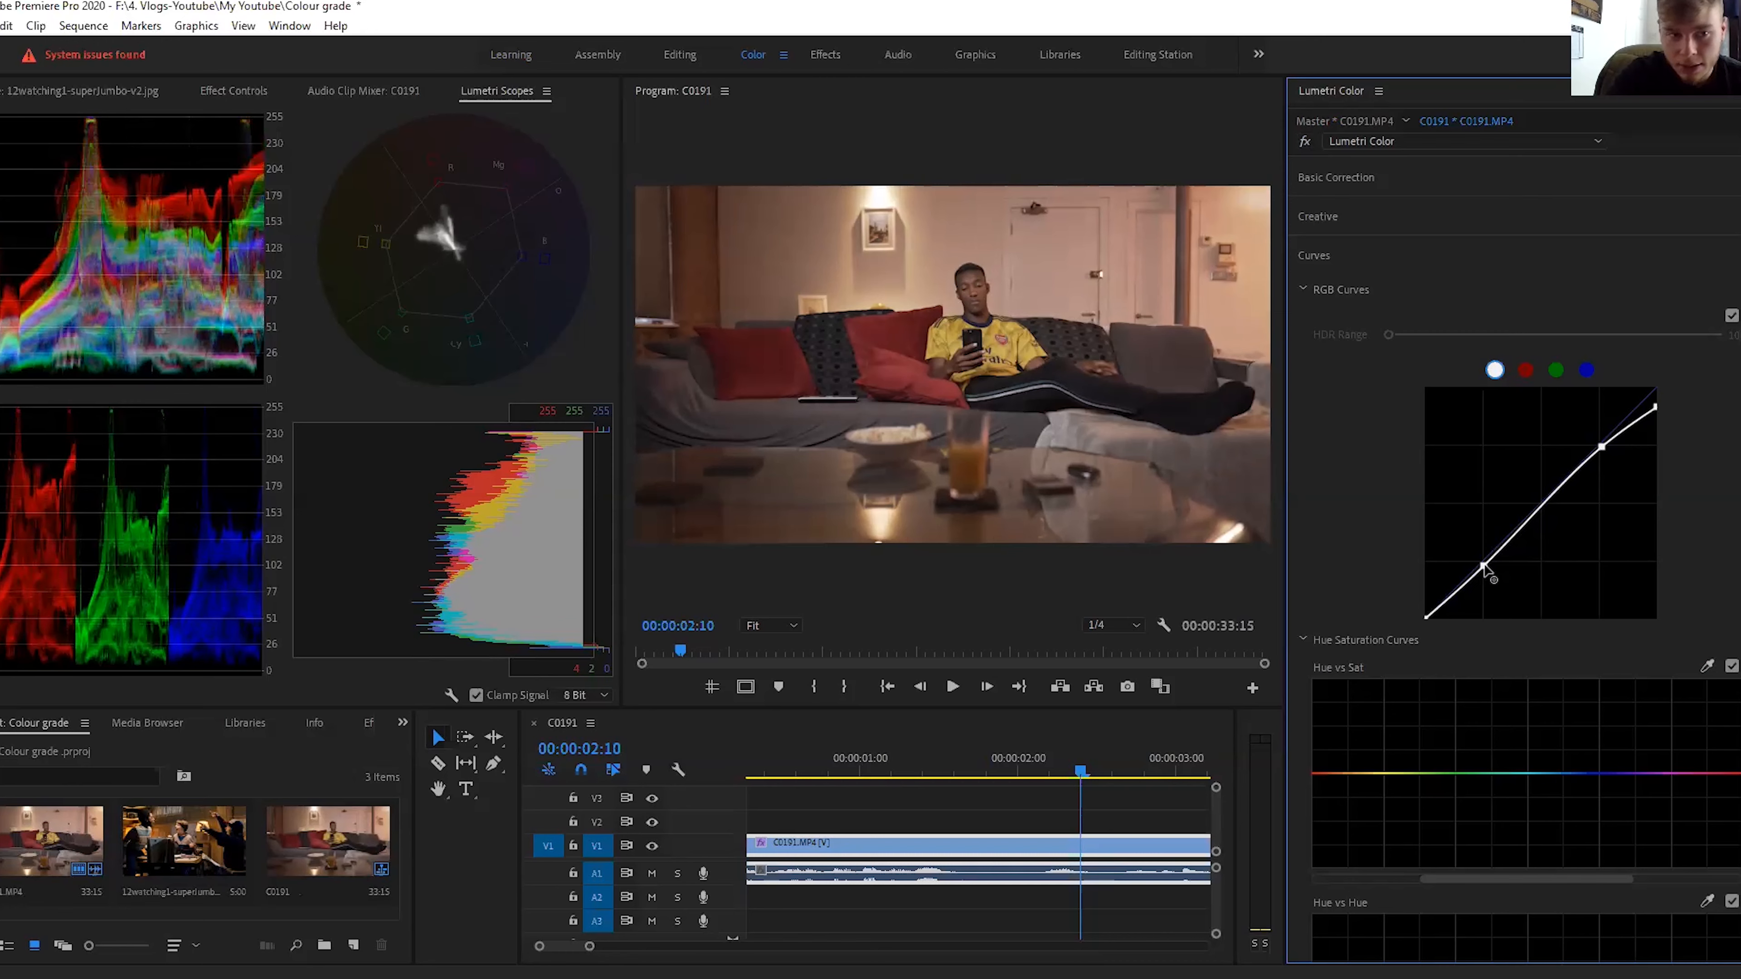
drag(1483, 566, 1486, 570)
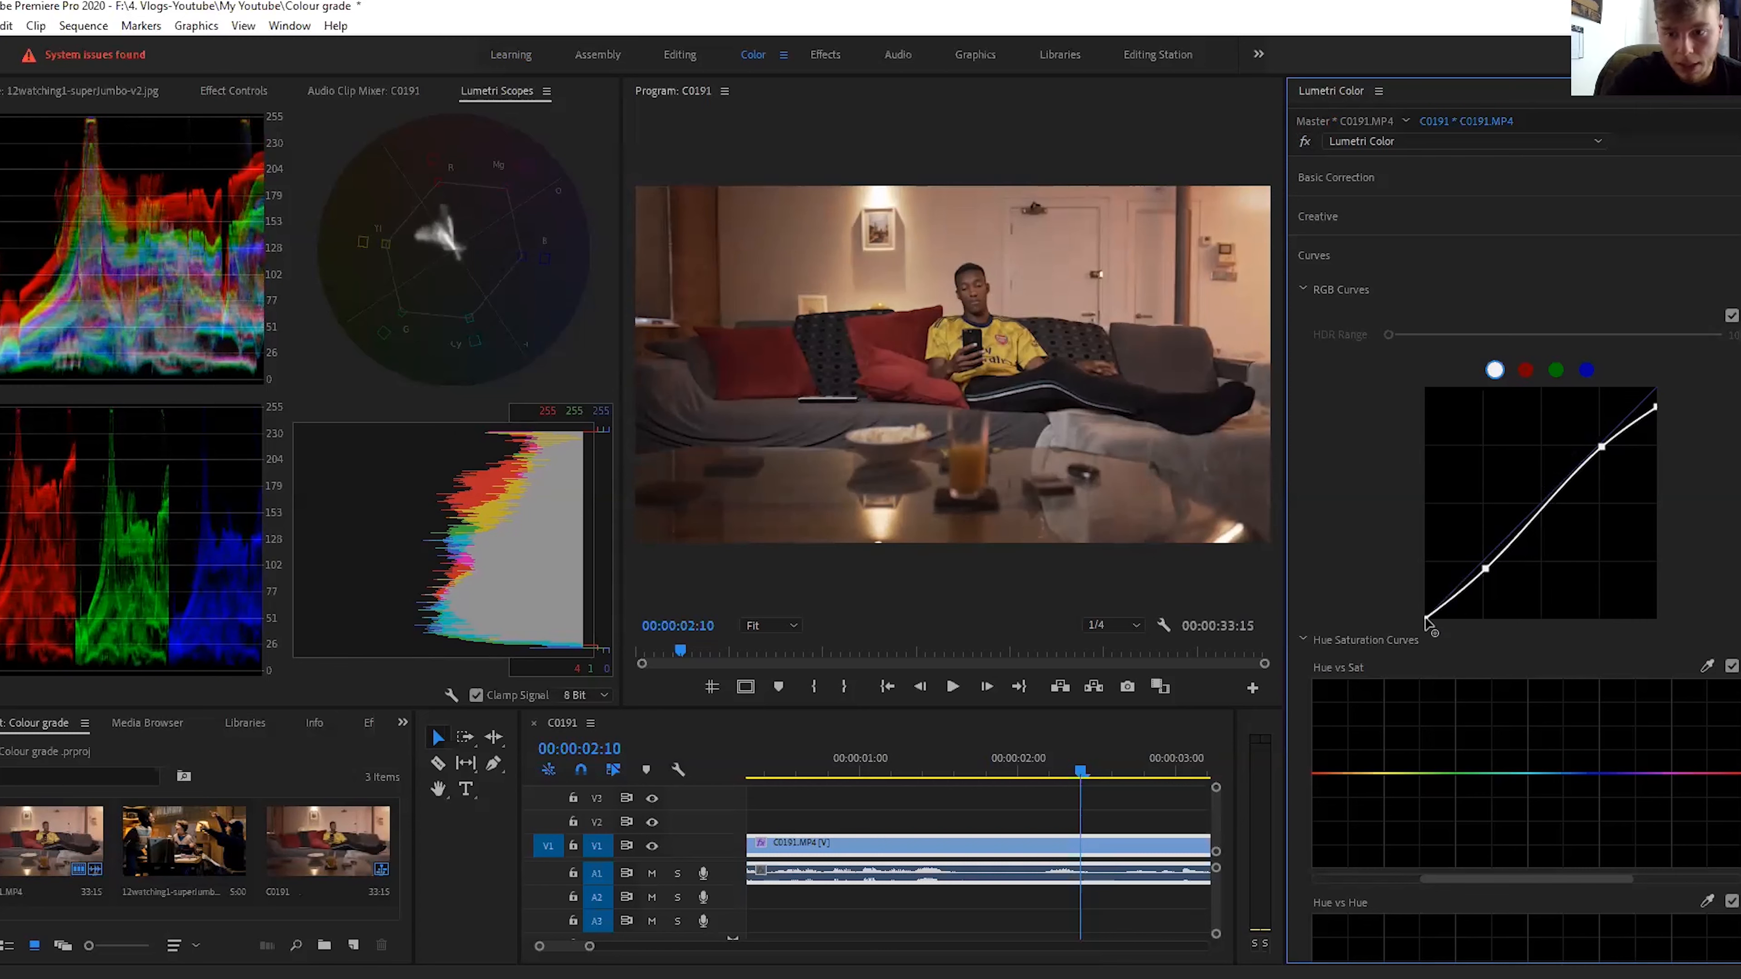
drag(1426, 619, 1432, 622)
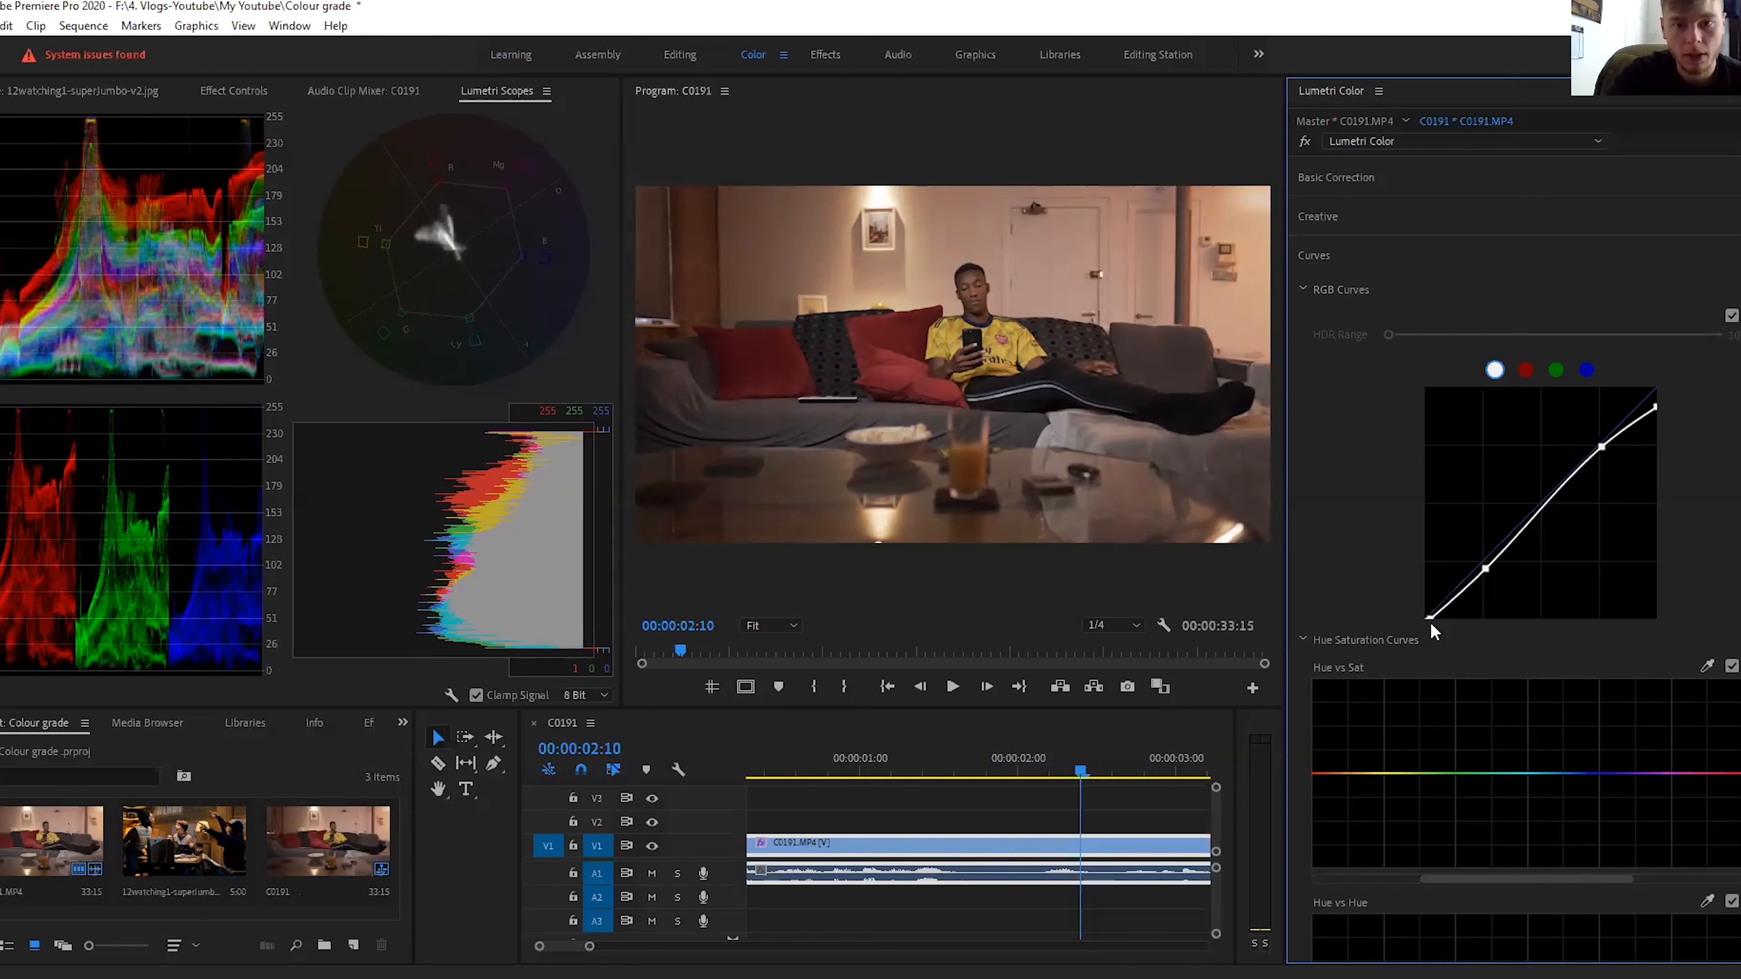
click(1301, 136)
click(1301, 137)
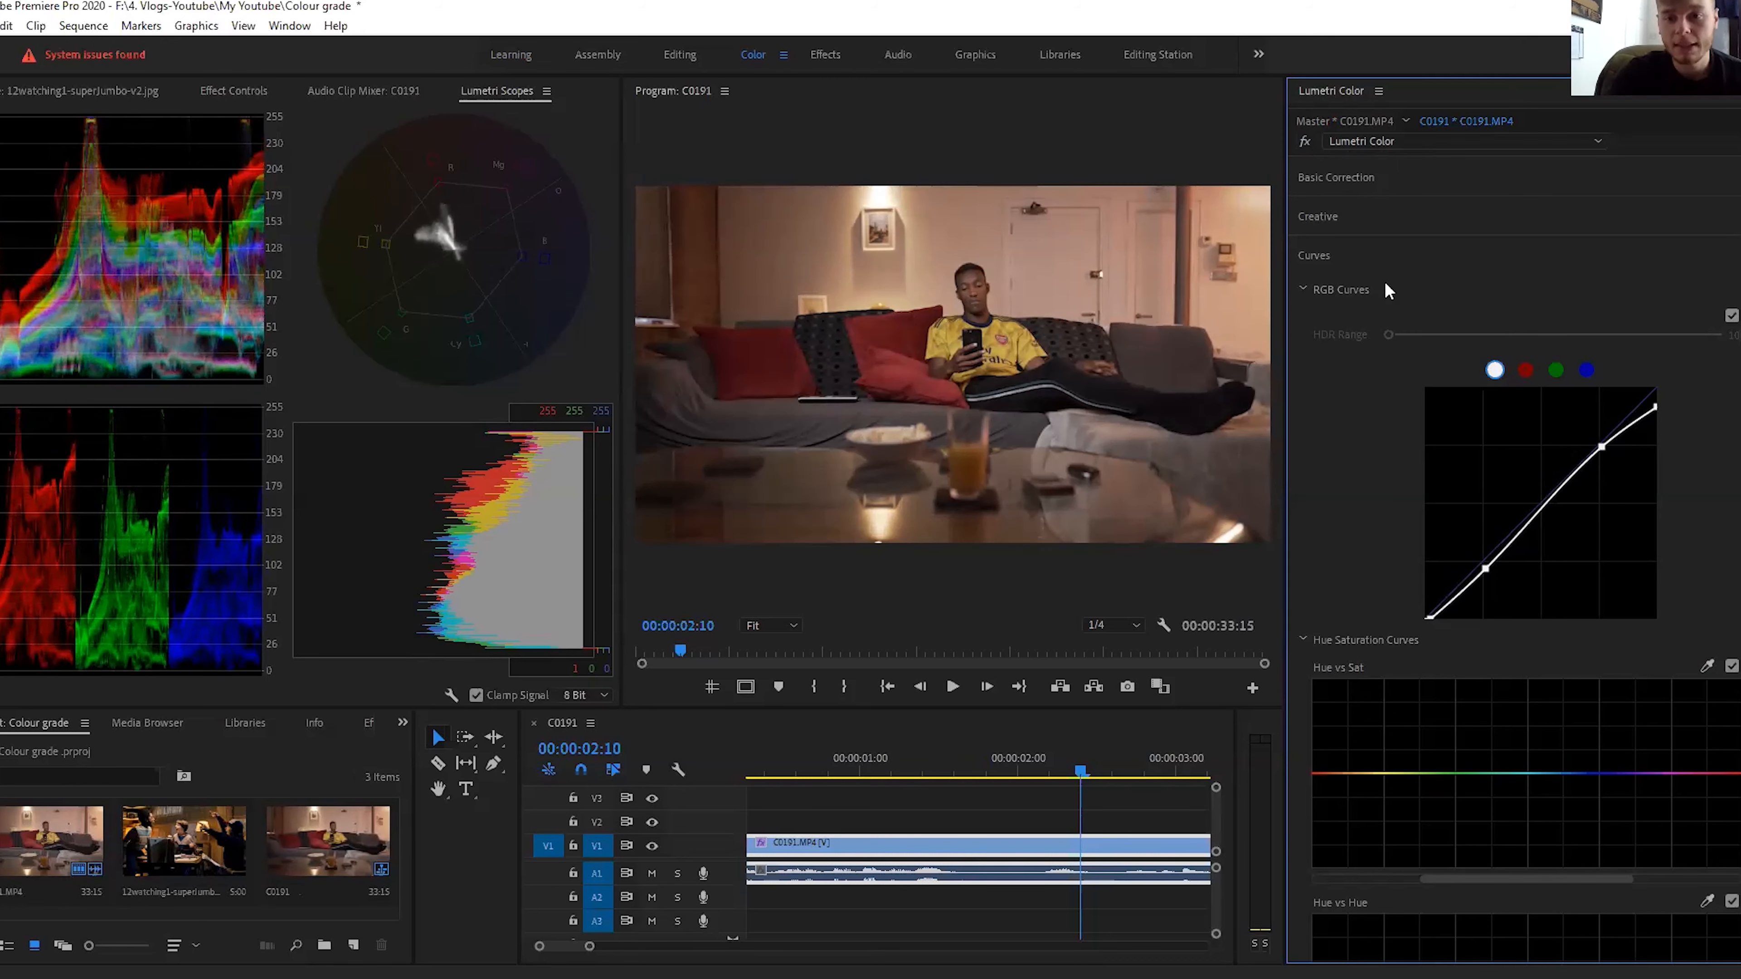
Step: Compare the clip with and without the Lumetri correction and review its RGB curve
click(1314, 256)
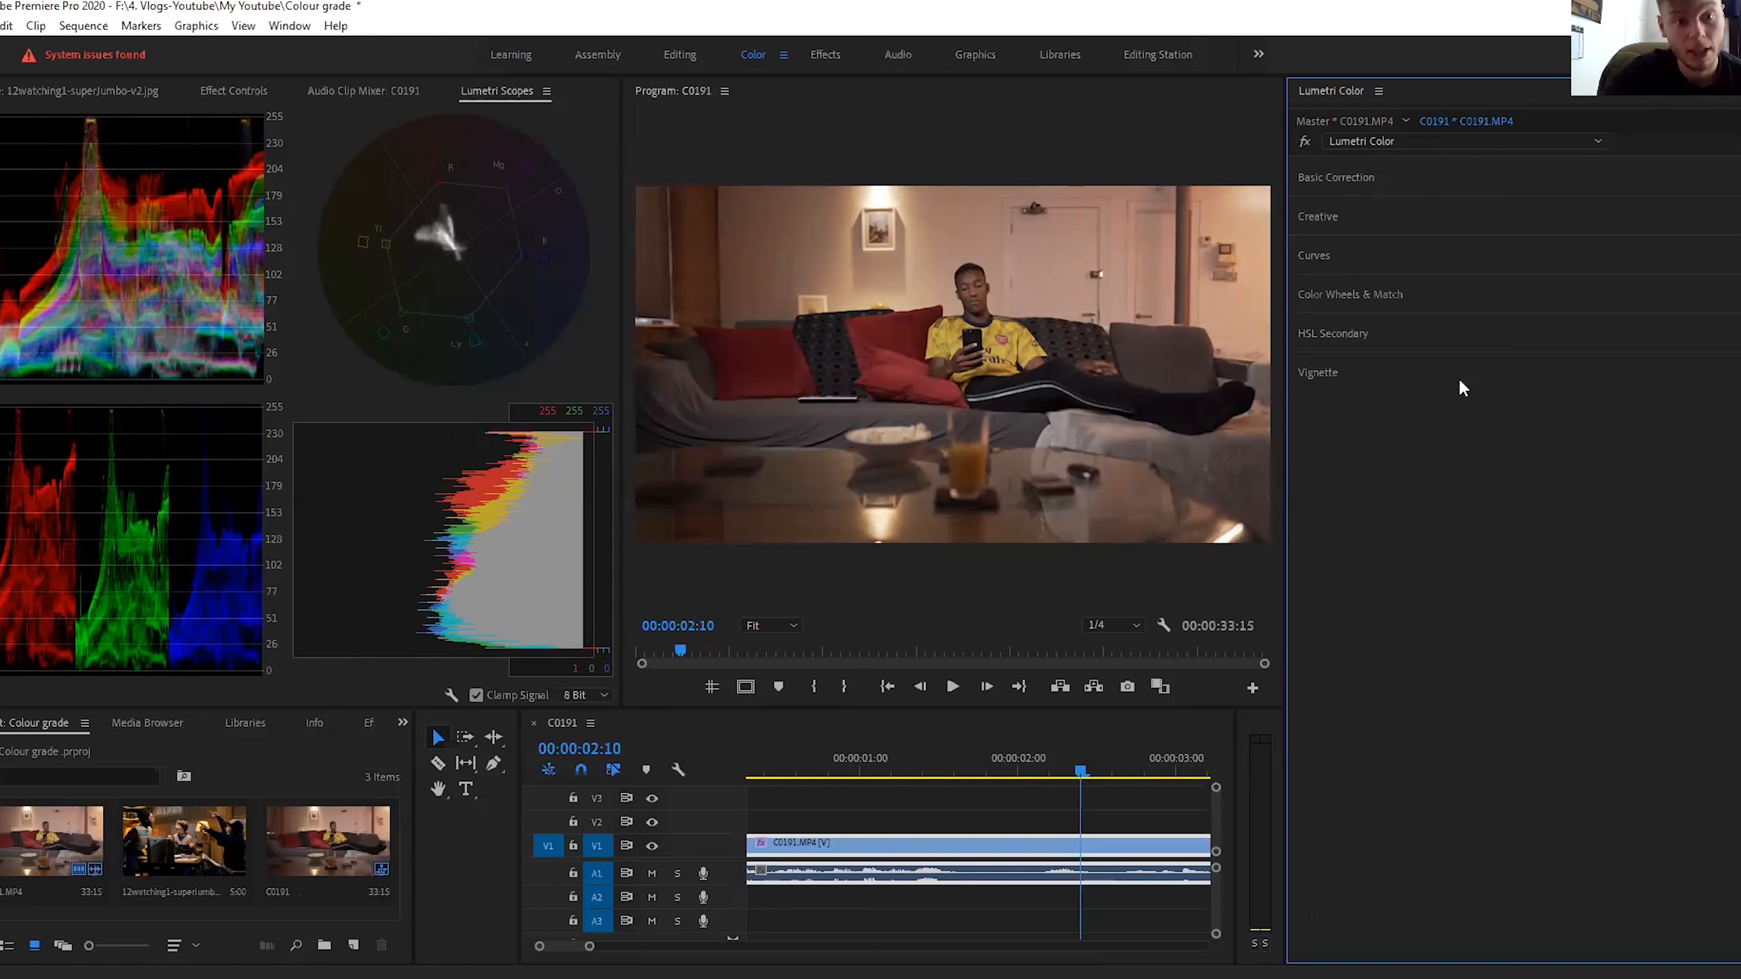
click(1302, 142)
click(1302, 142)
click(1302, 145)
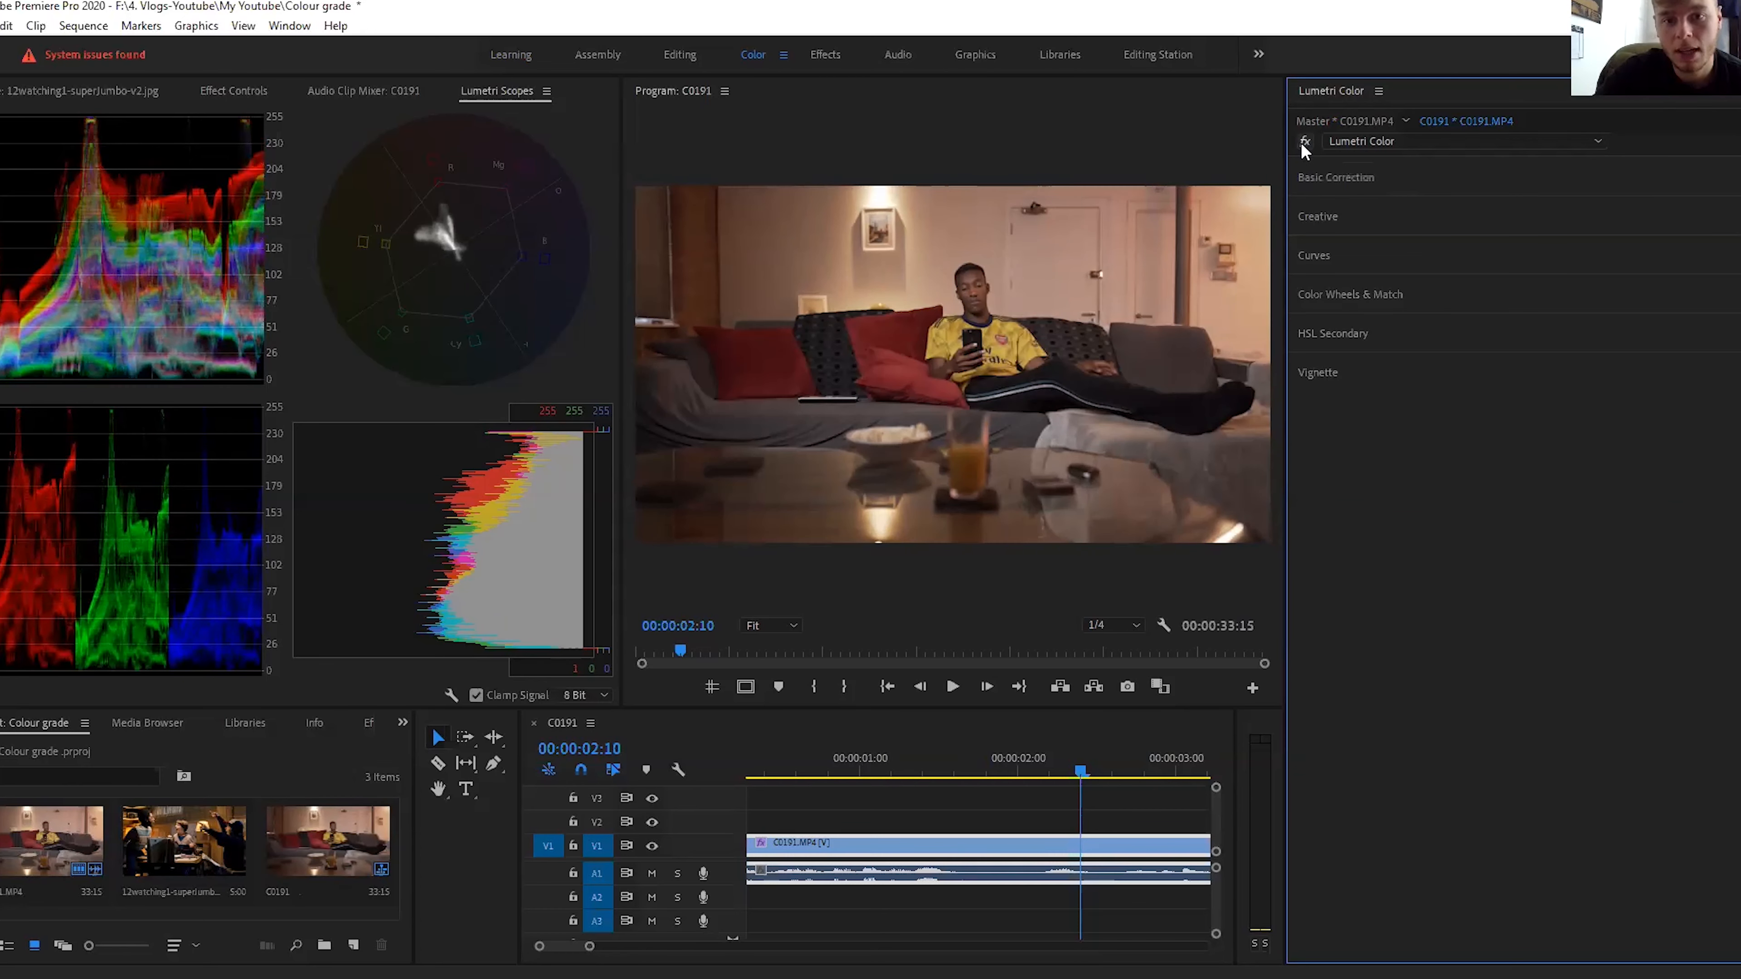
click(1302, 145)
click(1302, 145)
click(1331, 297)
click(1331, 297)
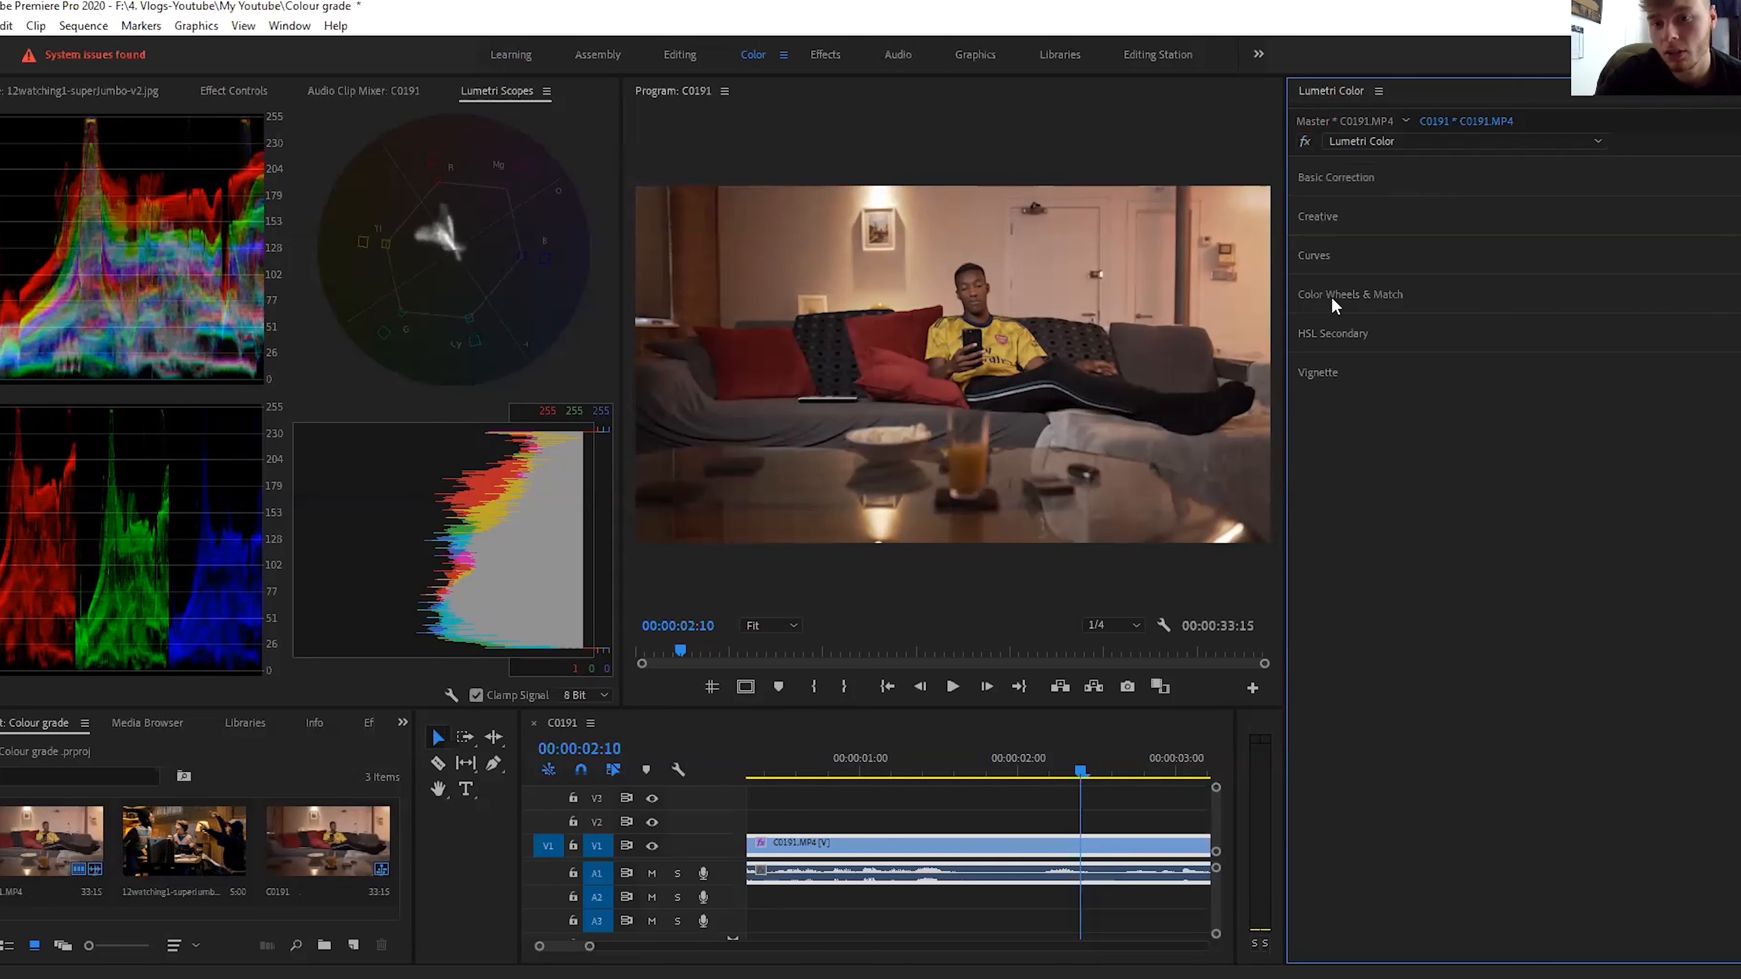
click(1318, 252)
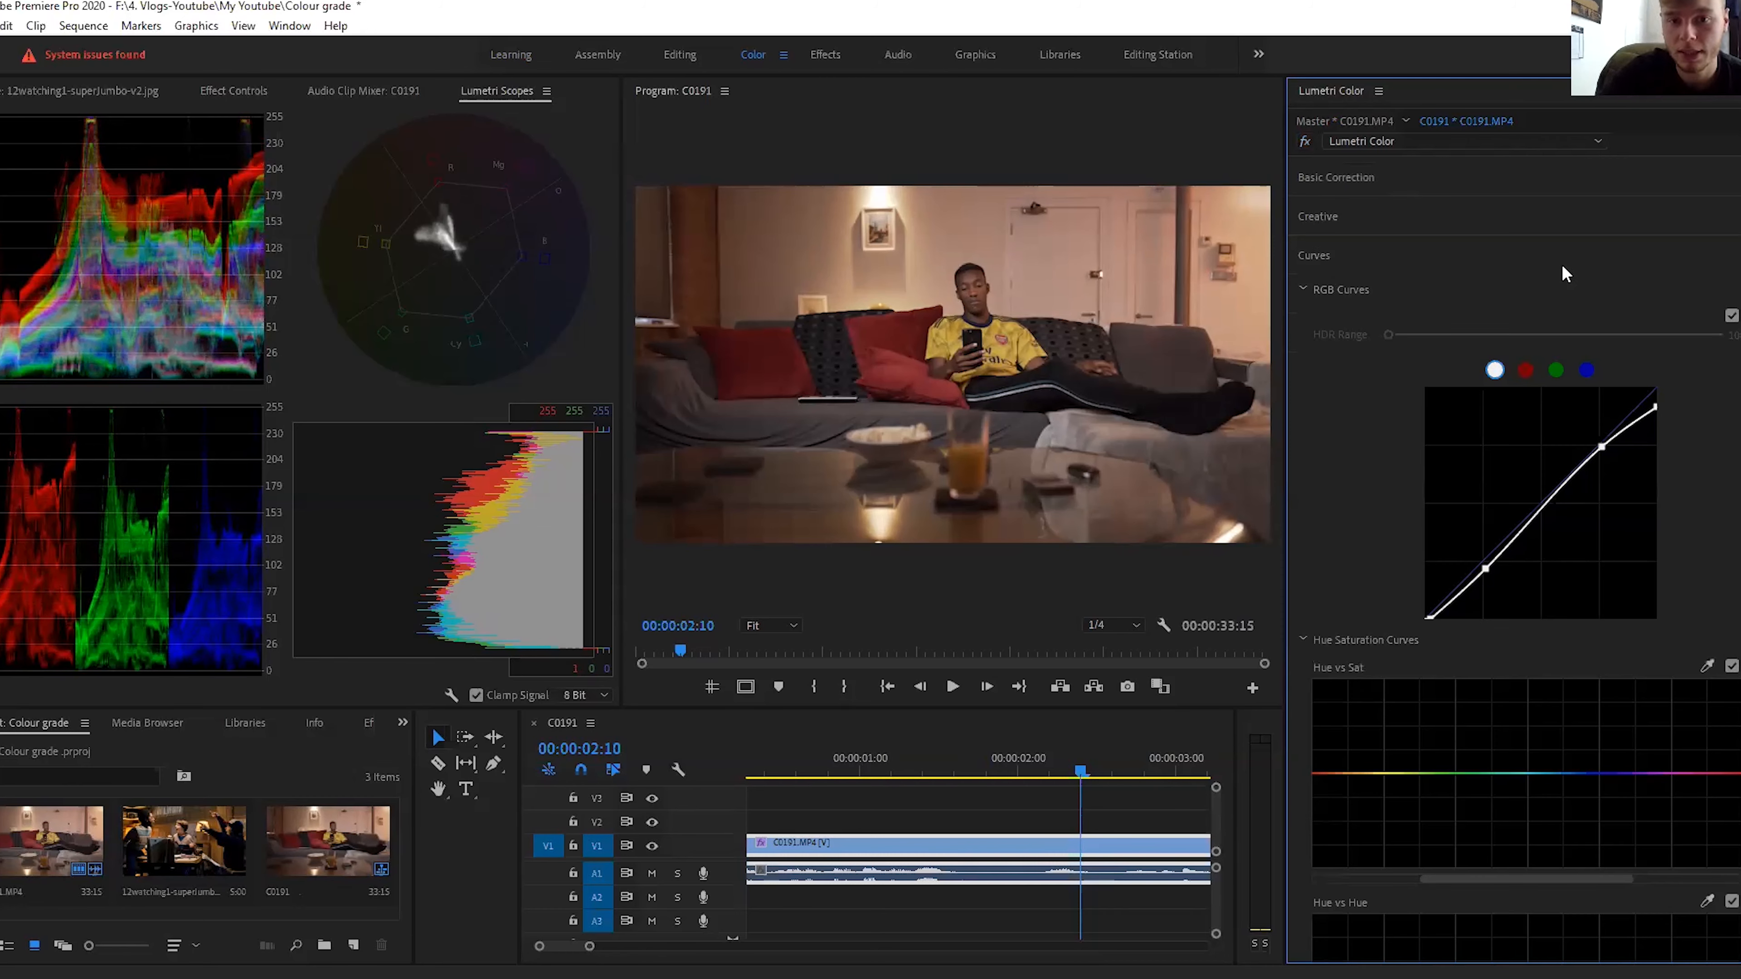
click(1314, 258)
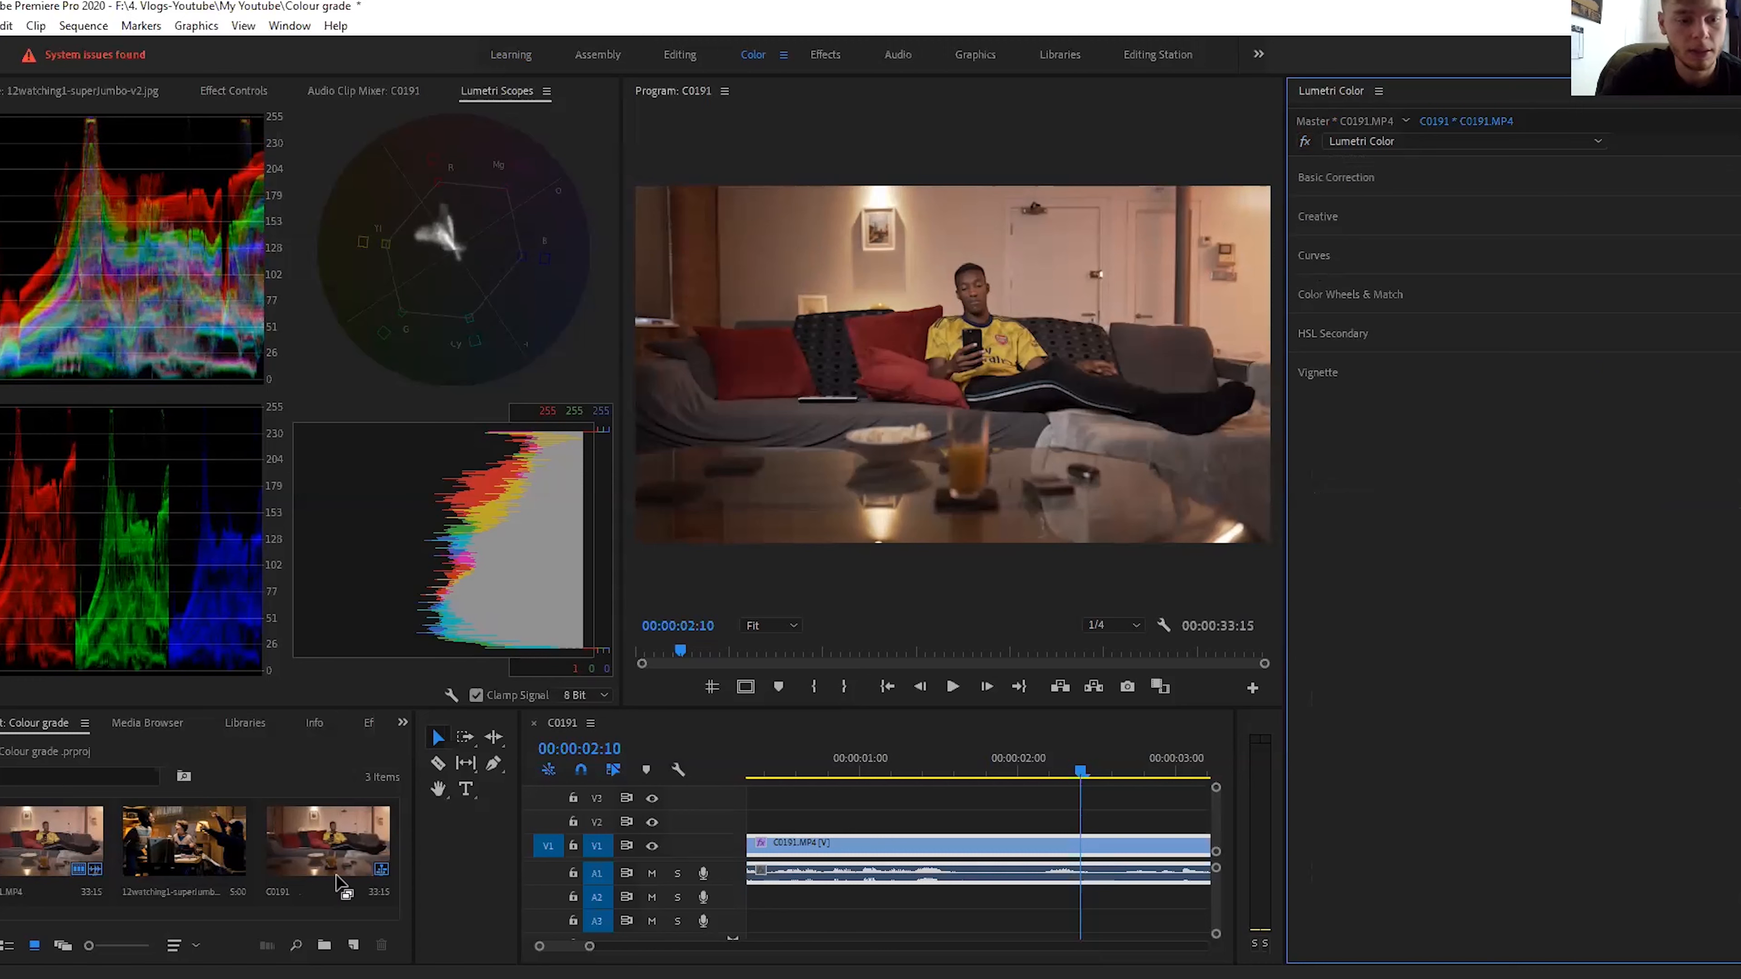
Step: Create an adjustment layer with the default settings and place it on V2 at the start of the sequence
click(354, 948)
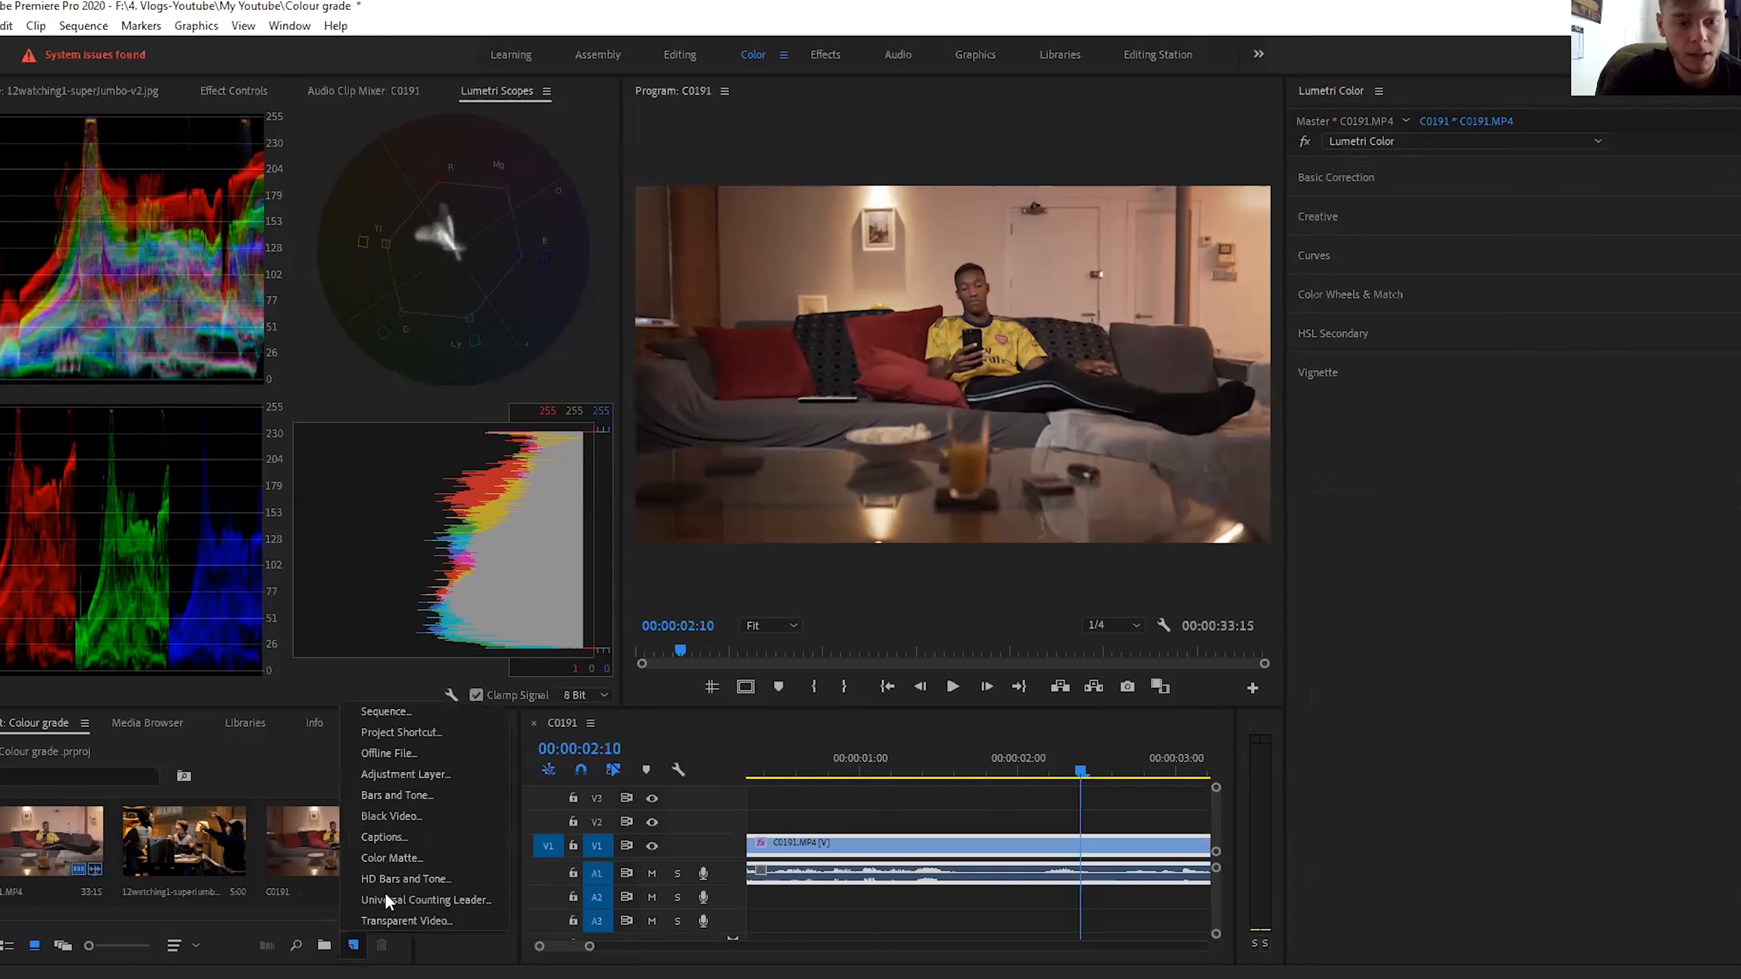
click(419, 773)
click(890, 563)
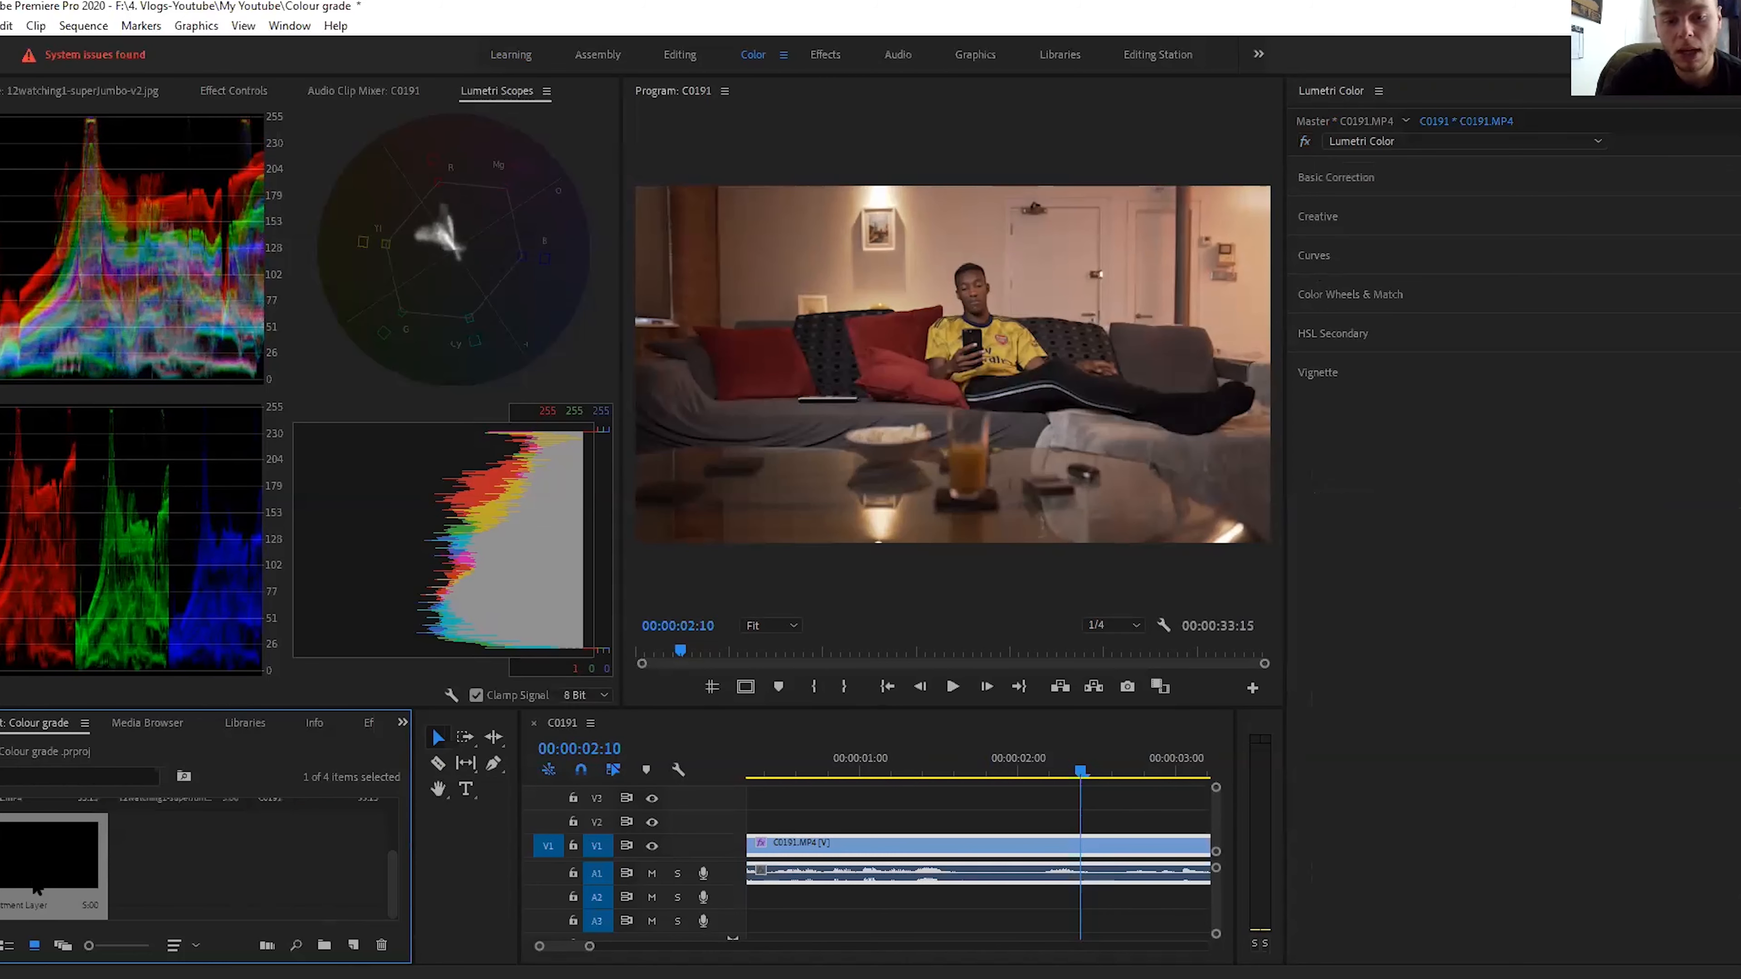
drag(38, 889, 761, 821)
Step: Lengthen the adjustment layer slightly past the five-second mark and move it up to V3, with the playhead at 00:00:02:04
click(803, 774)
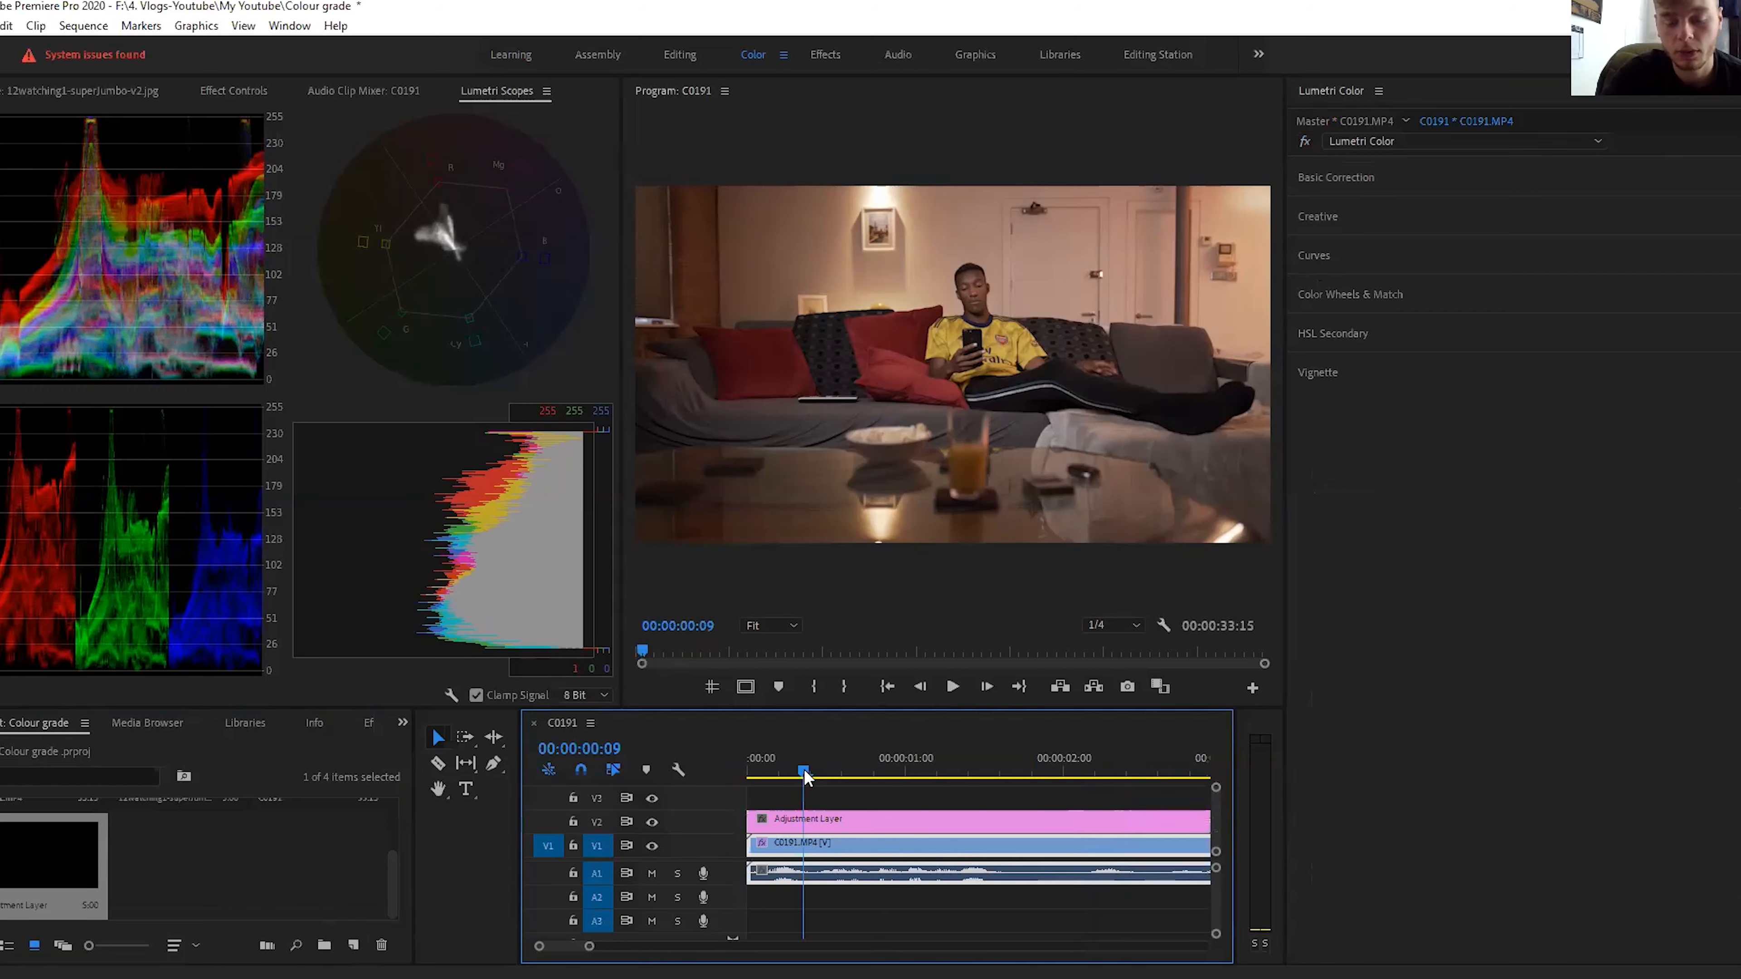
key(minus)
key(minus)
key(minus)
key(equal)
click(831, 771)
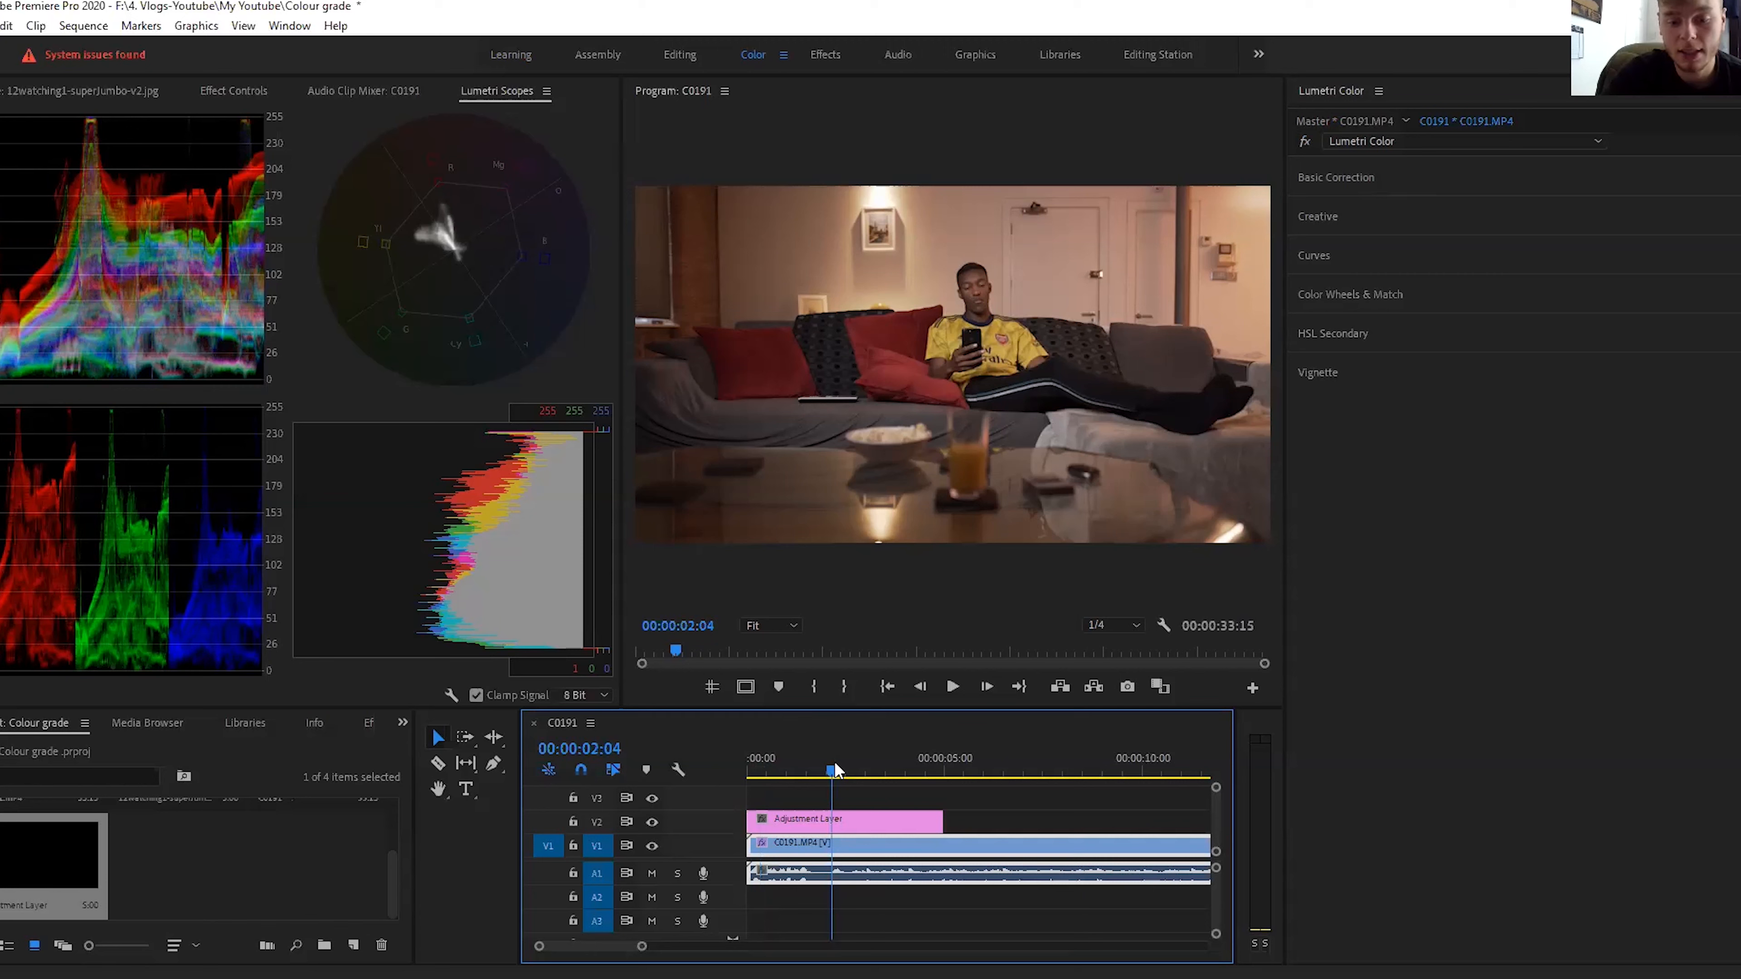
key(equal)
key(equal)
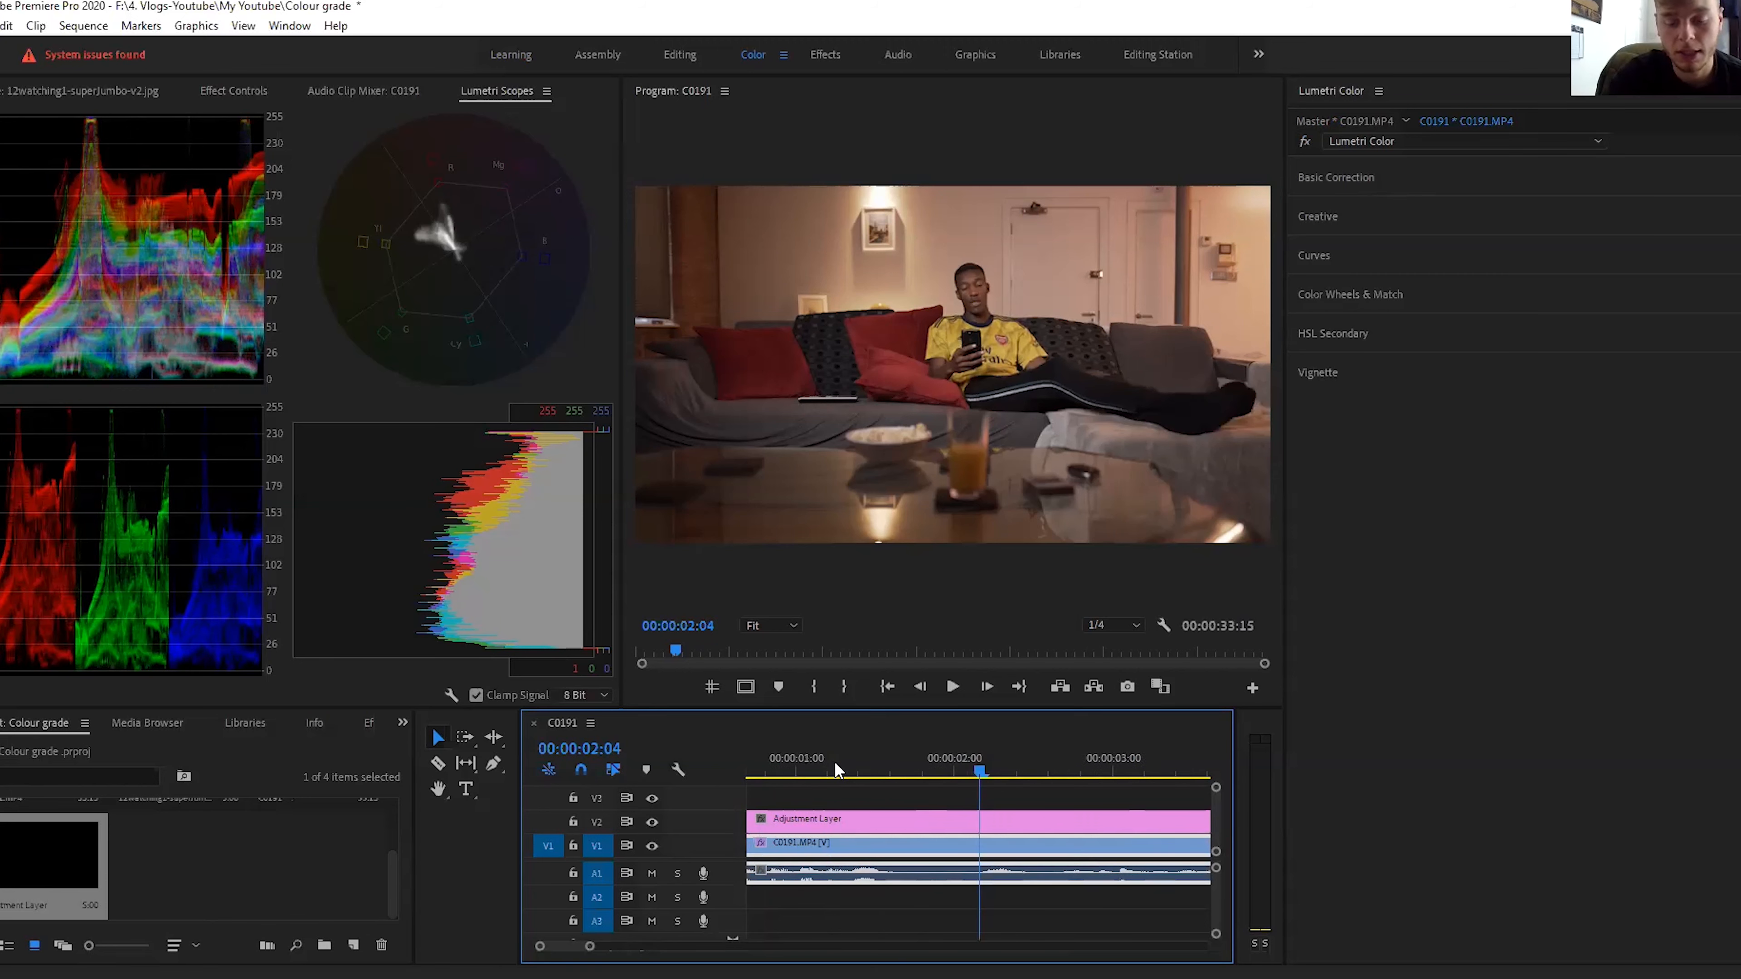
key(minus)
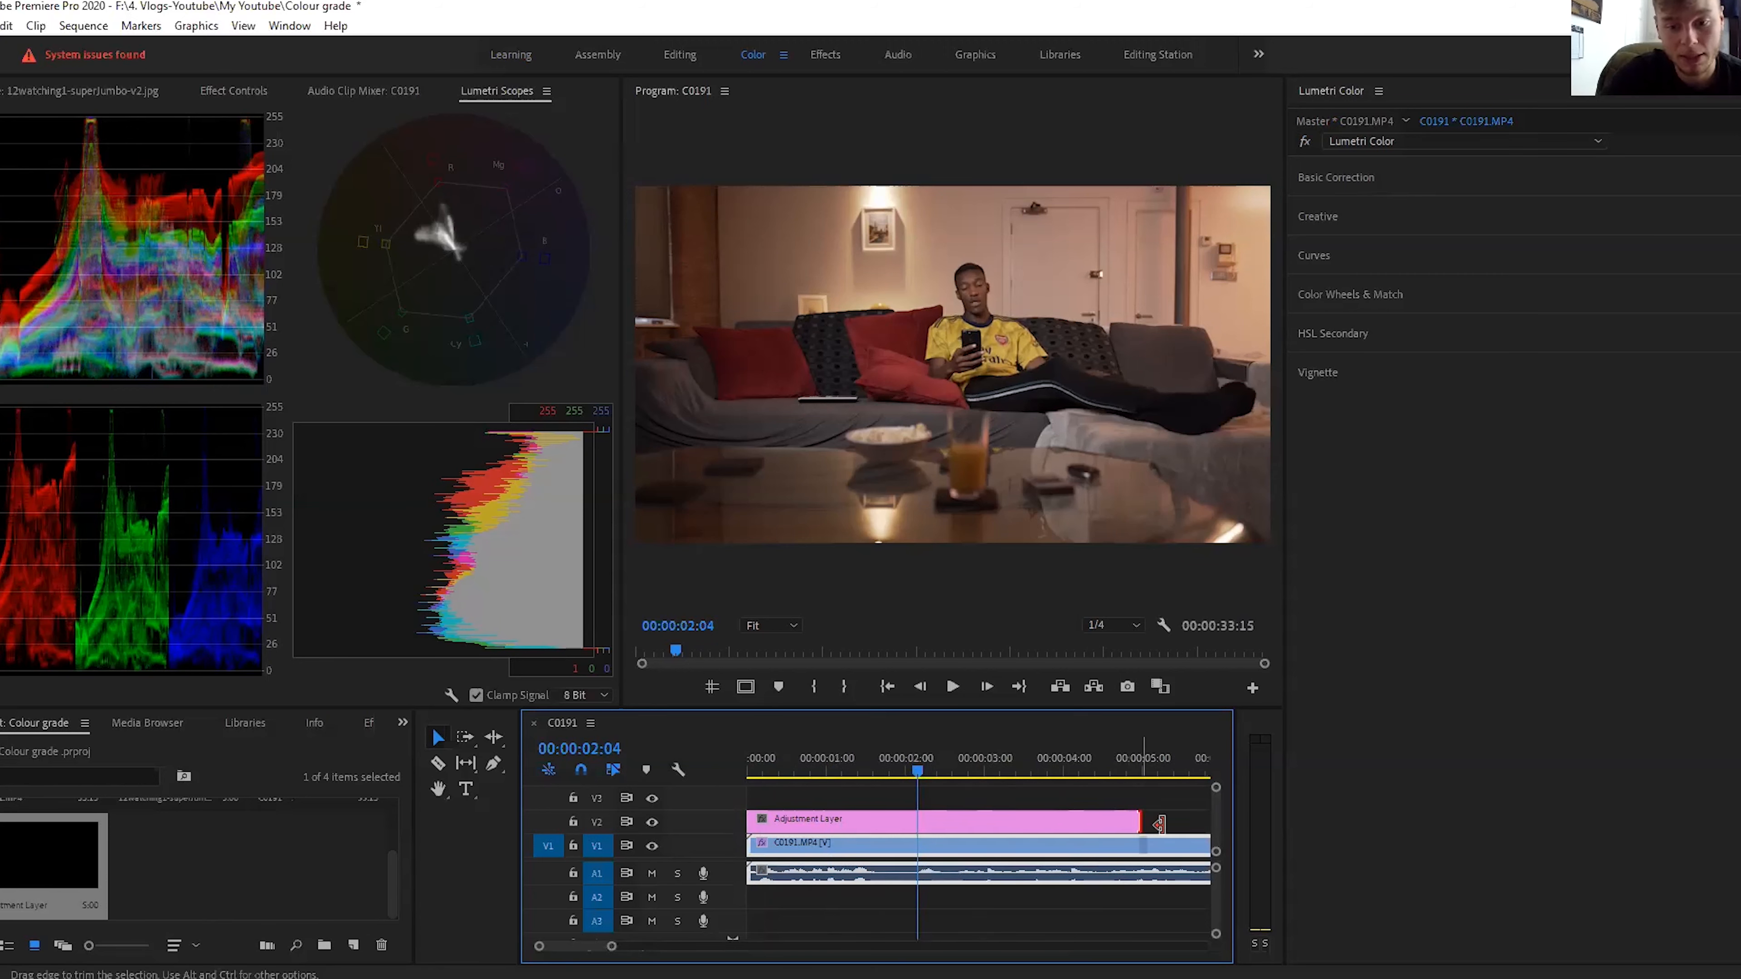
drag(1175, 823, 1090, 807)
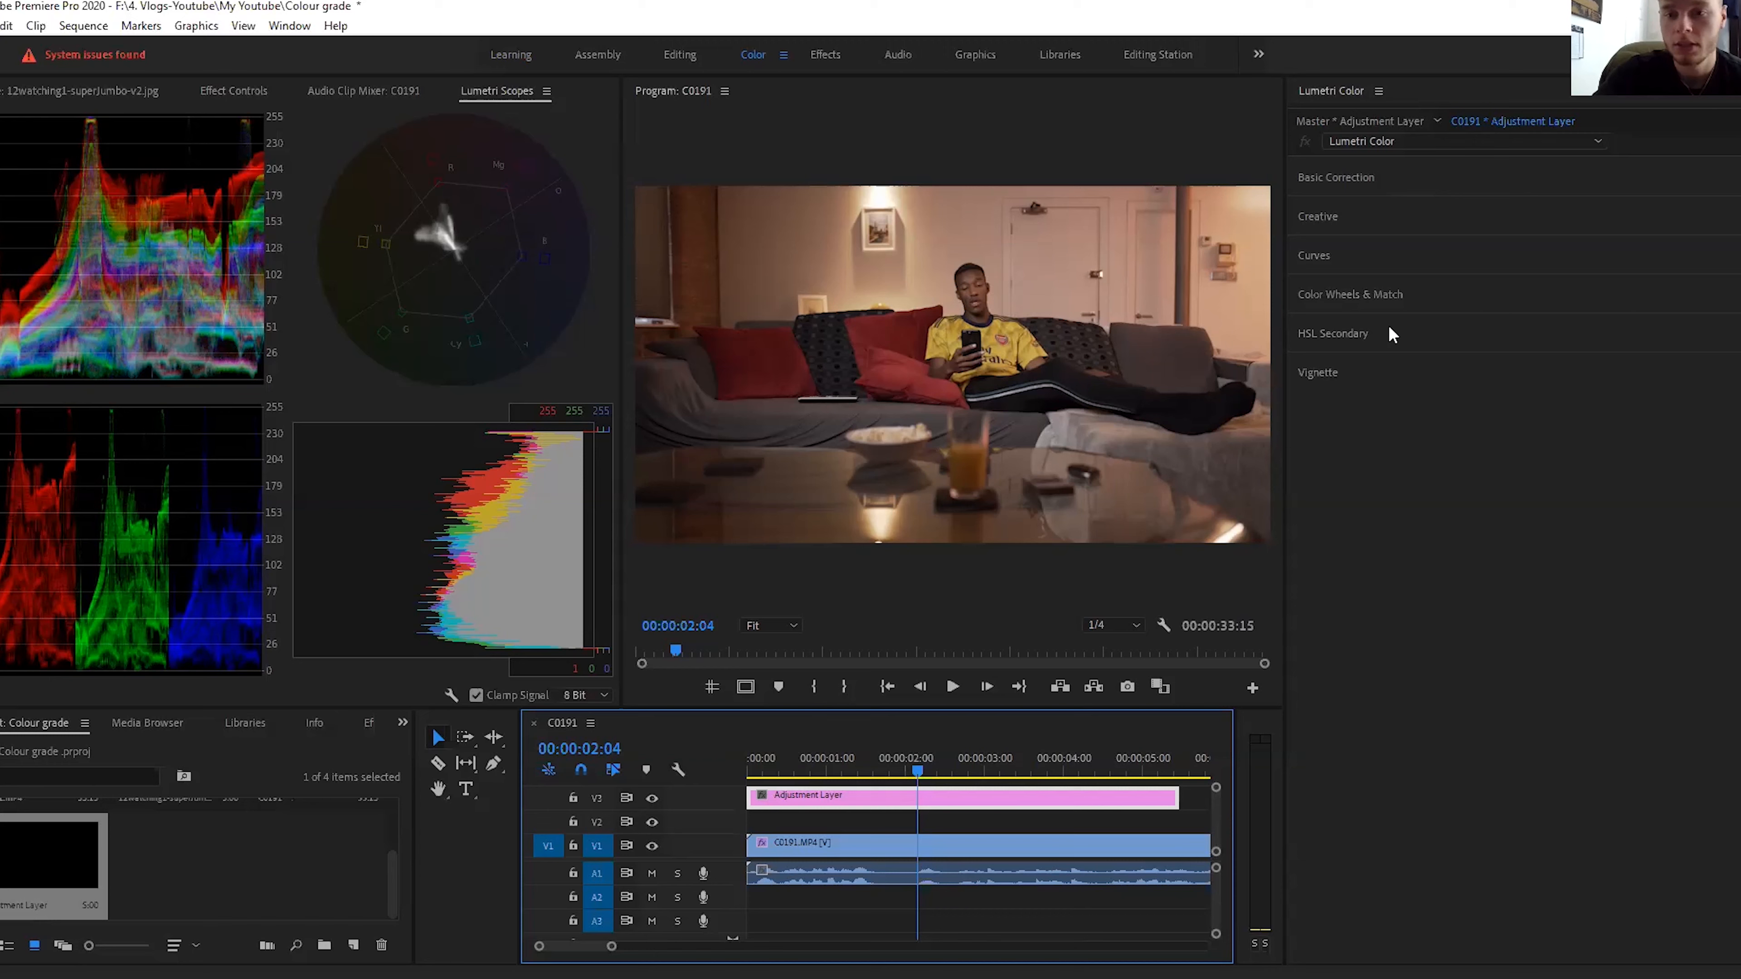
Step: In the adjustment layer's Basic Correction, raise the contrast to about 7 and lower the highlights to about -40
click(1335, 180)
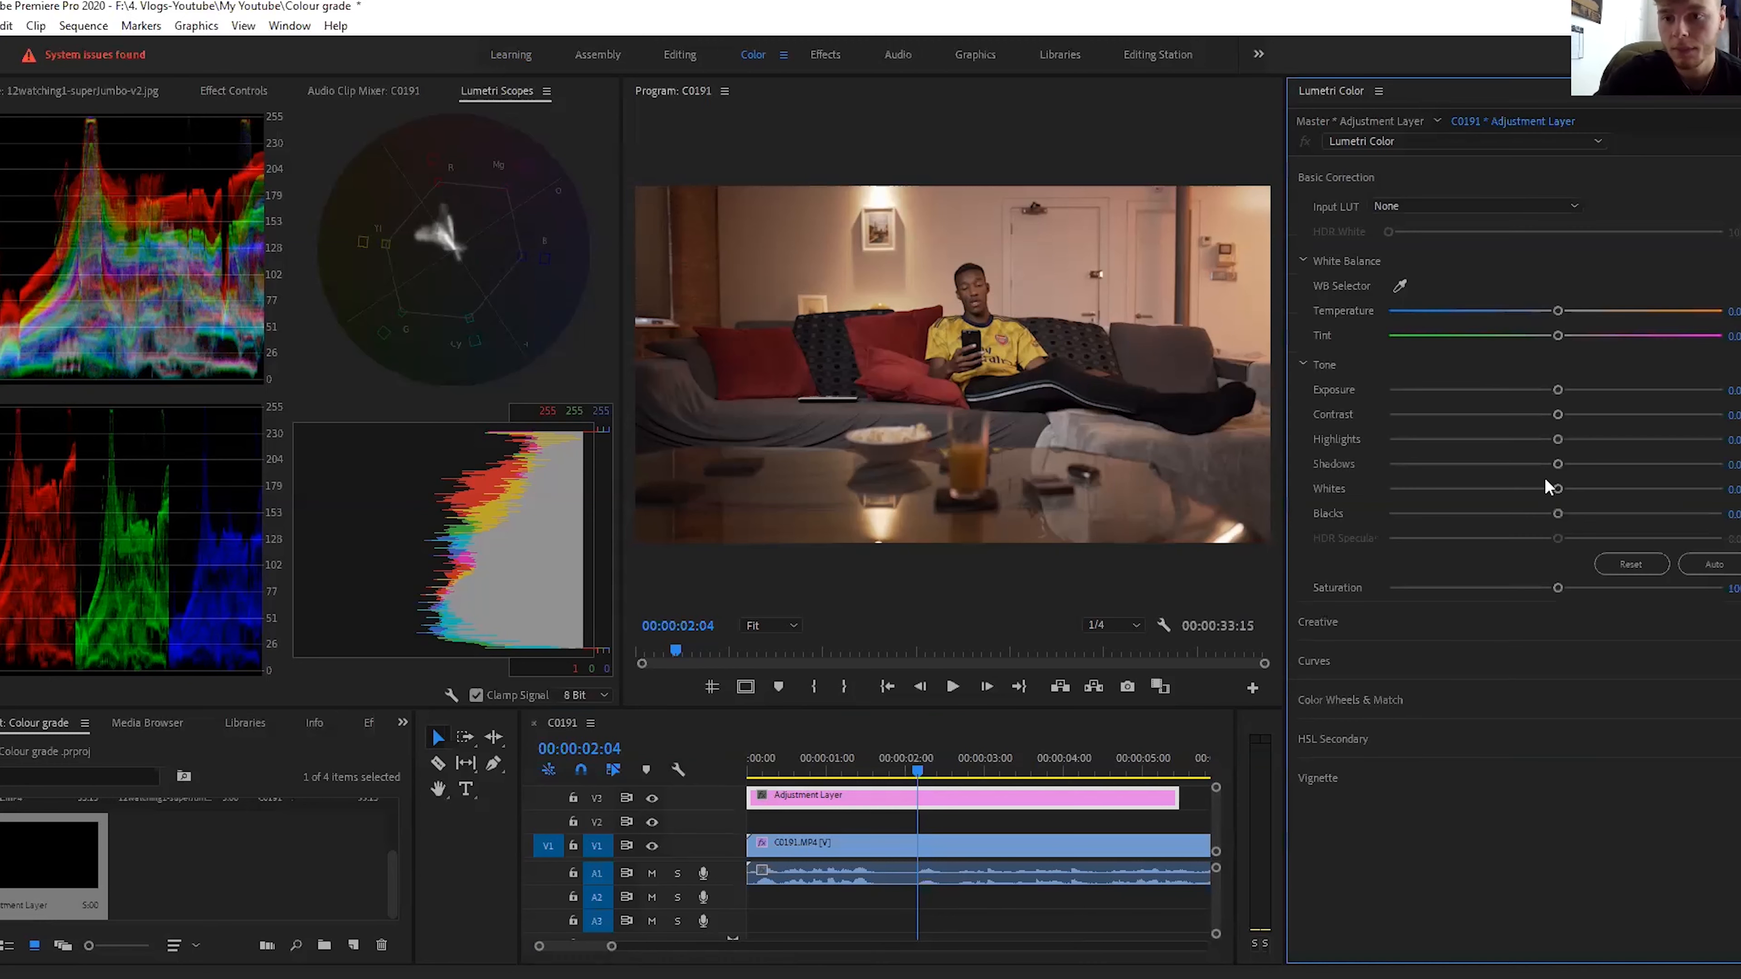
click(1354, 182)
click(1354, 182)
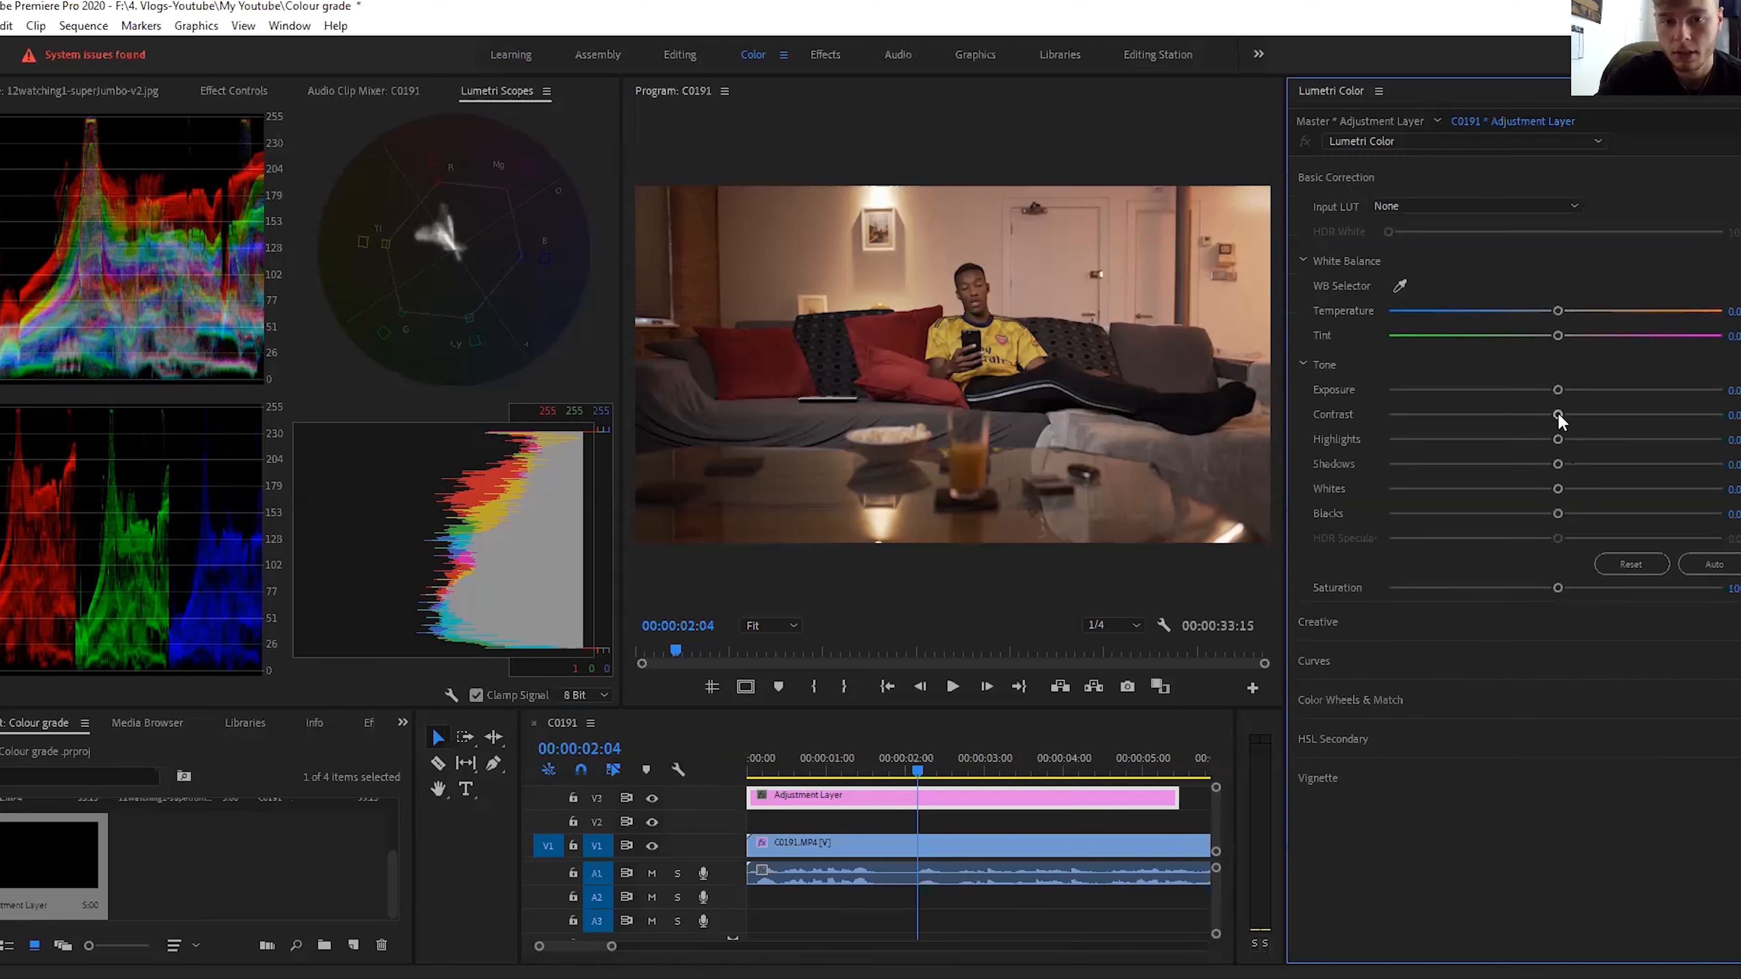
drag(1557, 415, 1565, 415)
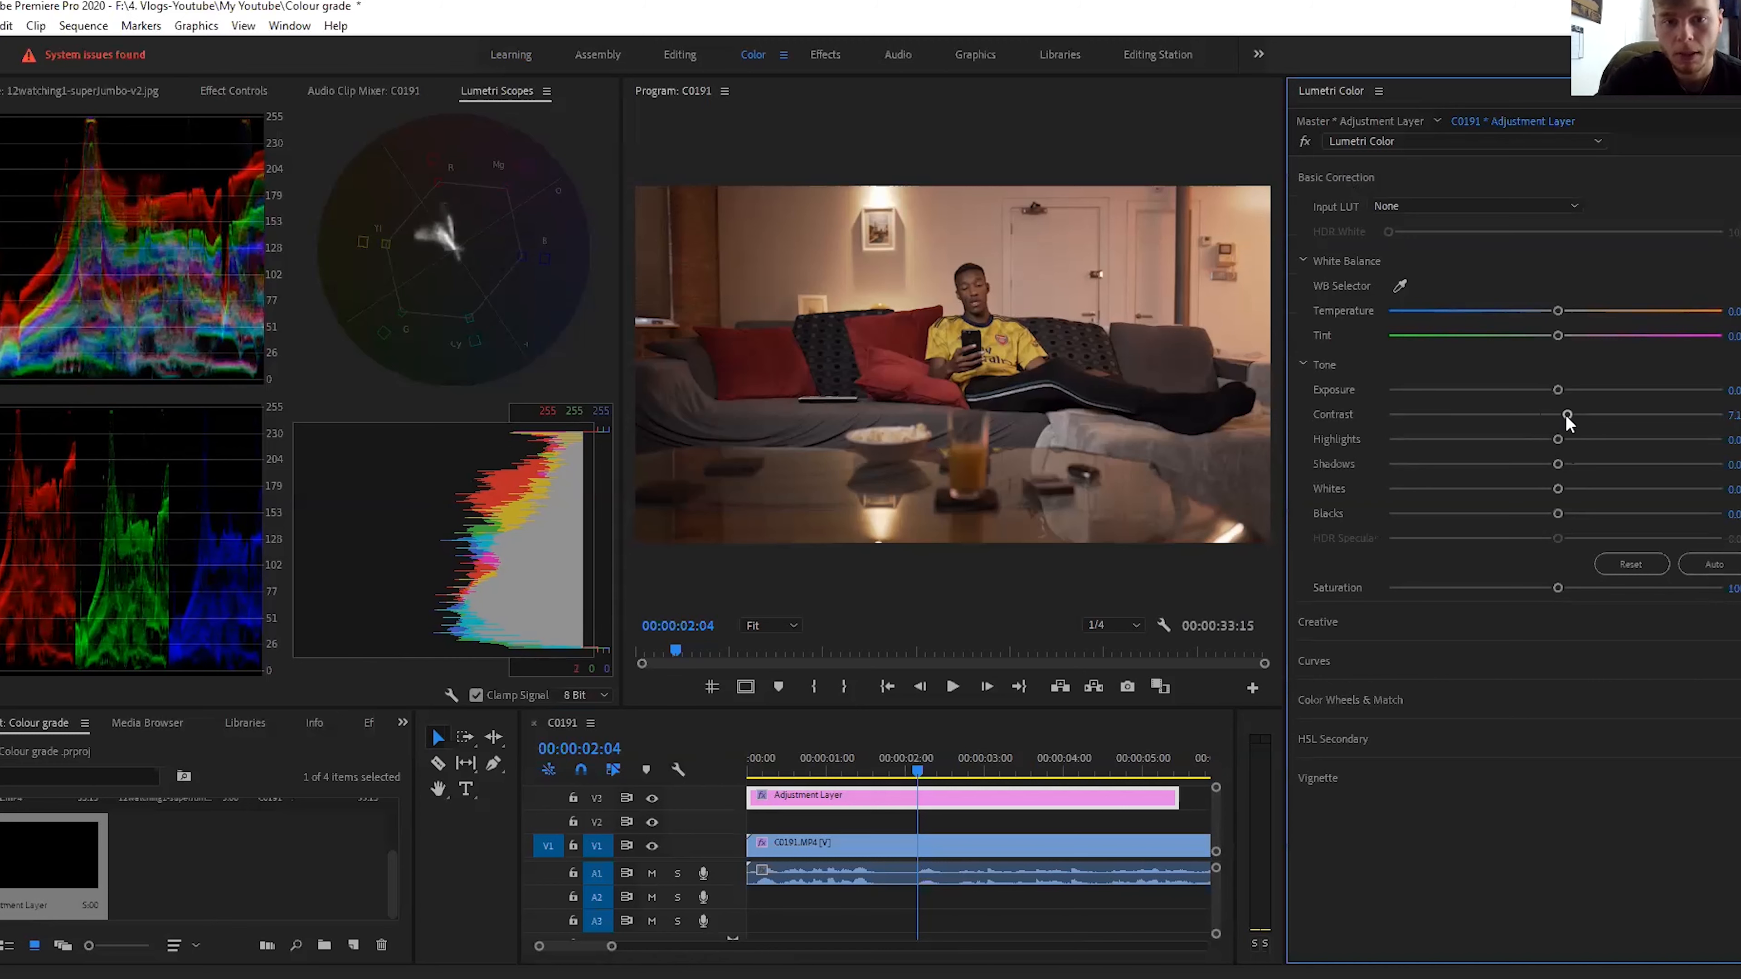
drag(1561, 439, 1497, 439)
drag(1471, 436, 1485, 436)
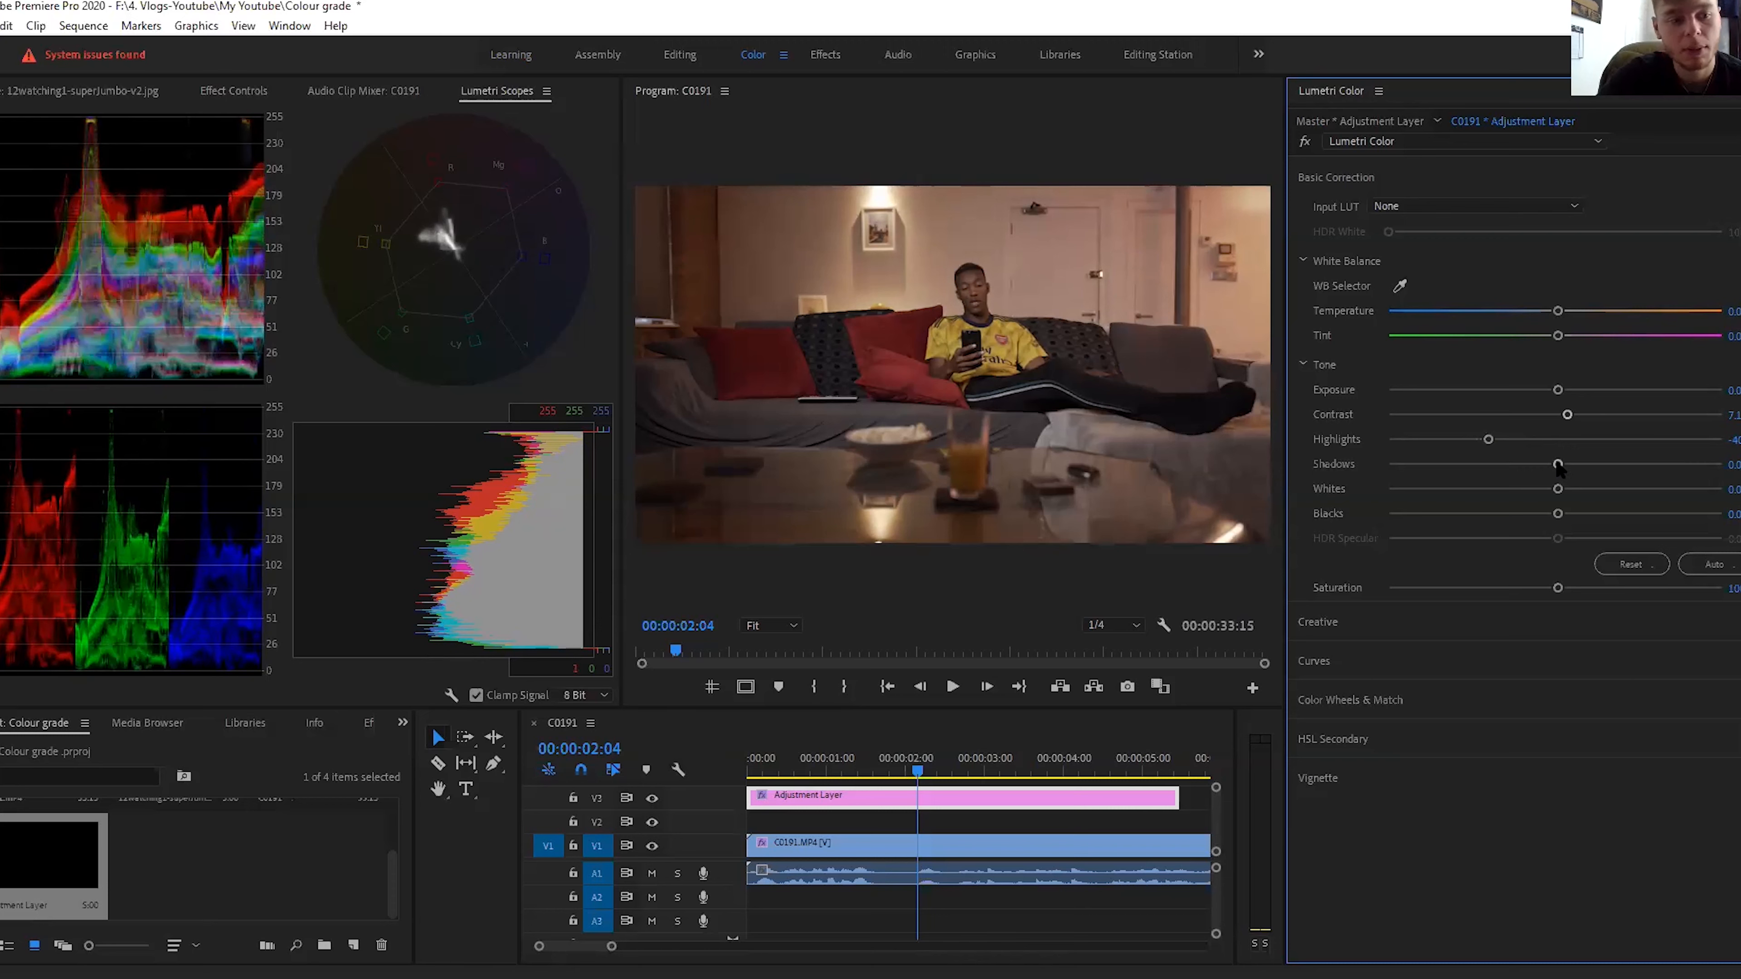
Step: Lower the adjustment layer's shadows slightly, fine-tune its whites and blacks, and bypass the Lumetri effect to compare
drag(1558, 466, 1550, 470)
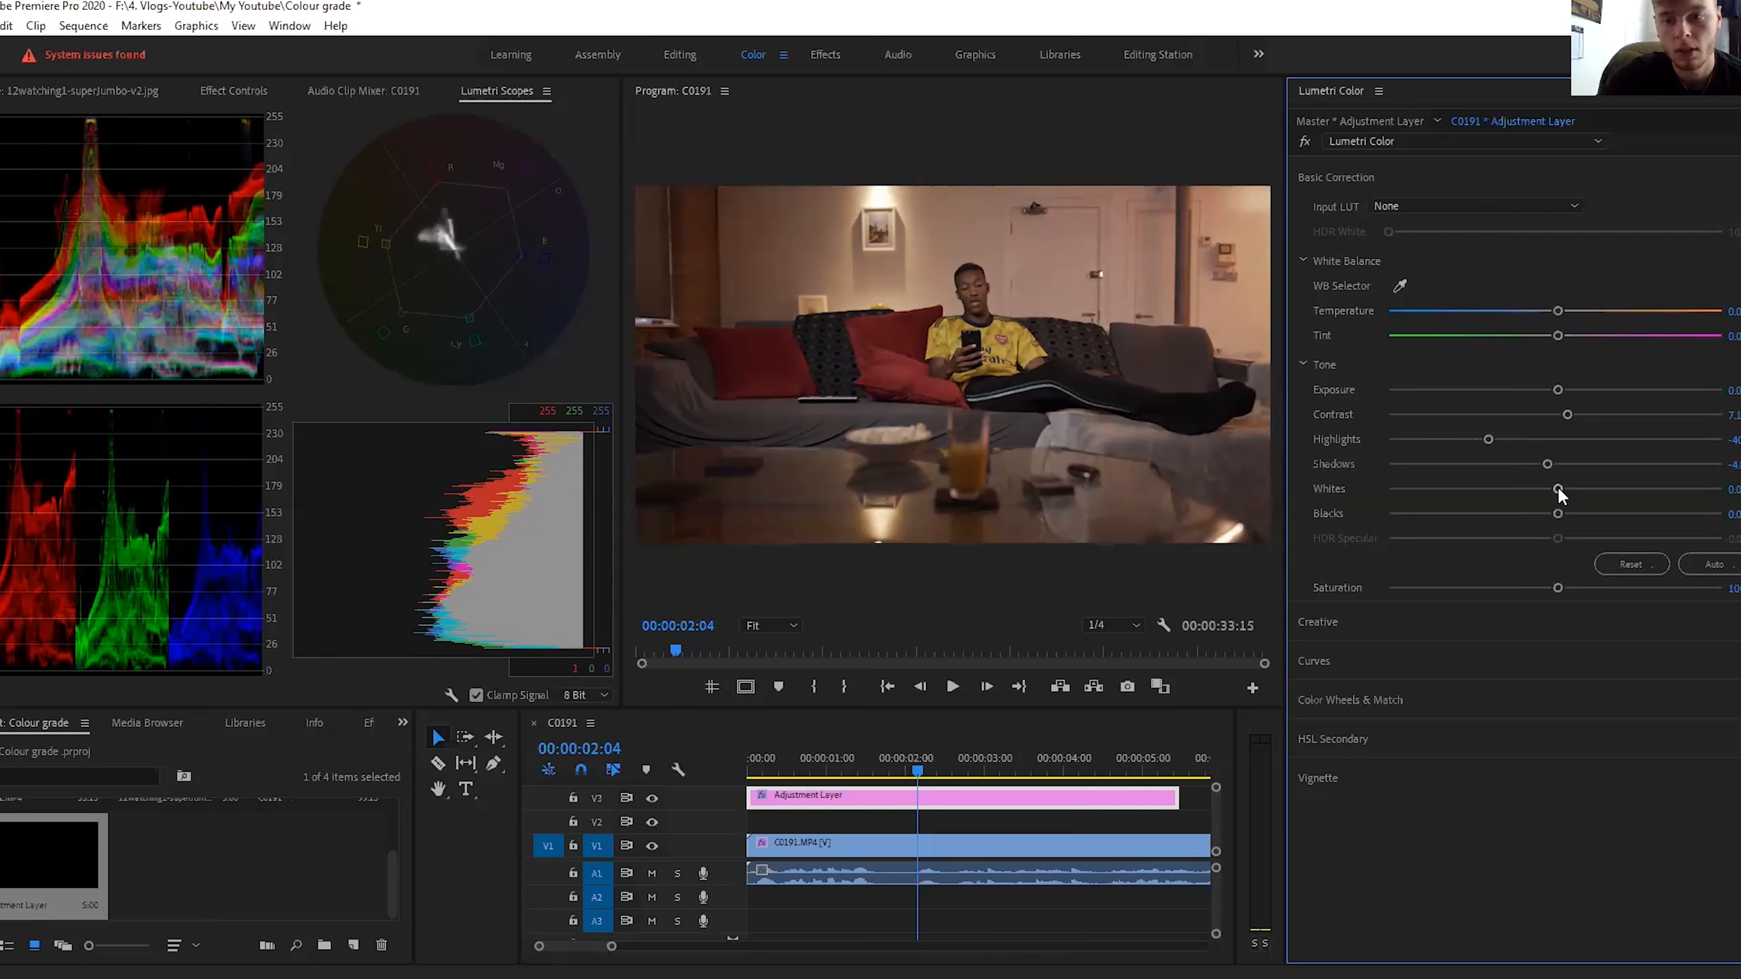
drag(1565, 488, 1555, 491)
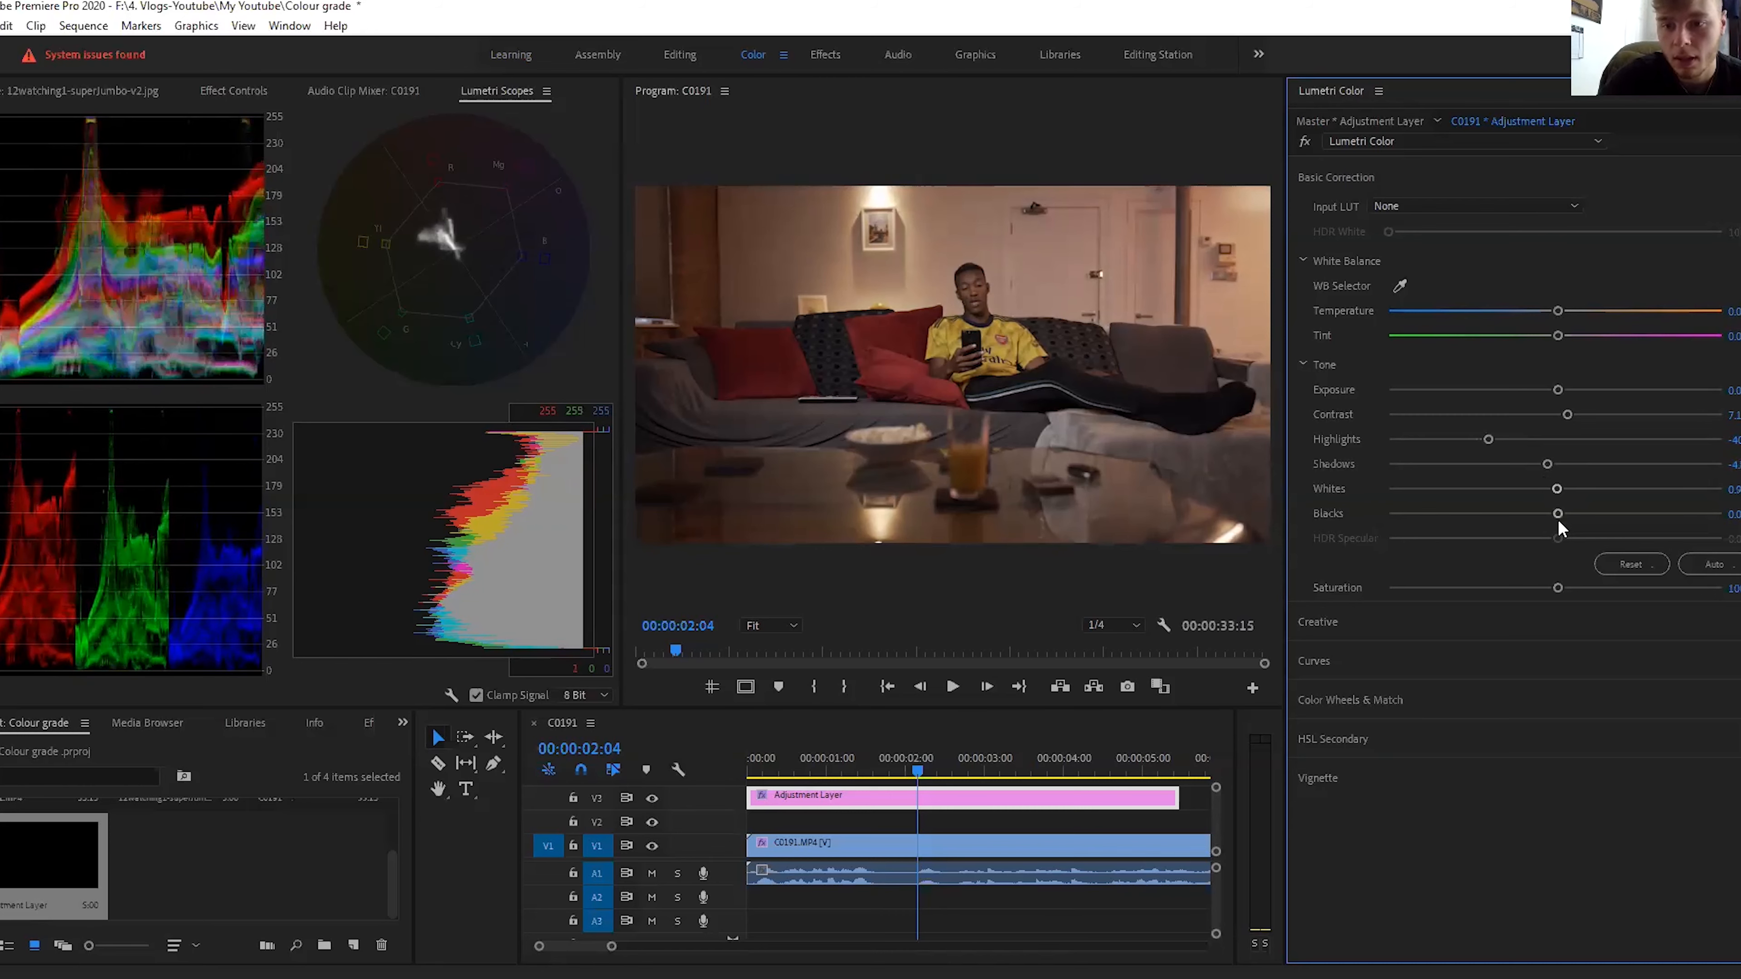
drag(1556, 514, 1554, 516)
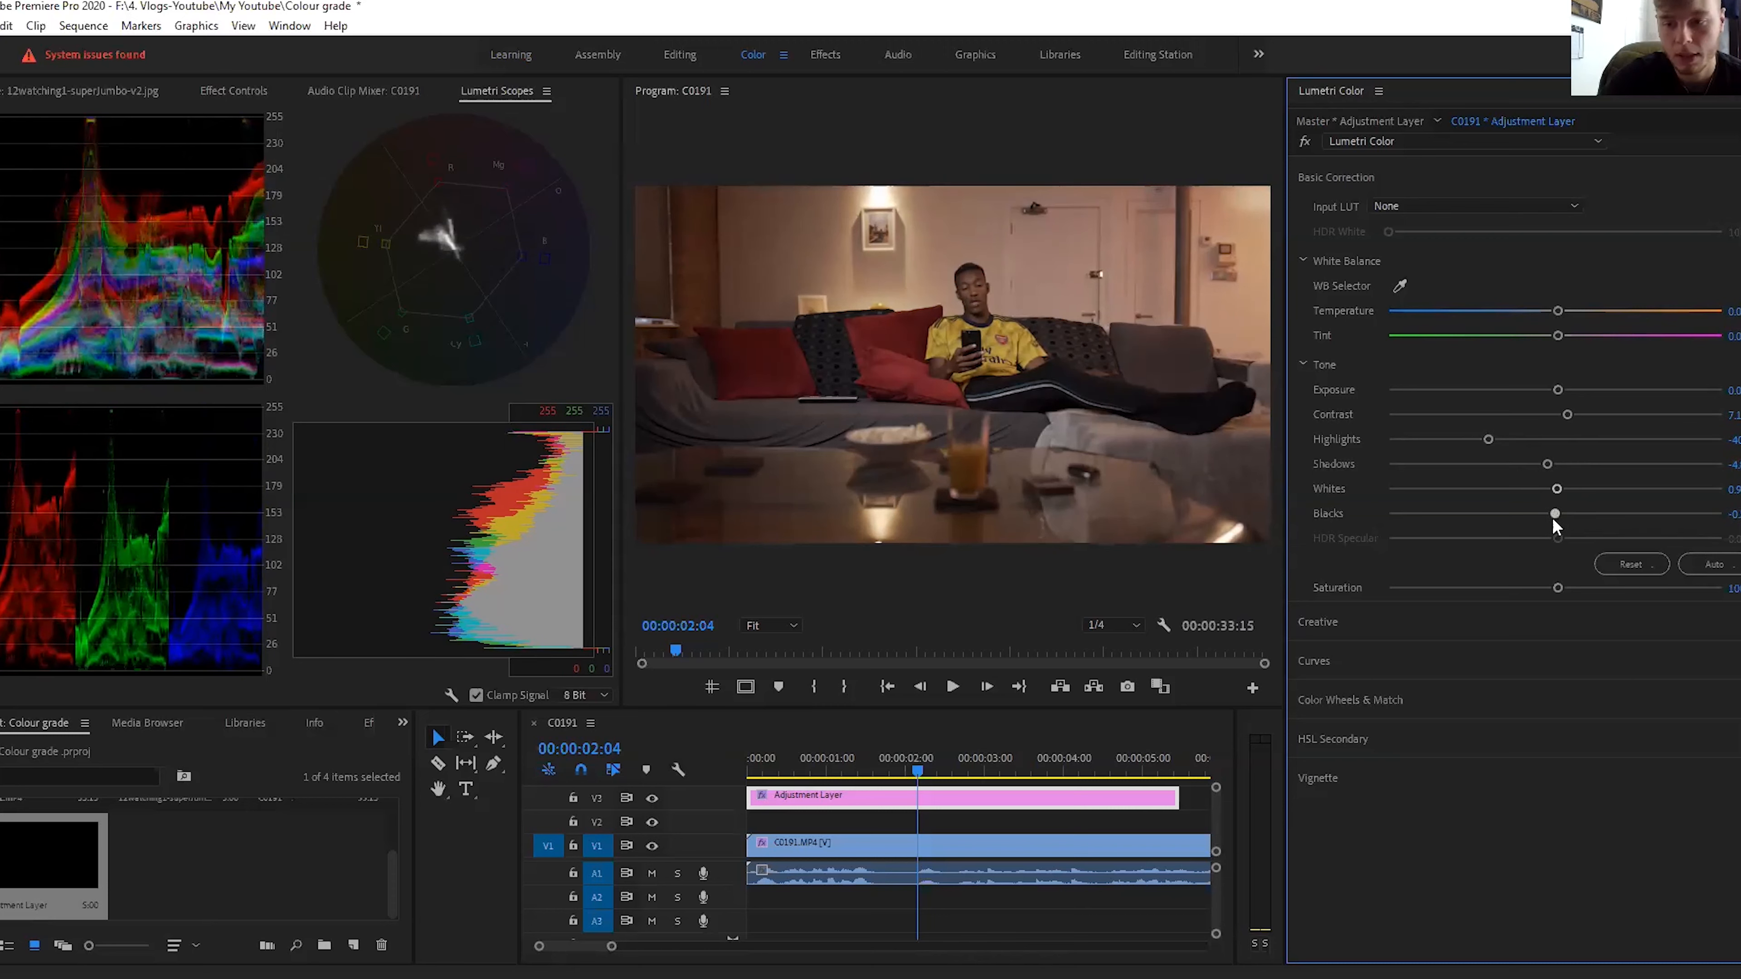
click(1732, 514)
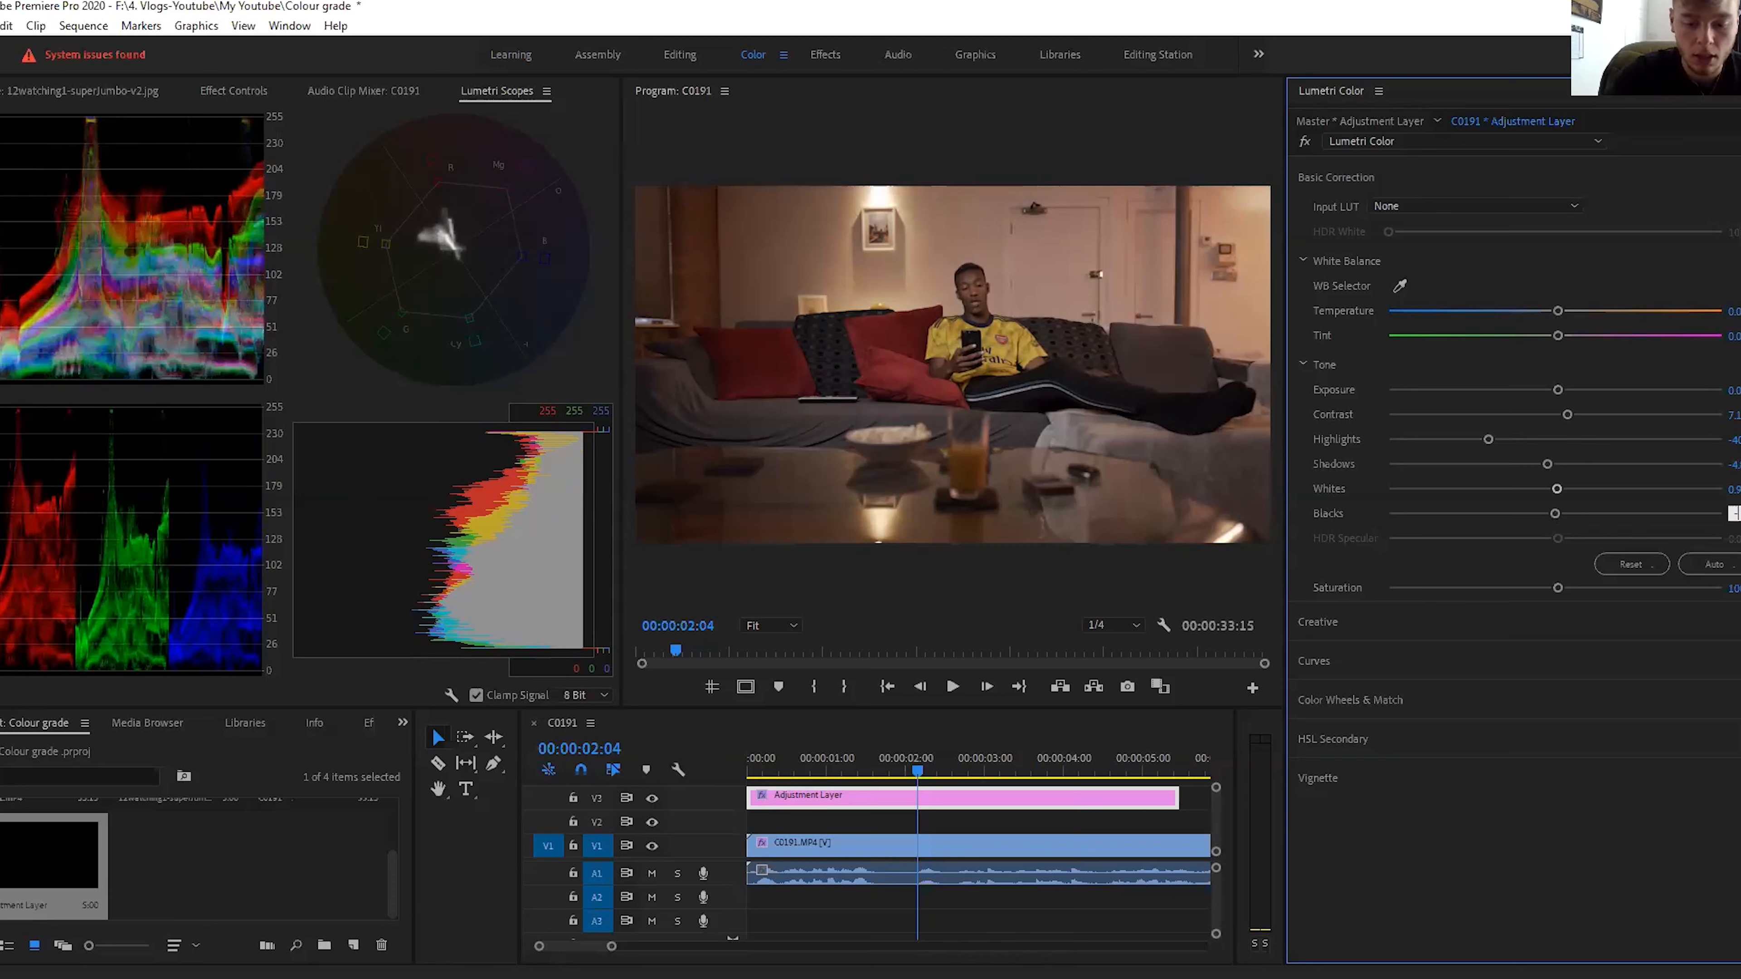
key(Return)
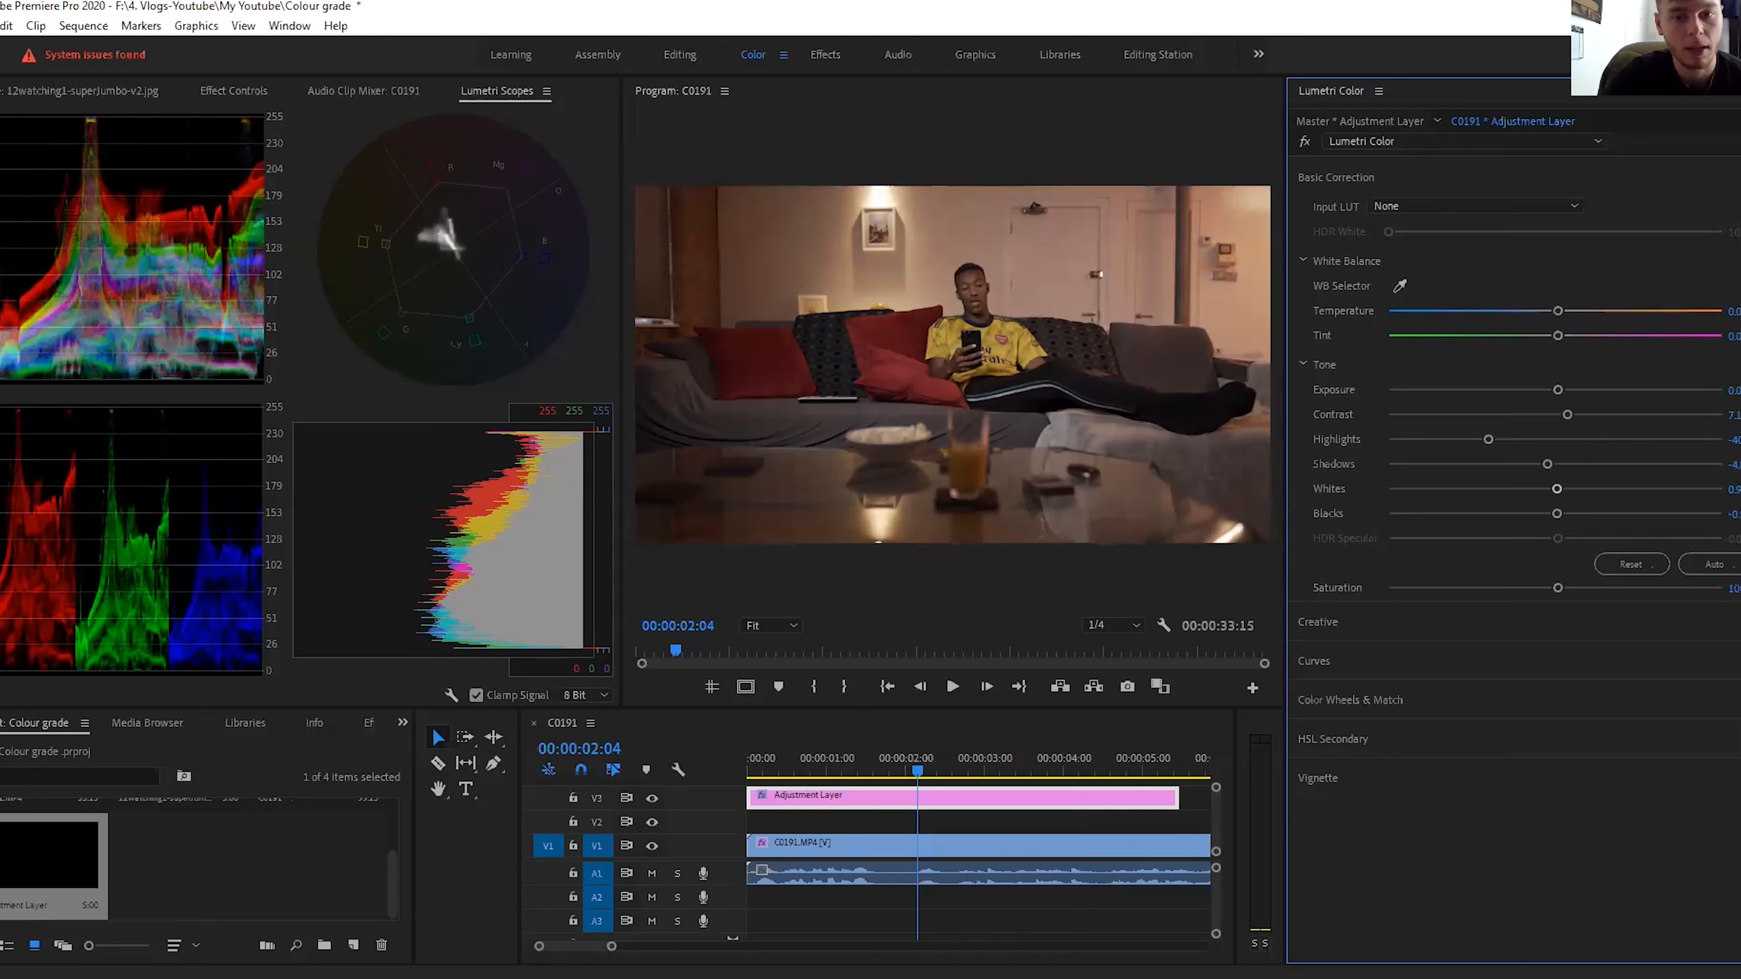
click(1304, 142)
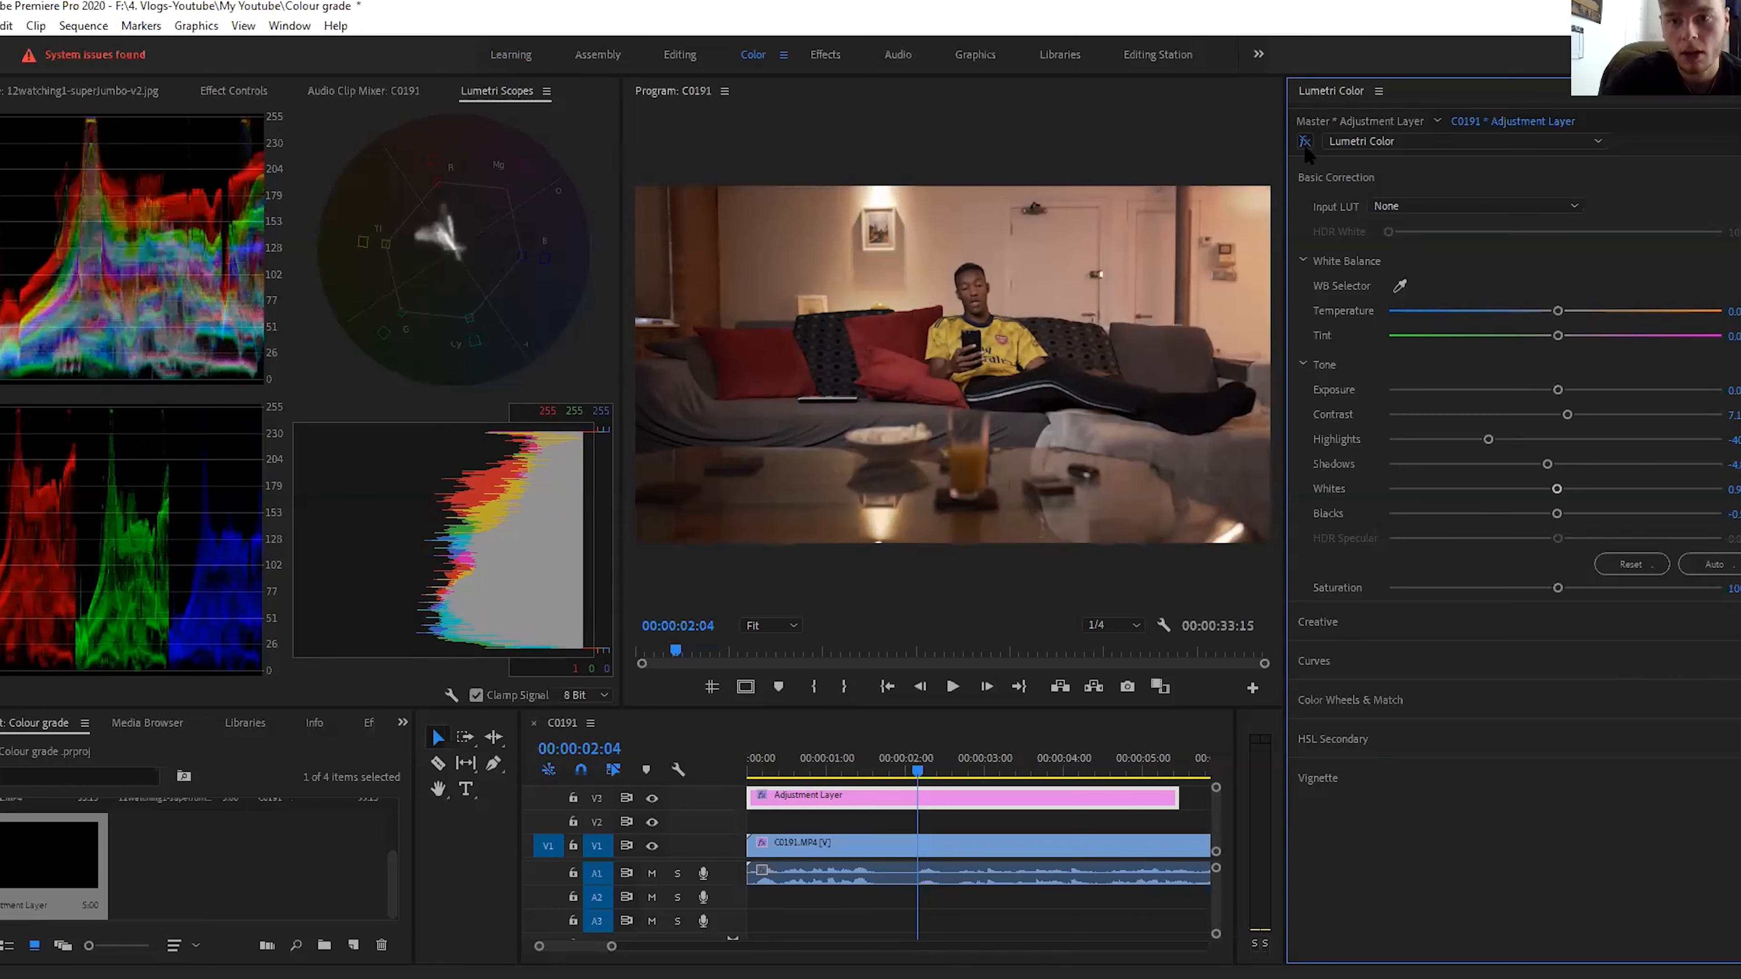
Step: Toggle the Lumetri effect to compare, raise the adjustment layer's temperature to about 9, and check it against the reference still
click(1305, 142)
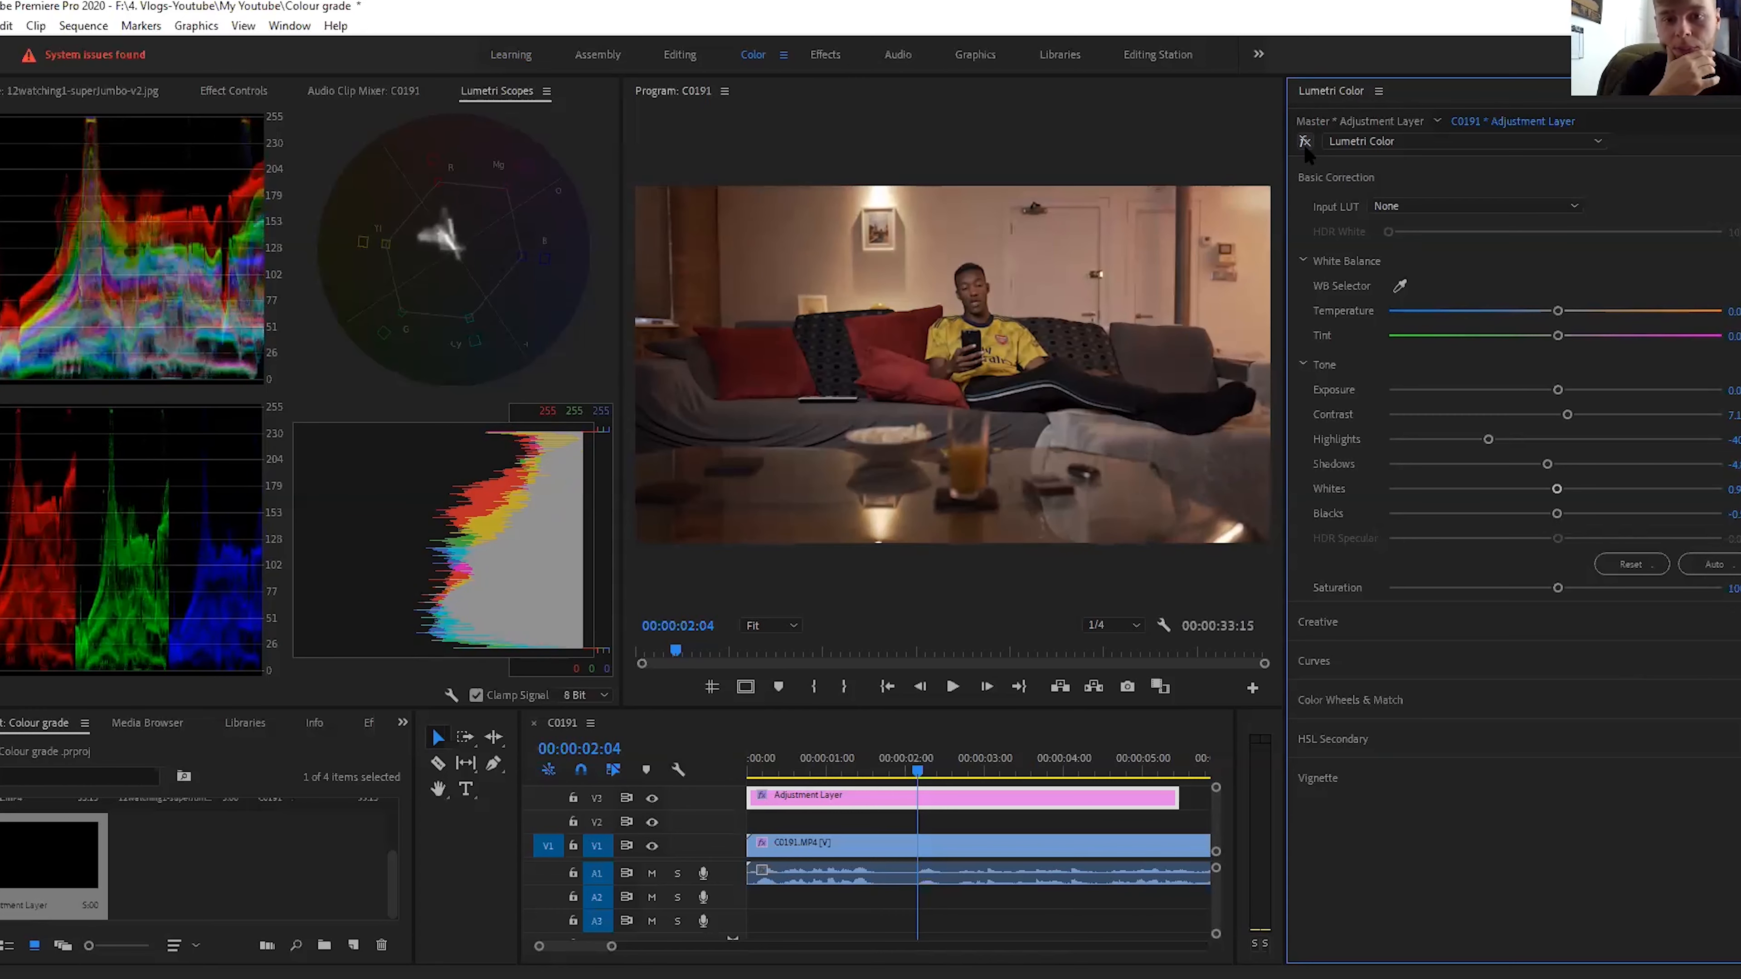
click(1305, 142)
click(1305, 142)
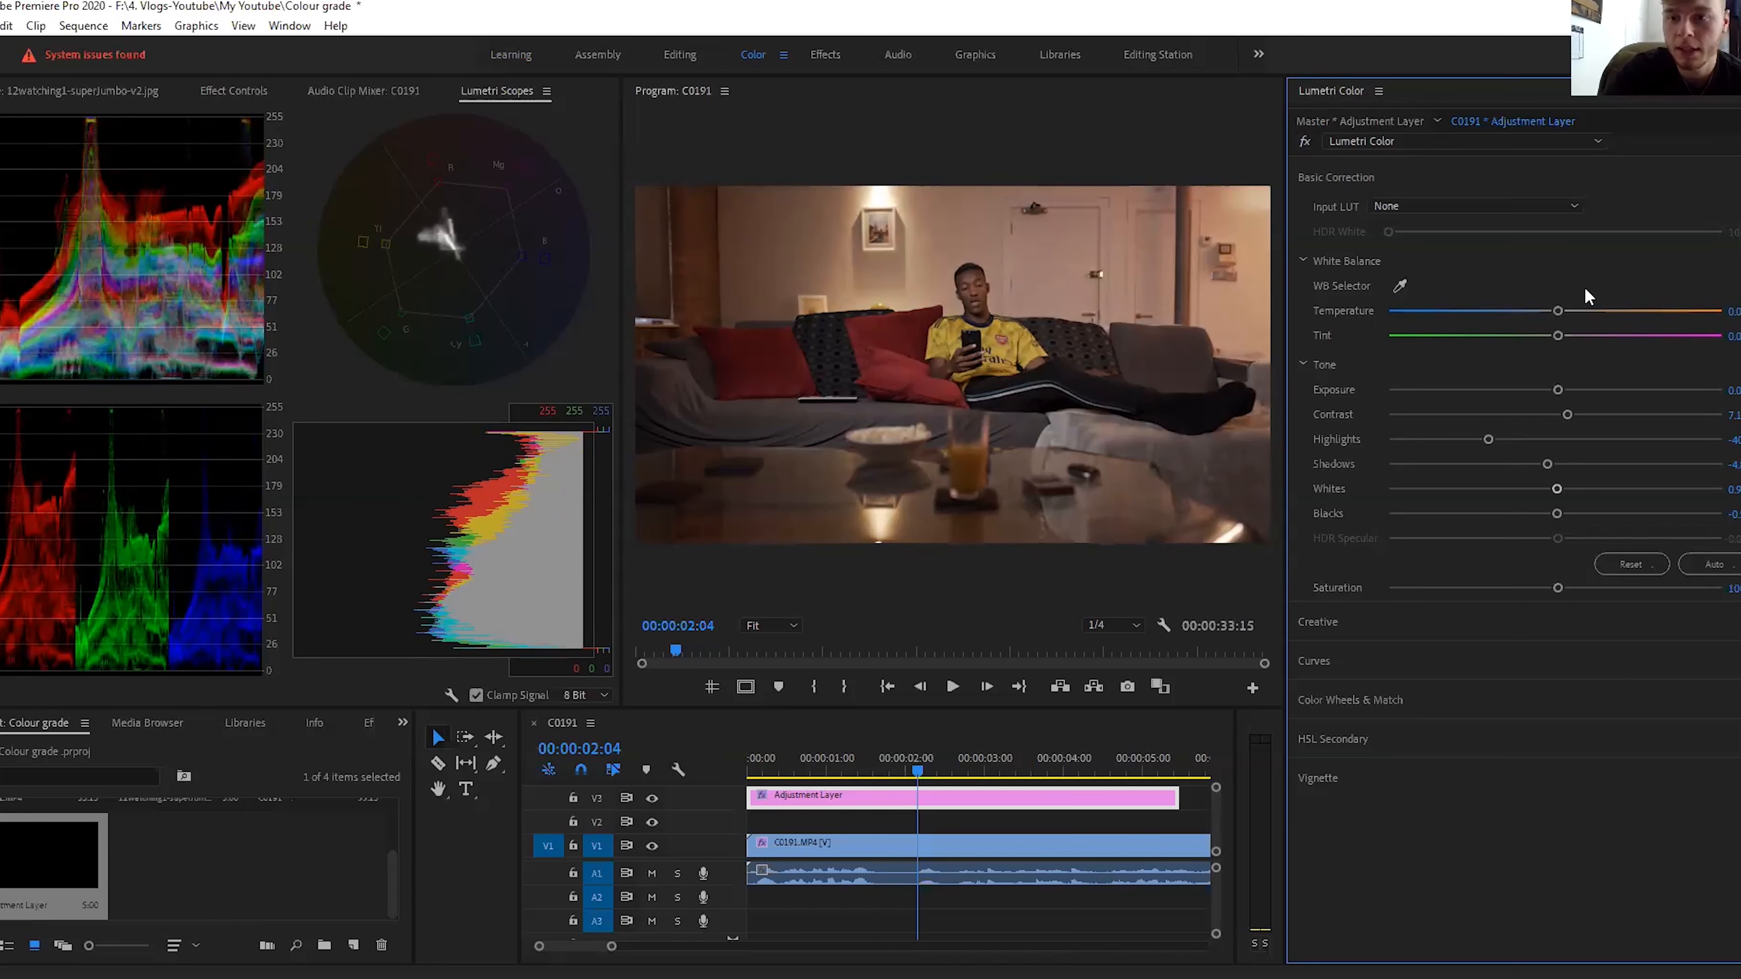
drag(1562, 310, 1570, 311)
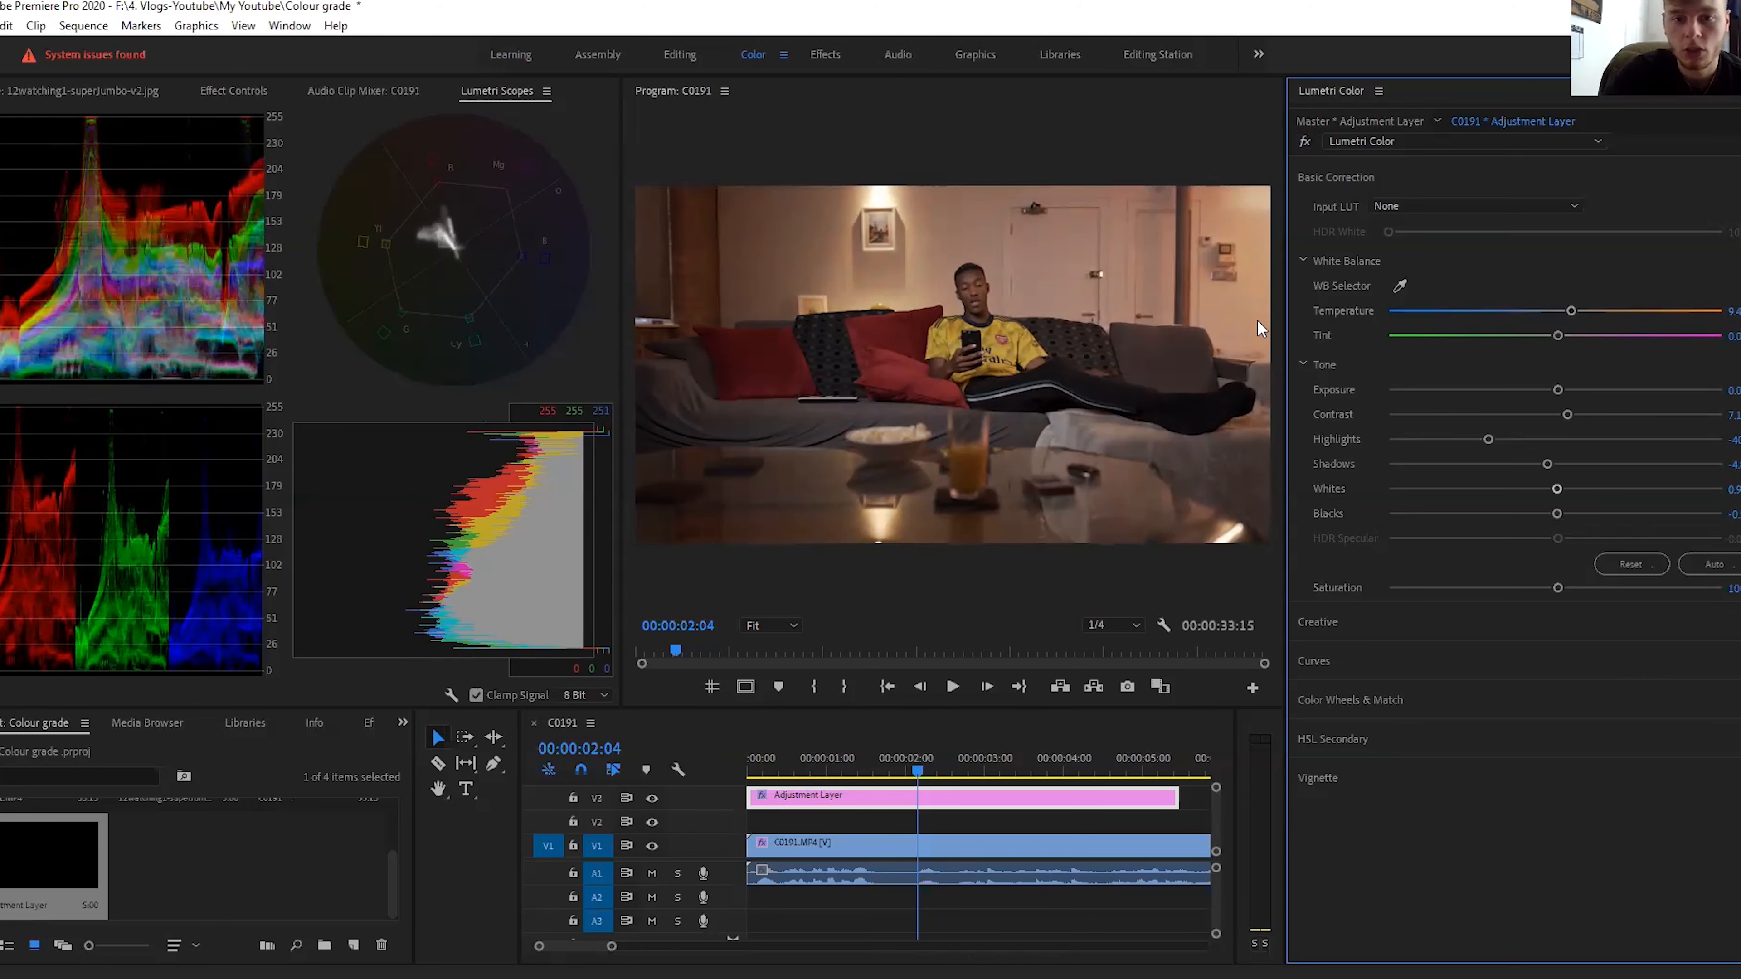
click(71, 89)
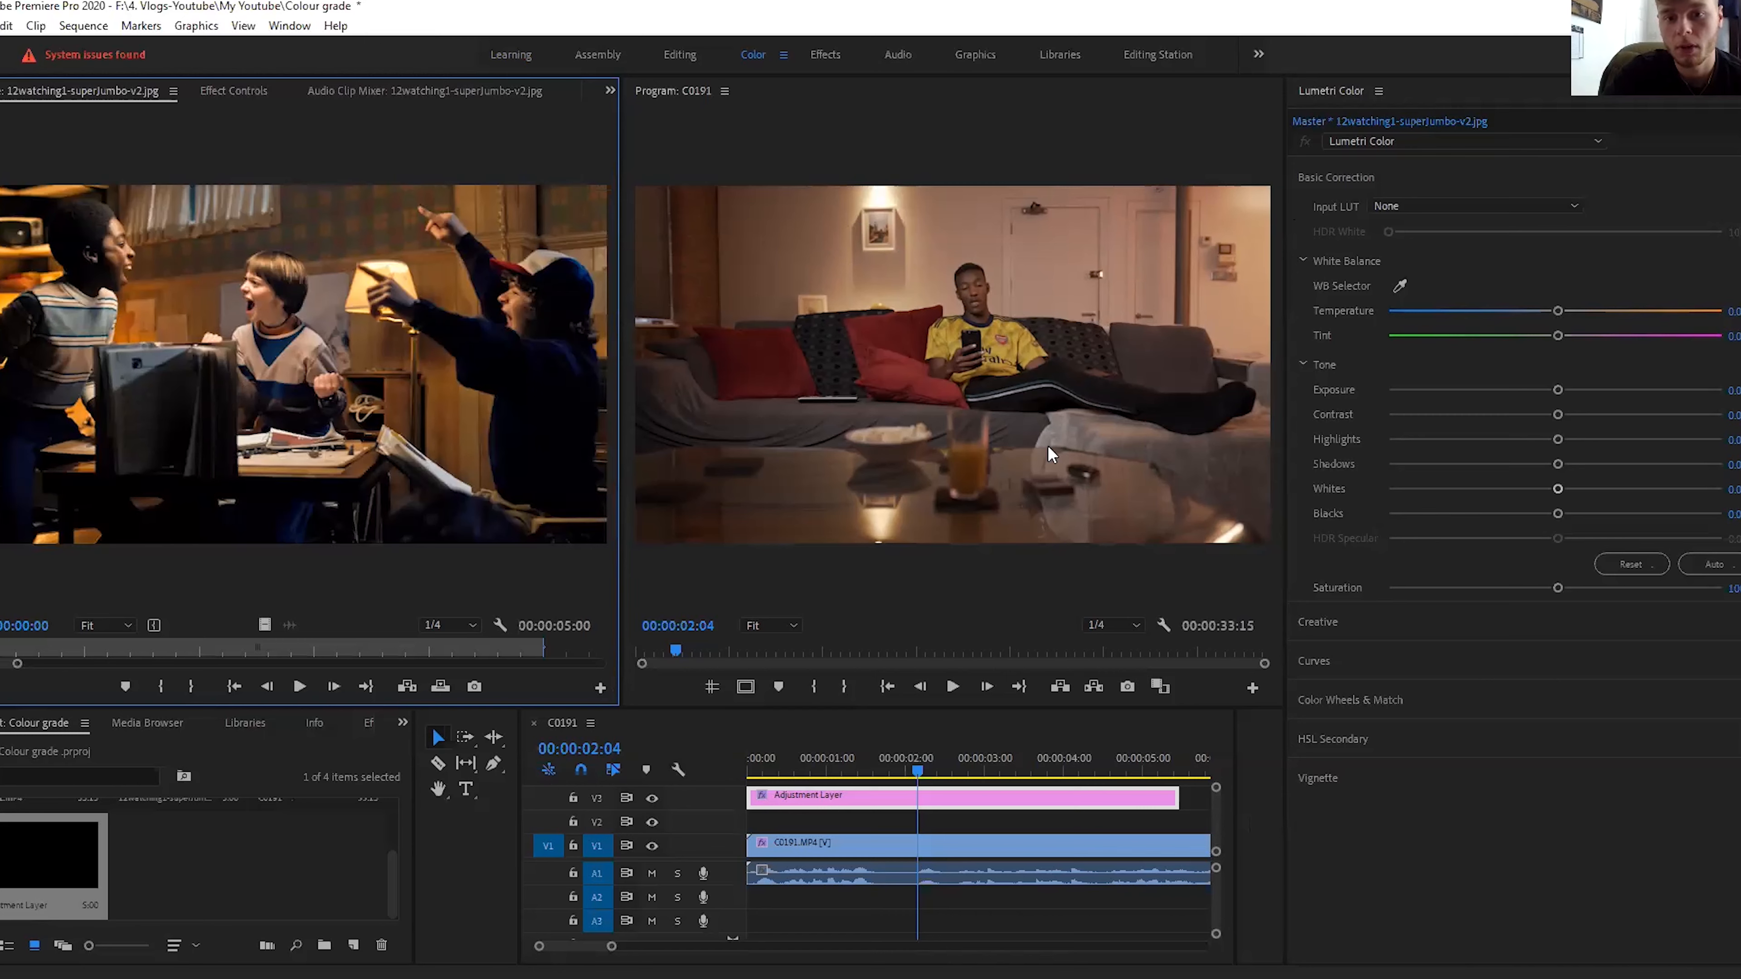
click(830, 284)
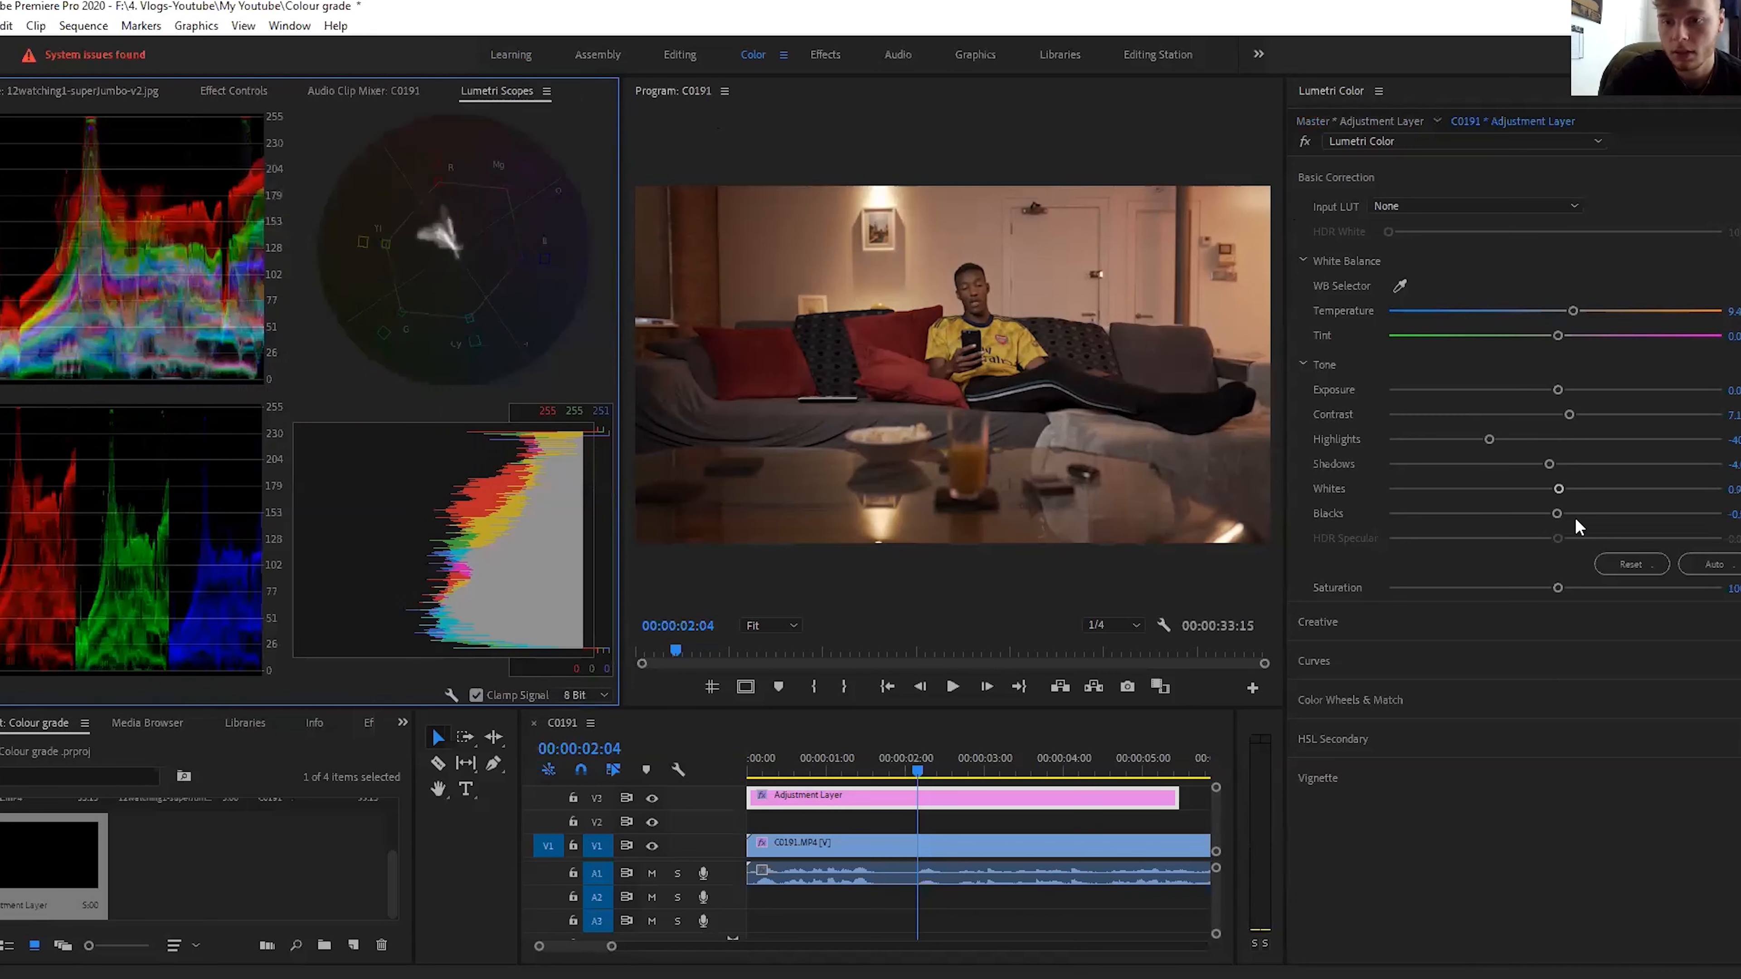
Step: Browse the Creative look previews and apply the Kodak 5205 Fuji 3510 (by Adobe) look to the adjustment layer
click(1324, 628)
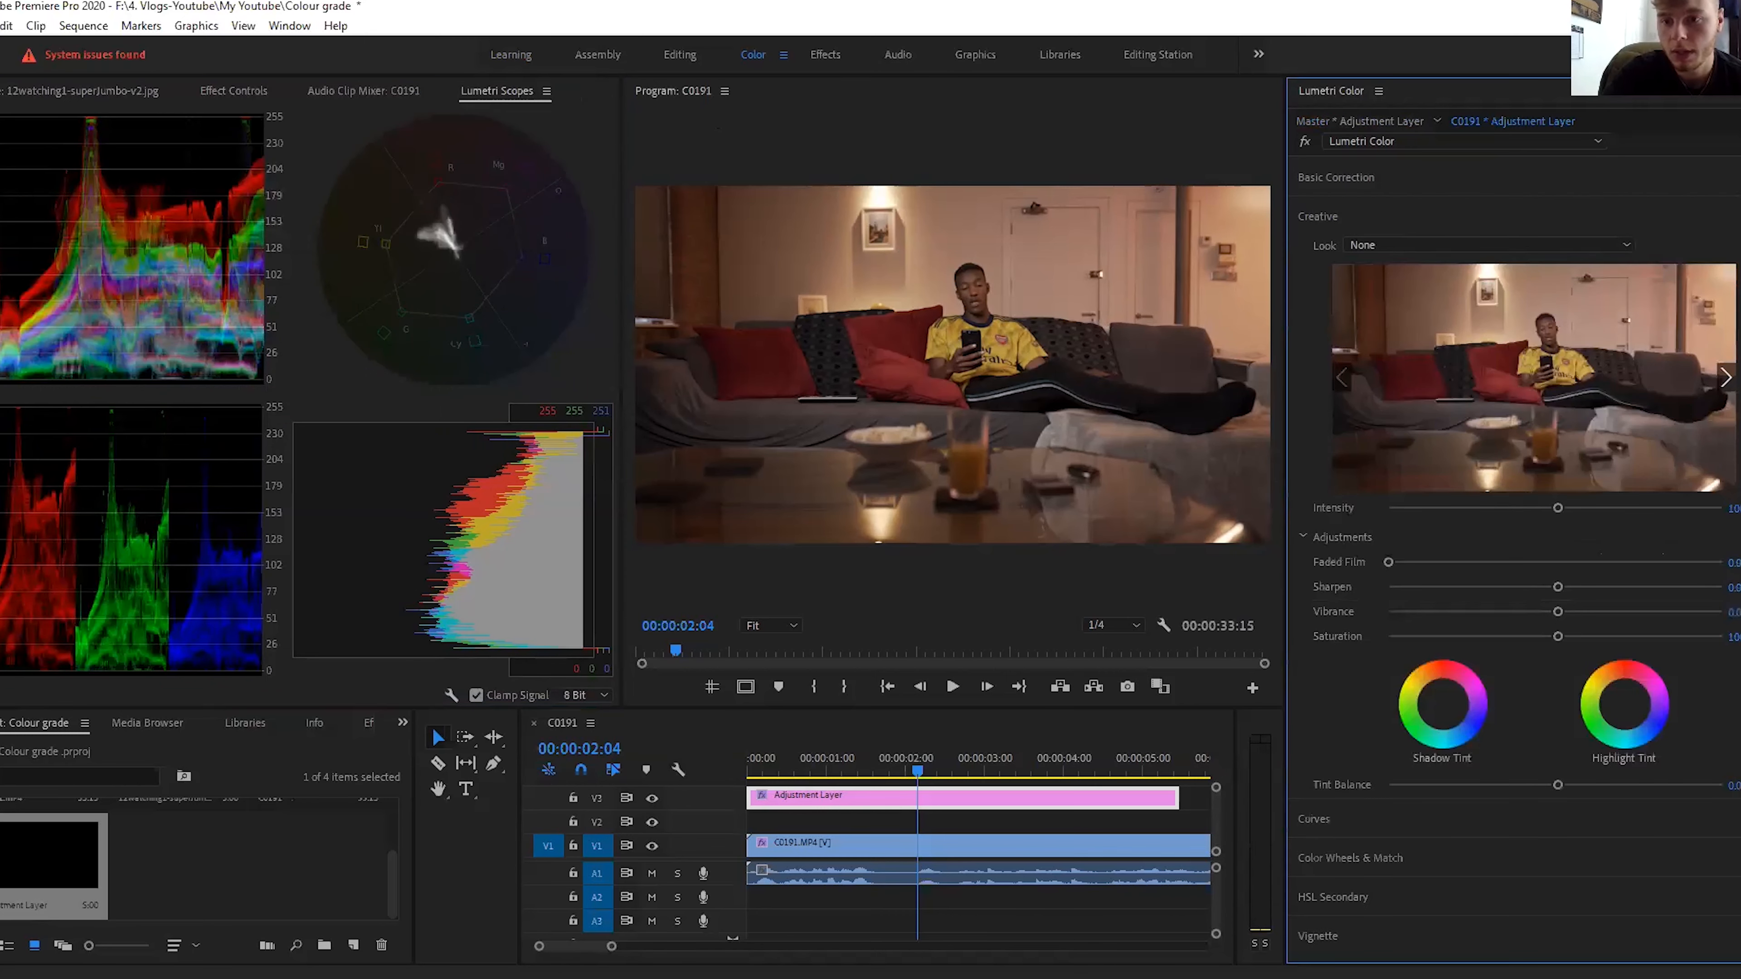
click(1727, 378)
click(1726, 379)
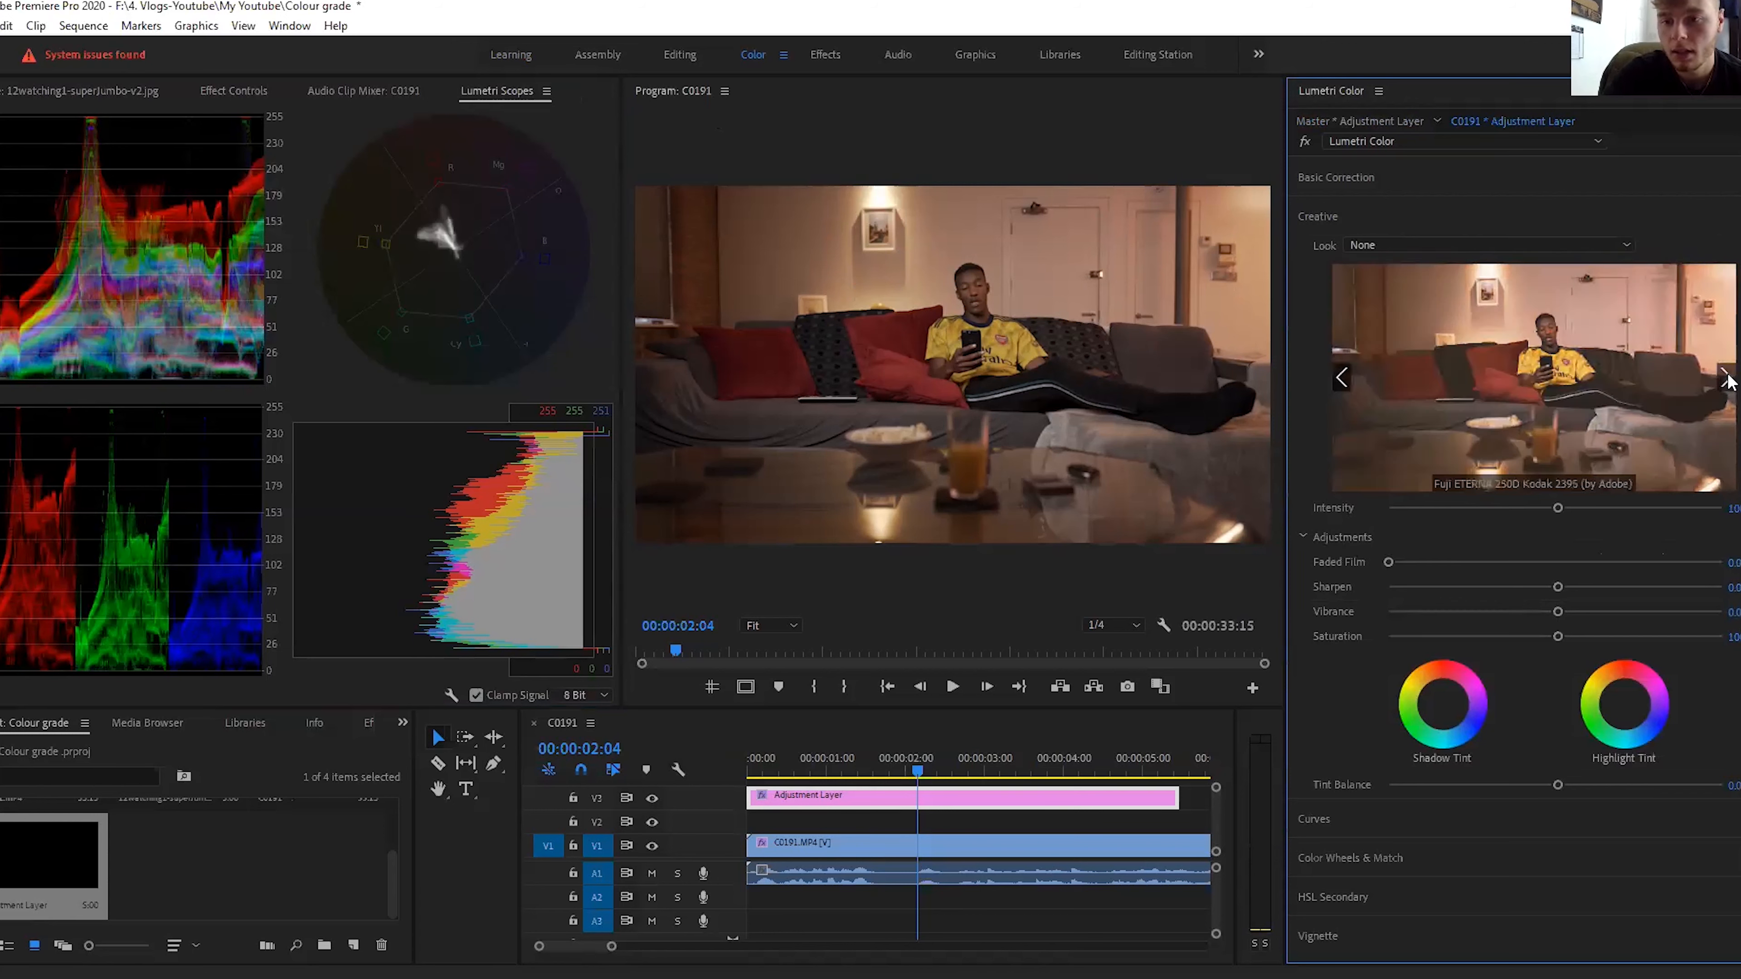
click(1726, 378)
click(1726, 378)
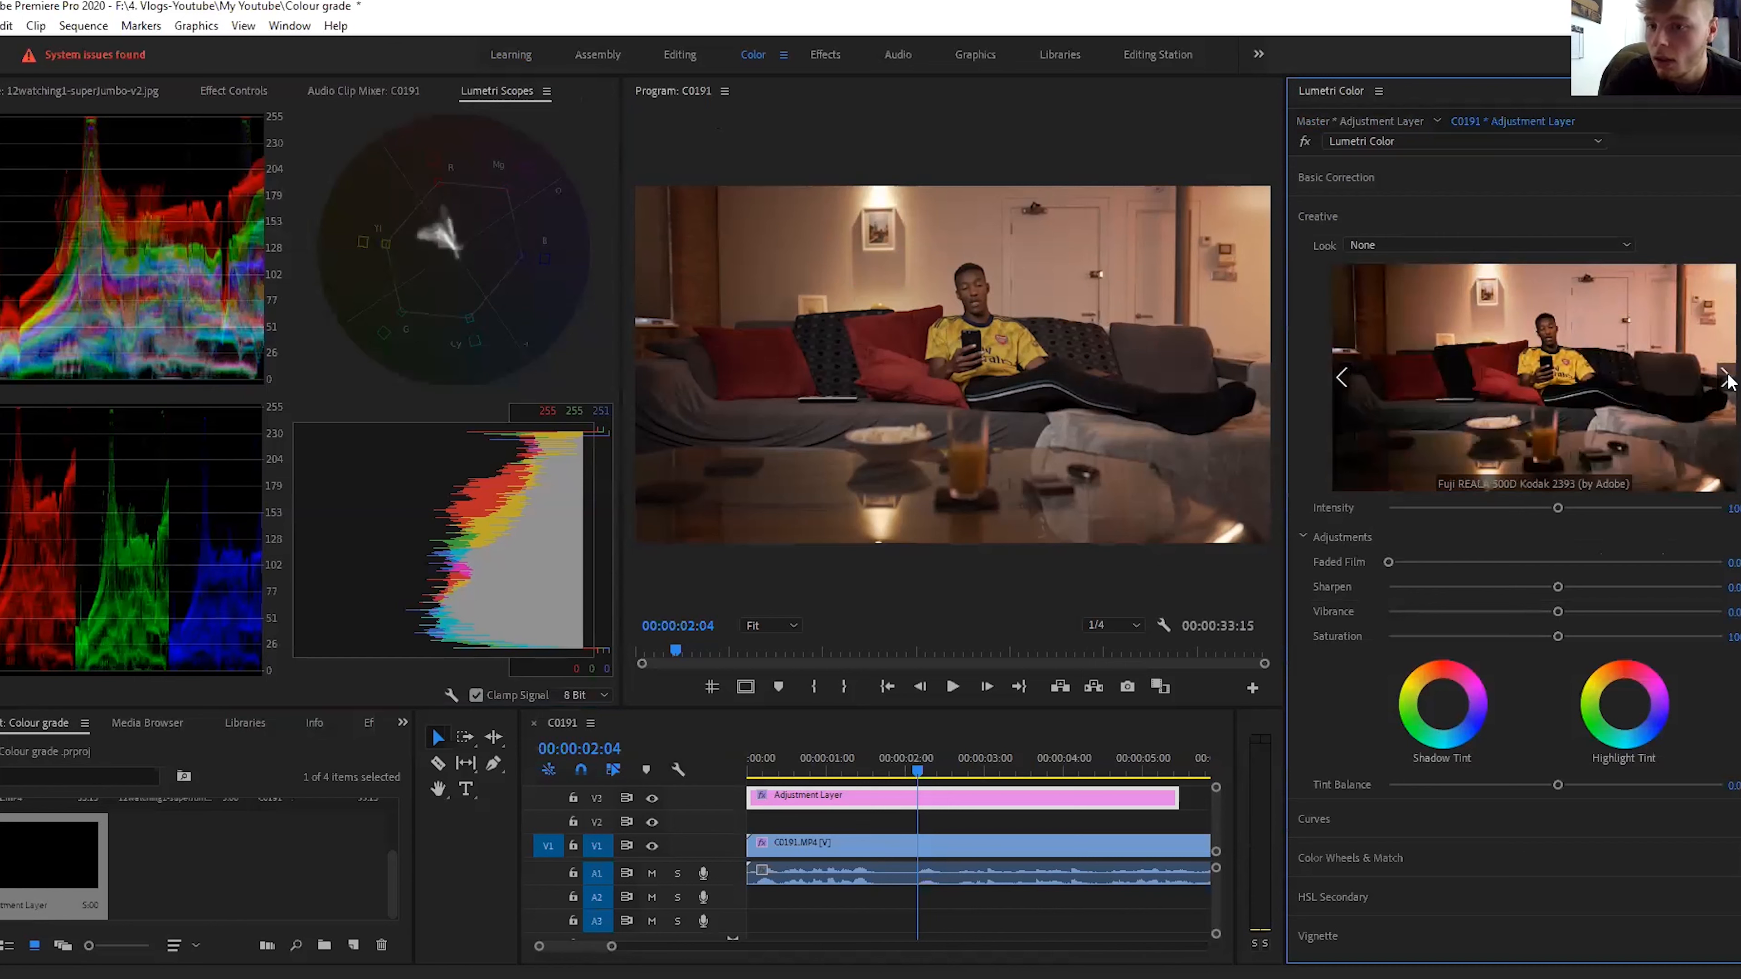
click(1726, 379)
click(1726, 378)
click(1343, 383)
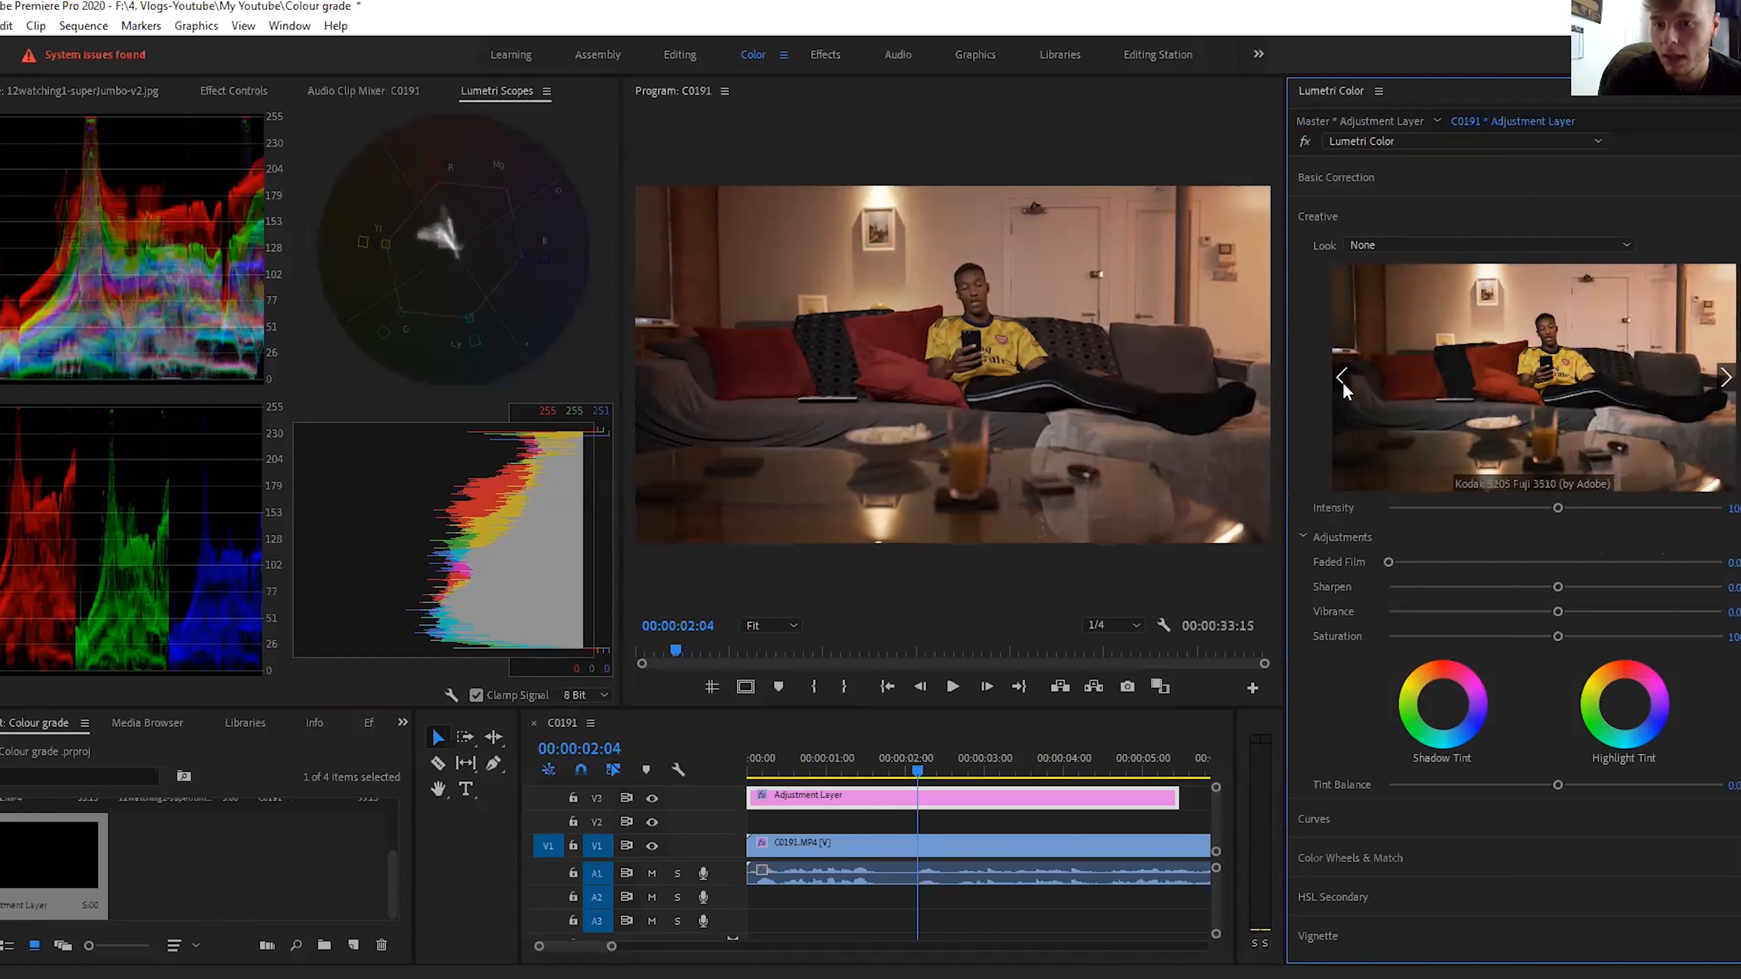
click(1465, 370)
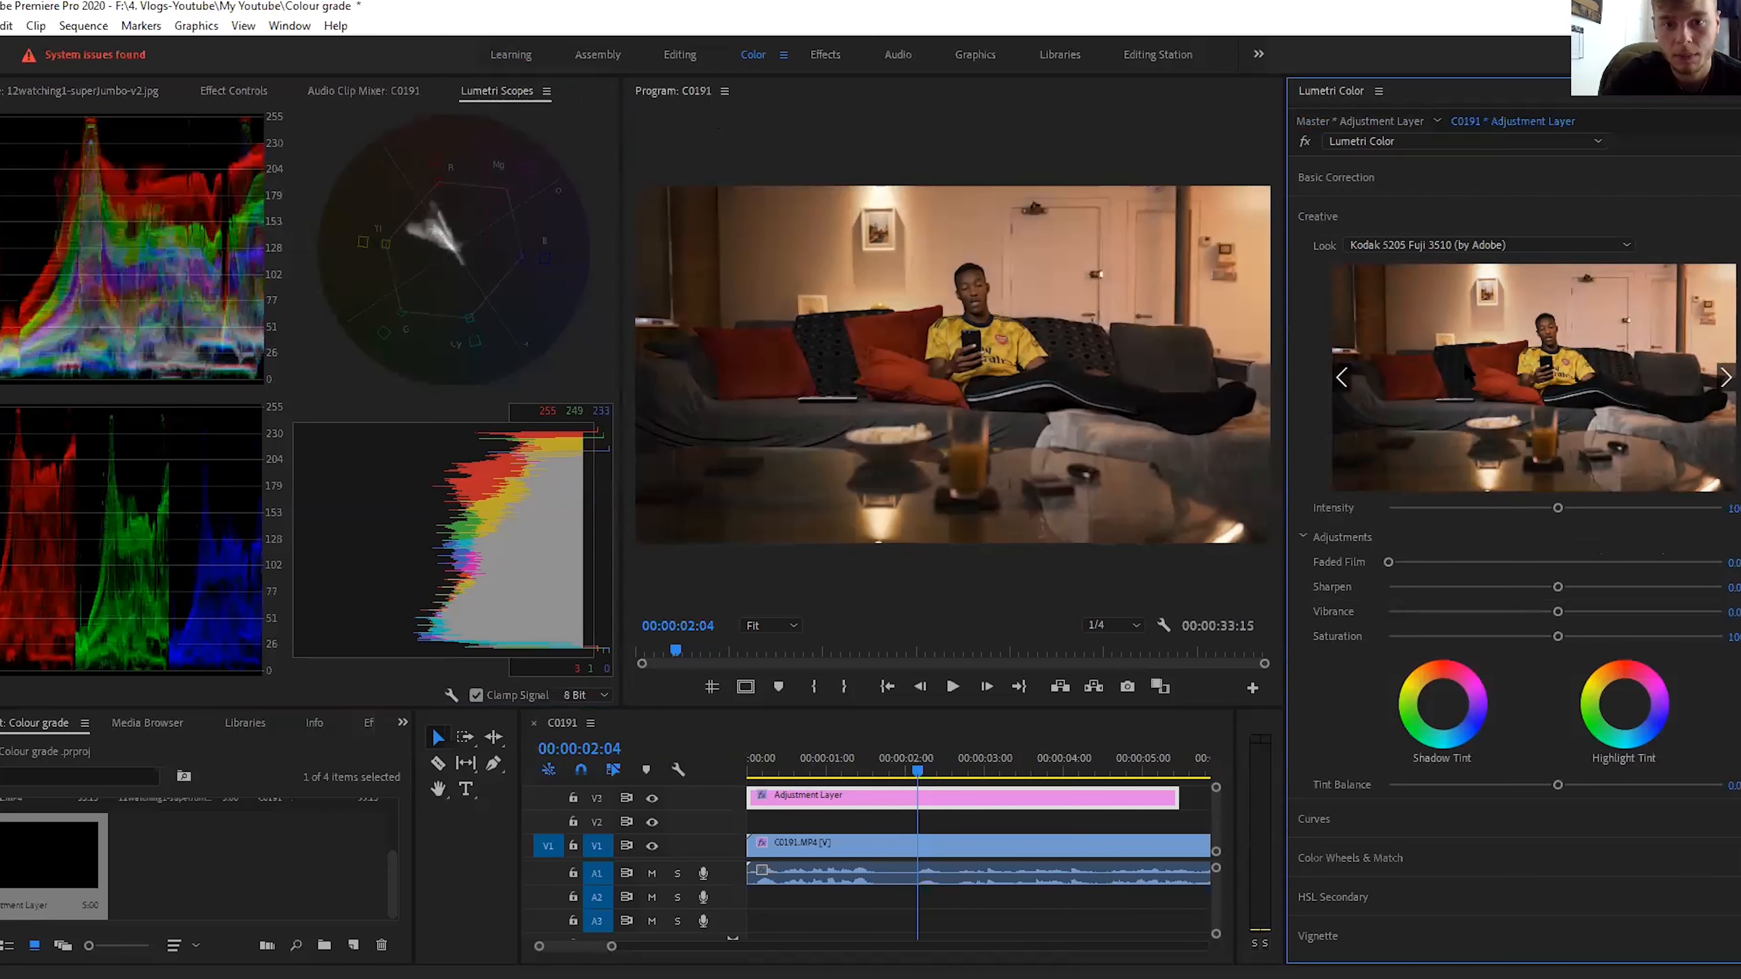
Step: Reduce the look's intensity to about 17 and switch the Creative section off and on to compare
drag(1559, 507, 1416, 524)
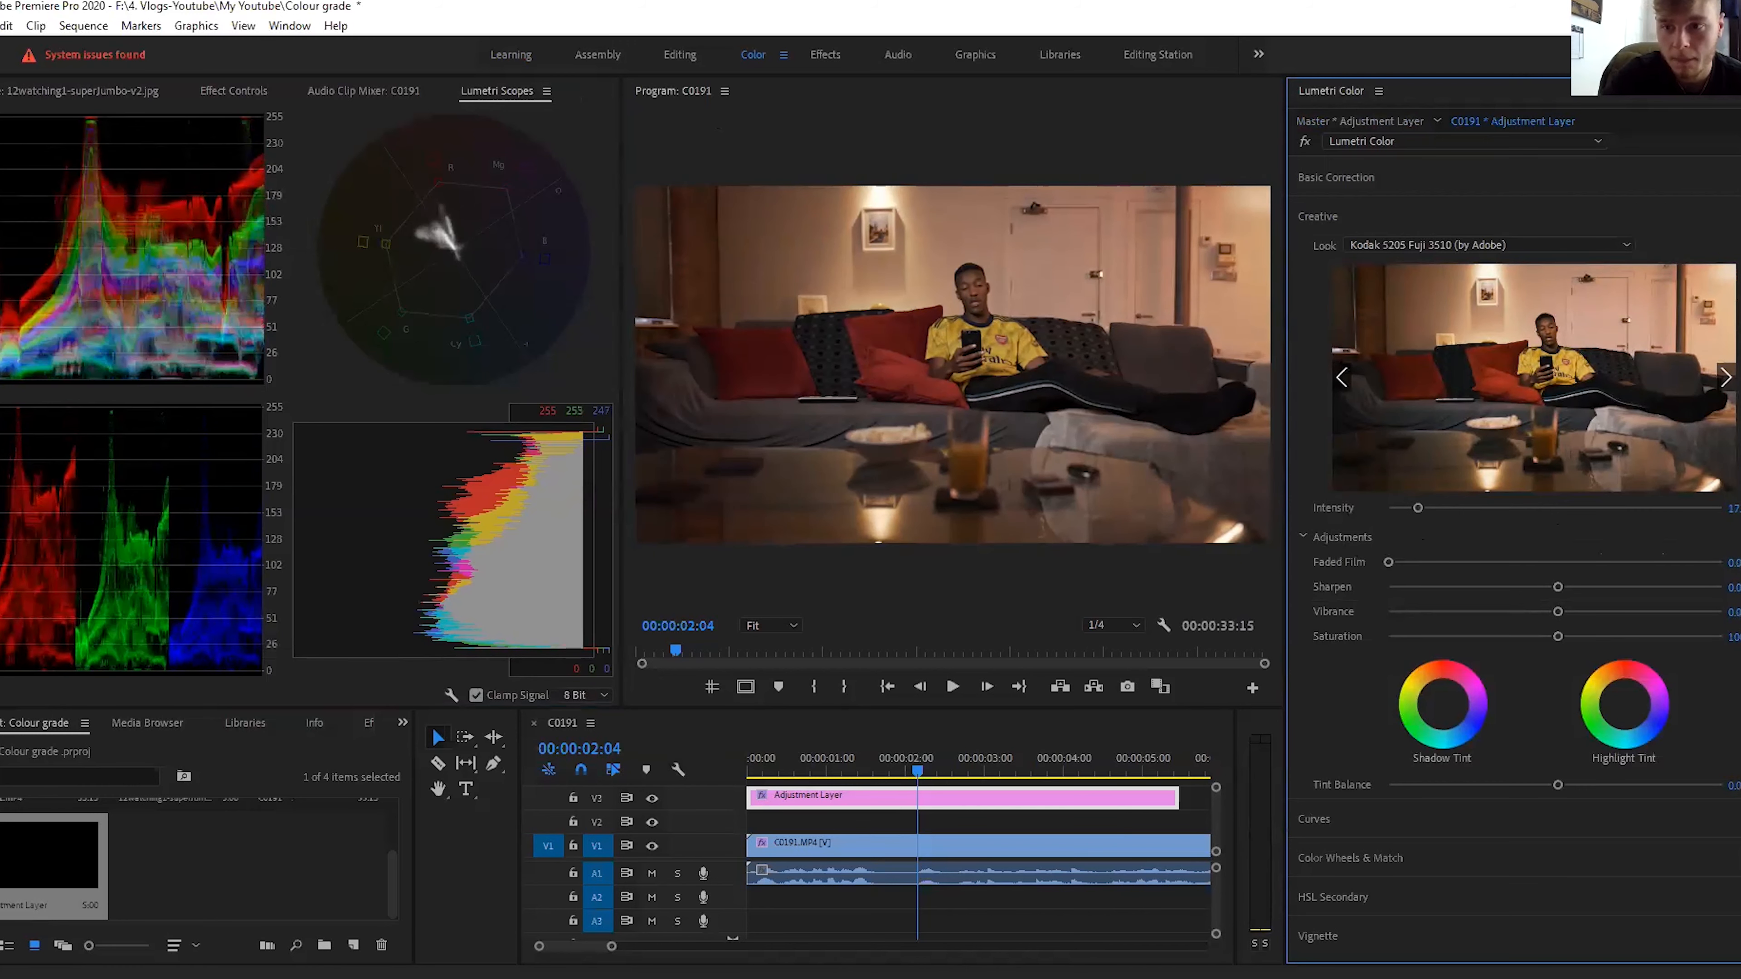
click(1740, 216)
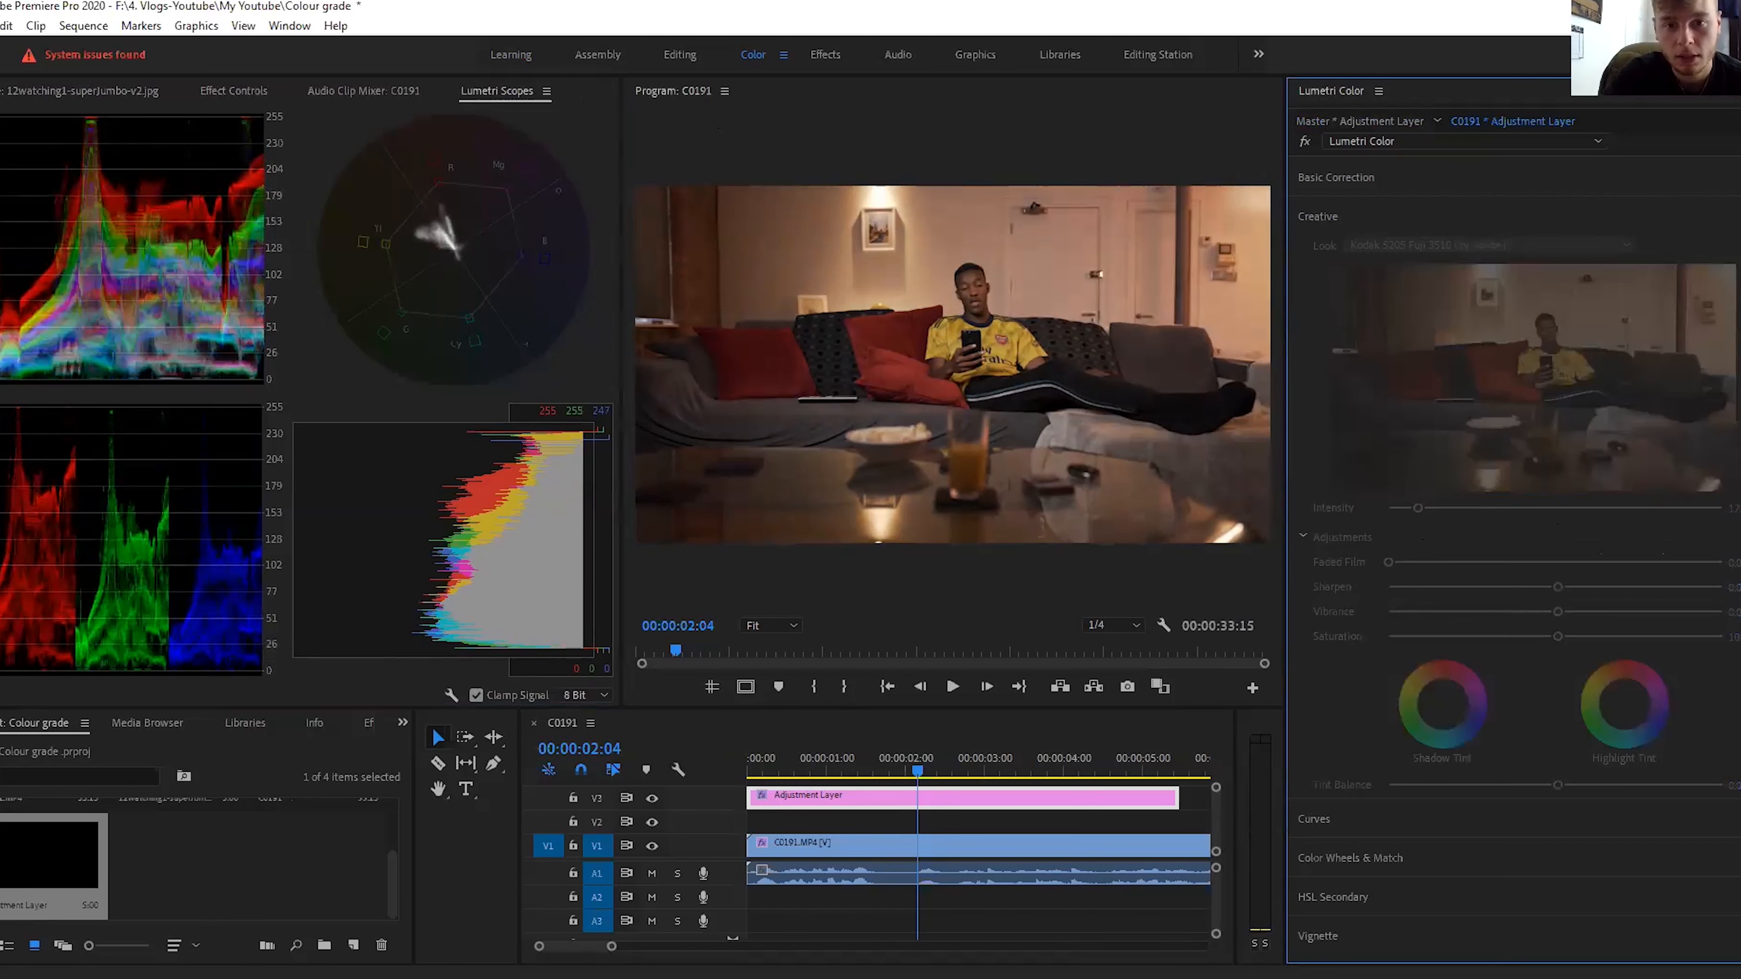
click(1740, 217)
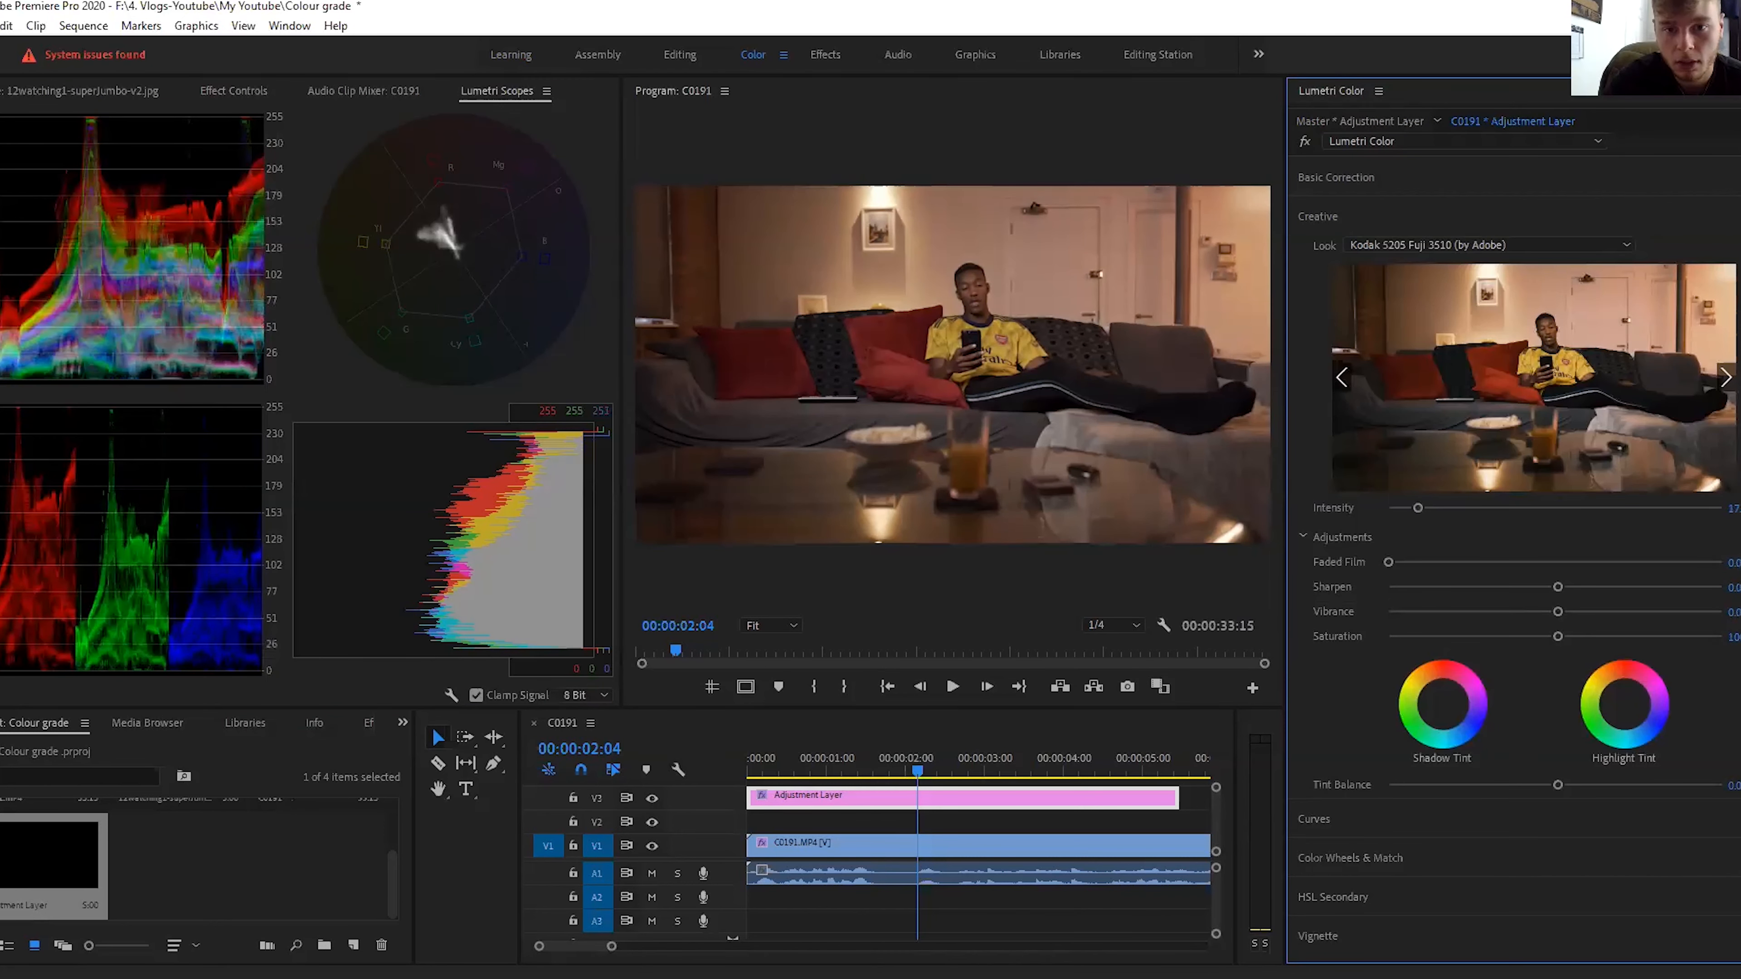
click(1739, 217)
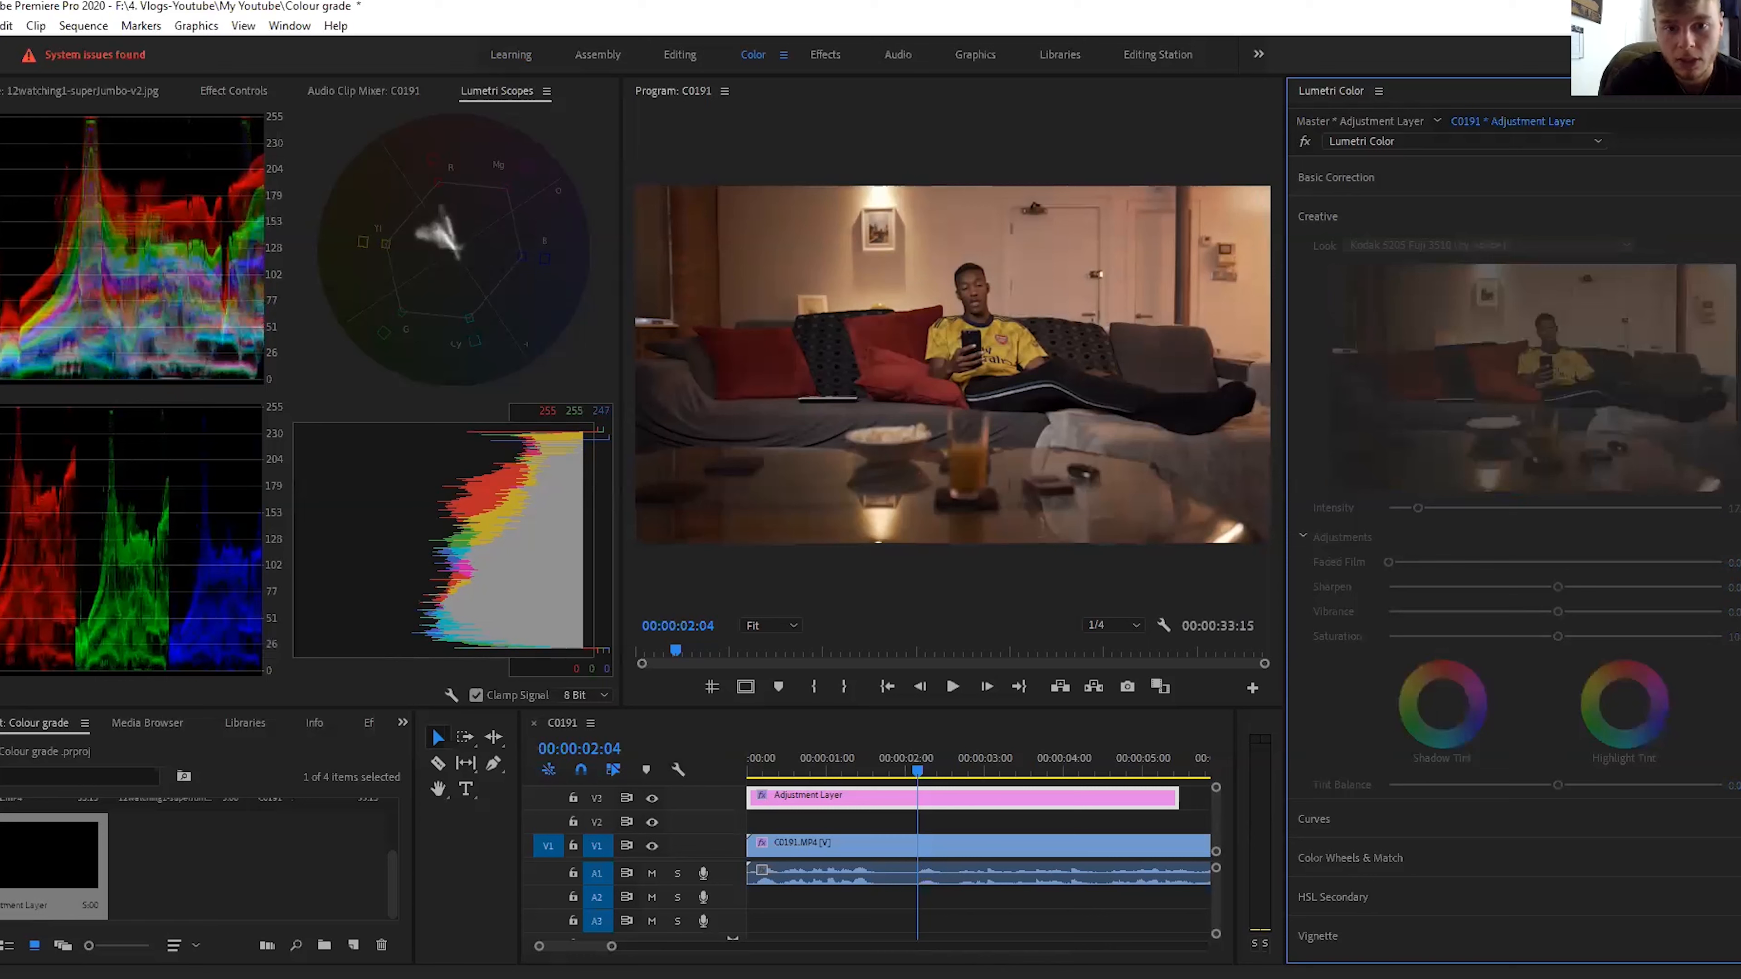
click(1739, 216)
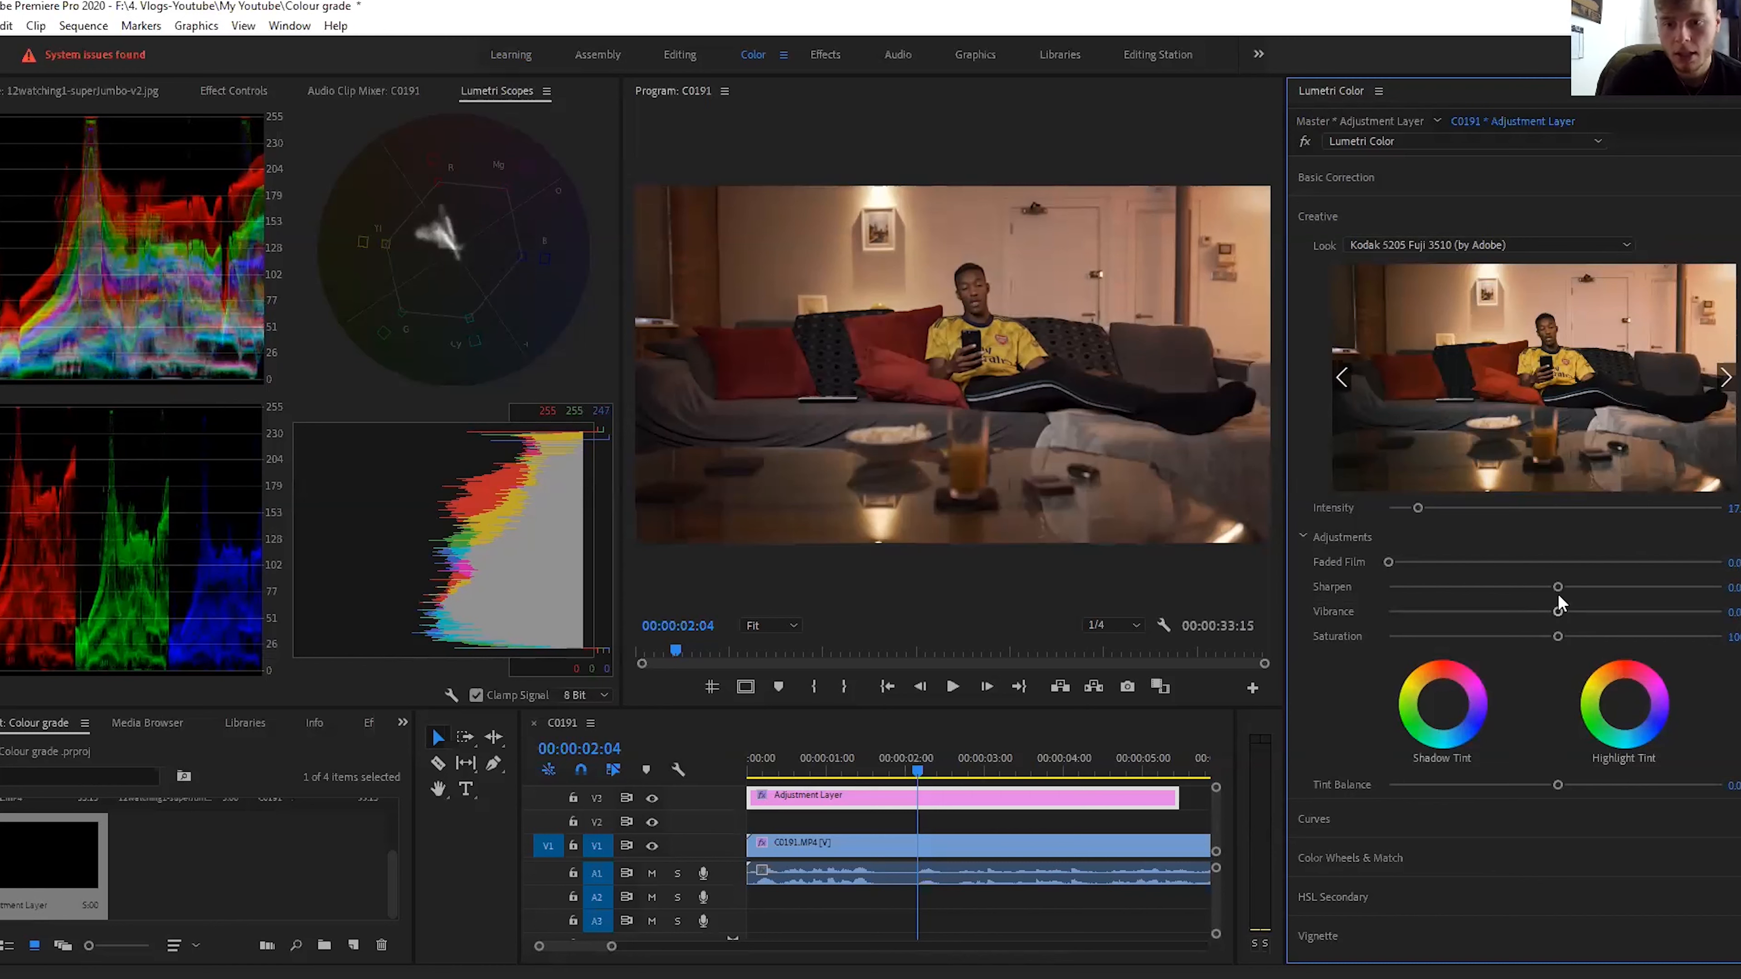
Step: In the Creative adjustments, set Sharpen to 10 and raise Vibrance to about 10
click(1734, 587)
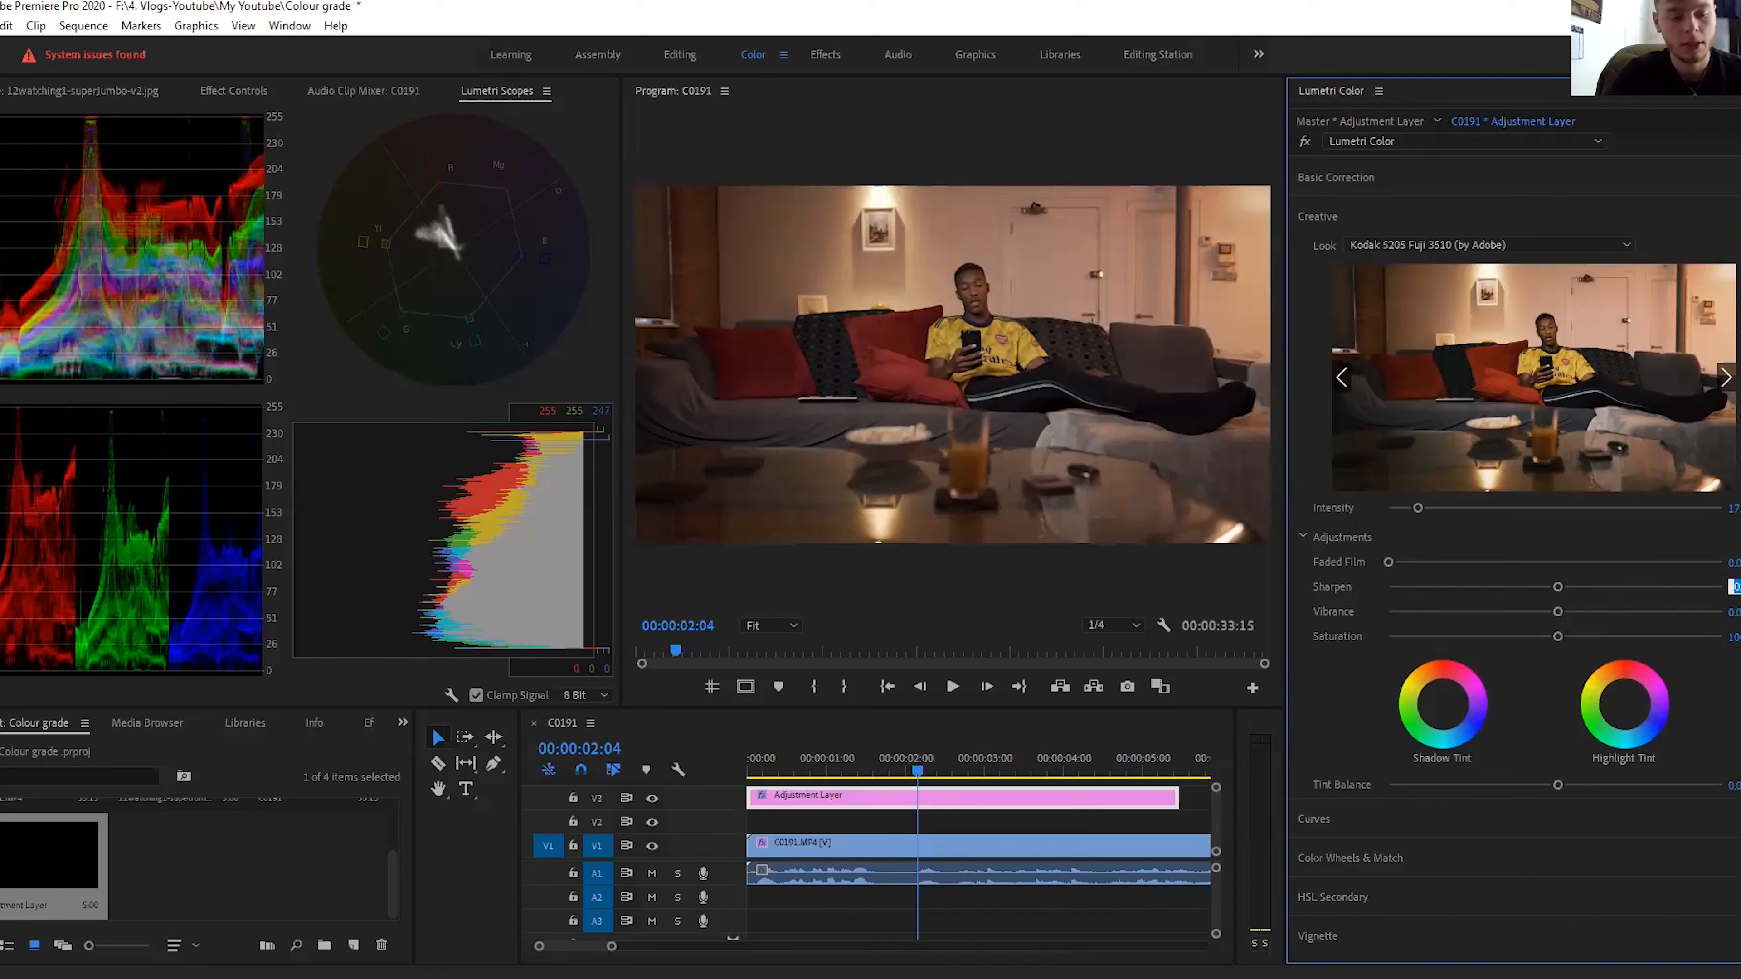
key(Return)
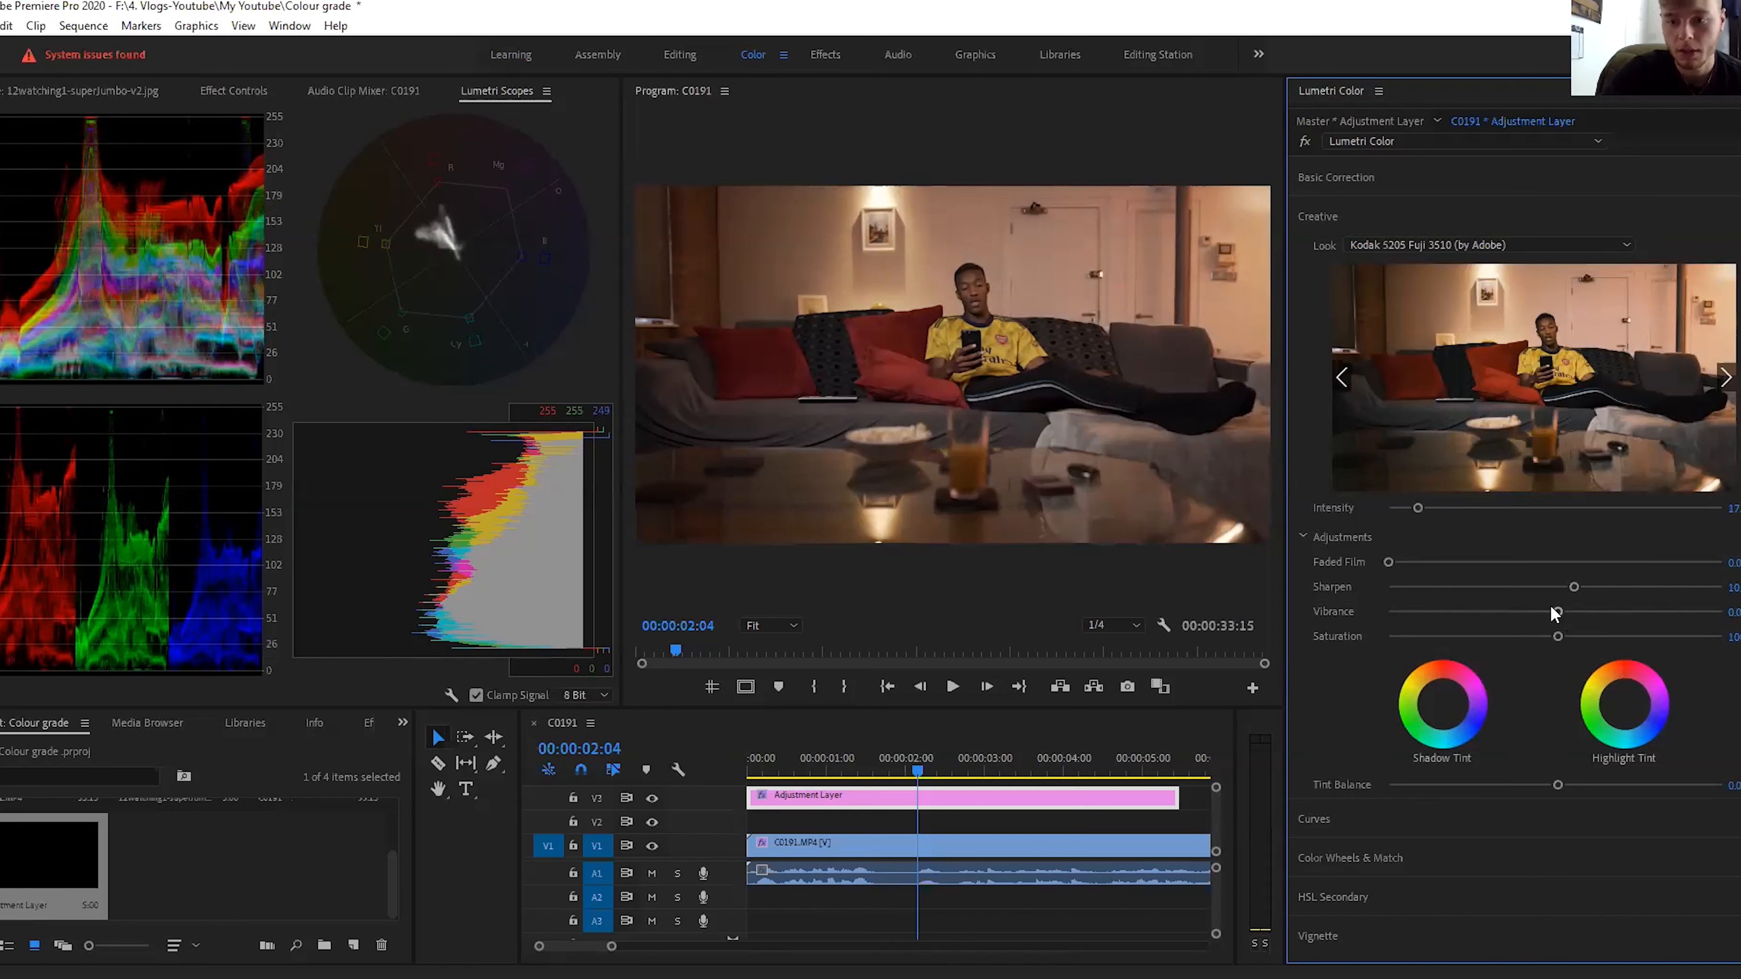
mouse_move(1557, 611)
mouse_down()
mouse_move(1583, 615)
mouse_move(1531, 616)
mouse_move(1695, 626)
mouse_move(1536, 624)
mouse_move(1573, 635)
mouse_up()
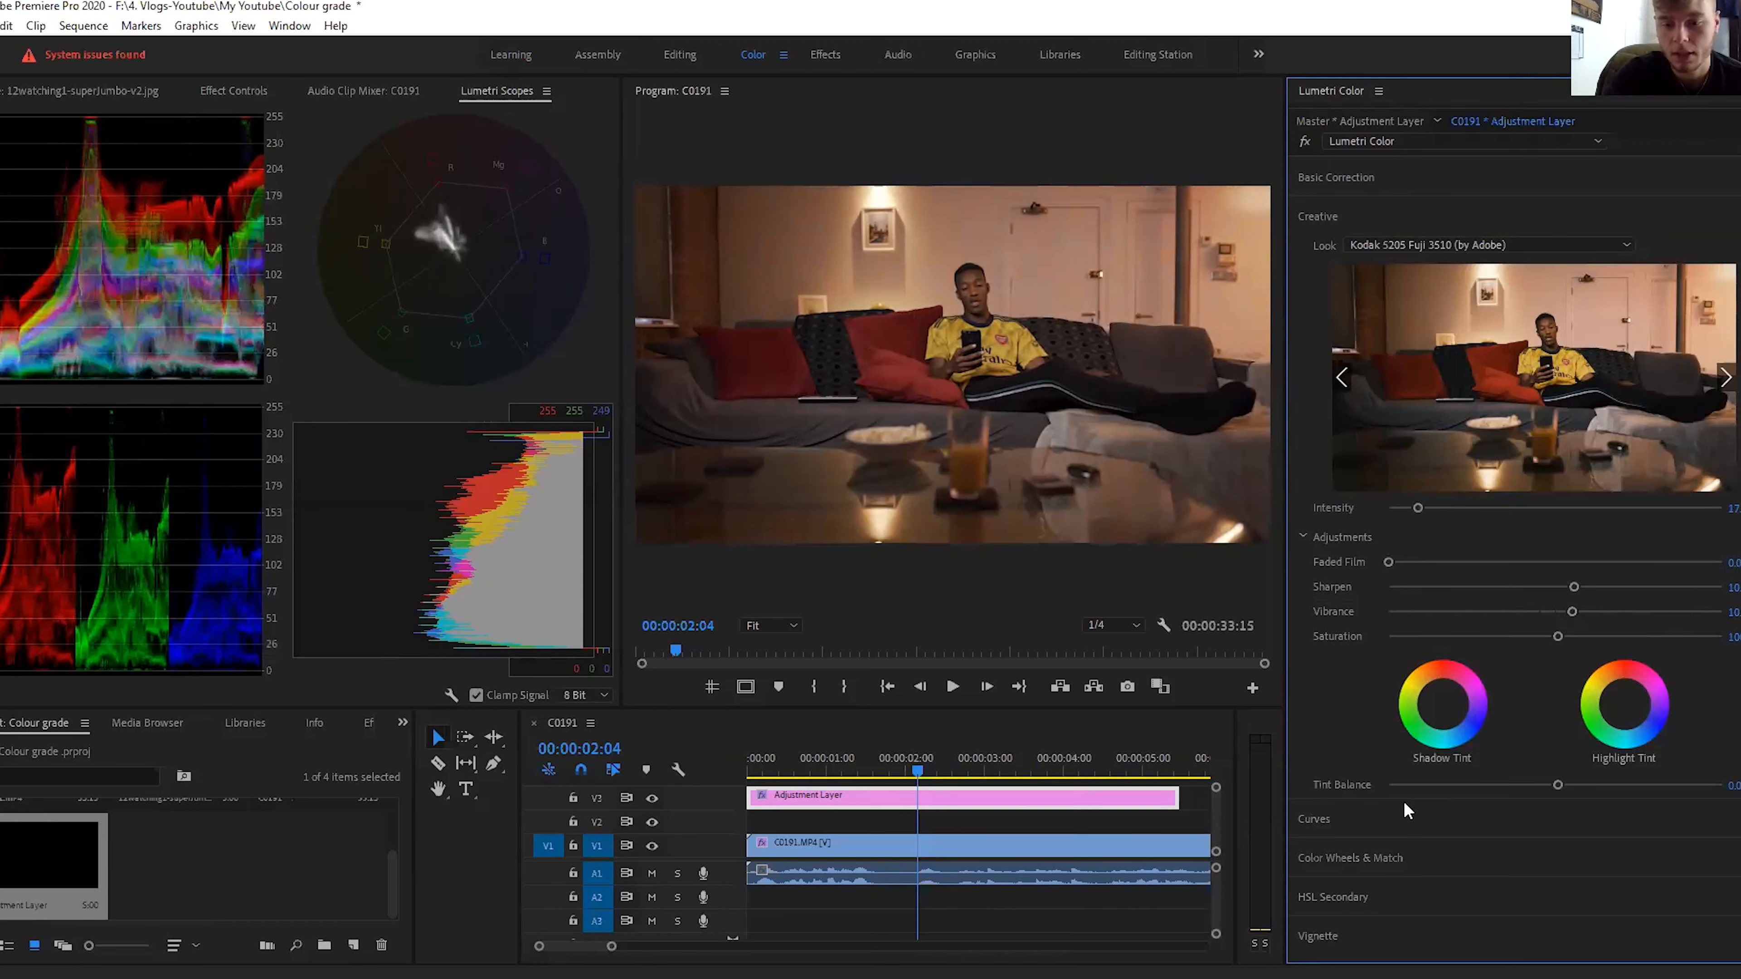
Step: On the Hue vs Hue curve, add control points from red through magenta and pull the yellow point slightly down
click(1322, 821)
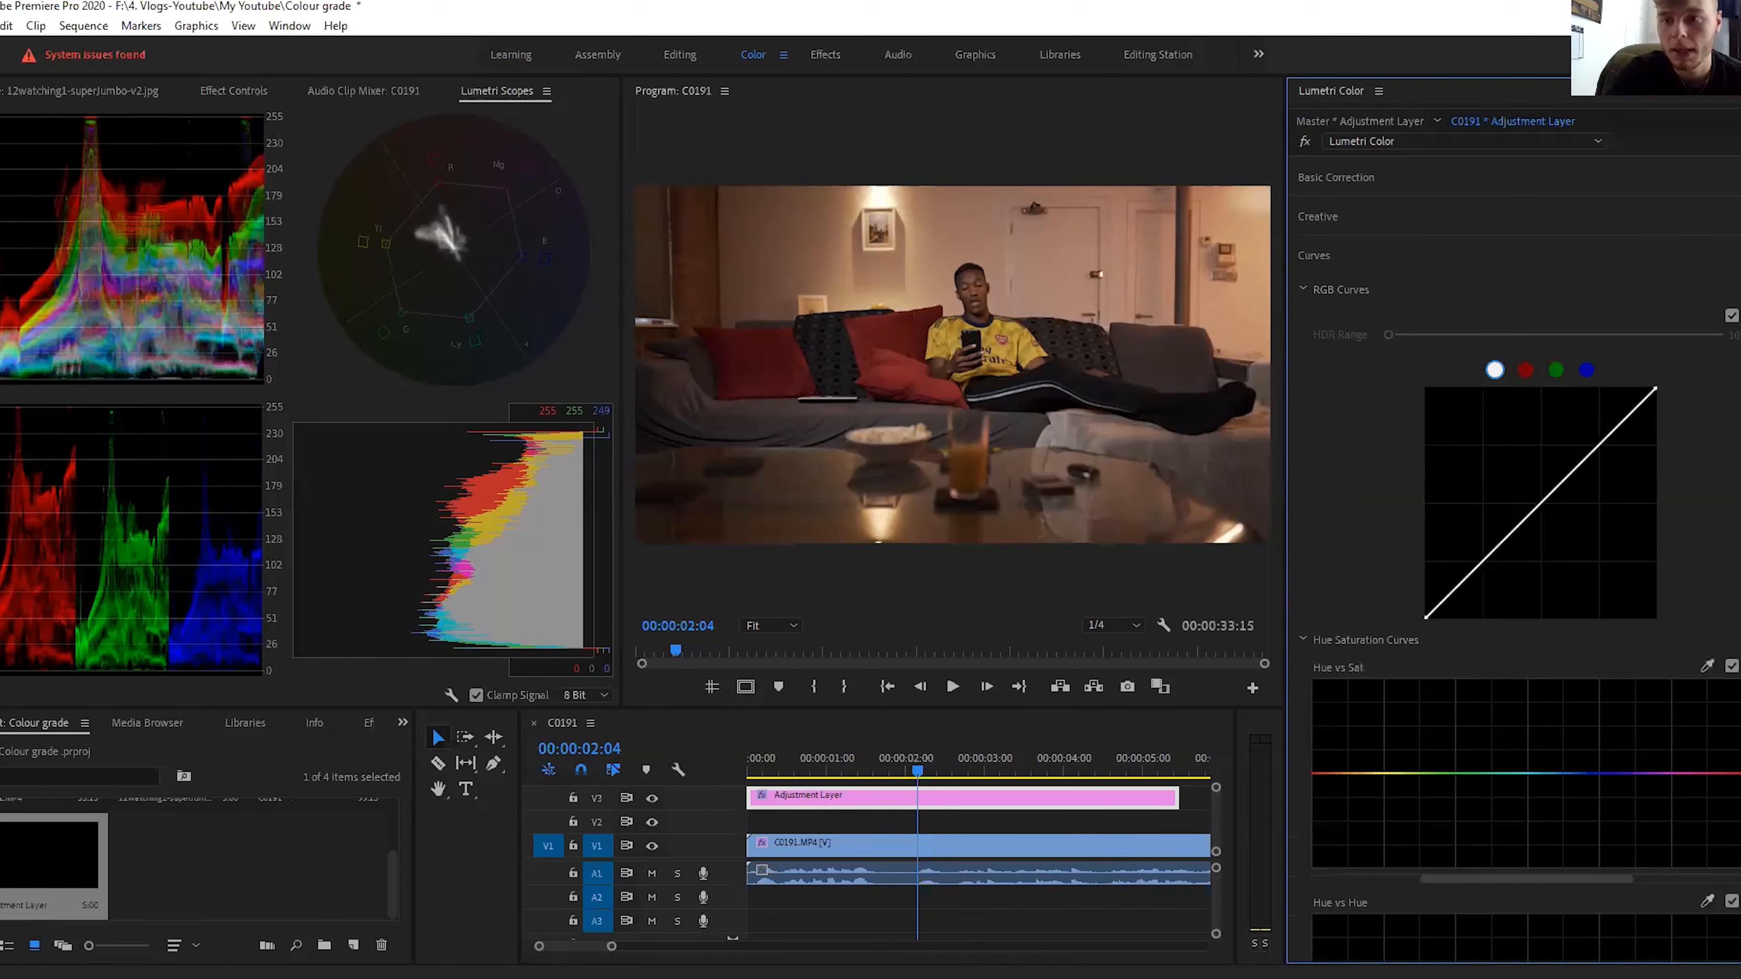
scroll(1515, 549, down, 5)
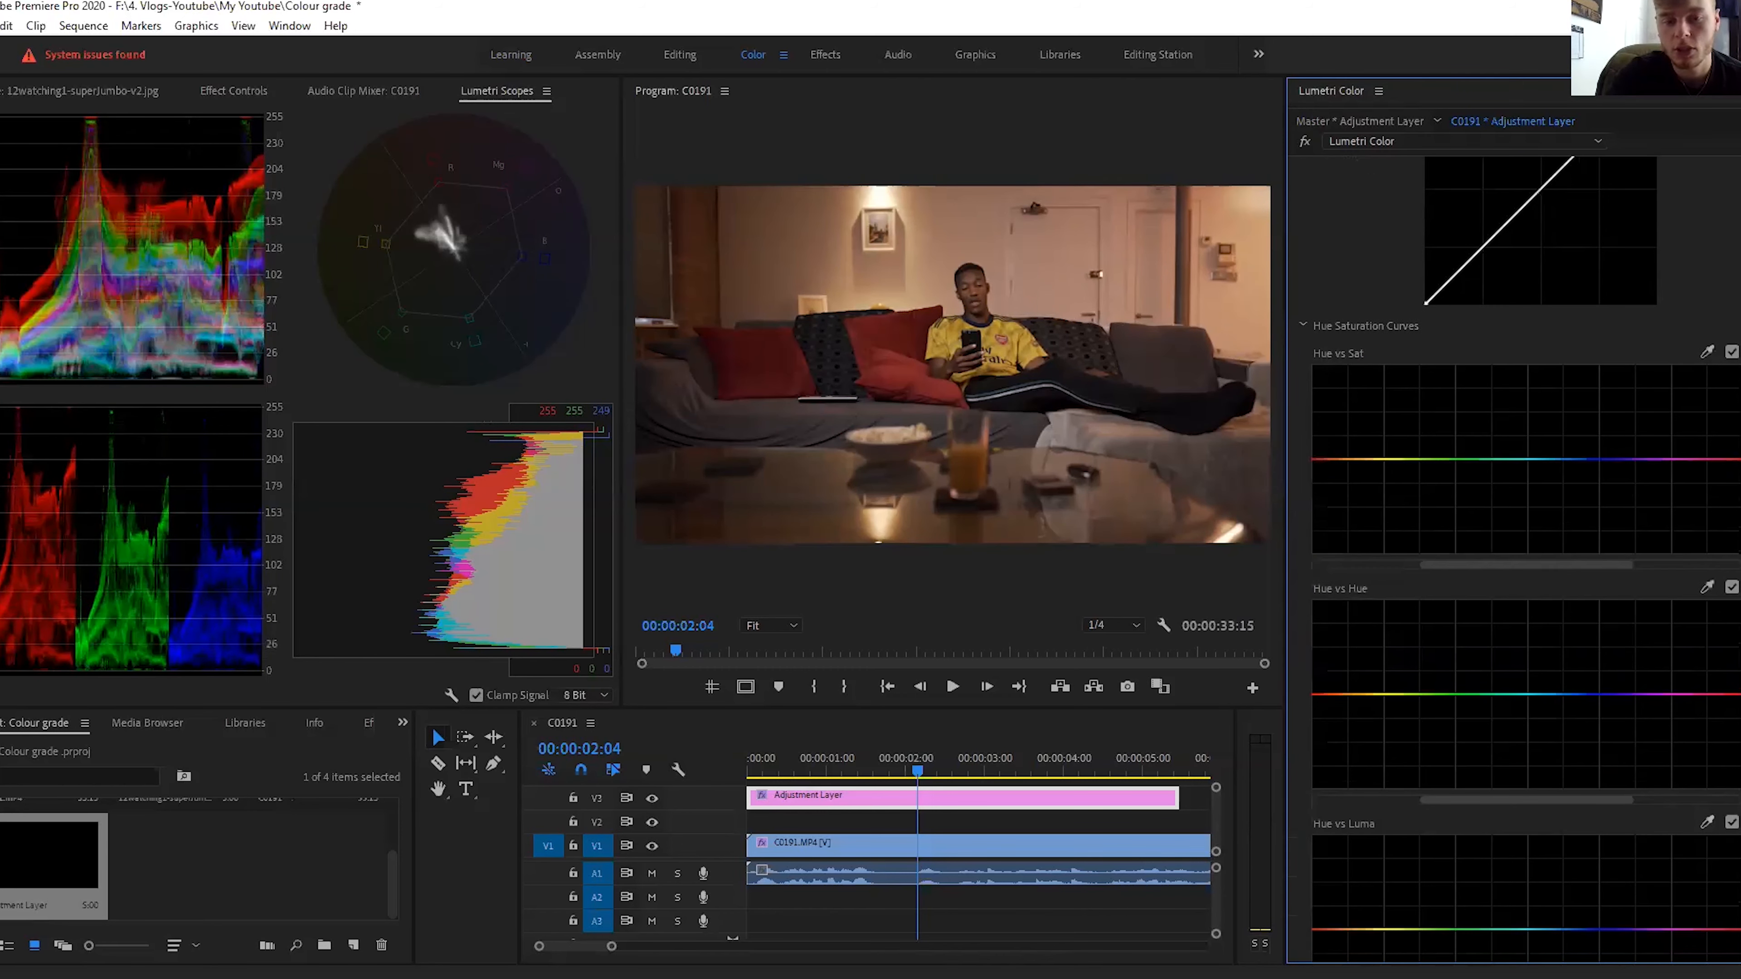
scroll(1526, 556, down, 1)
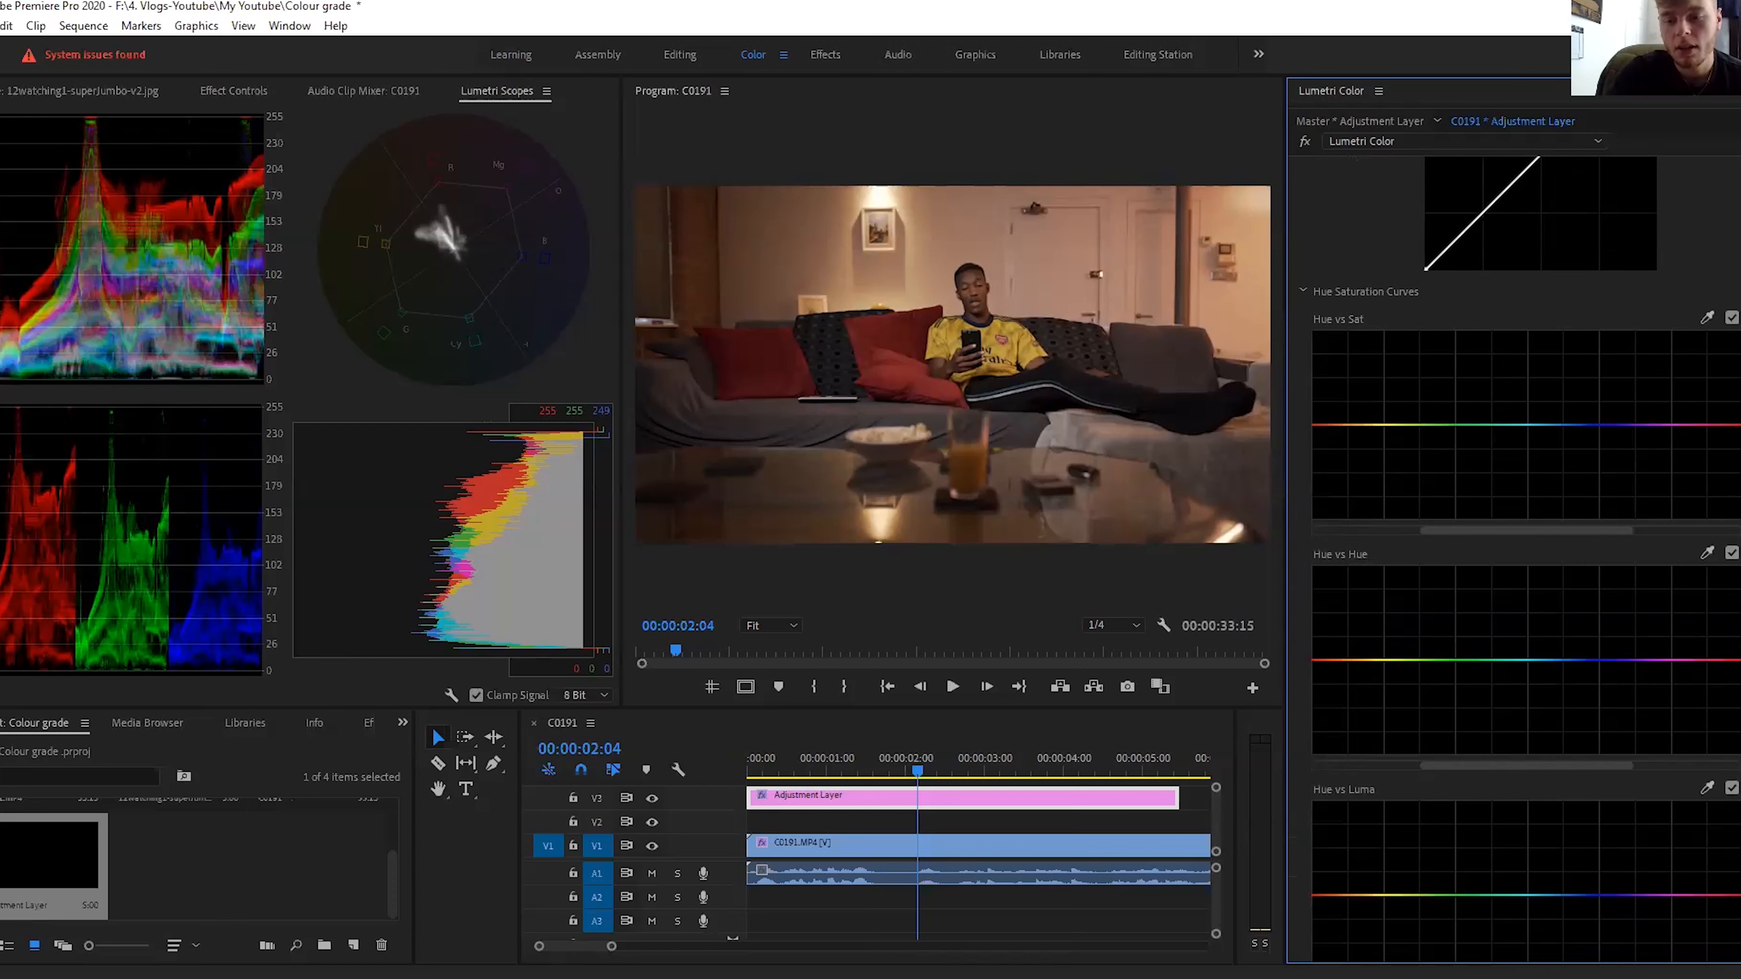
scroll(1525, 559, down, 2)
drag(1446, 706, 1495, 701)
click(1359, 606)
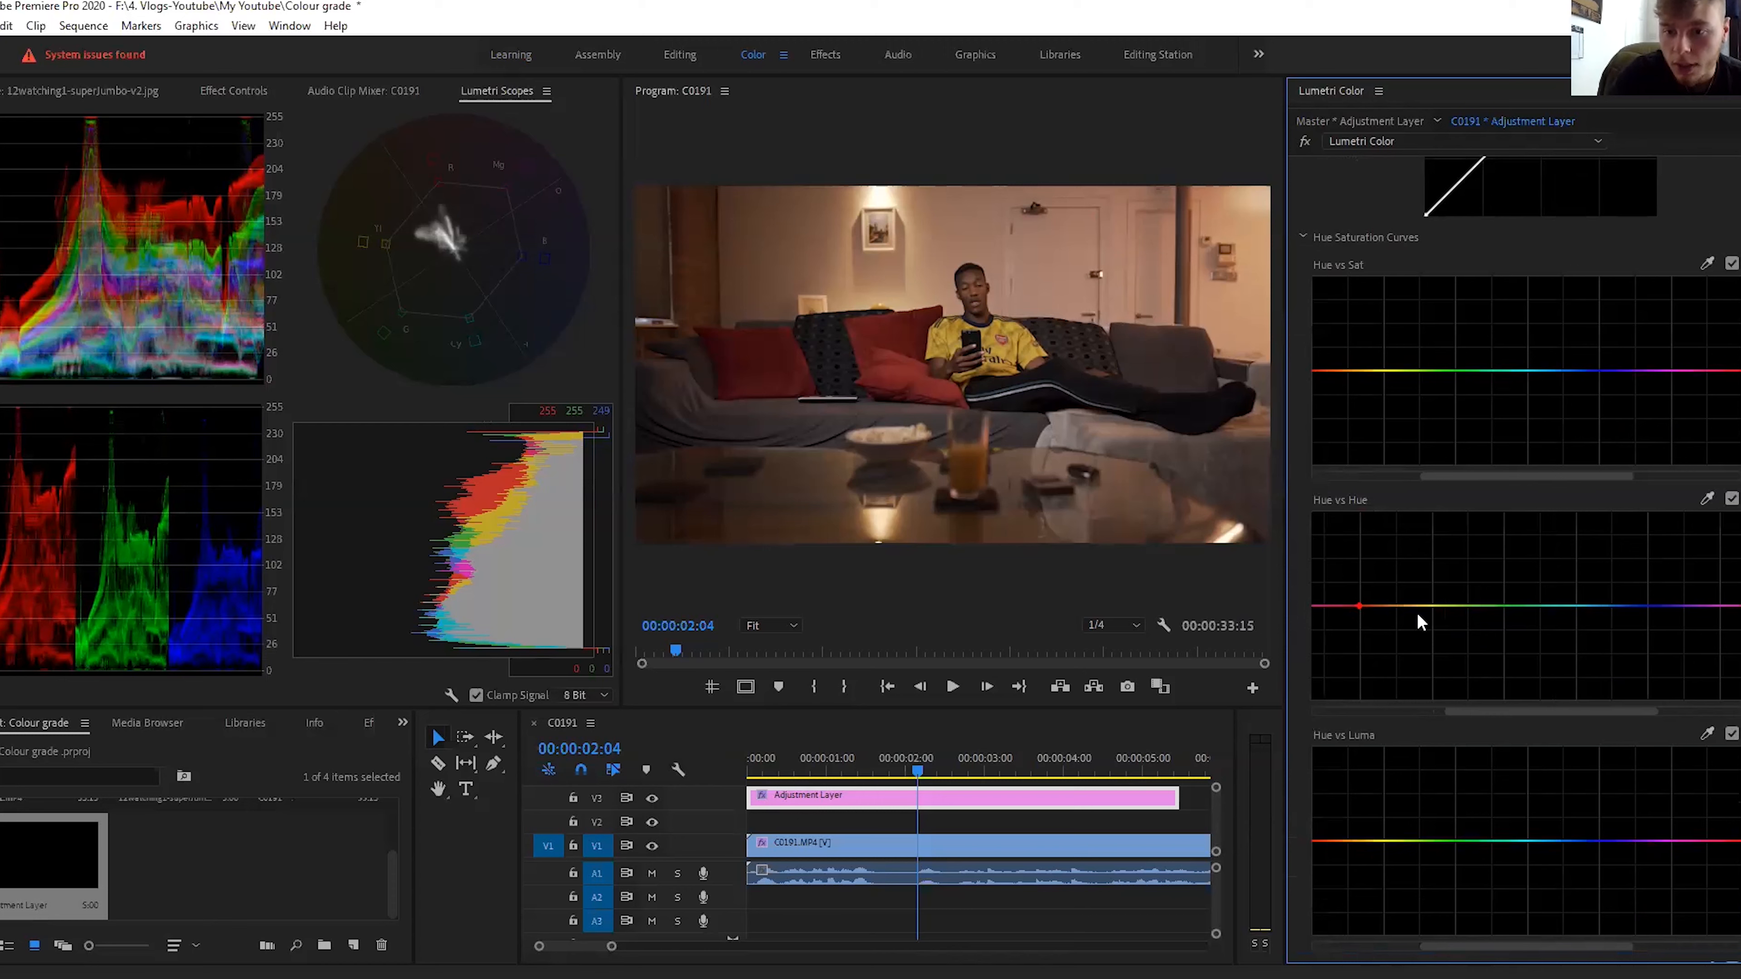
click(1434, 606)
click(1507, 606)
click(1576, 605)
click(1647, 606)
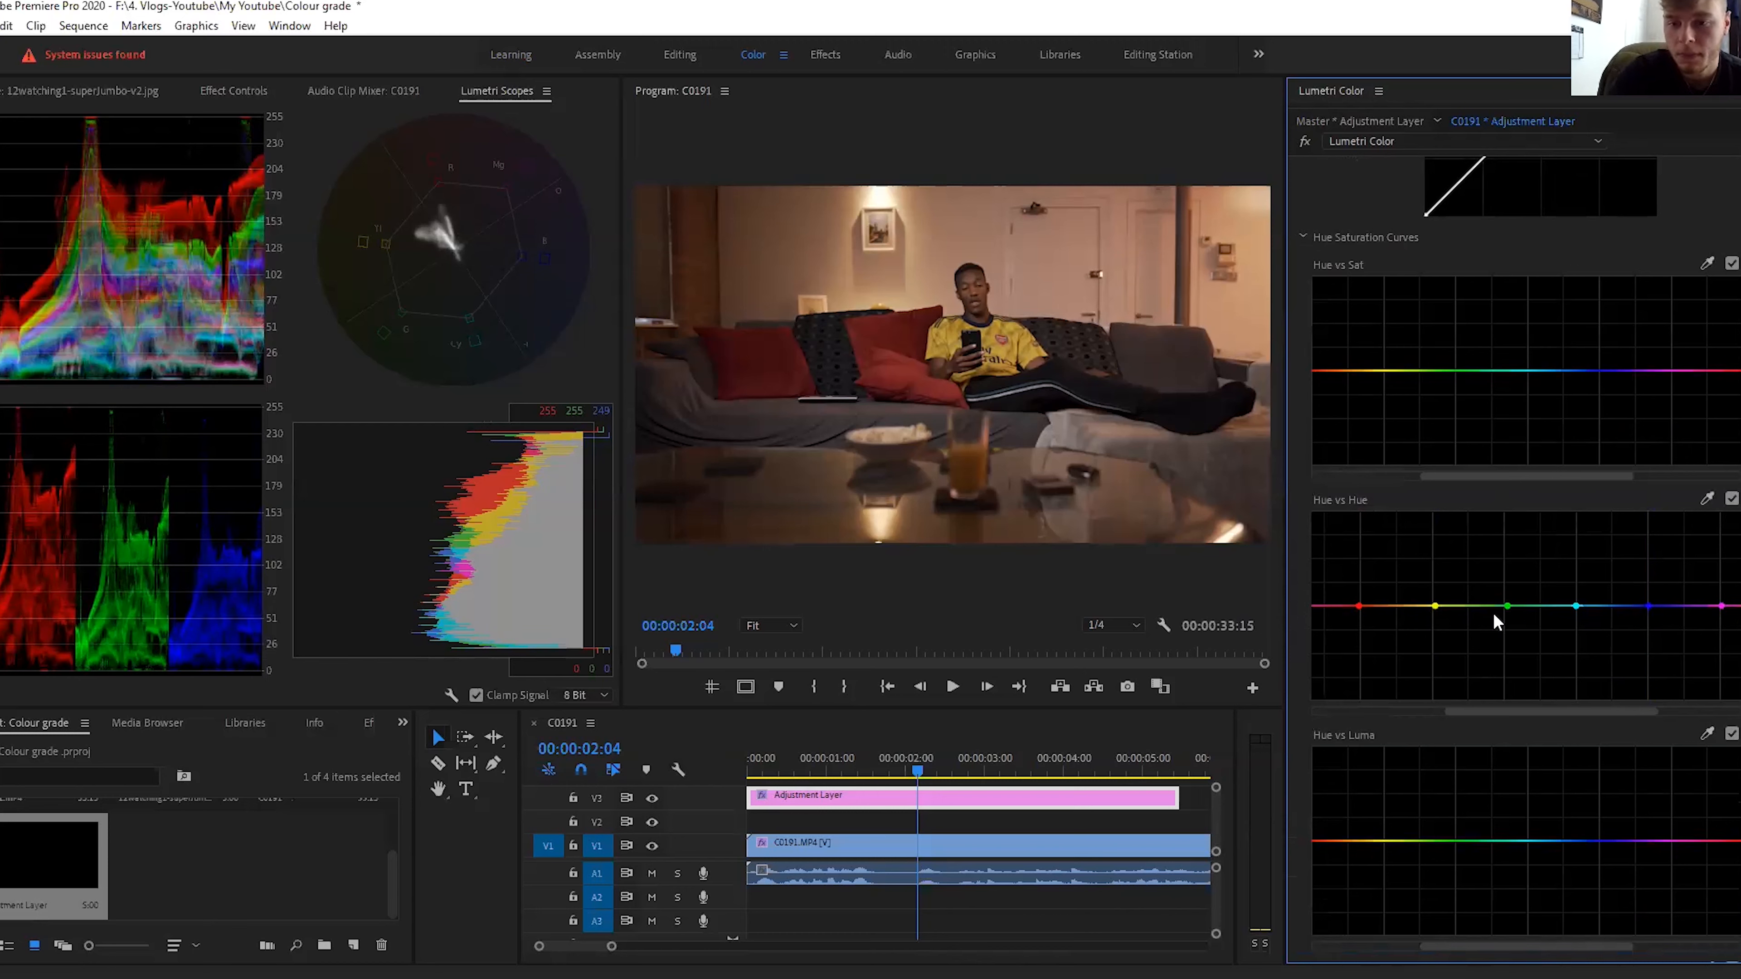
drag(1358, 605, 1435, 617)
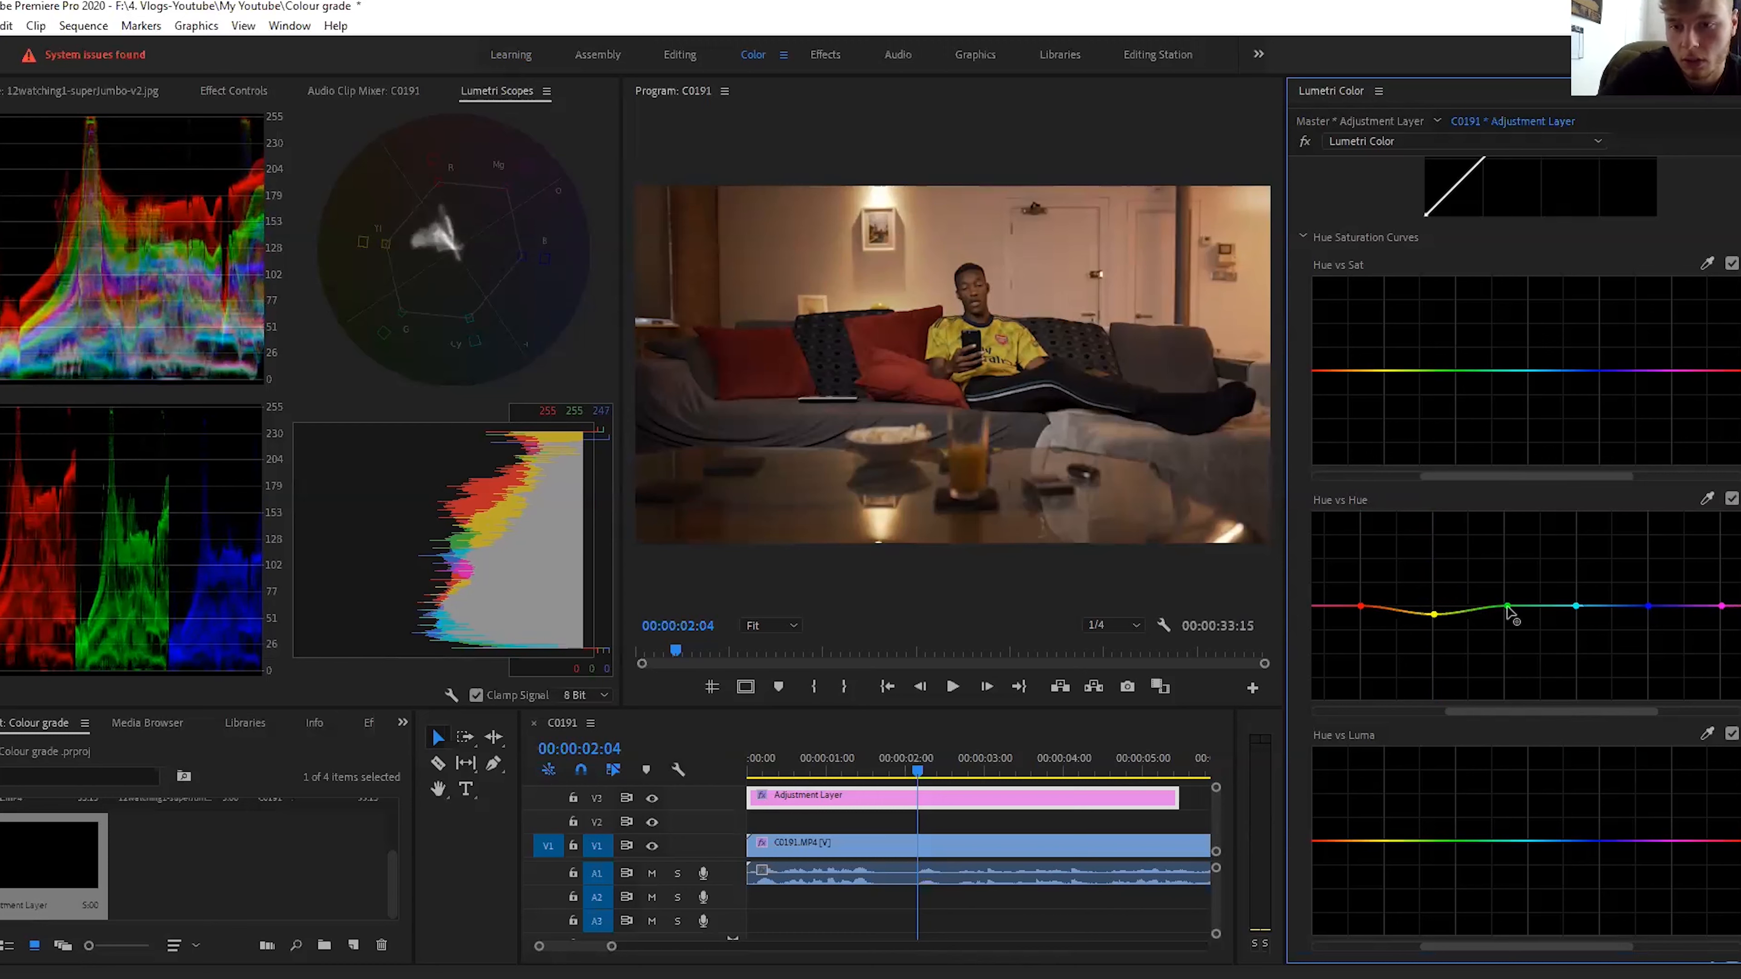
Step: Add control points for yellow, green, cyan, blue, magenta and red along the Hue vs Sat curve
click(1383, 370)
click(1454, 370)
click(1524, 370)
drag(1484, 477, 1467, 478)
click(1561, 370)
click(1632, 370)
click(1711, 371)
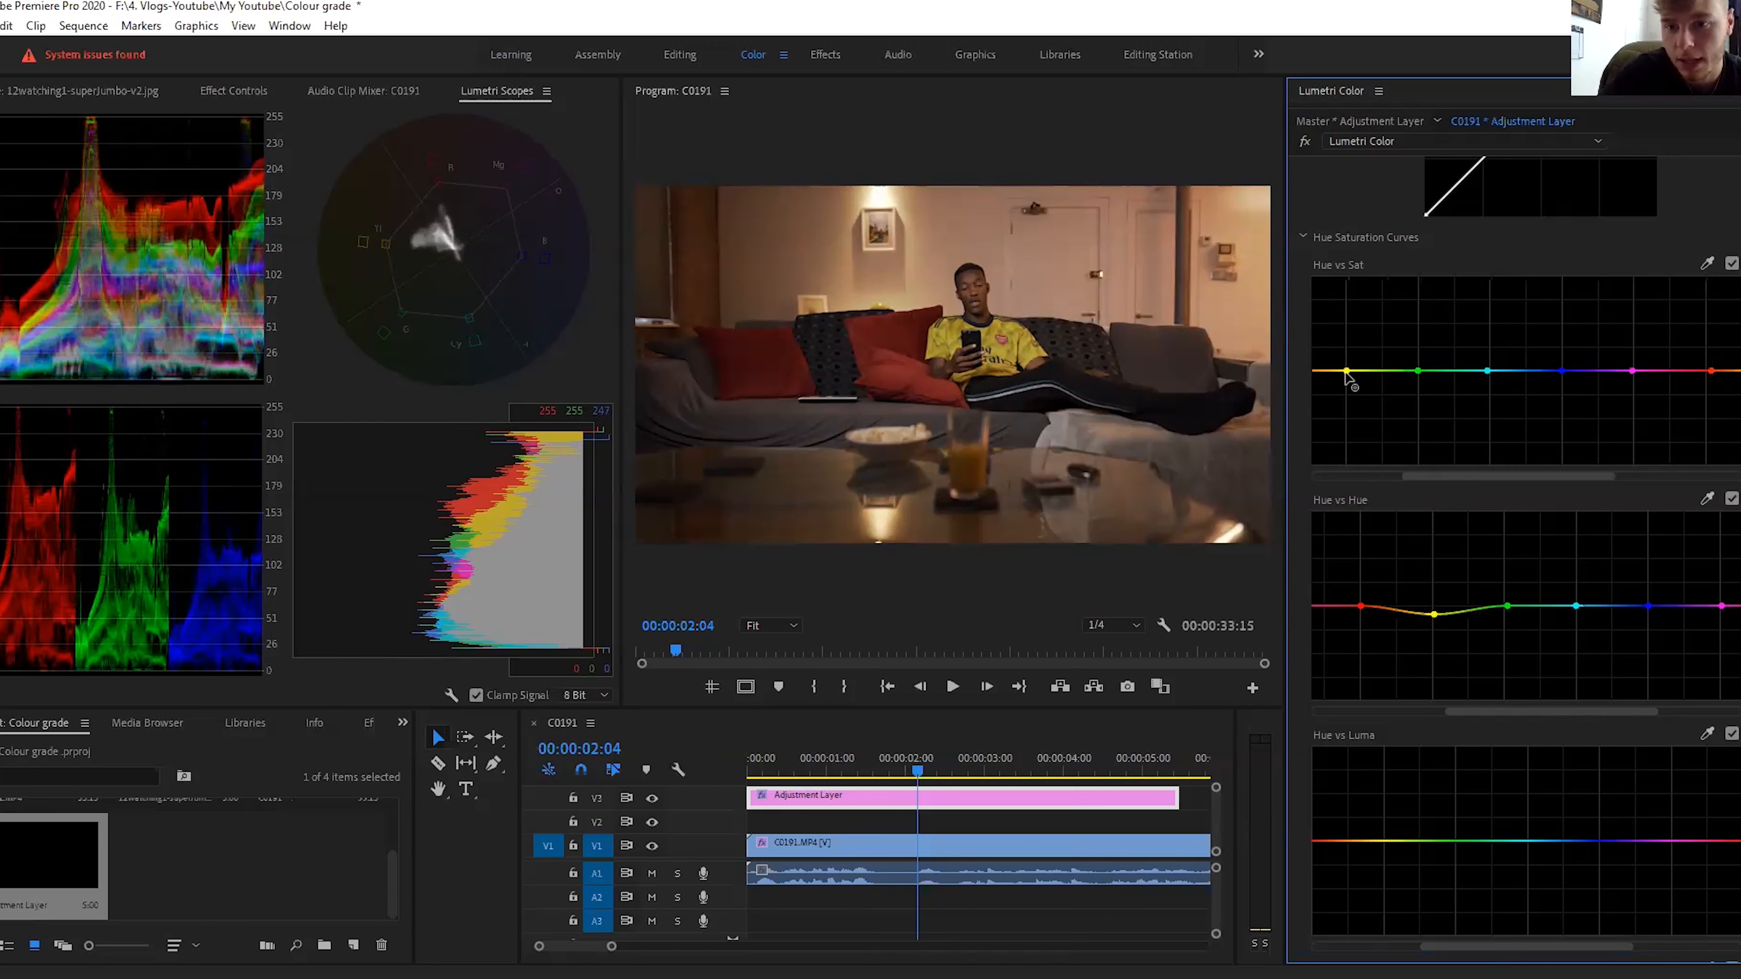
Step: On the Hue vs Sat curve, raise the yellow and red saturation slightly and lower the magenta saturation slightly
drag(1346, 371, 1348, 365)
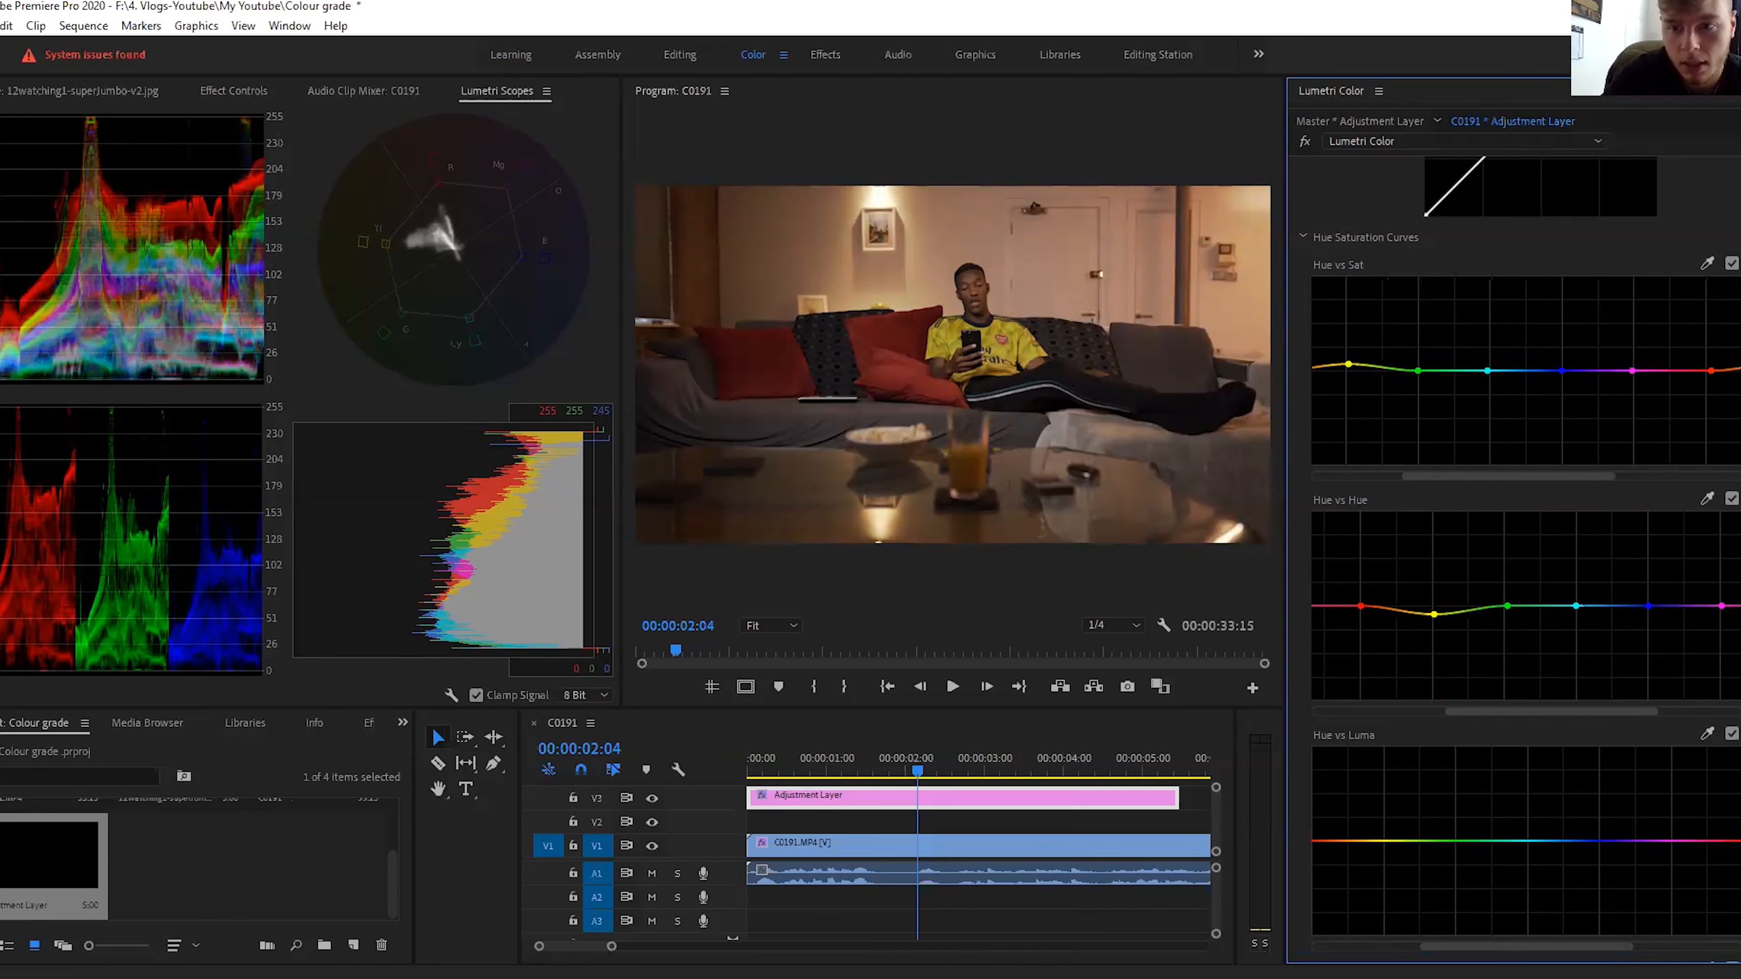
mouse_move(1633, 372)
mouse_down()
mouse_move(1636, 390)
mouse_move(1639, 351)
mouse_up()
drag(1638, 373, 1634, 379)
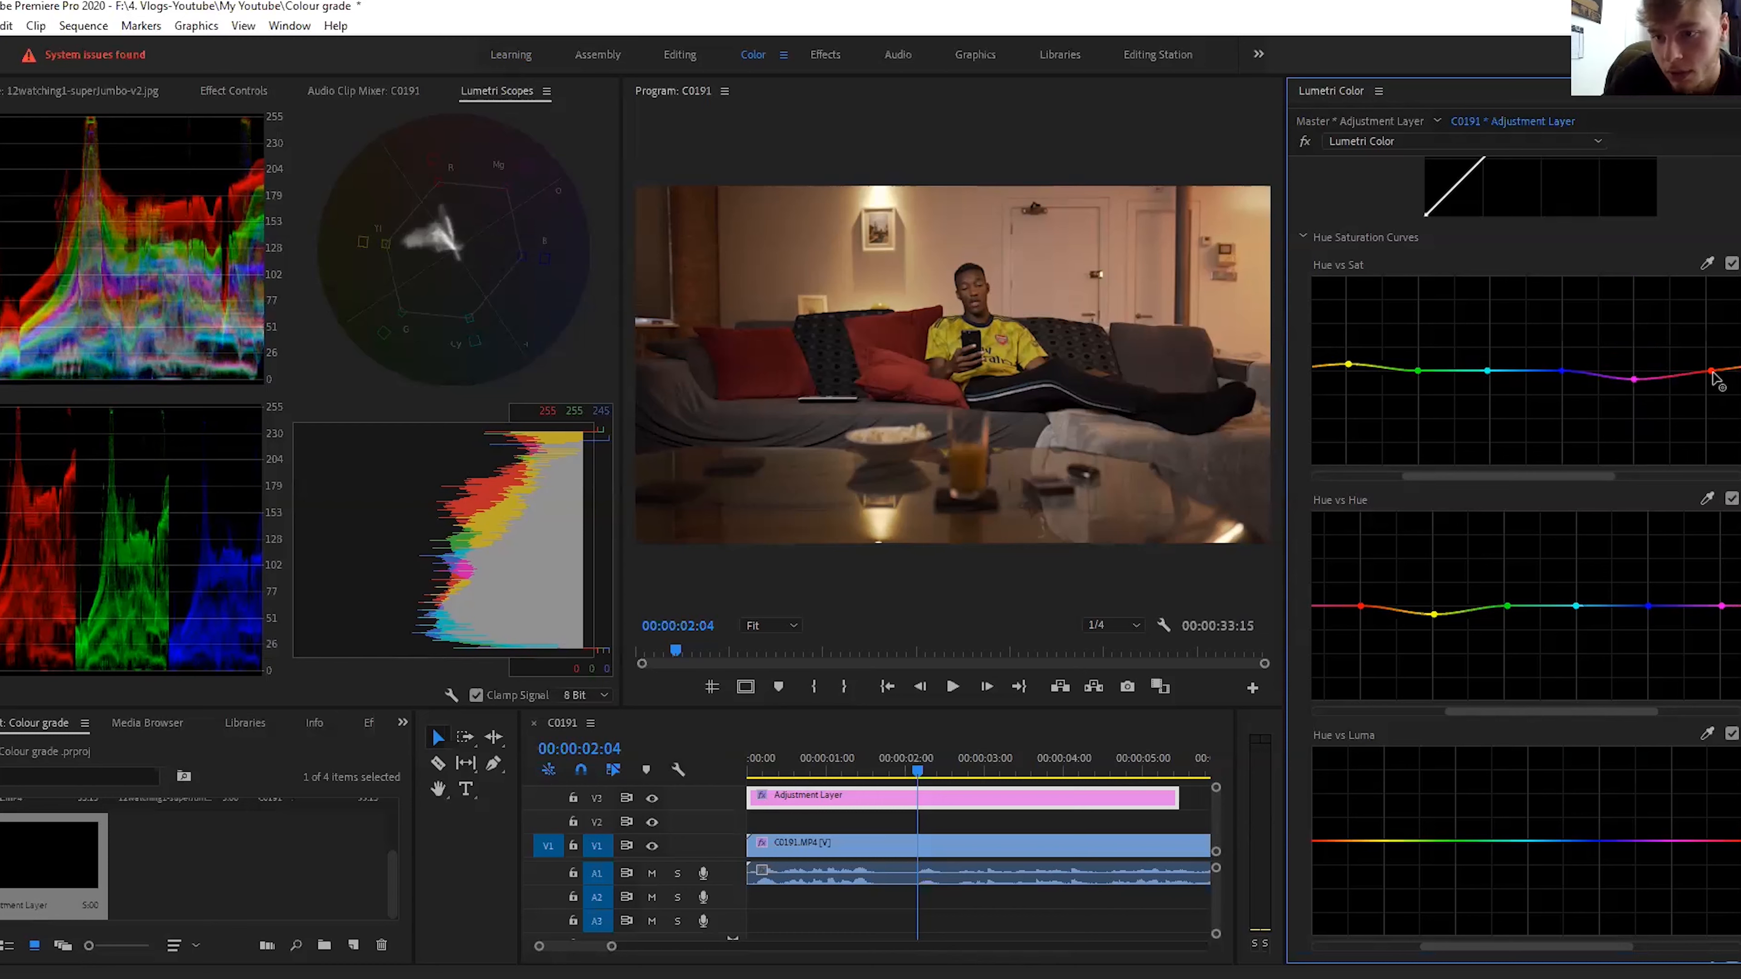
drag(1707, 370, 1708, 368)
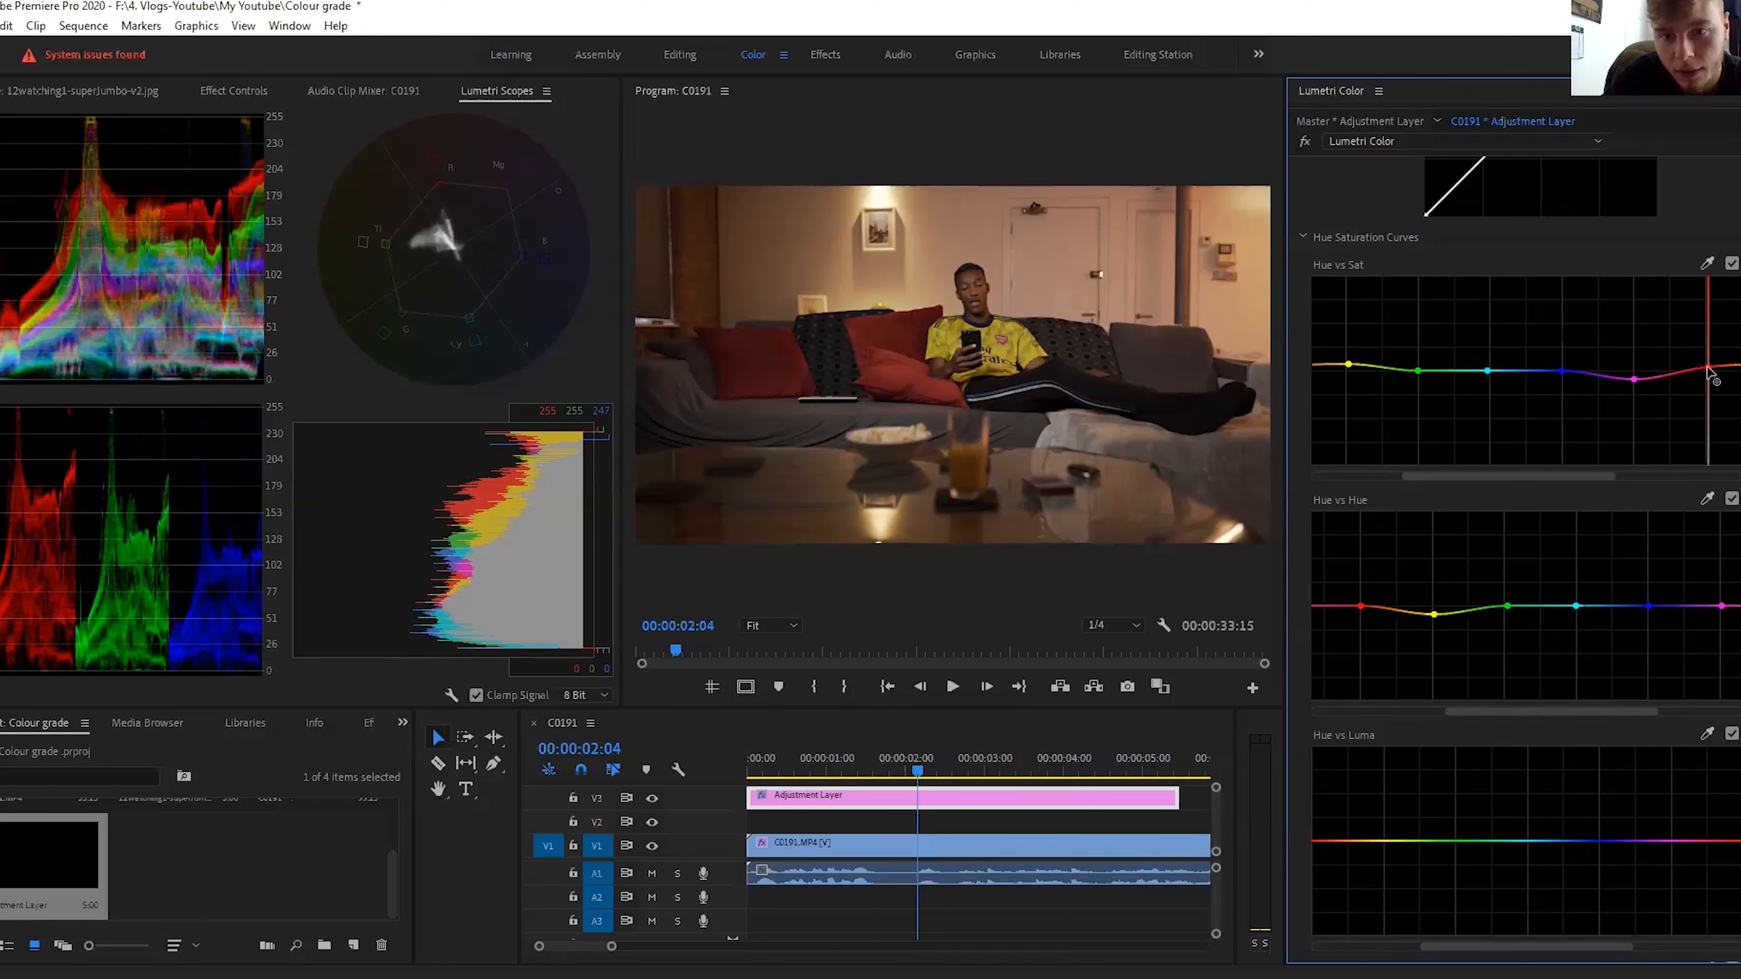
Step: On the Sat vs Sat curve, add a point near each end and pull both curve ends down to the minimum
scroll(1709, 373, down, 5)
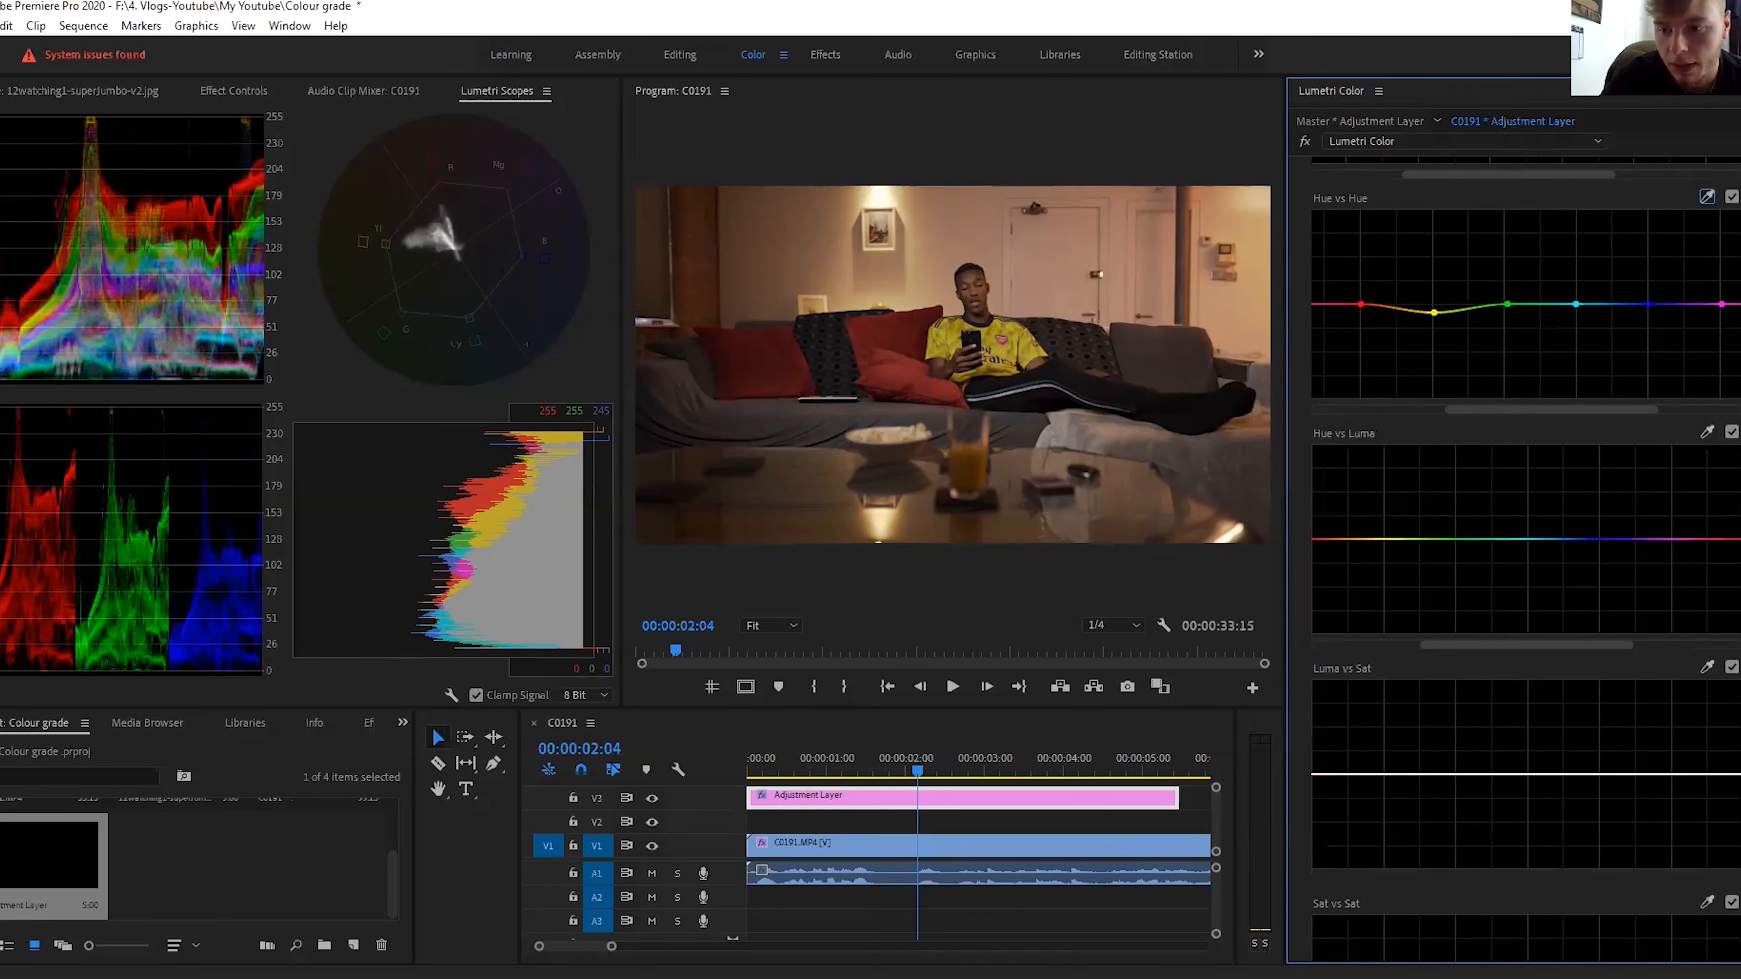
scroll(1508, 480, down, 4)
click(1348, 769)
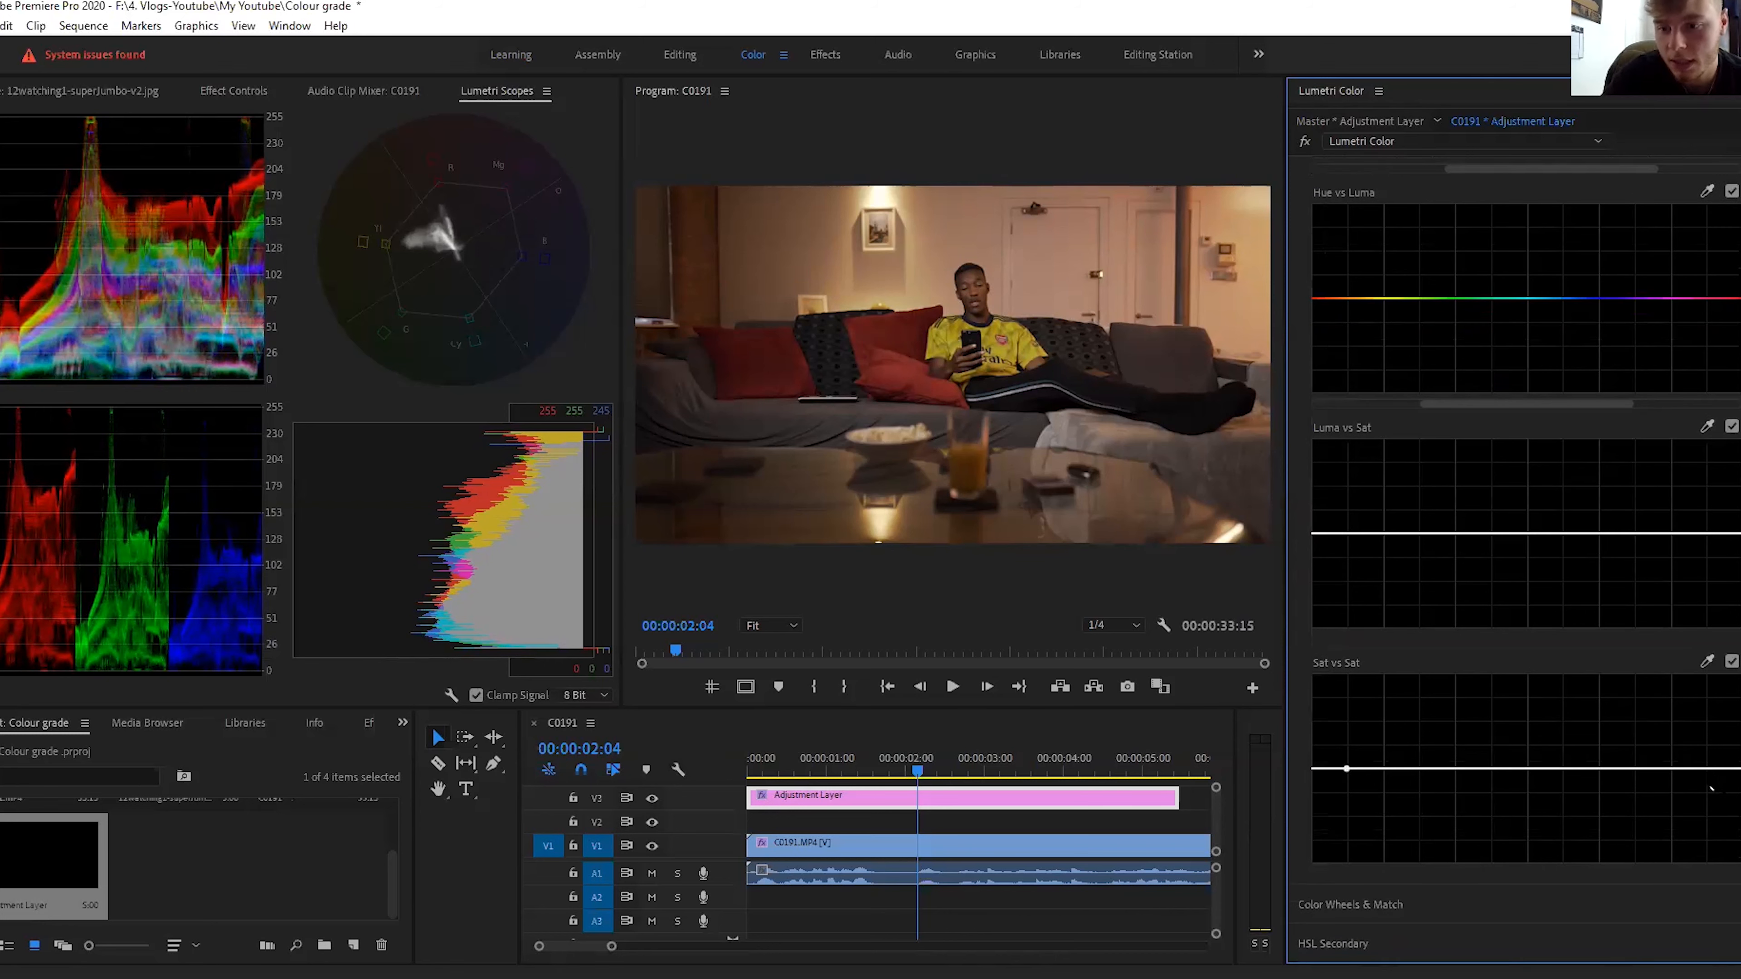
click(1708, 769)
drag(1740, 768, 1740, 861)
drag(1270, 882, 1243, 957)
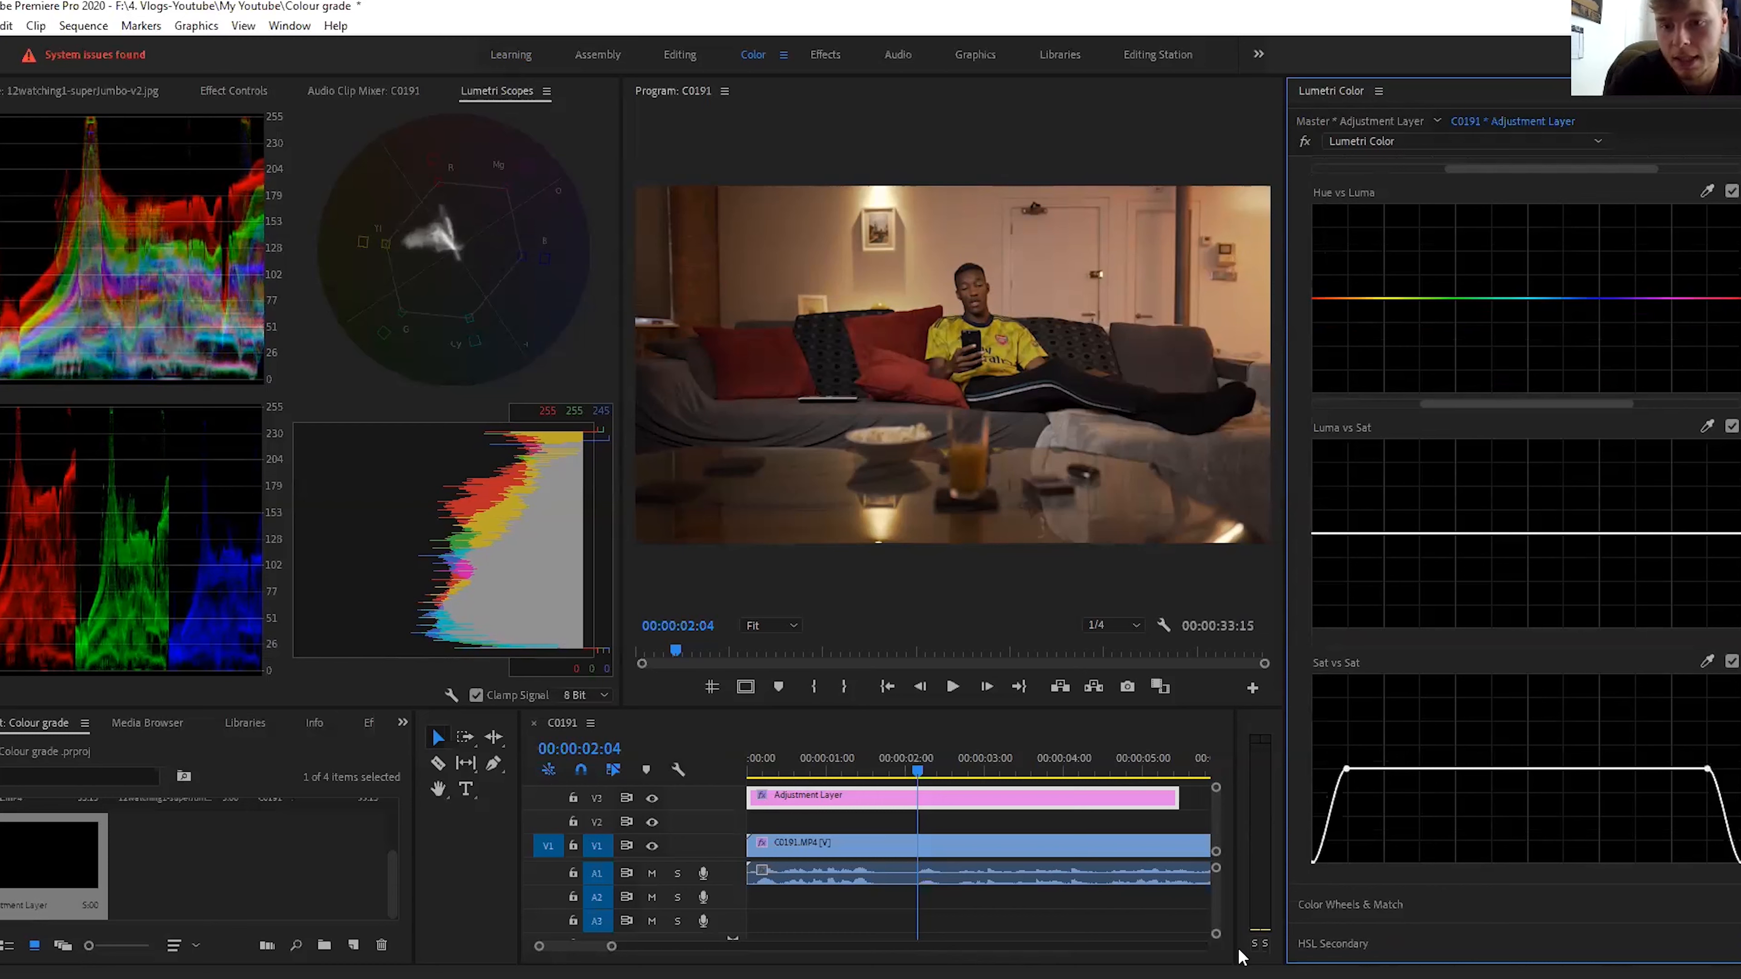
Step: Shape the Luma vs Sat curve with a point near each end and both ends dropped to the minimum
click(1346, 533)
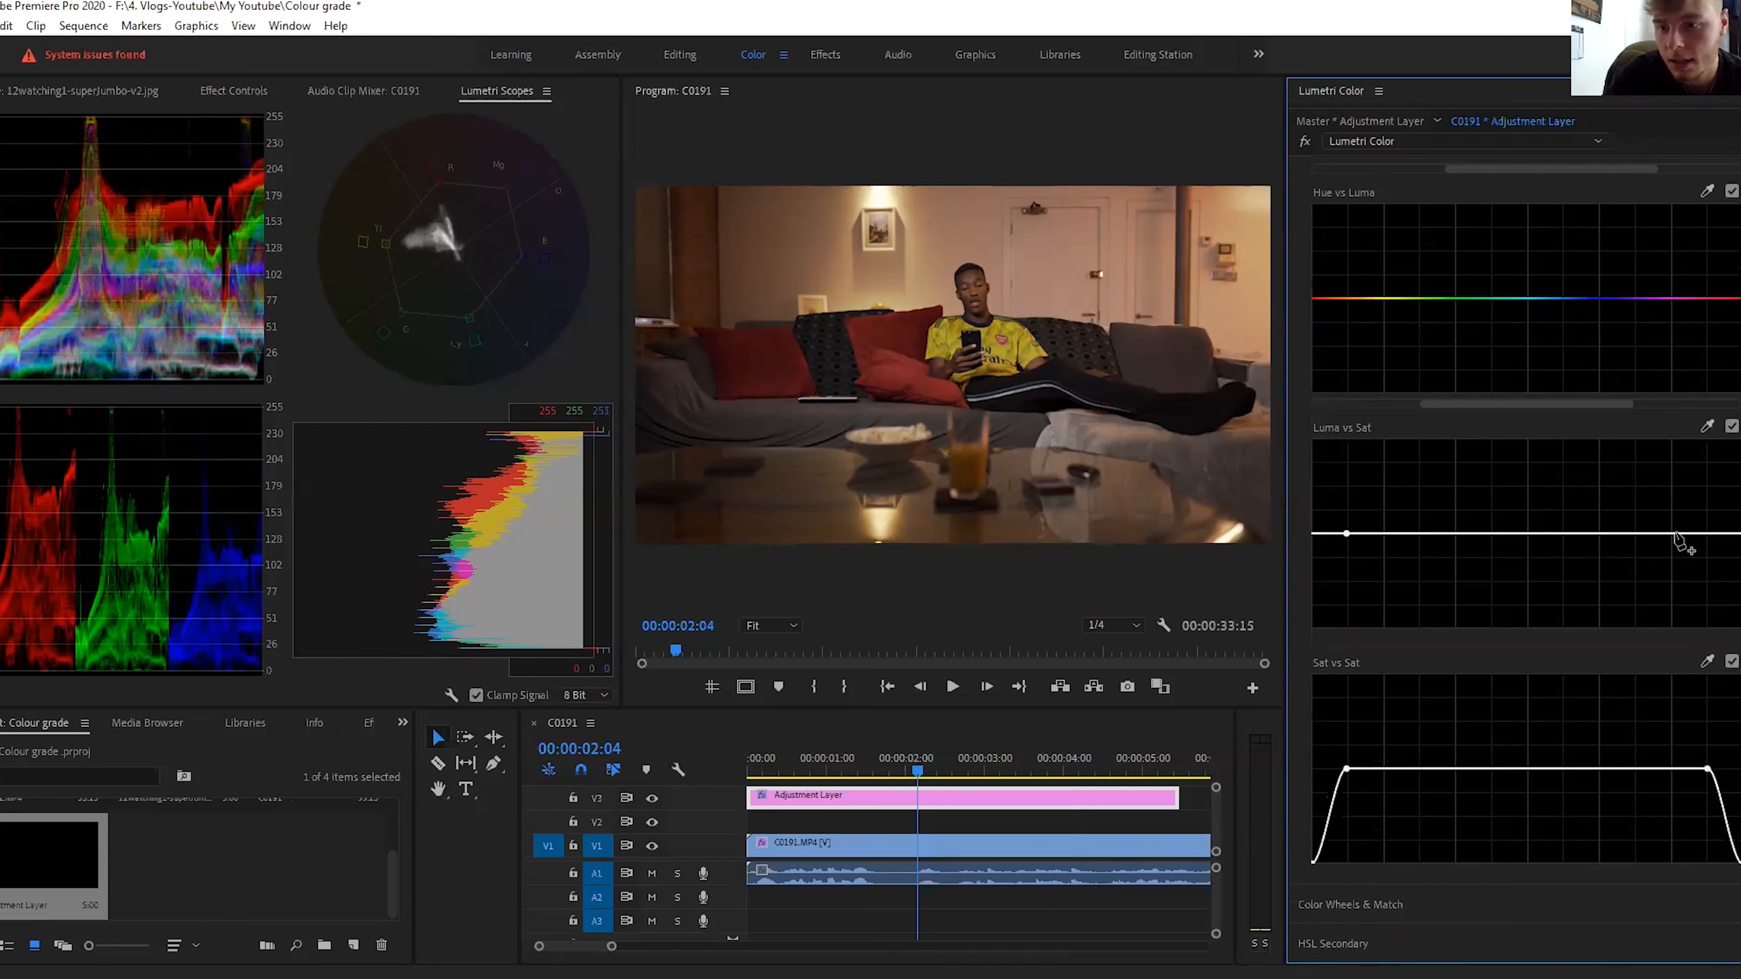
click(1707, 534)
drag(1740, 534, 1740, 624)
drag(1313, 534, 1220, 677)
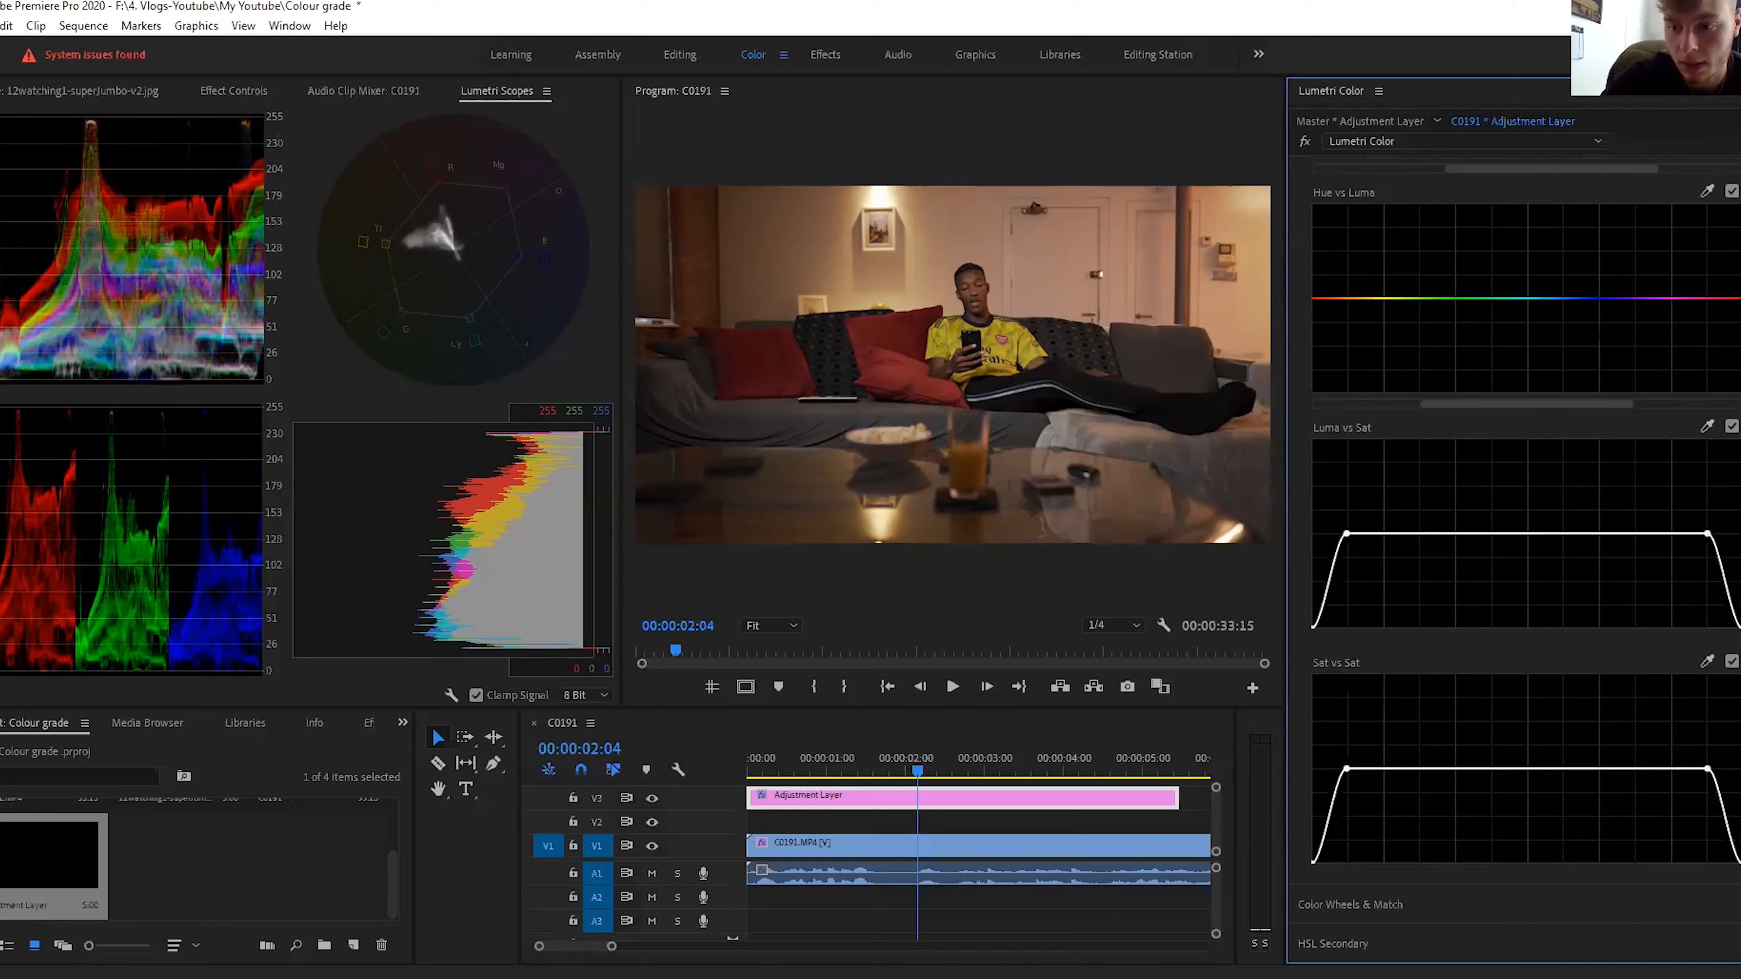
Step: Nudge the shadows wheel toward orange-yellow, the midtones toward blue and the highlights toward cyan, and lower the midtone brightness slightly
scroll(1666, 621, down, 2)
click(1357, 823)
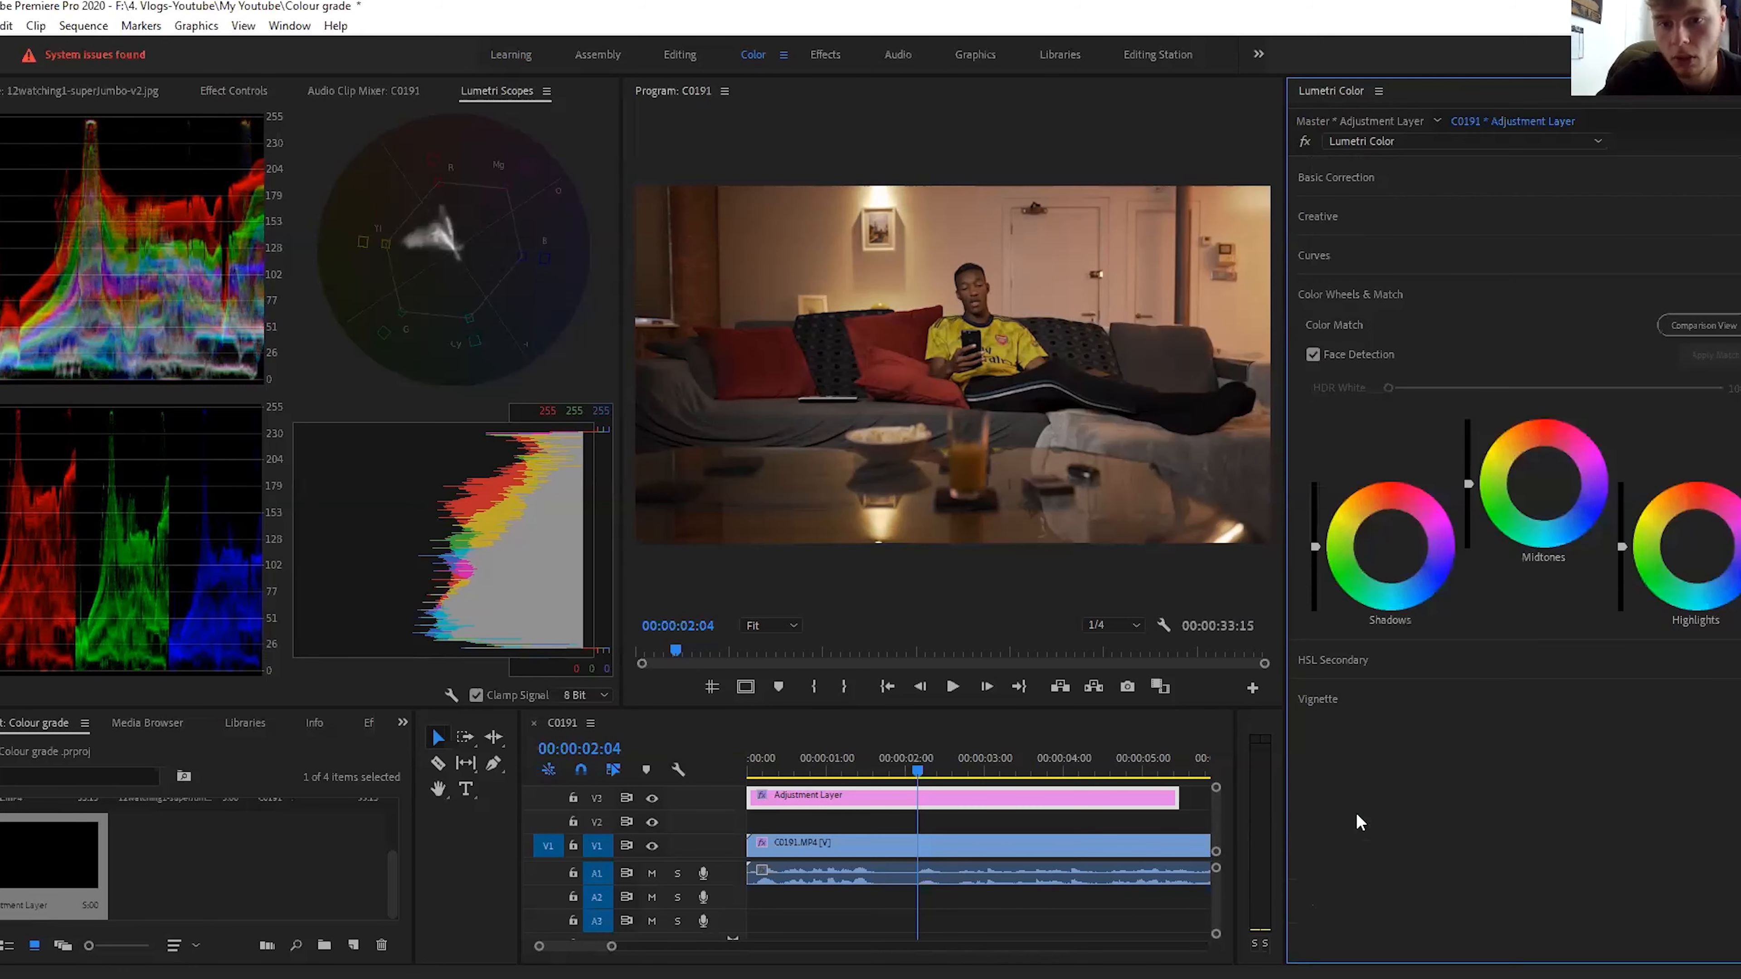
click(1389, 547)
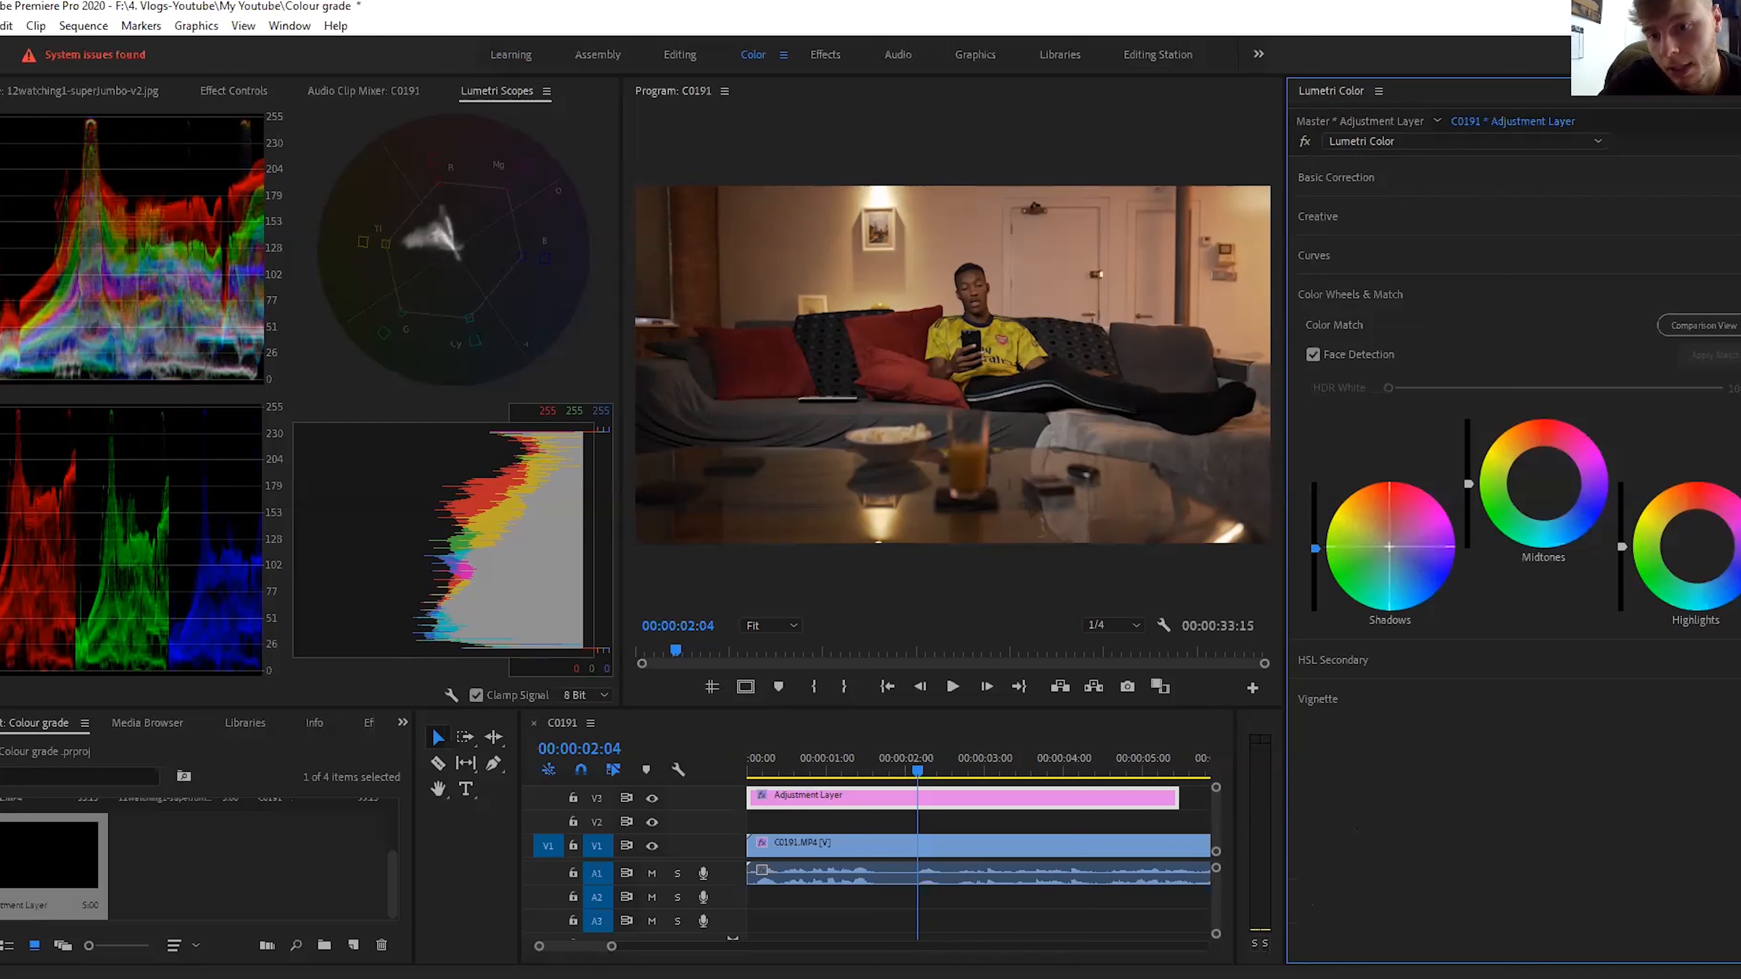
drag(1389, 545, 1386, 544)
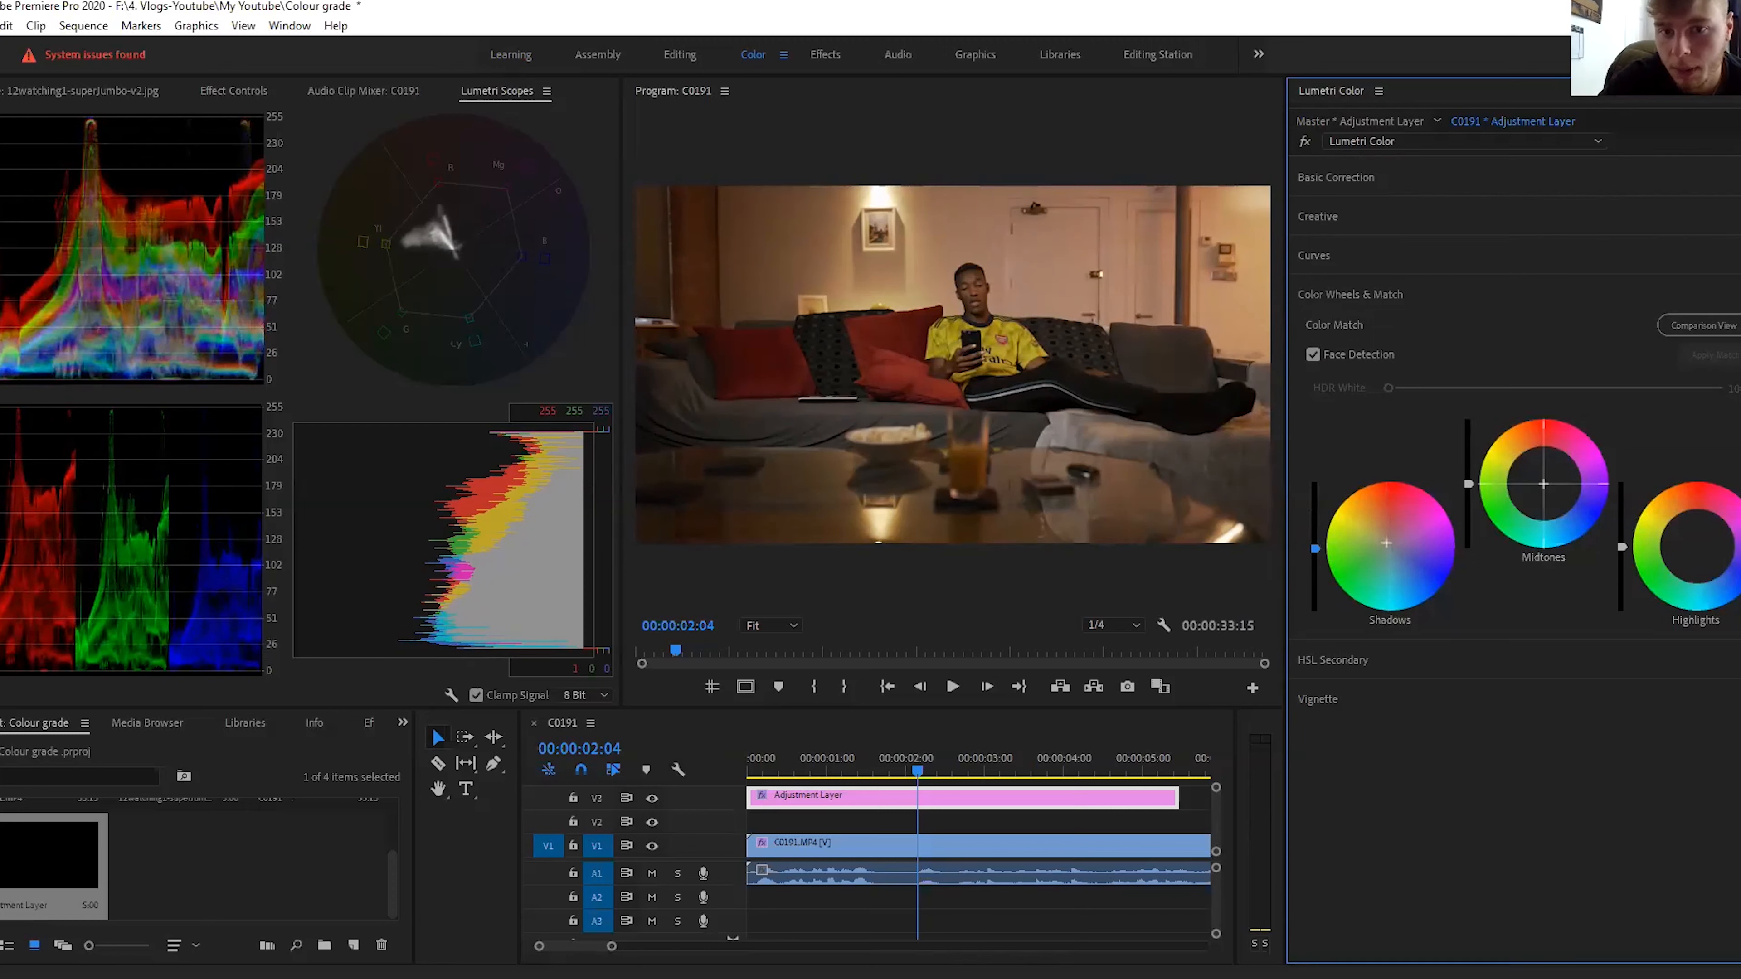
drag(1543, 484, 1546, 485)
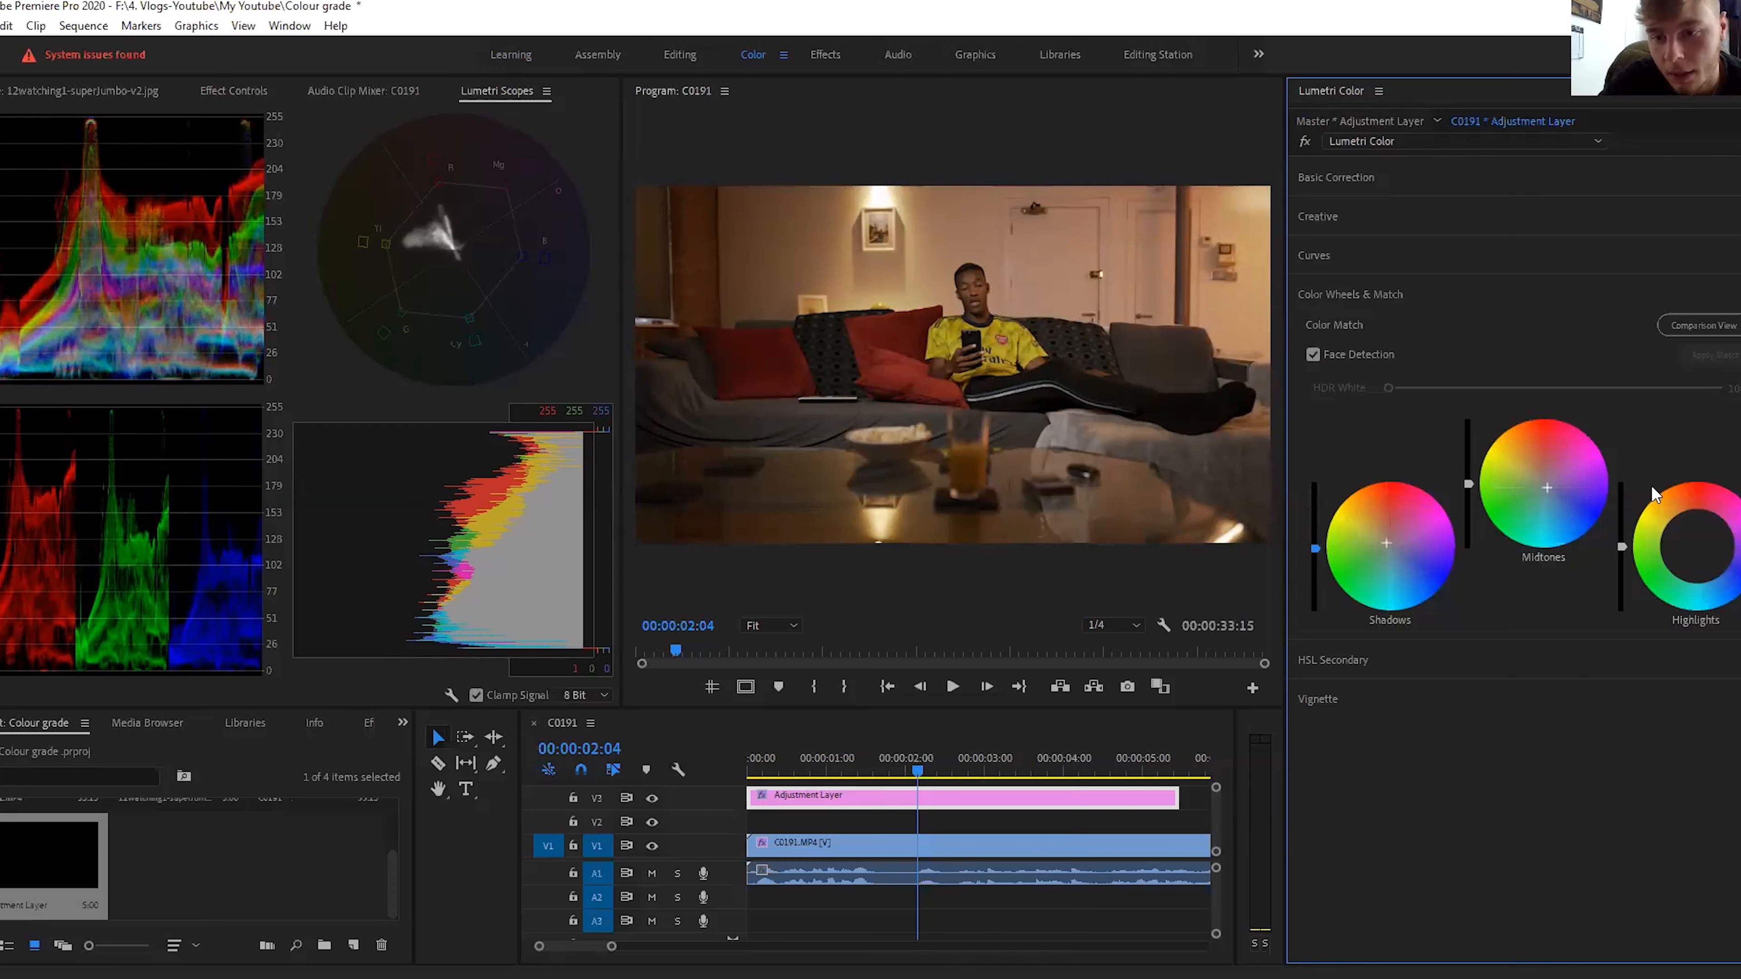
drag(1696, 548, 1622, 549)
drag(1468, 483, 1468, 486)
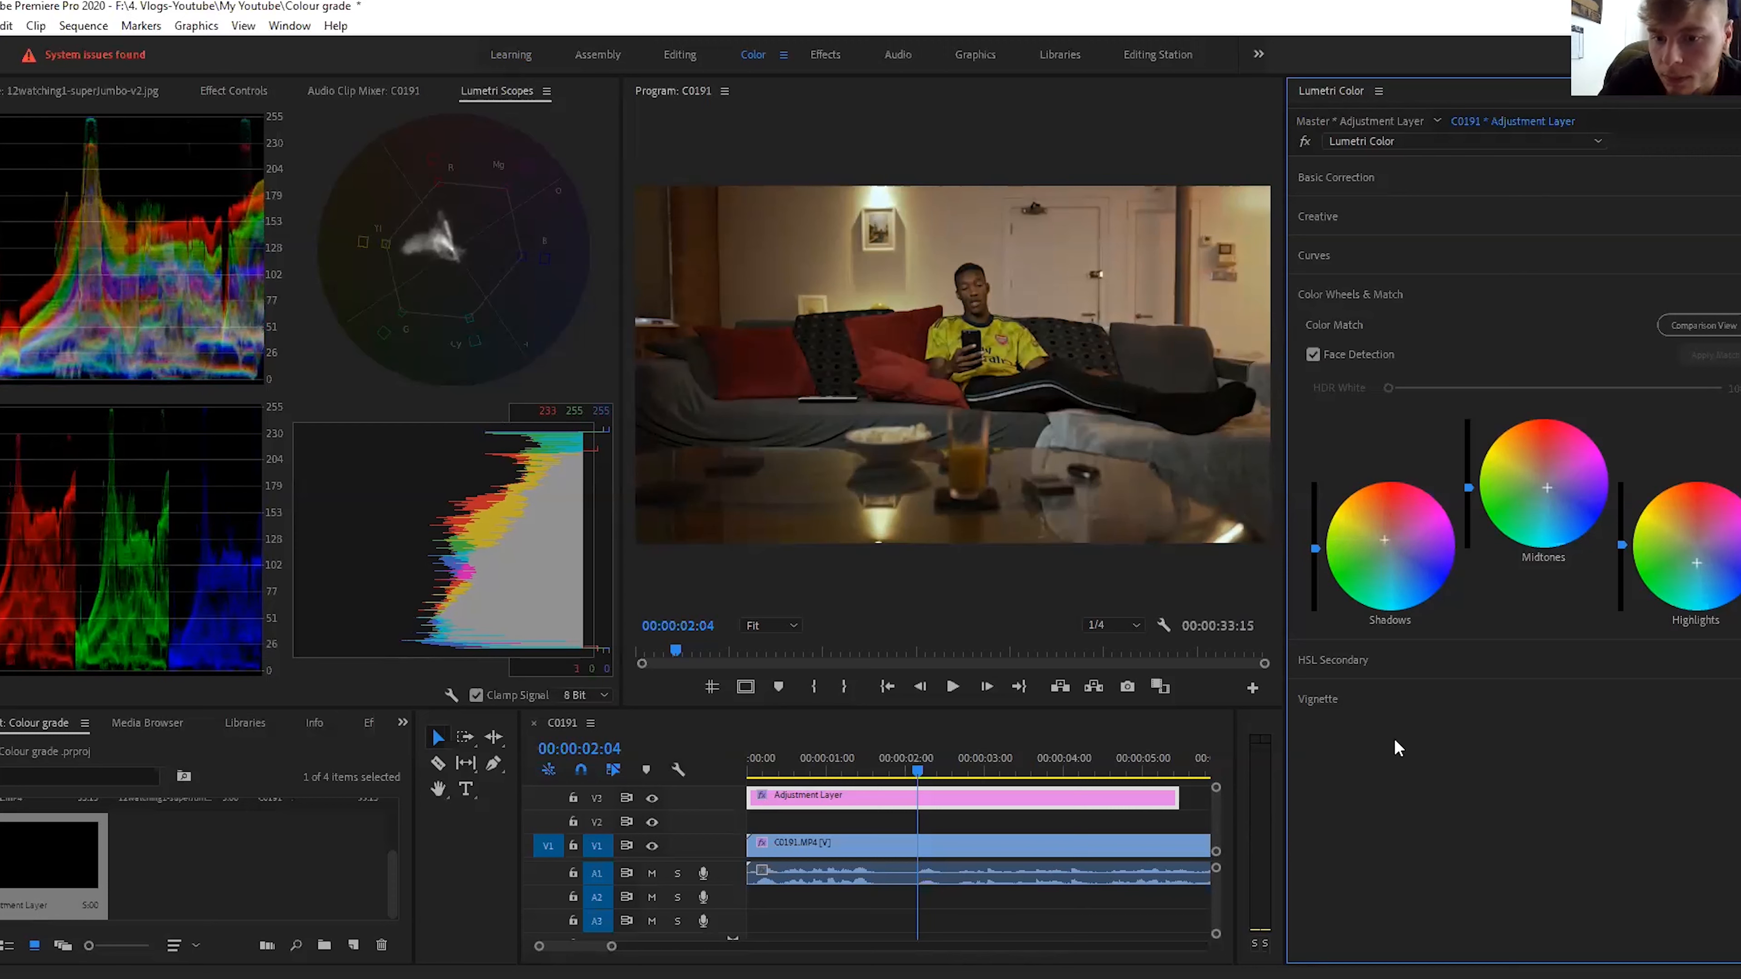
Step: Add a subtle dark vignette with Midpoint 39, Roundness about -60 and Feather about 90, and compare the picture with it off and on
click(1317, 699)
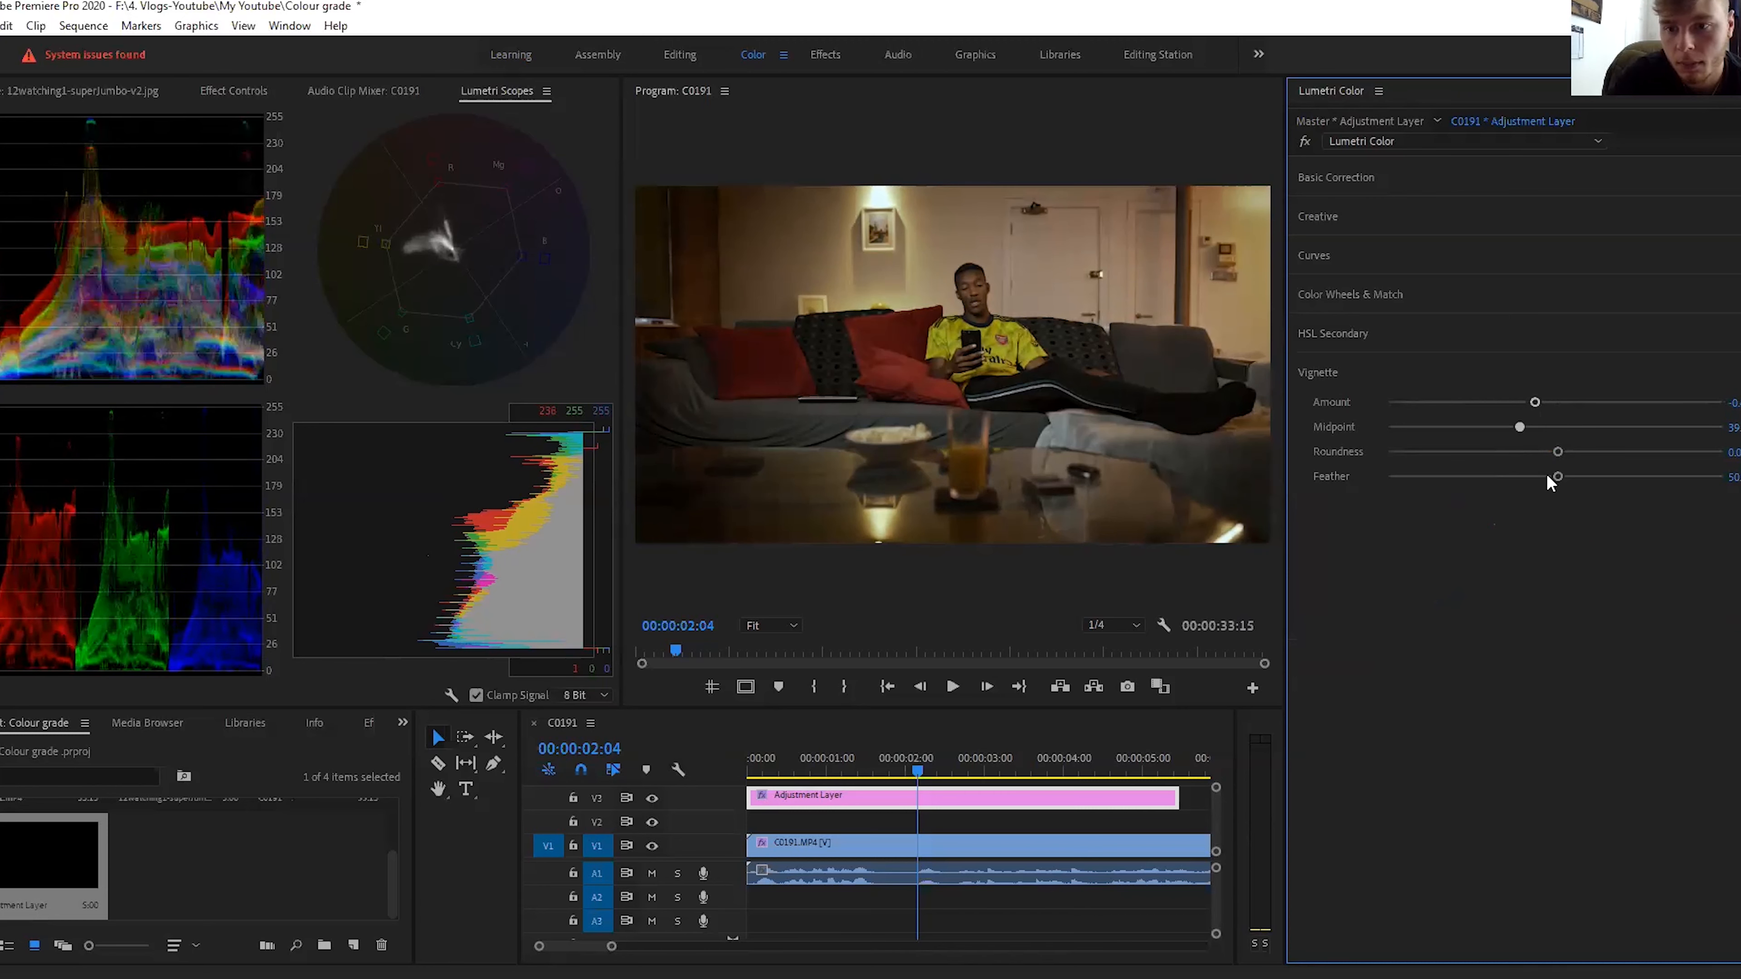
drag(1556, 478, 1657, 485)
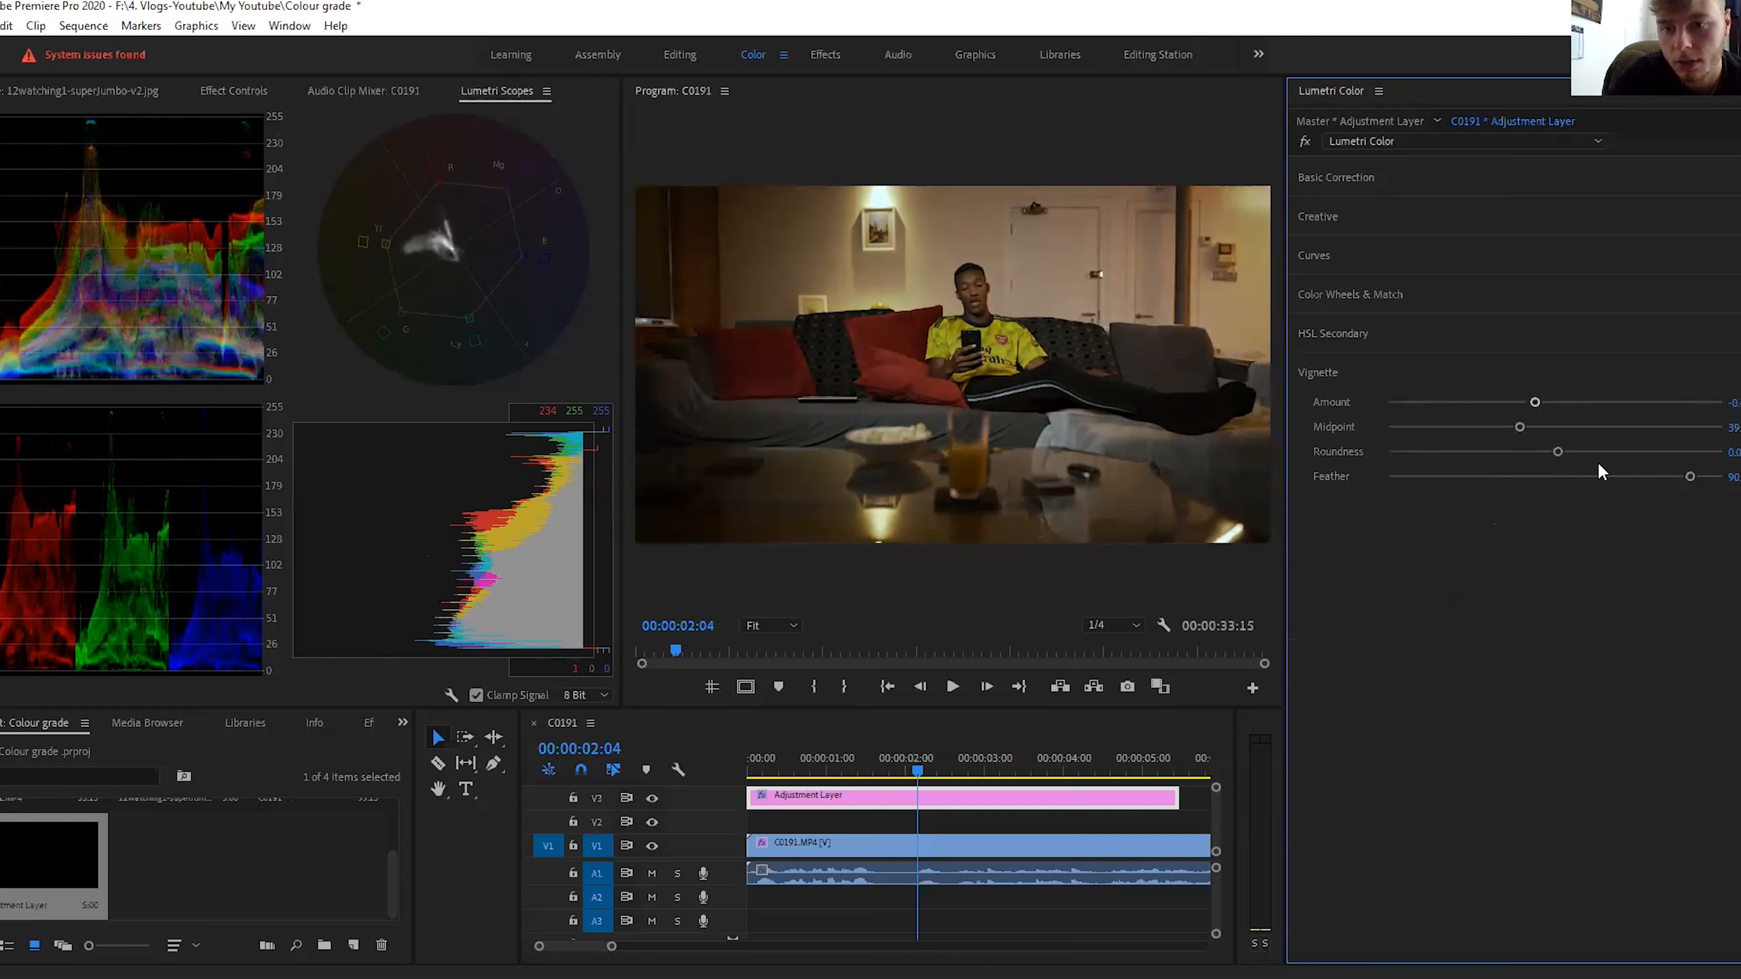
click(1483, 452)
mouse_move(1493, 453)
mouse_down()
mouse_move(1597, 455)
mouse_move(1477, 455)
mouse_up()
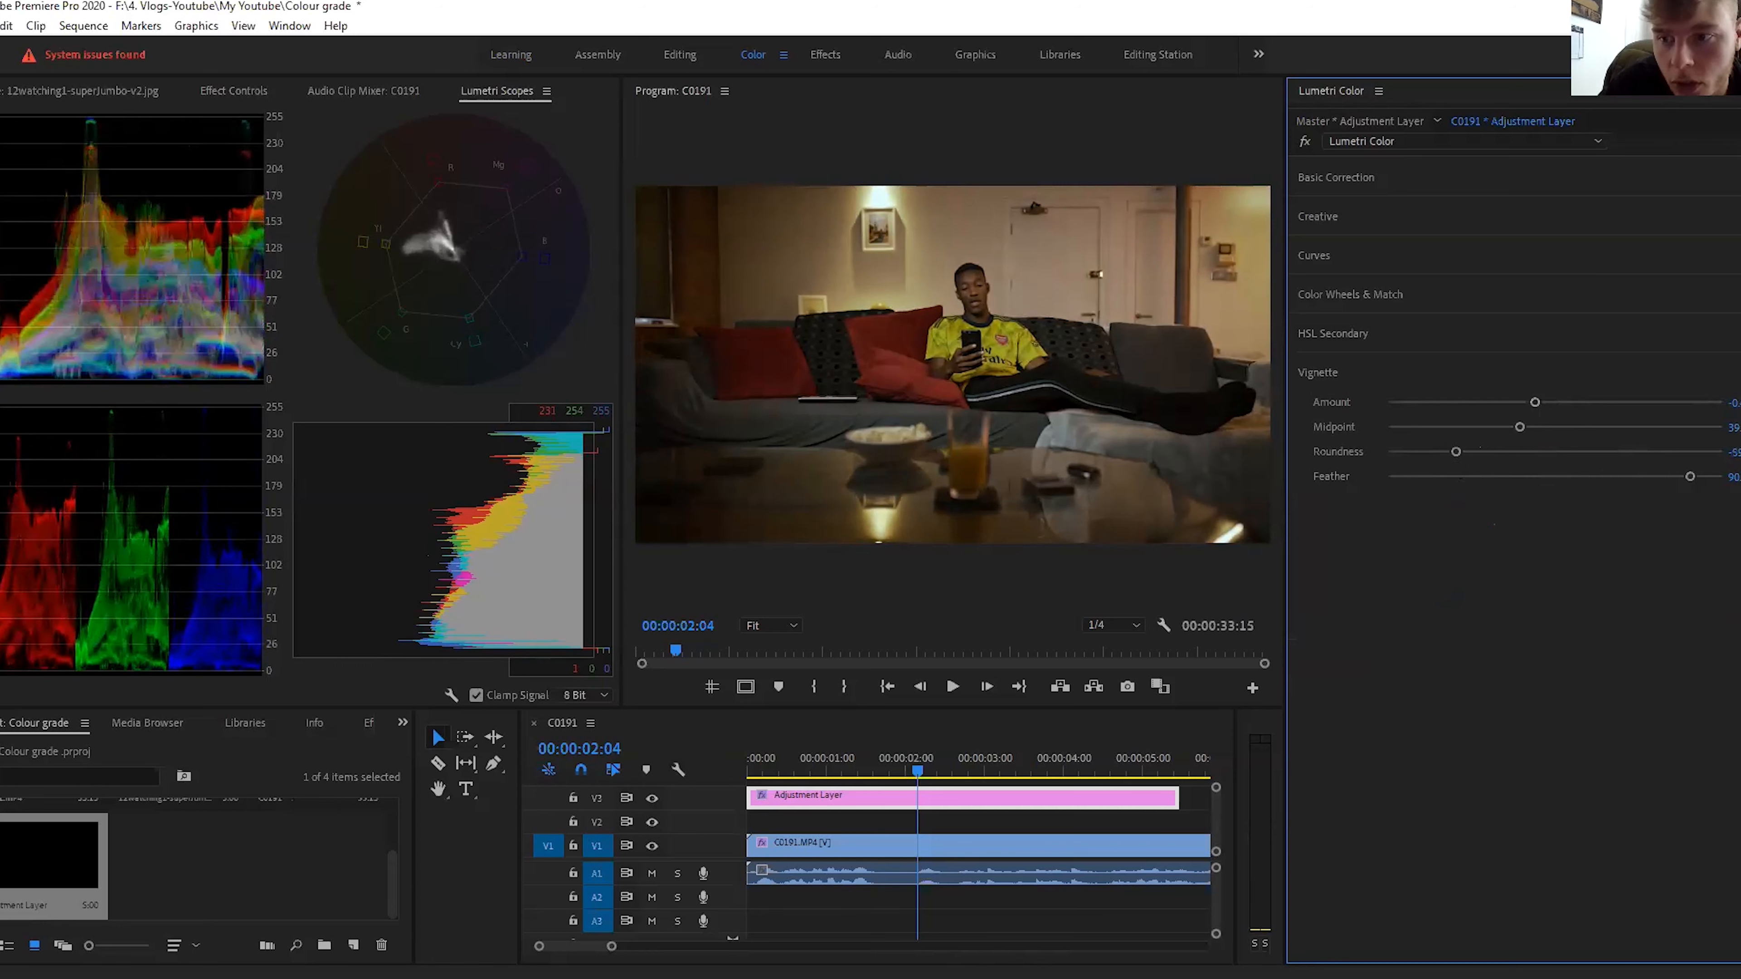
click(1740, 373)
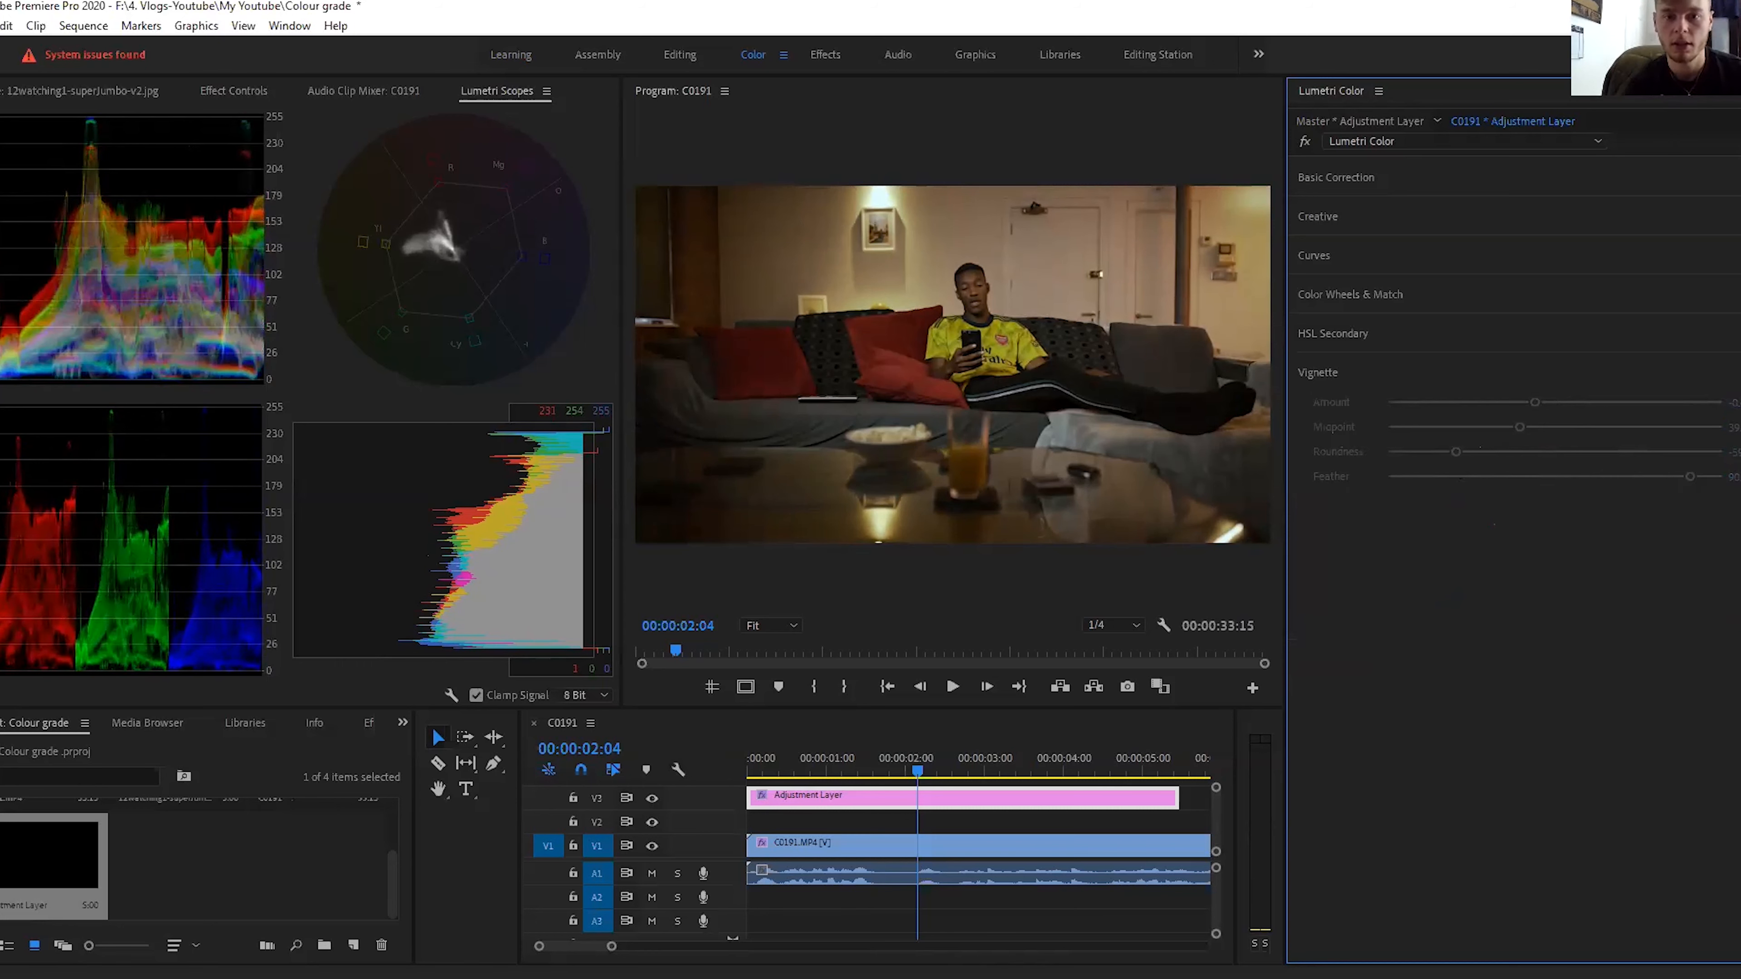
click(1740, 374)
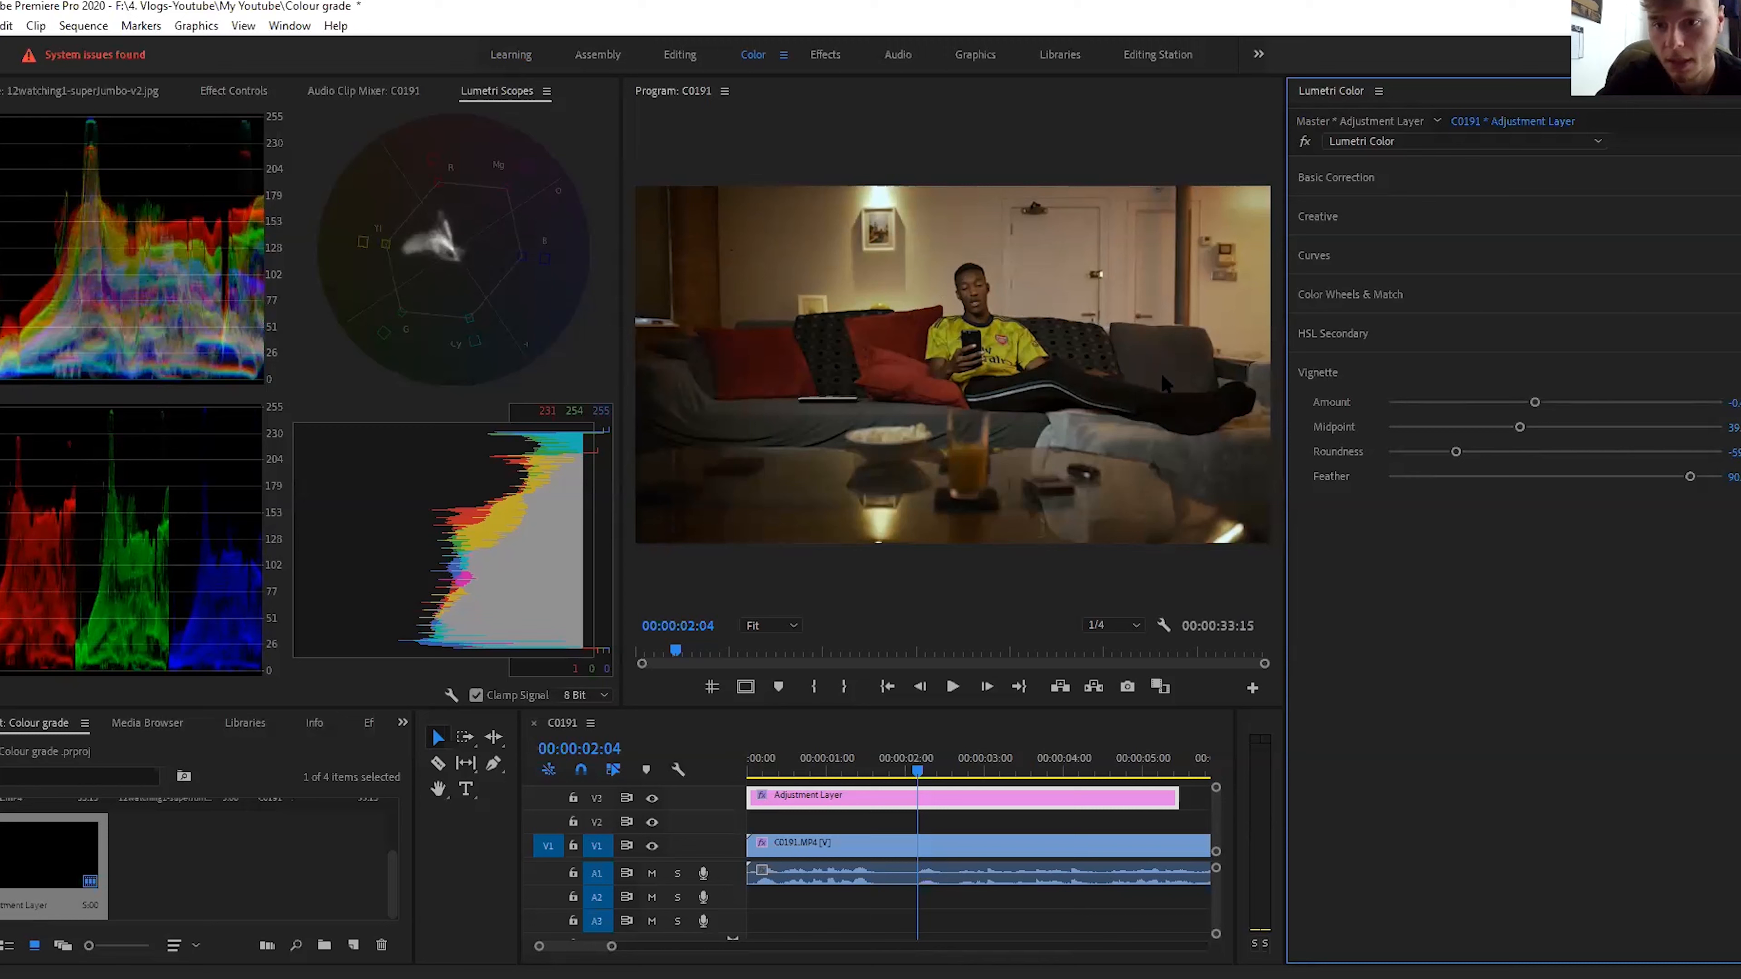
Step: In HSL Secondary, try to sample the man's forehead as the key colour with the program view at 50%
click(1347, 338)
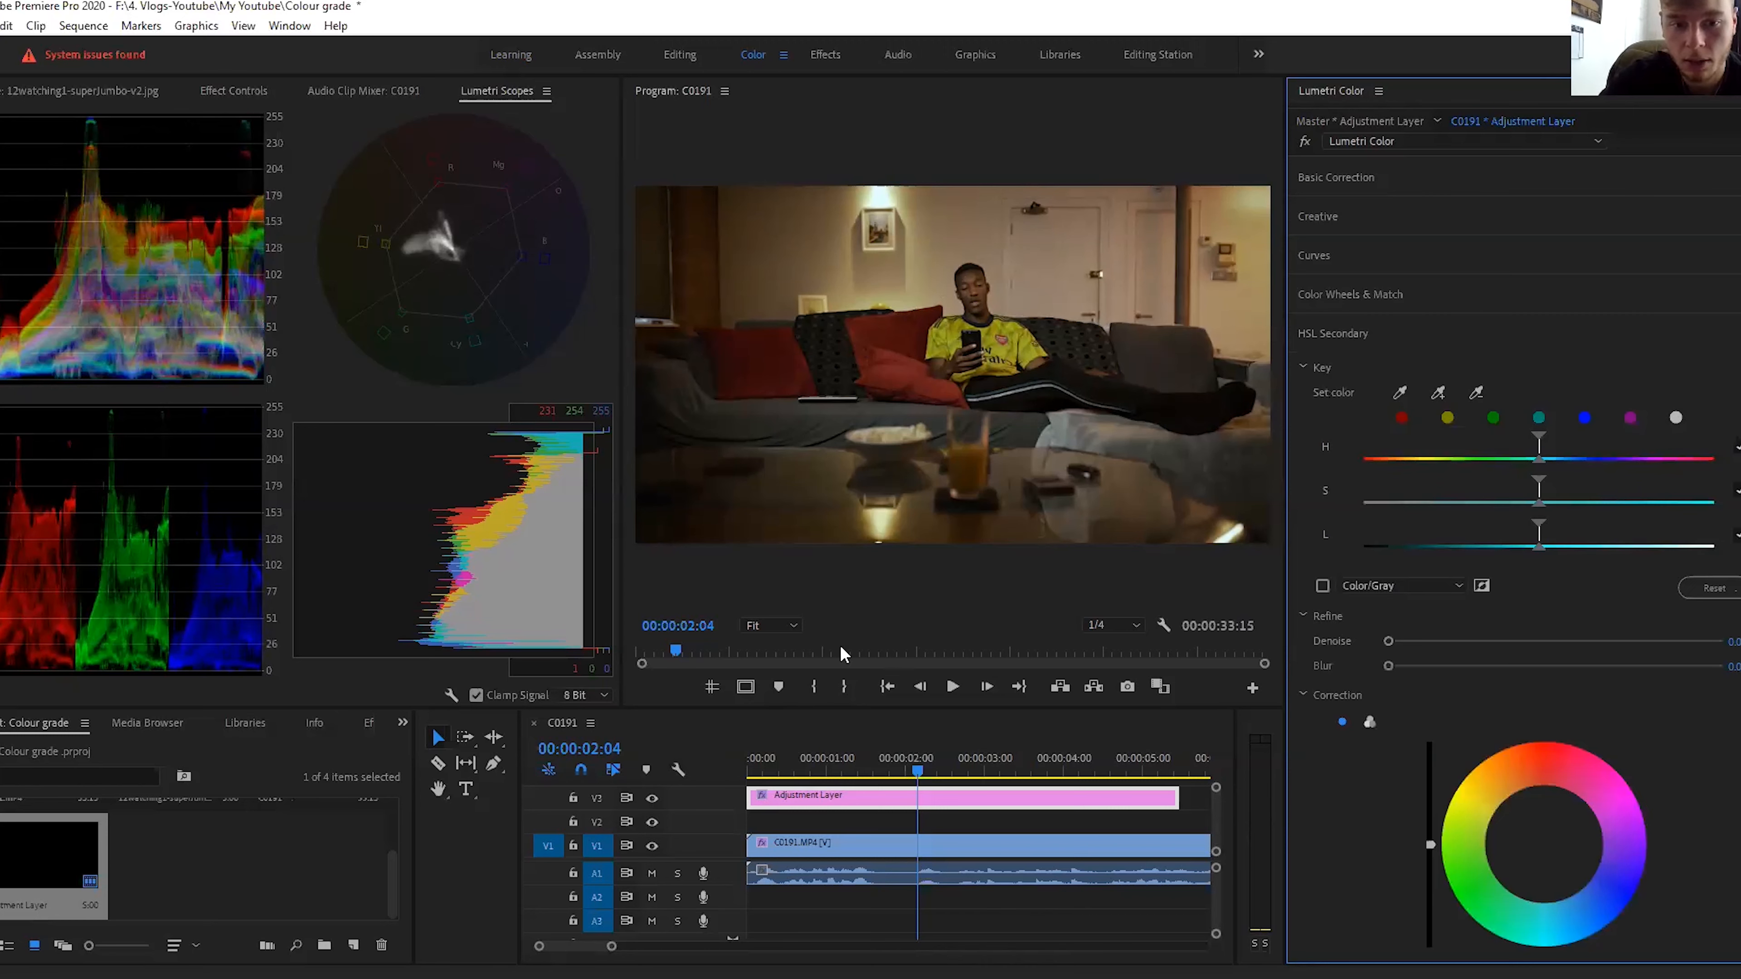
click(793, 626)
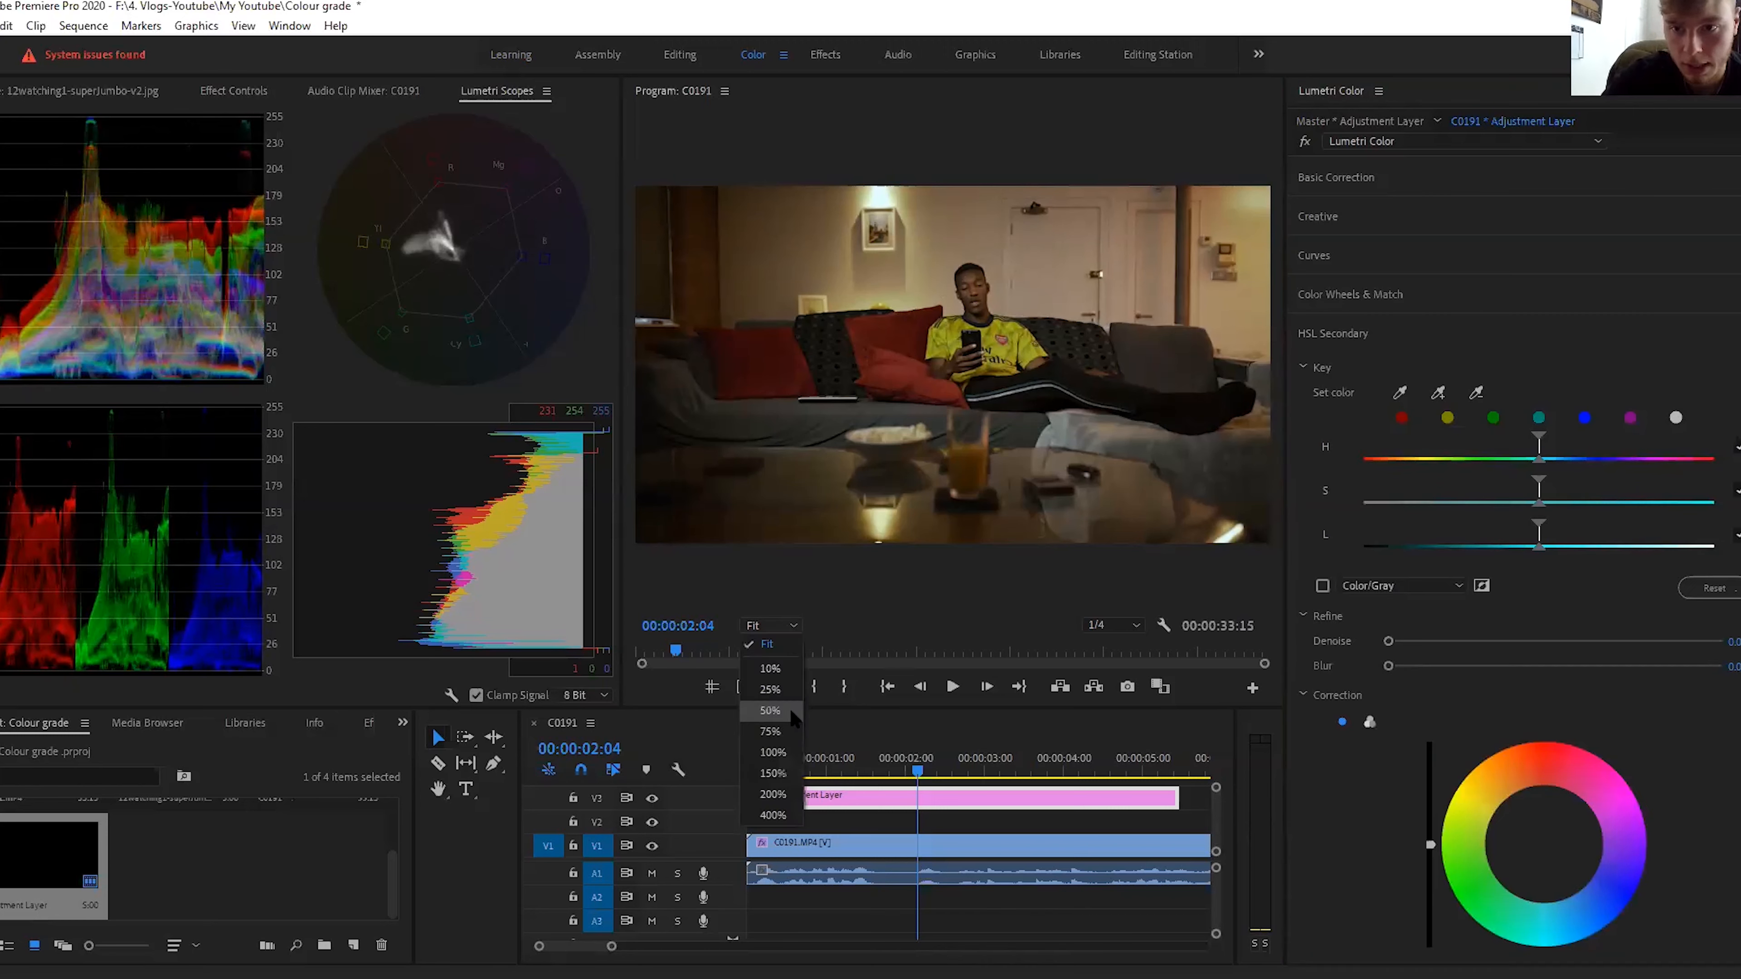
click(792, 713)
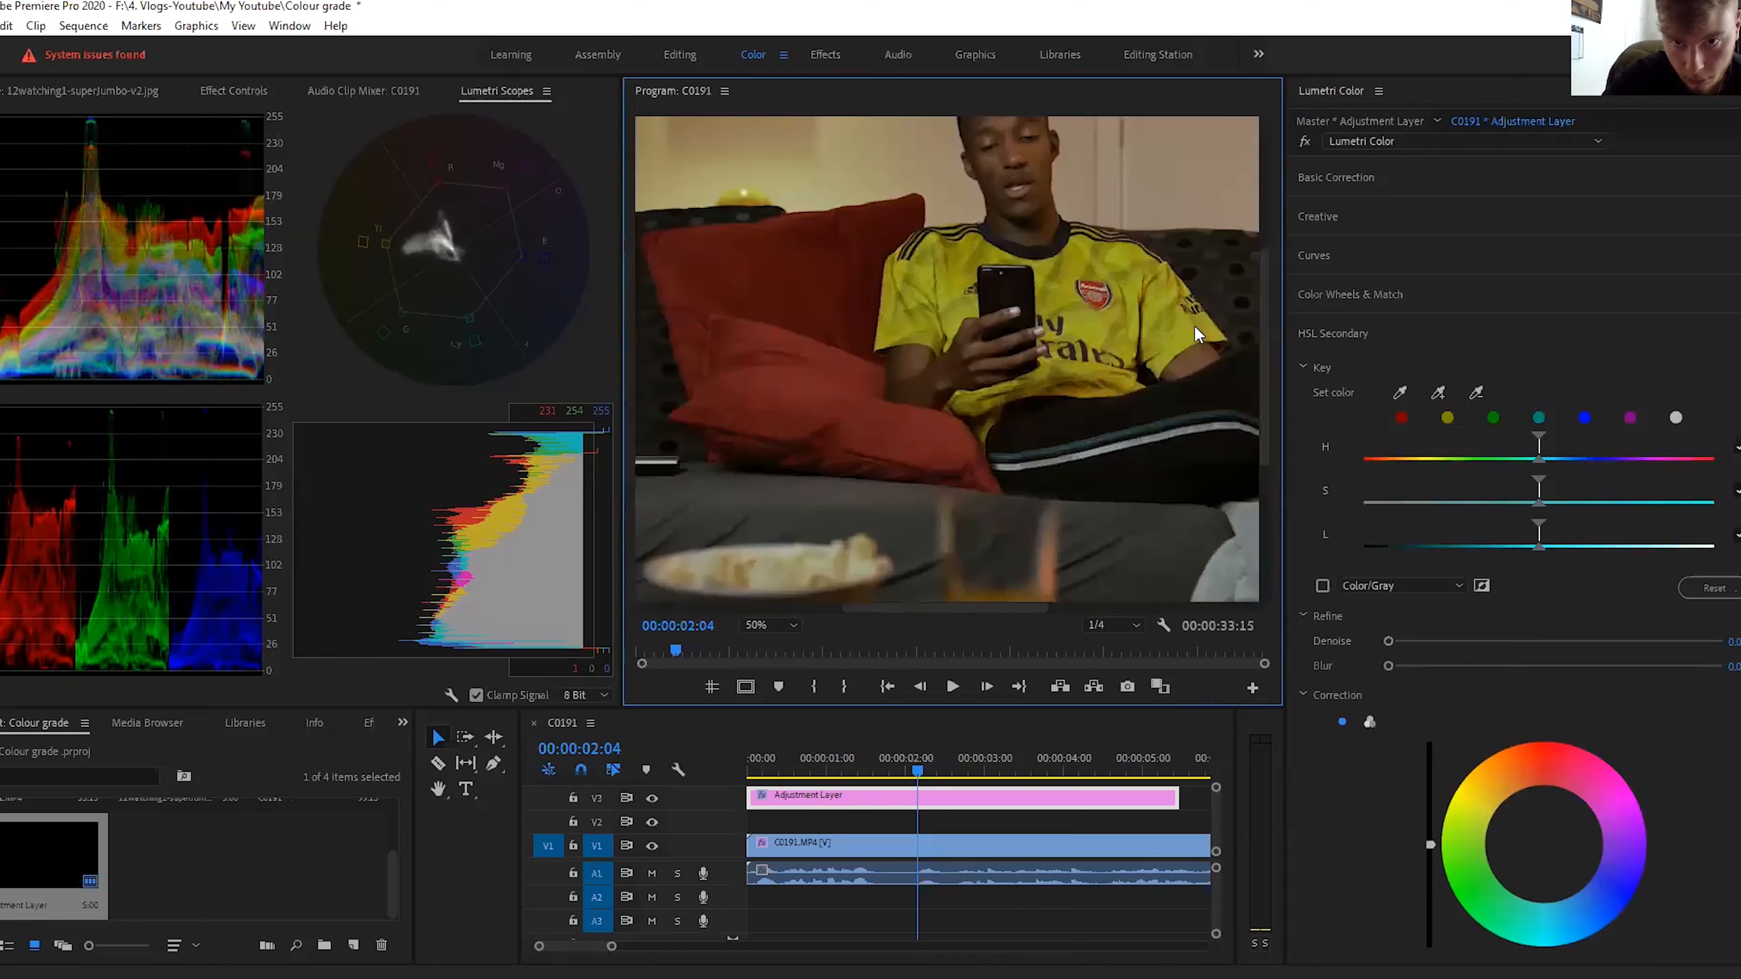
scroll(1264, 295, up, 3)
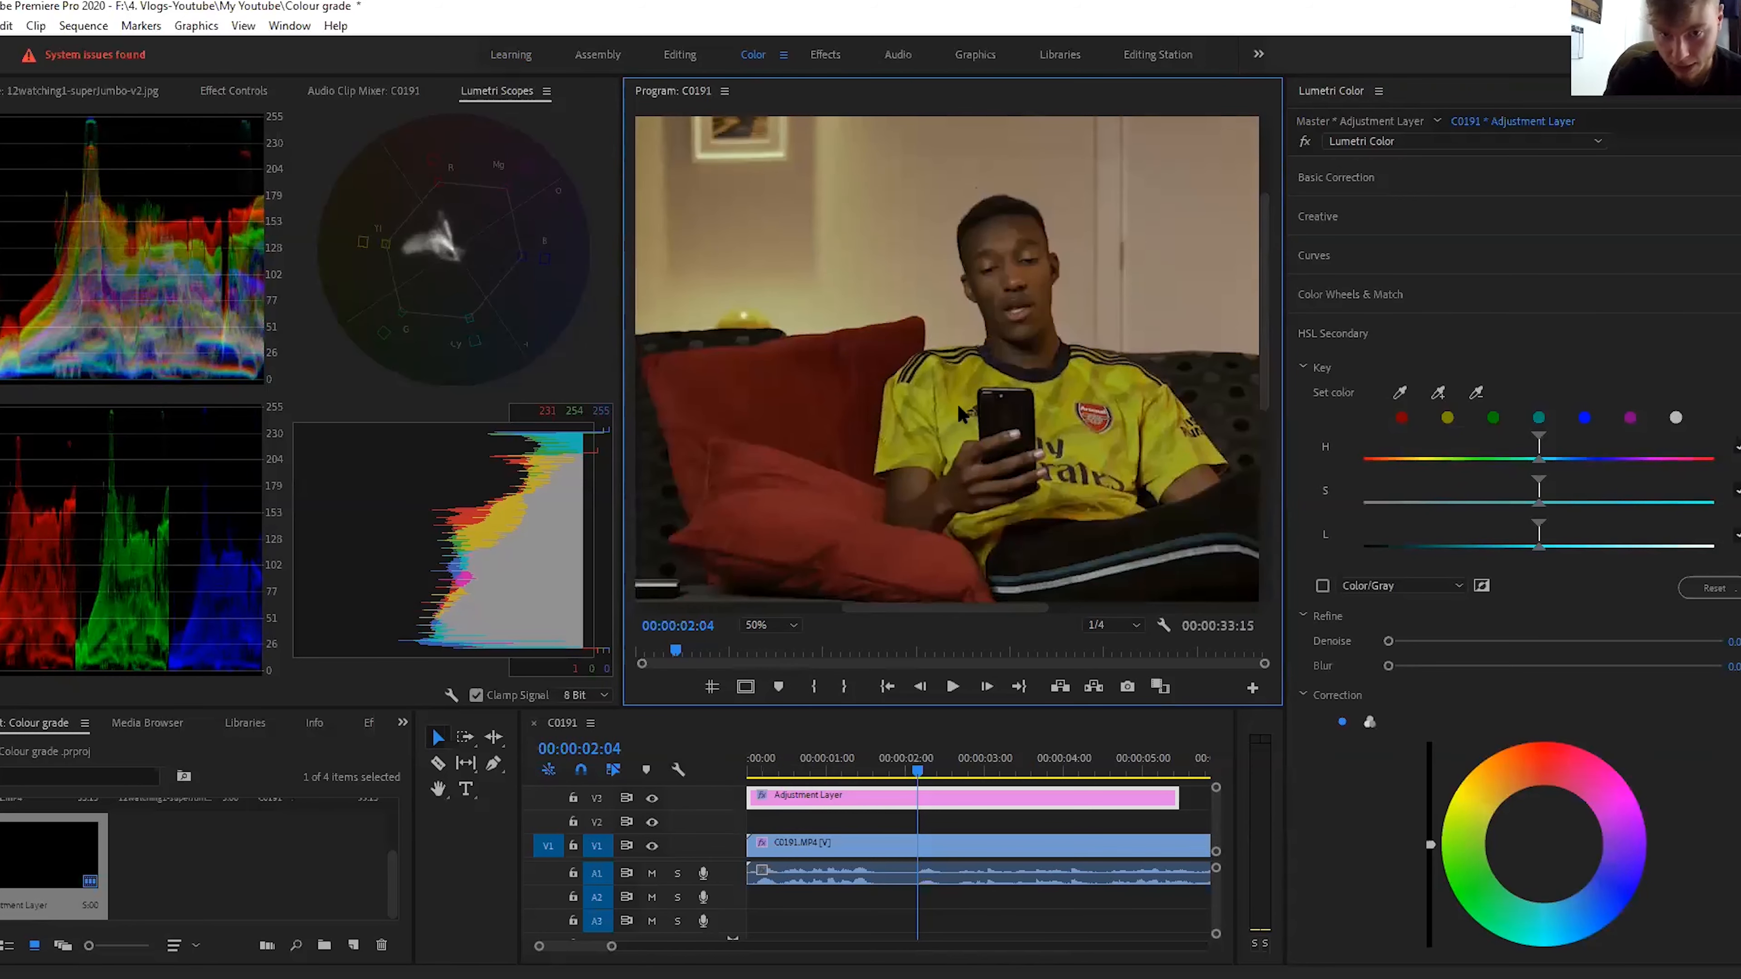
click(1400, 392)
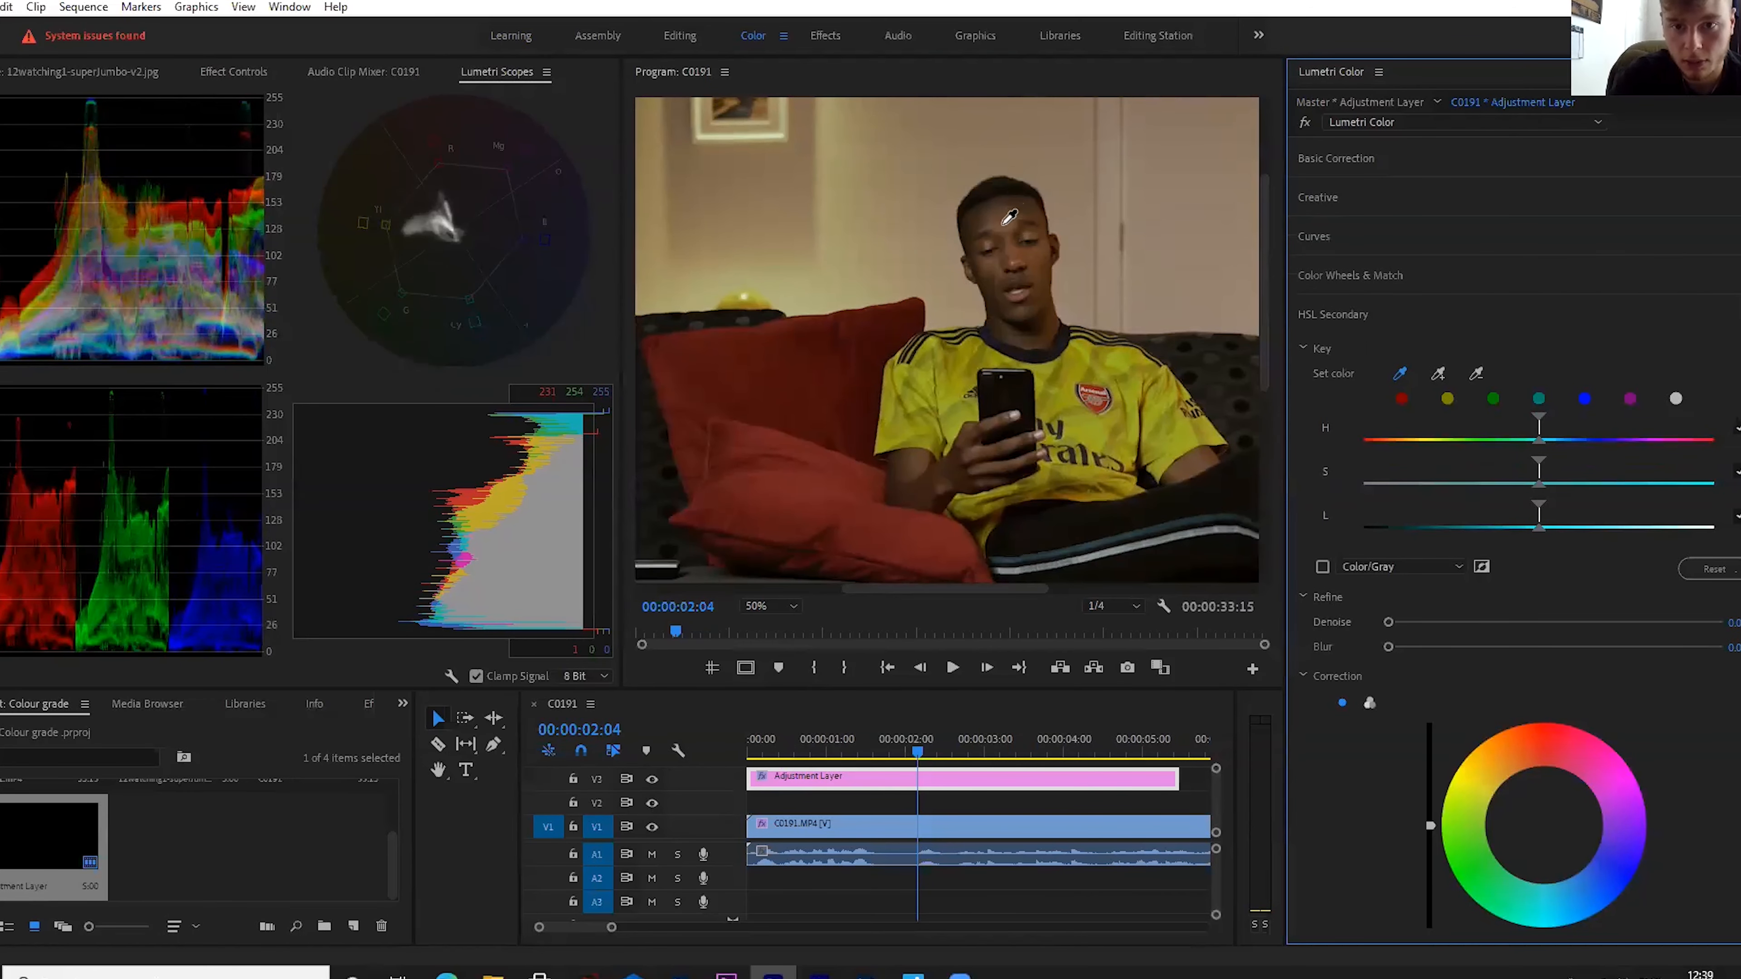
click(1007, 239)
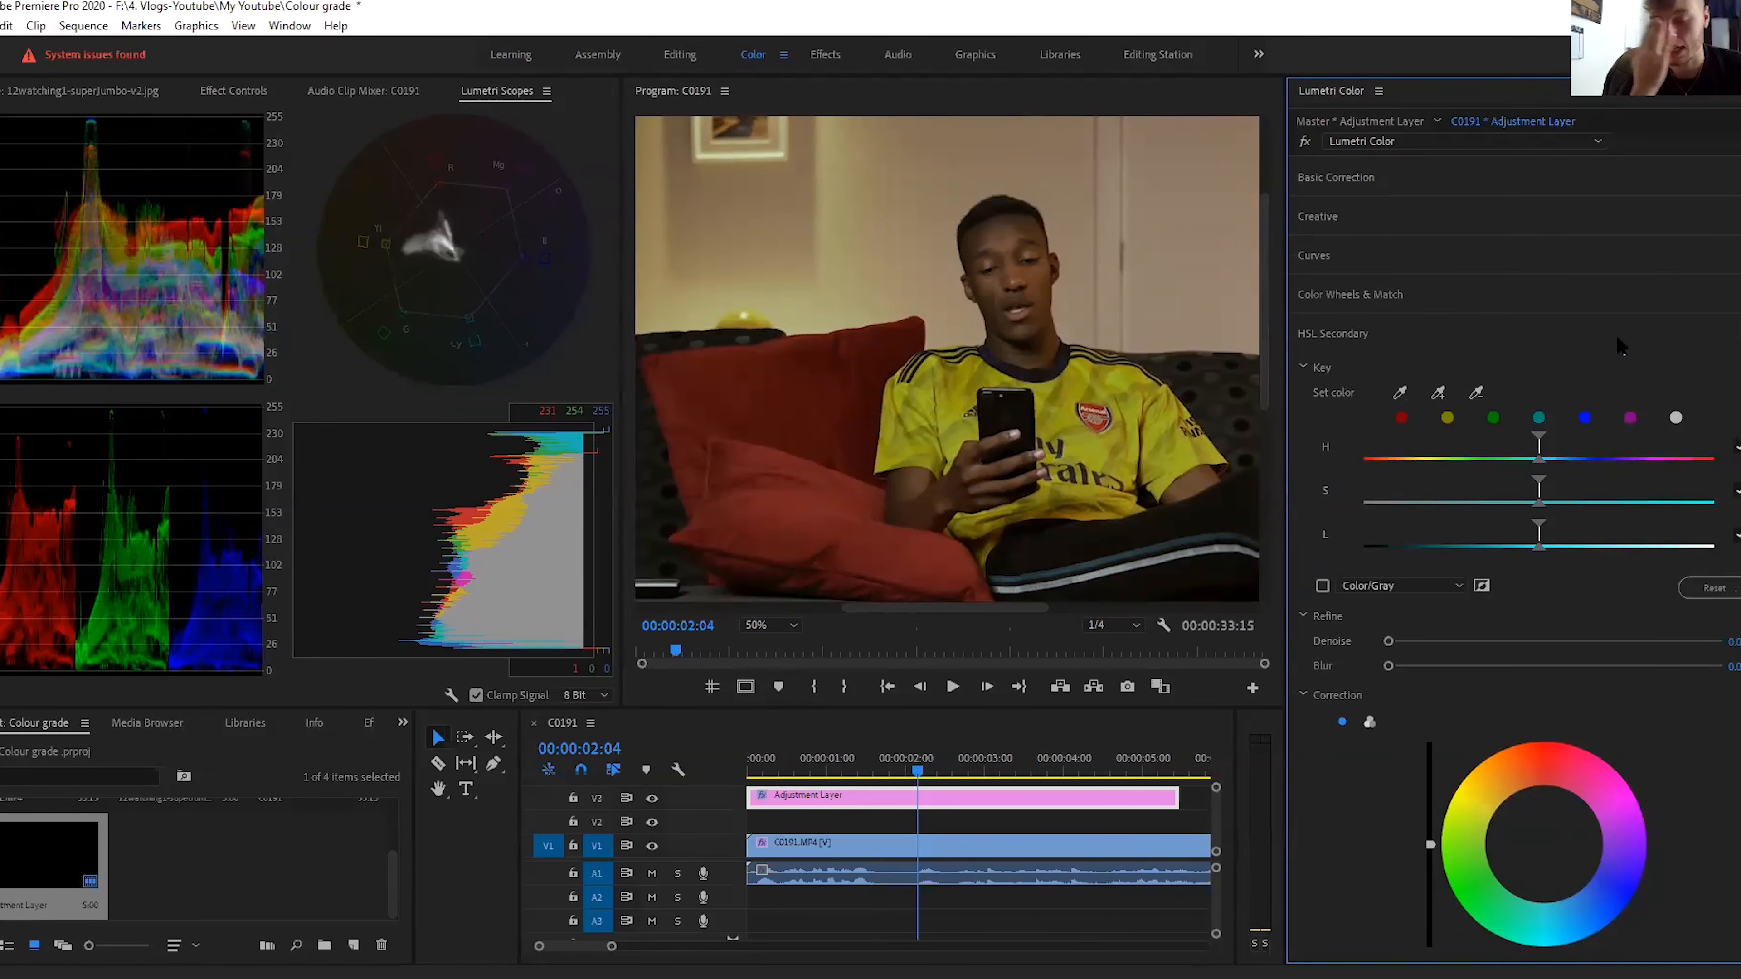
Step: Key the red tones in HSL Secondary and narrow the saturation range around the middle with soft falloff, viewing the whole frame
click(1402, 418)
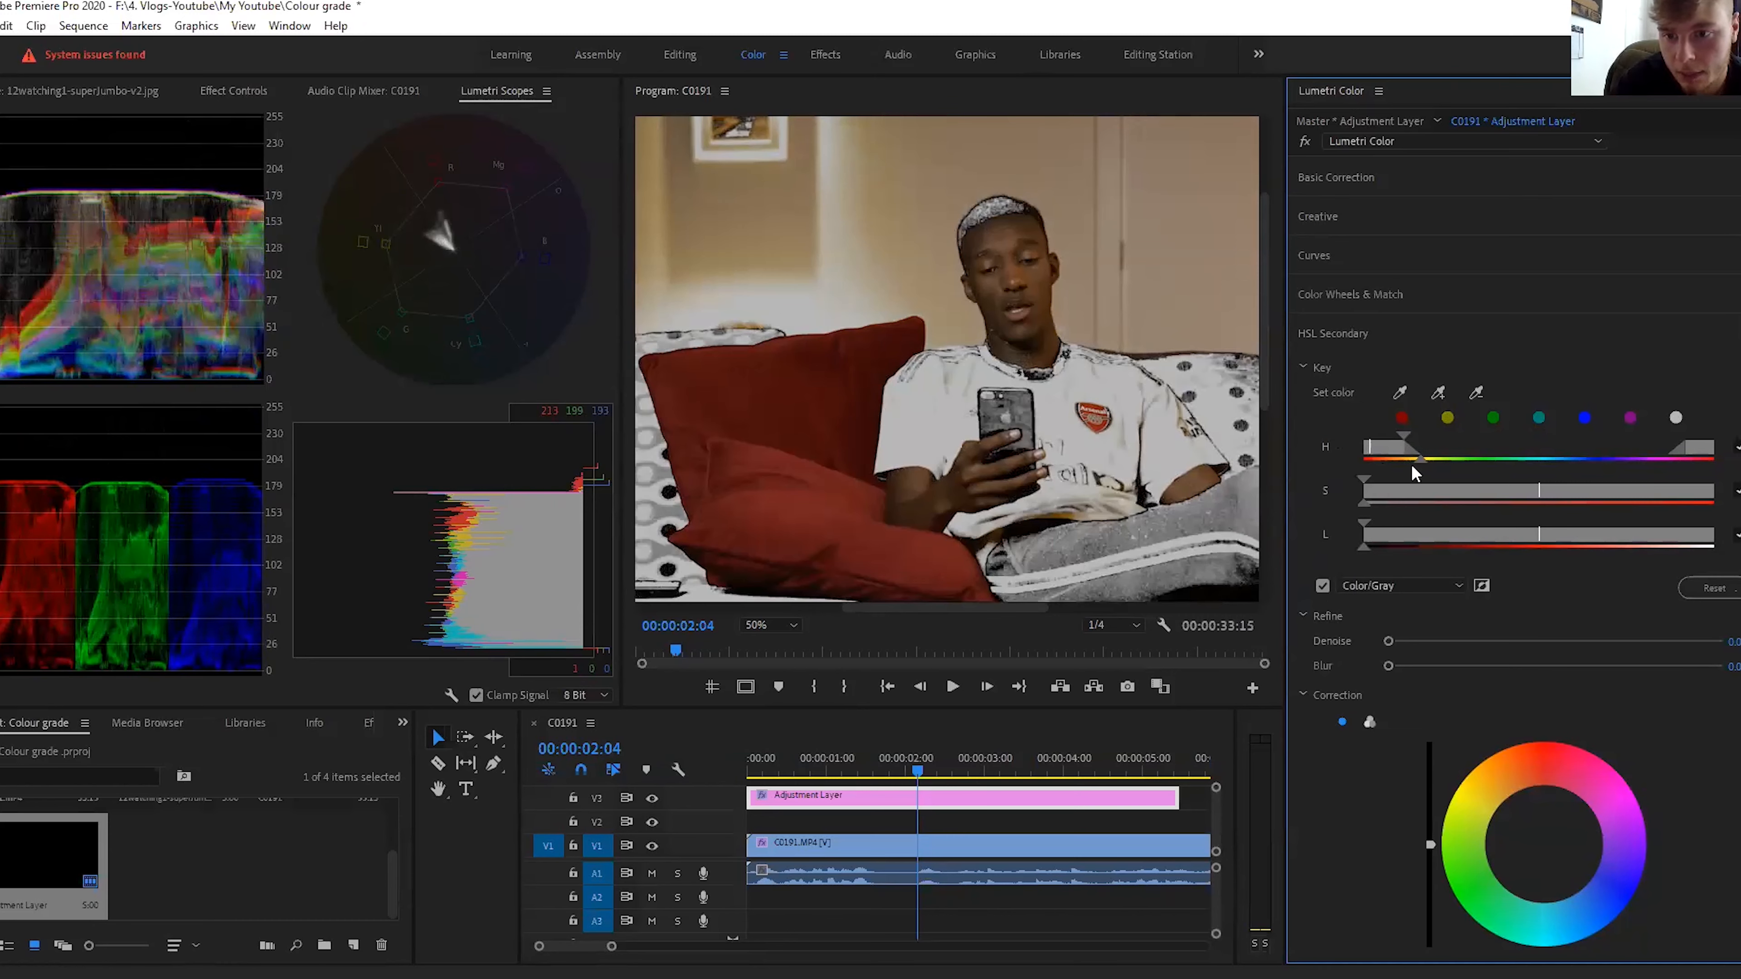
drag(1382, 489, 1386, 489)
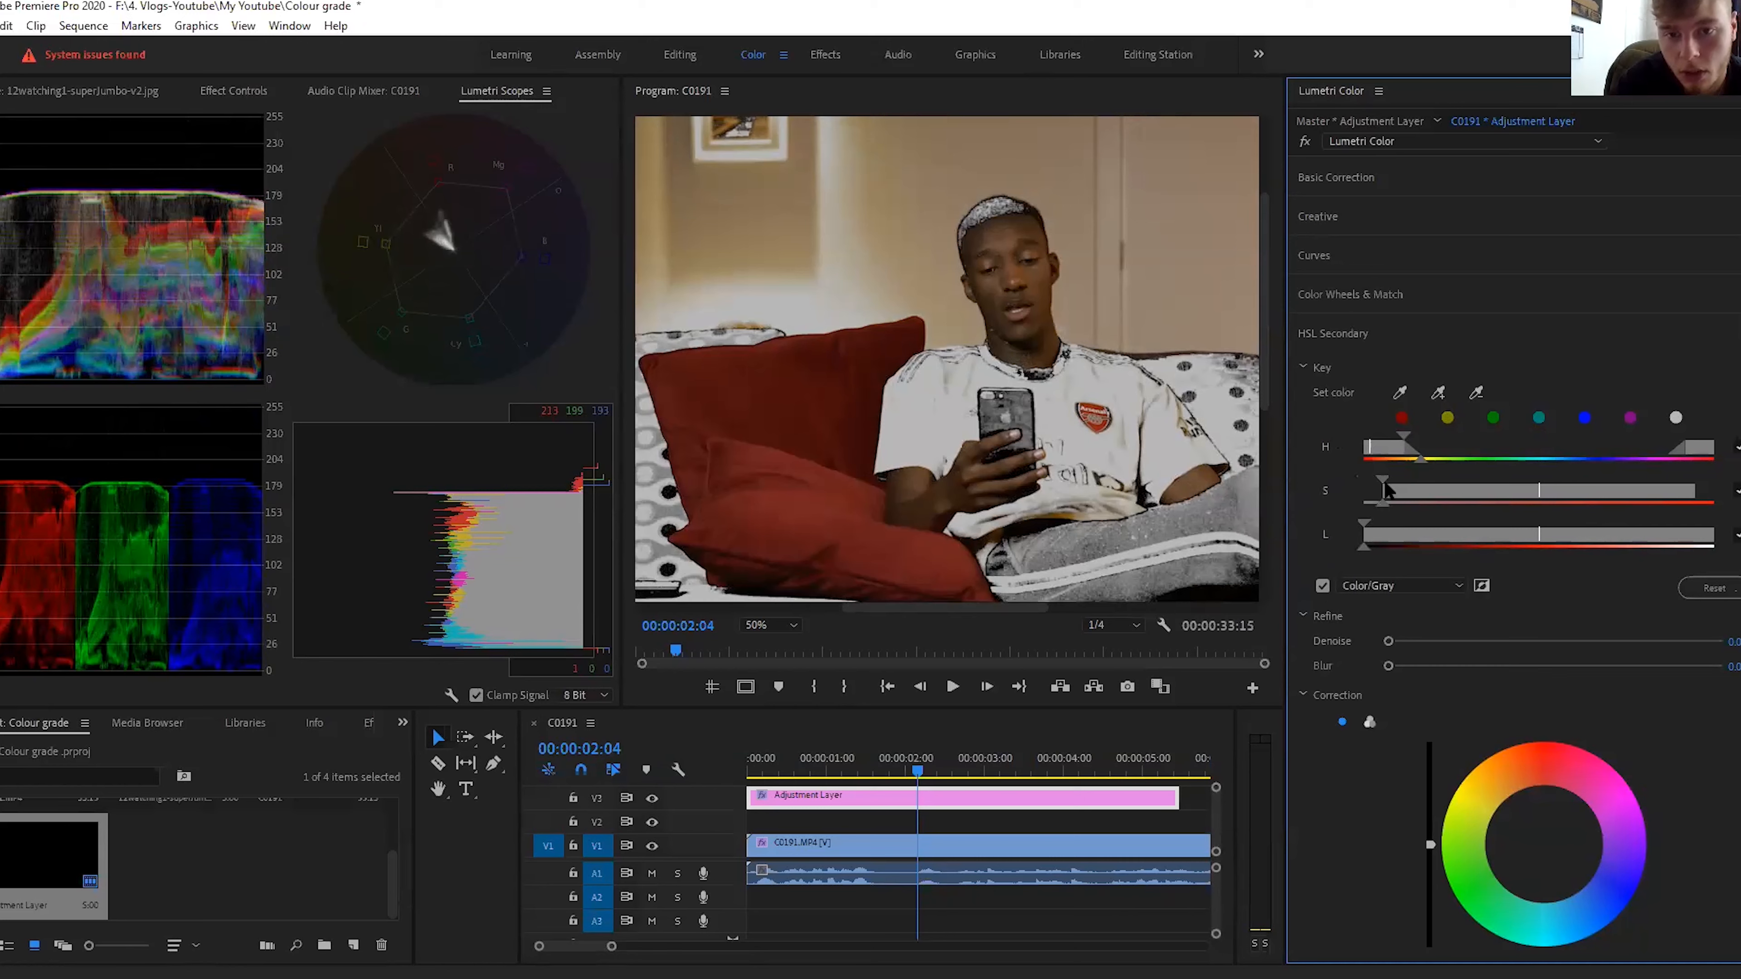
click(789, 627)
click(785, 646)
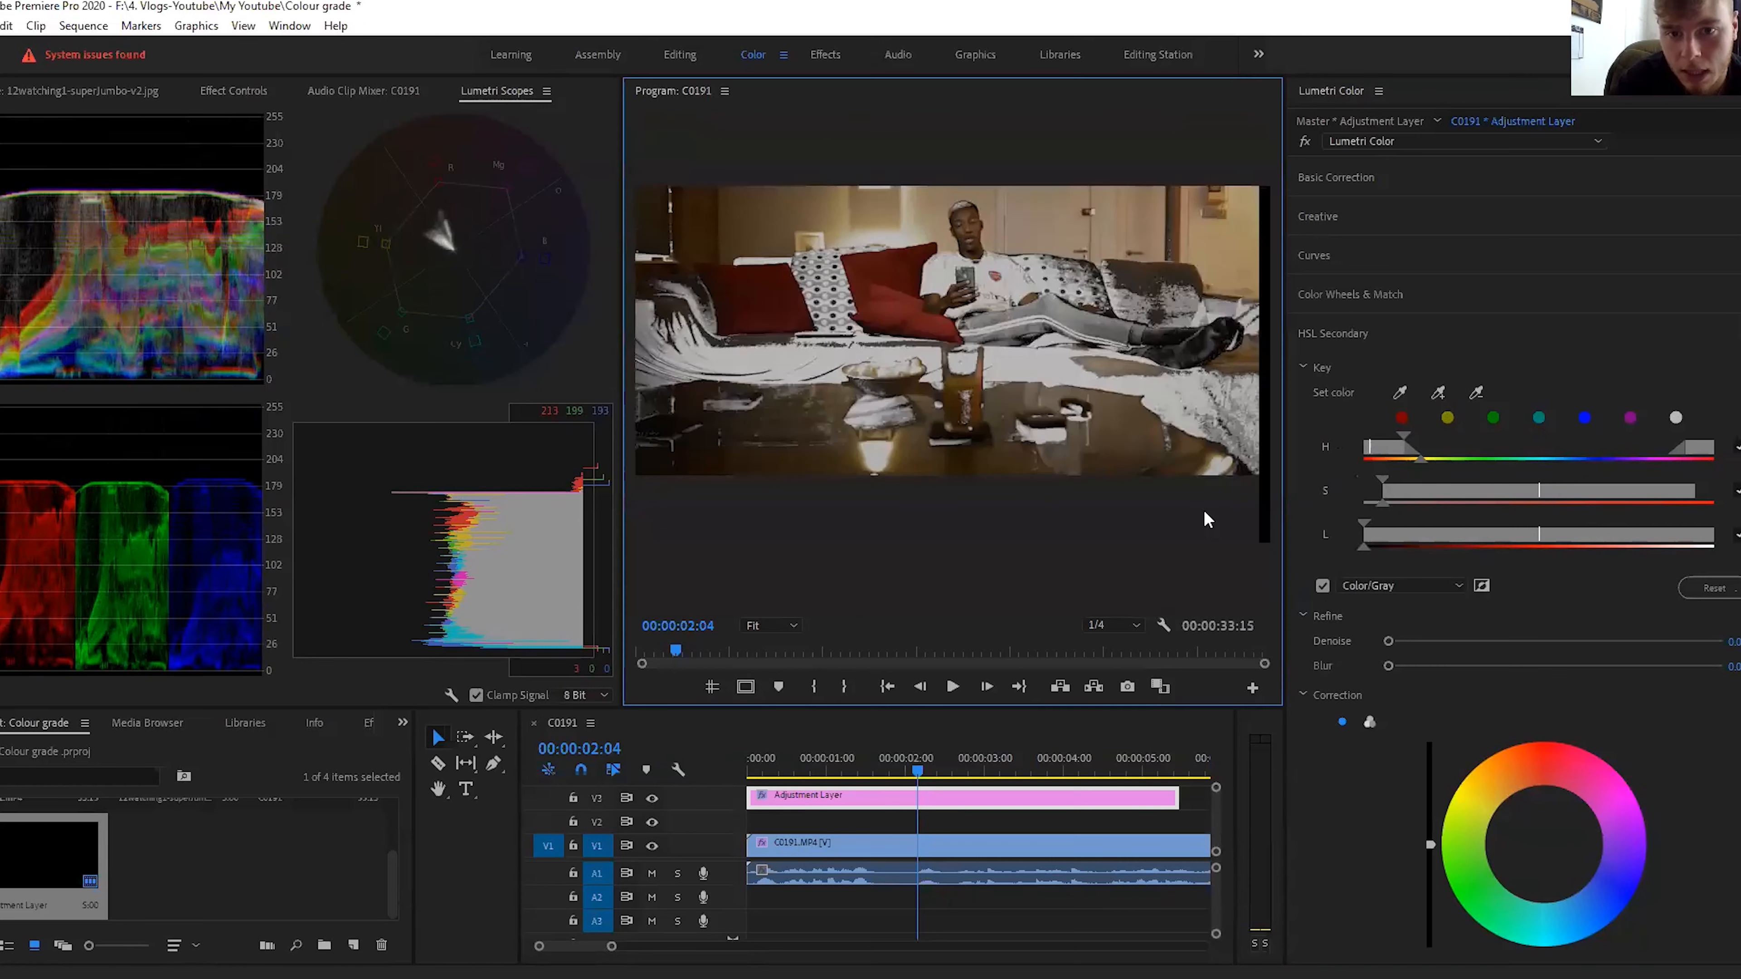
drag(1389, 487, 1477, 507)
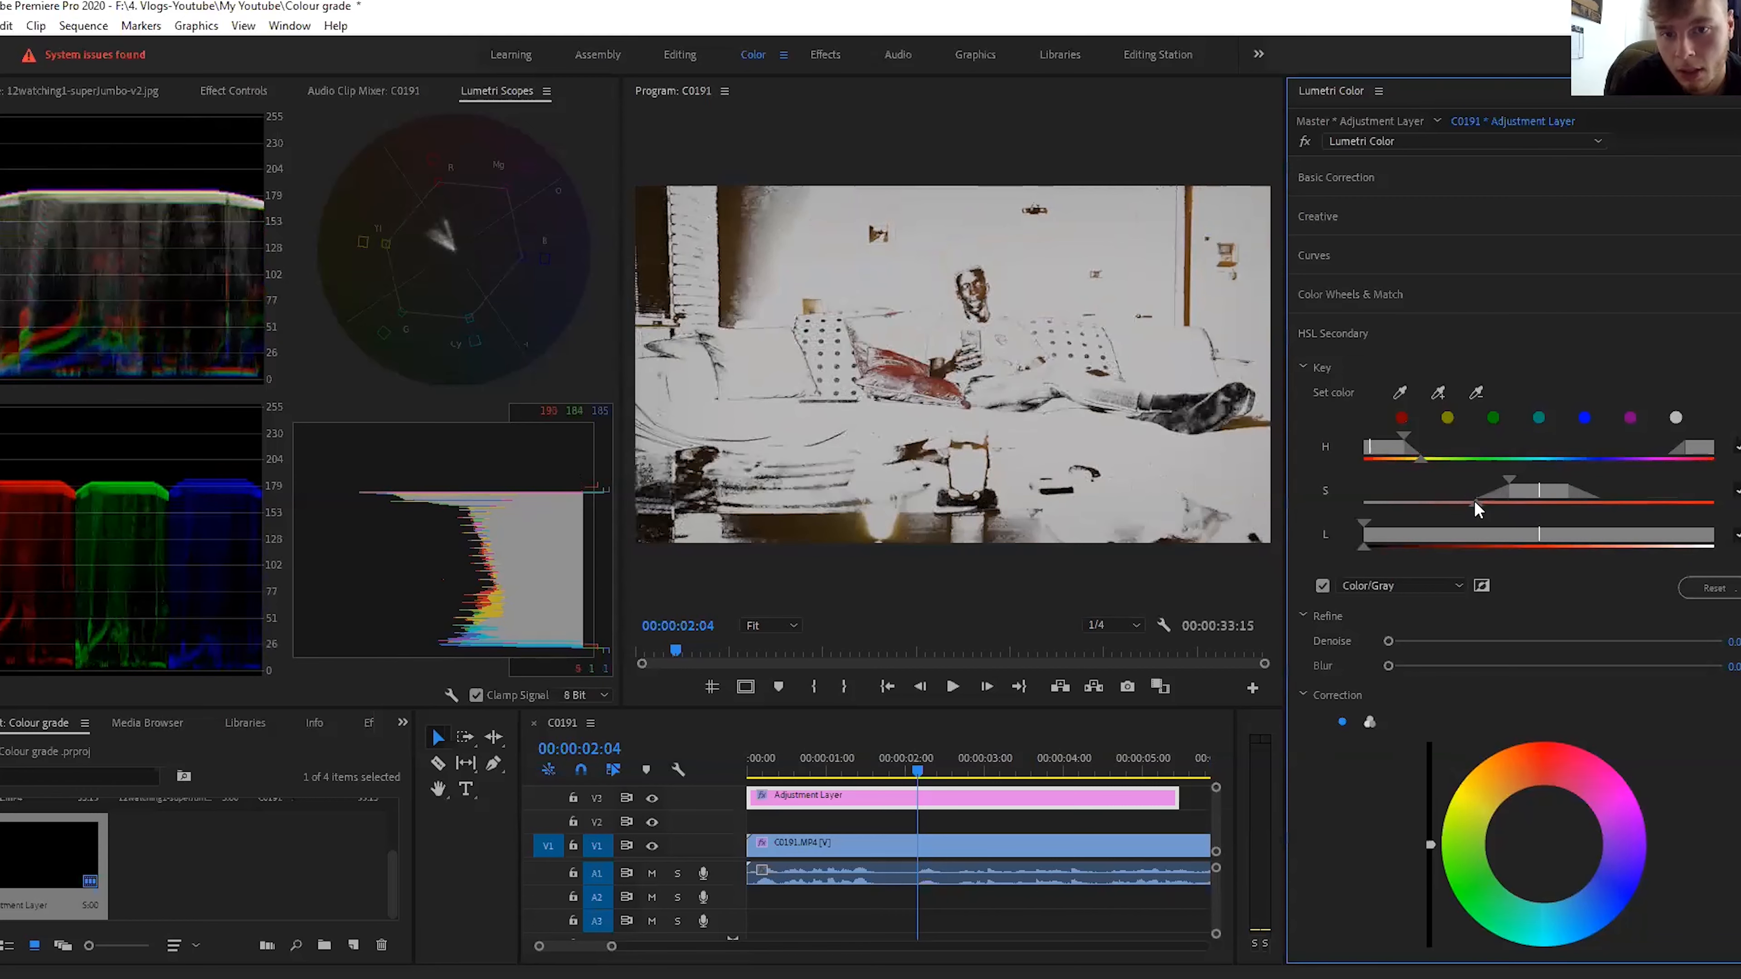
drag(1475, 511, 1464, 511)
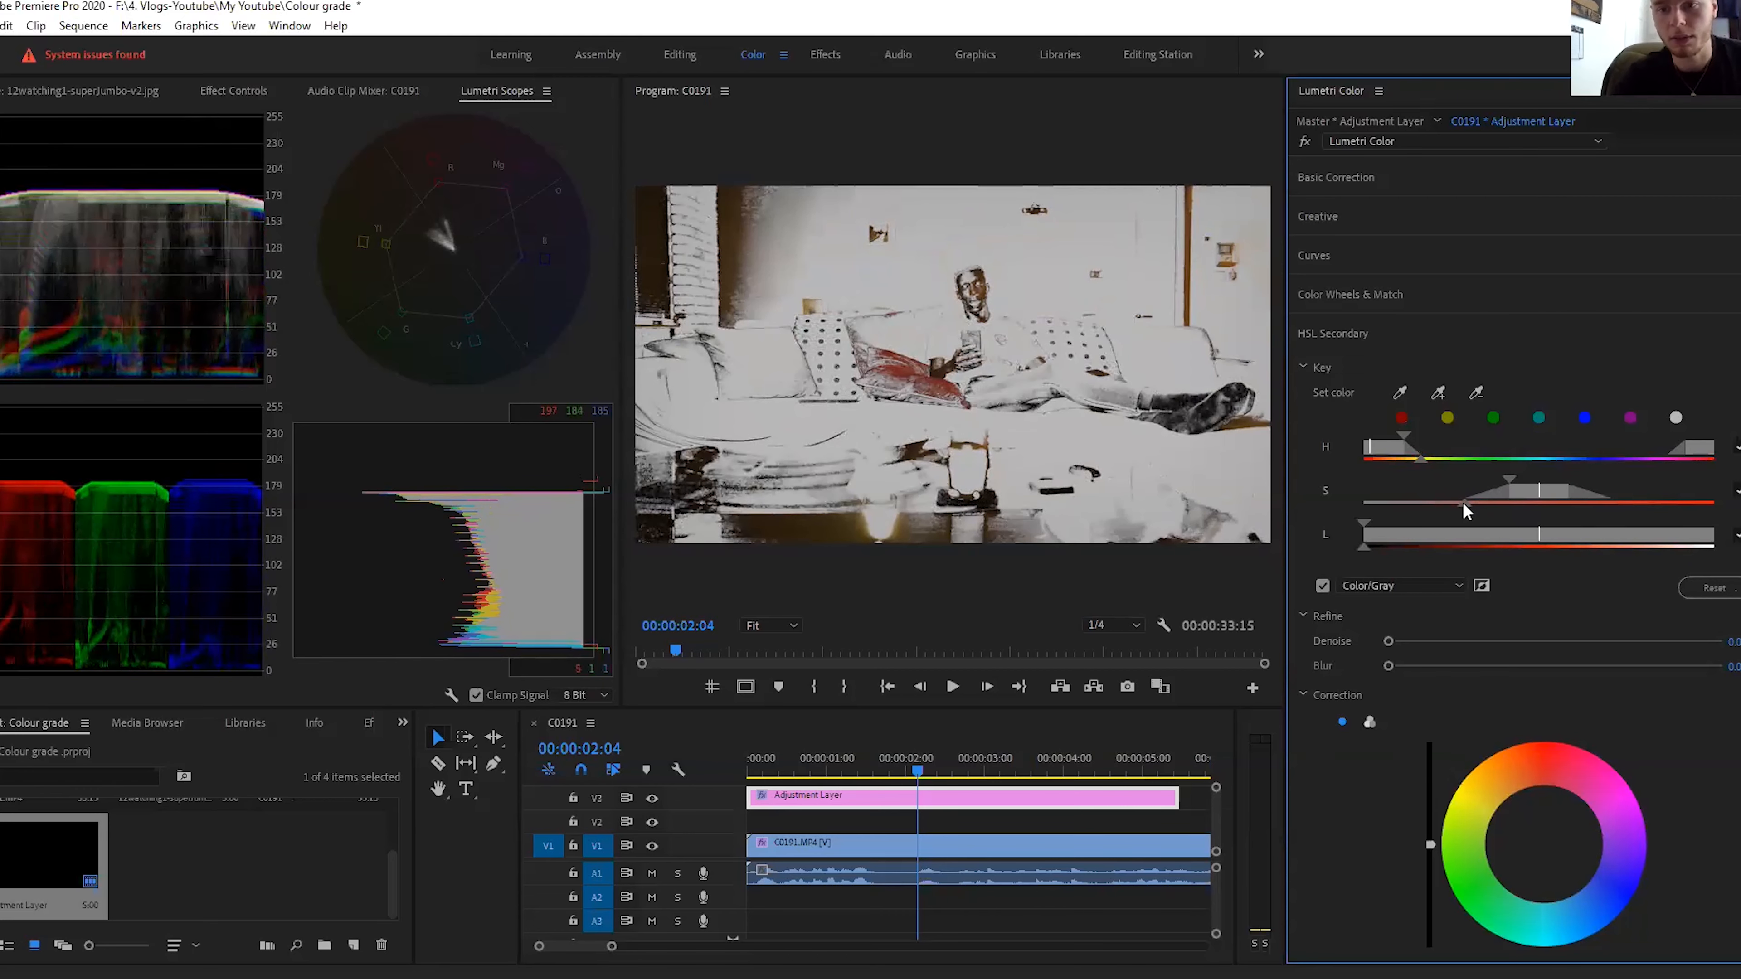
drag(1517, 486, 1519, 485)
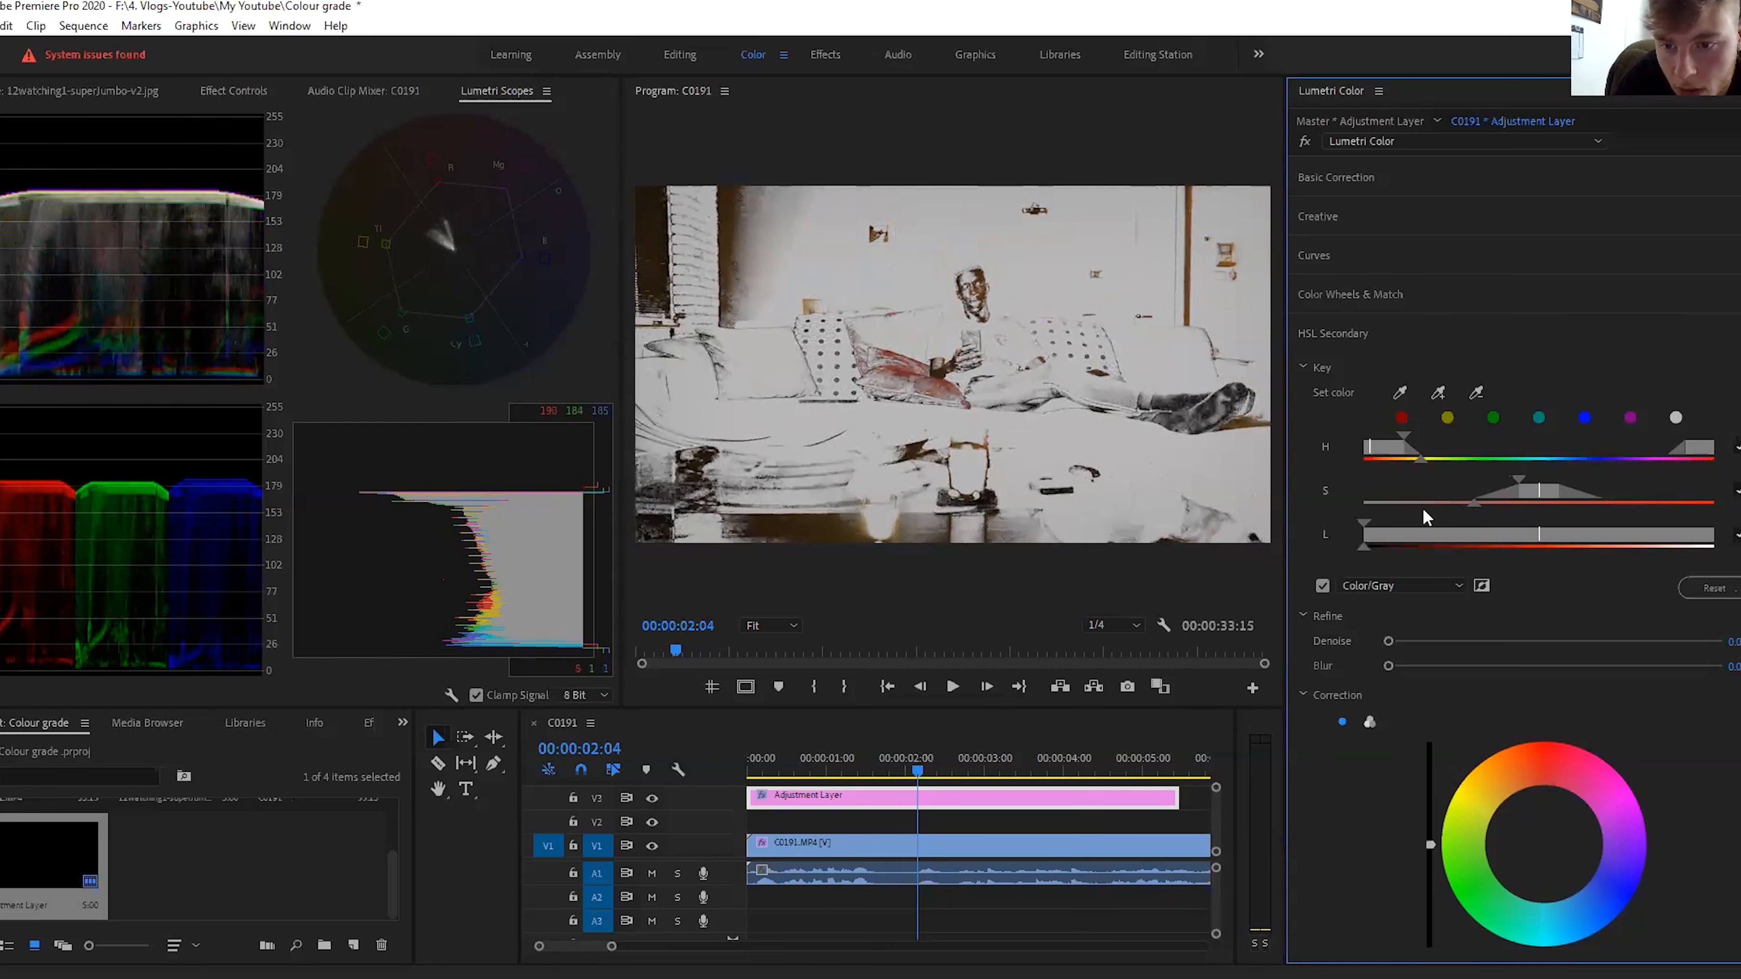
Step: Narrow the key's luminance range toward the darker tones, refine it with Denoise about 7.4 and Blur about 4.7, and turn off the mask preview
drag(1366, 529, 1435, 544)
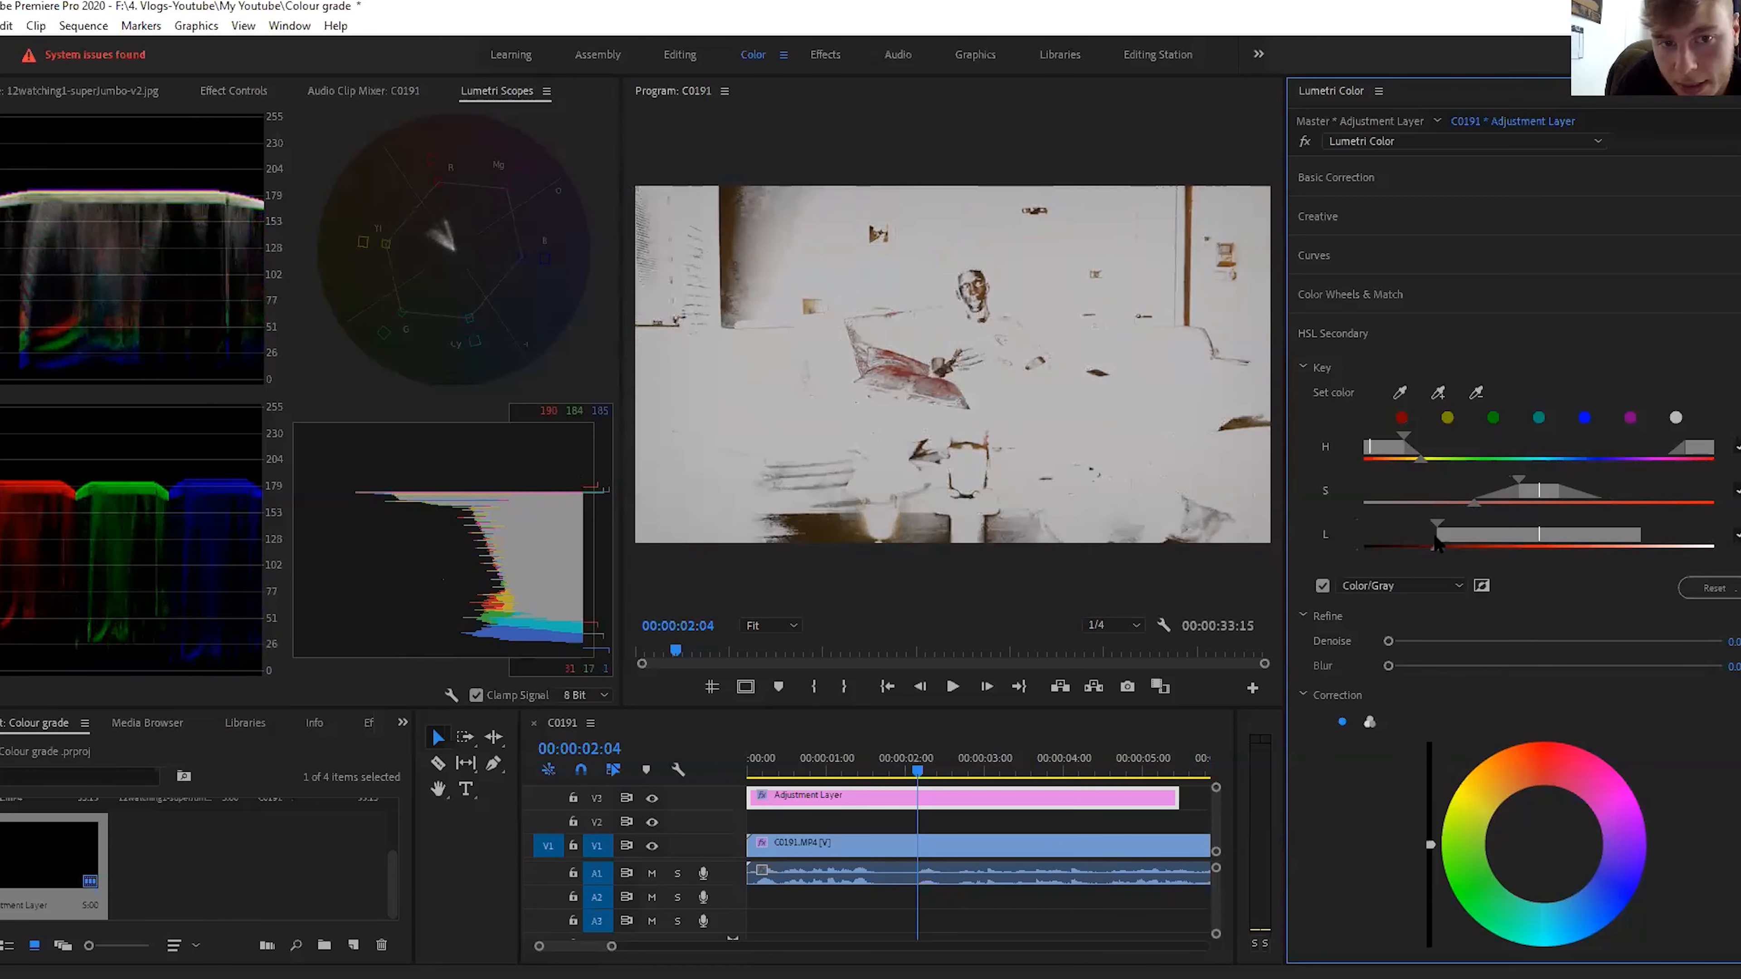
mouse_move(1437, 544)
mouse_down()
mouse_move(1479, 549)
mouse_move(1454, 553)
mouse_up()
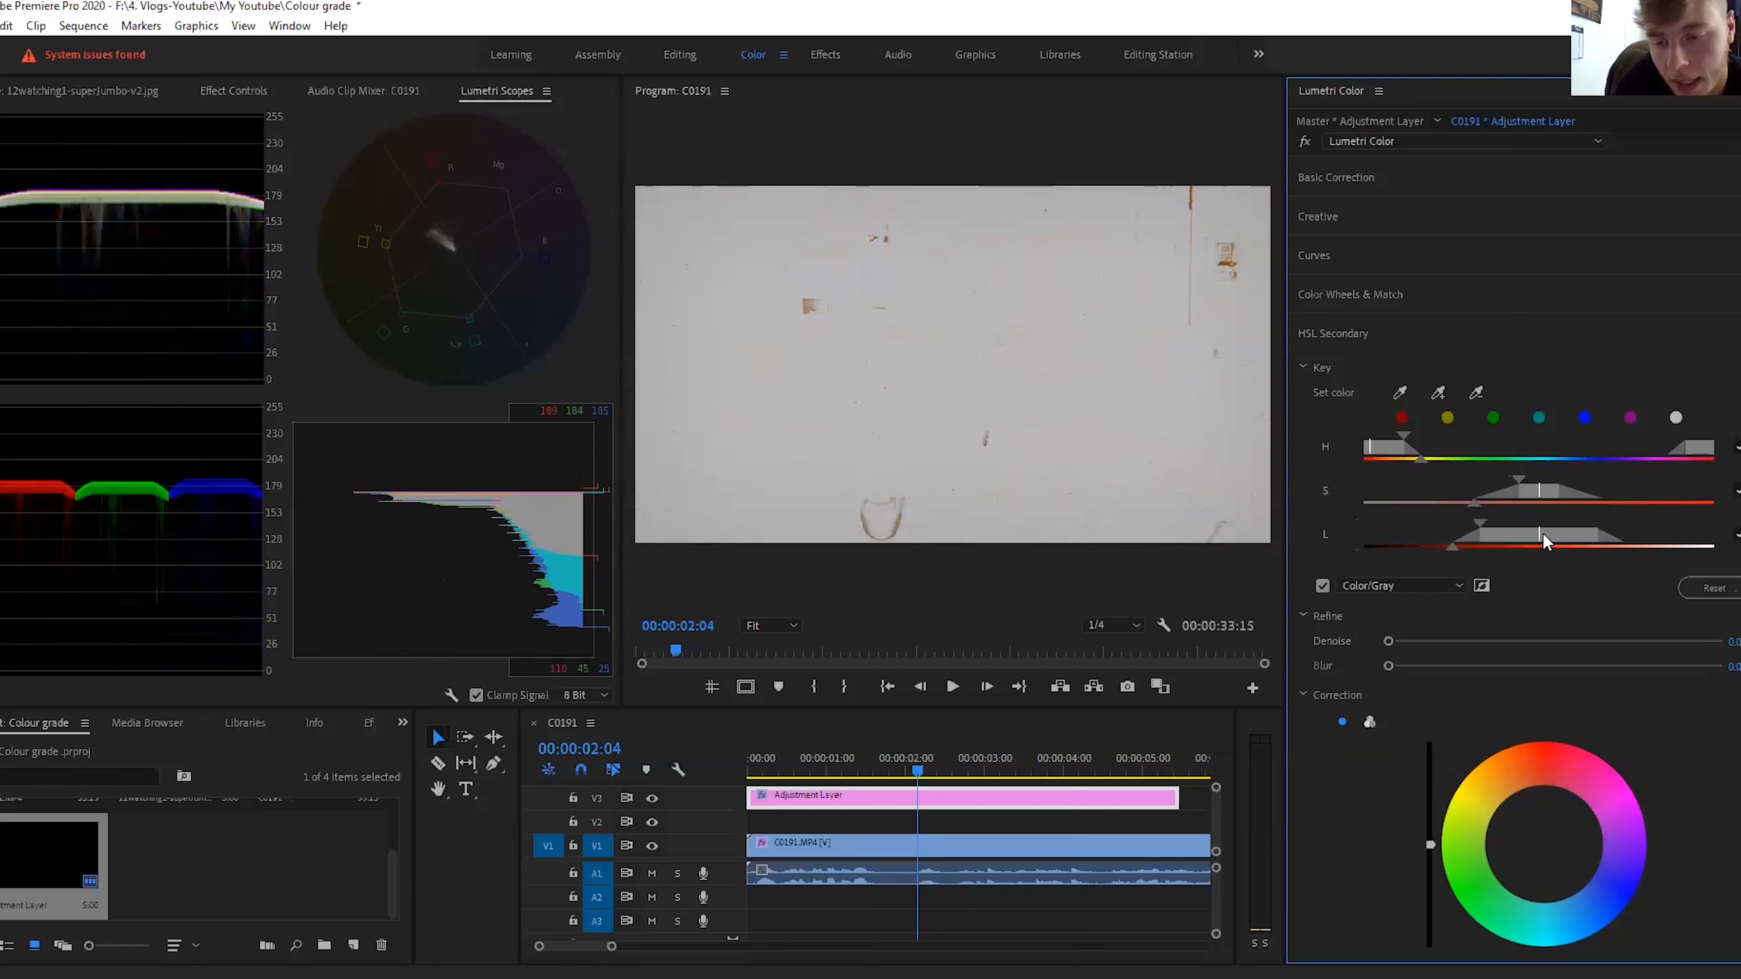
drag(1540, 537, 1505, 543)
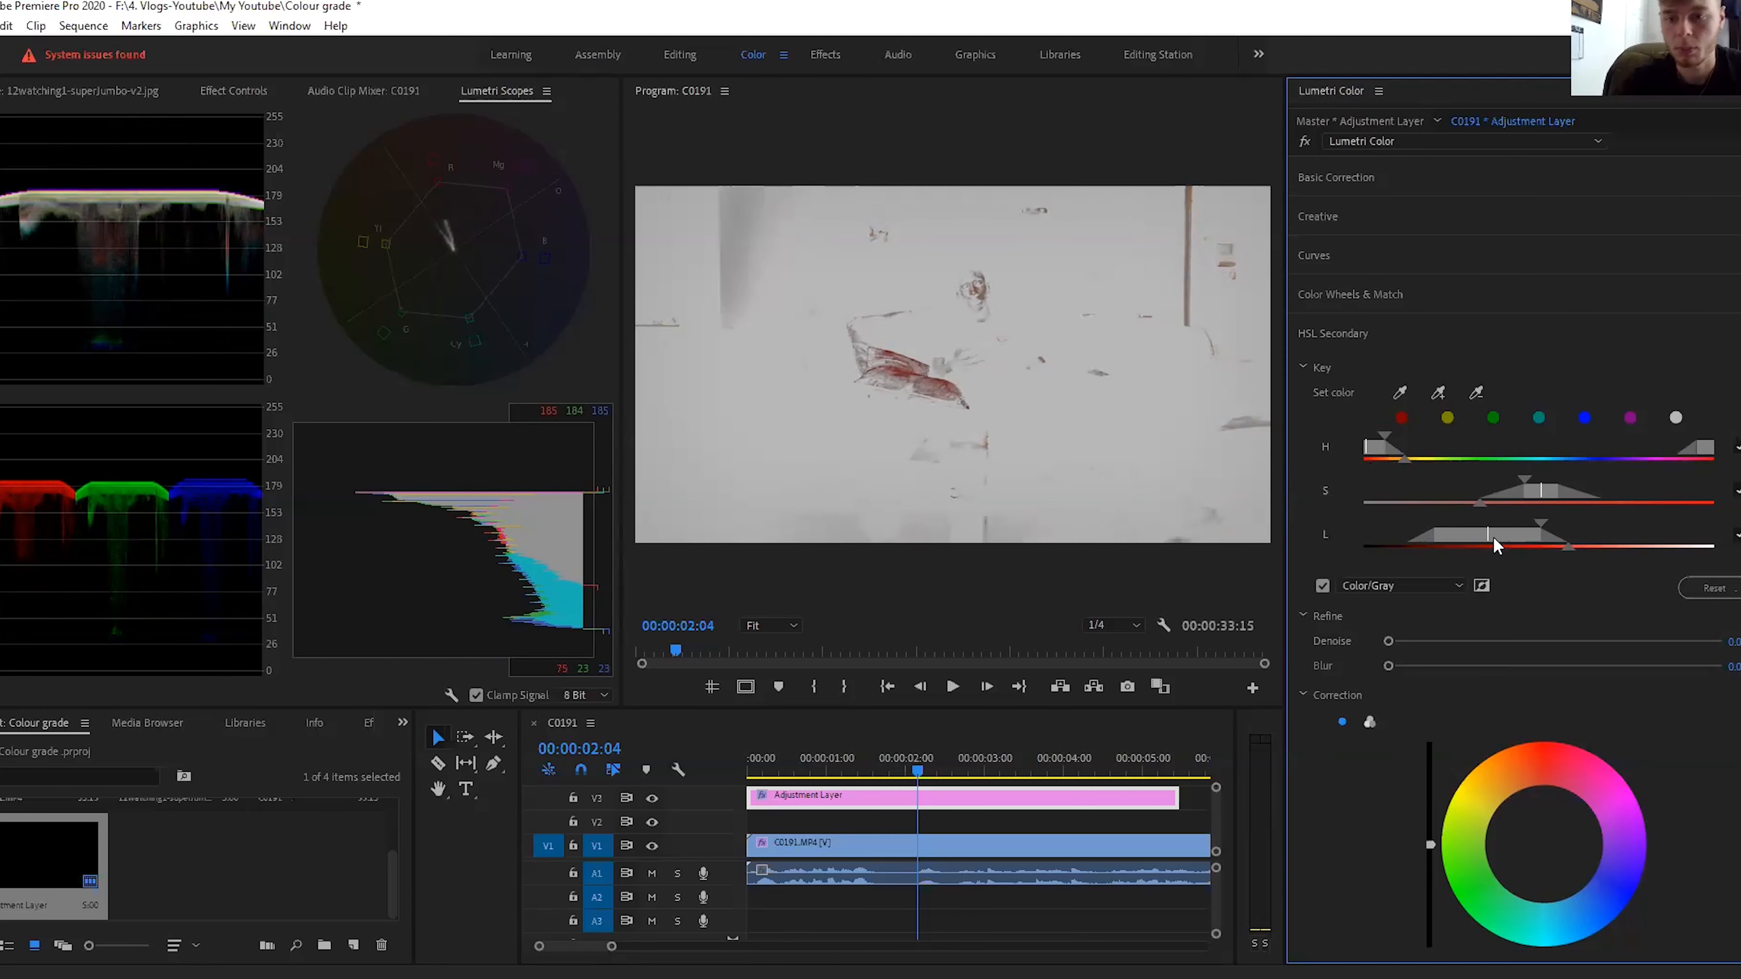
drag(1389, 643, 1439, 675)
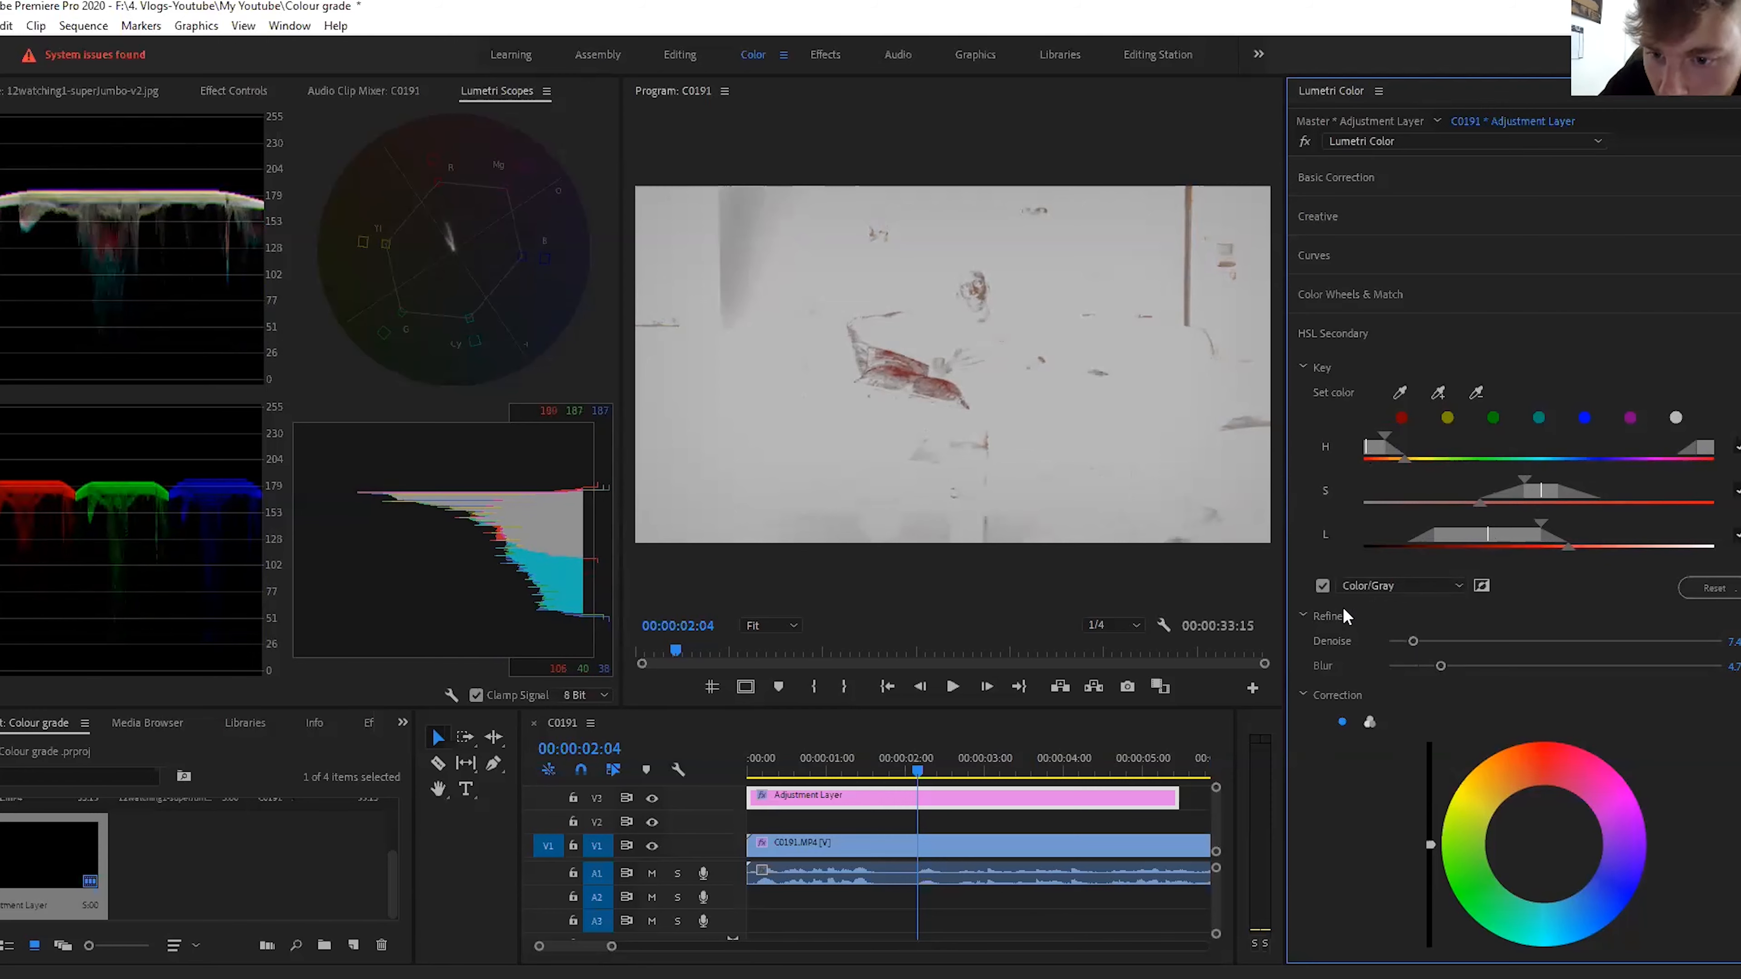
click(1322, 587)
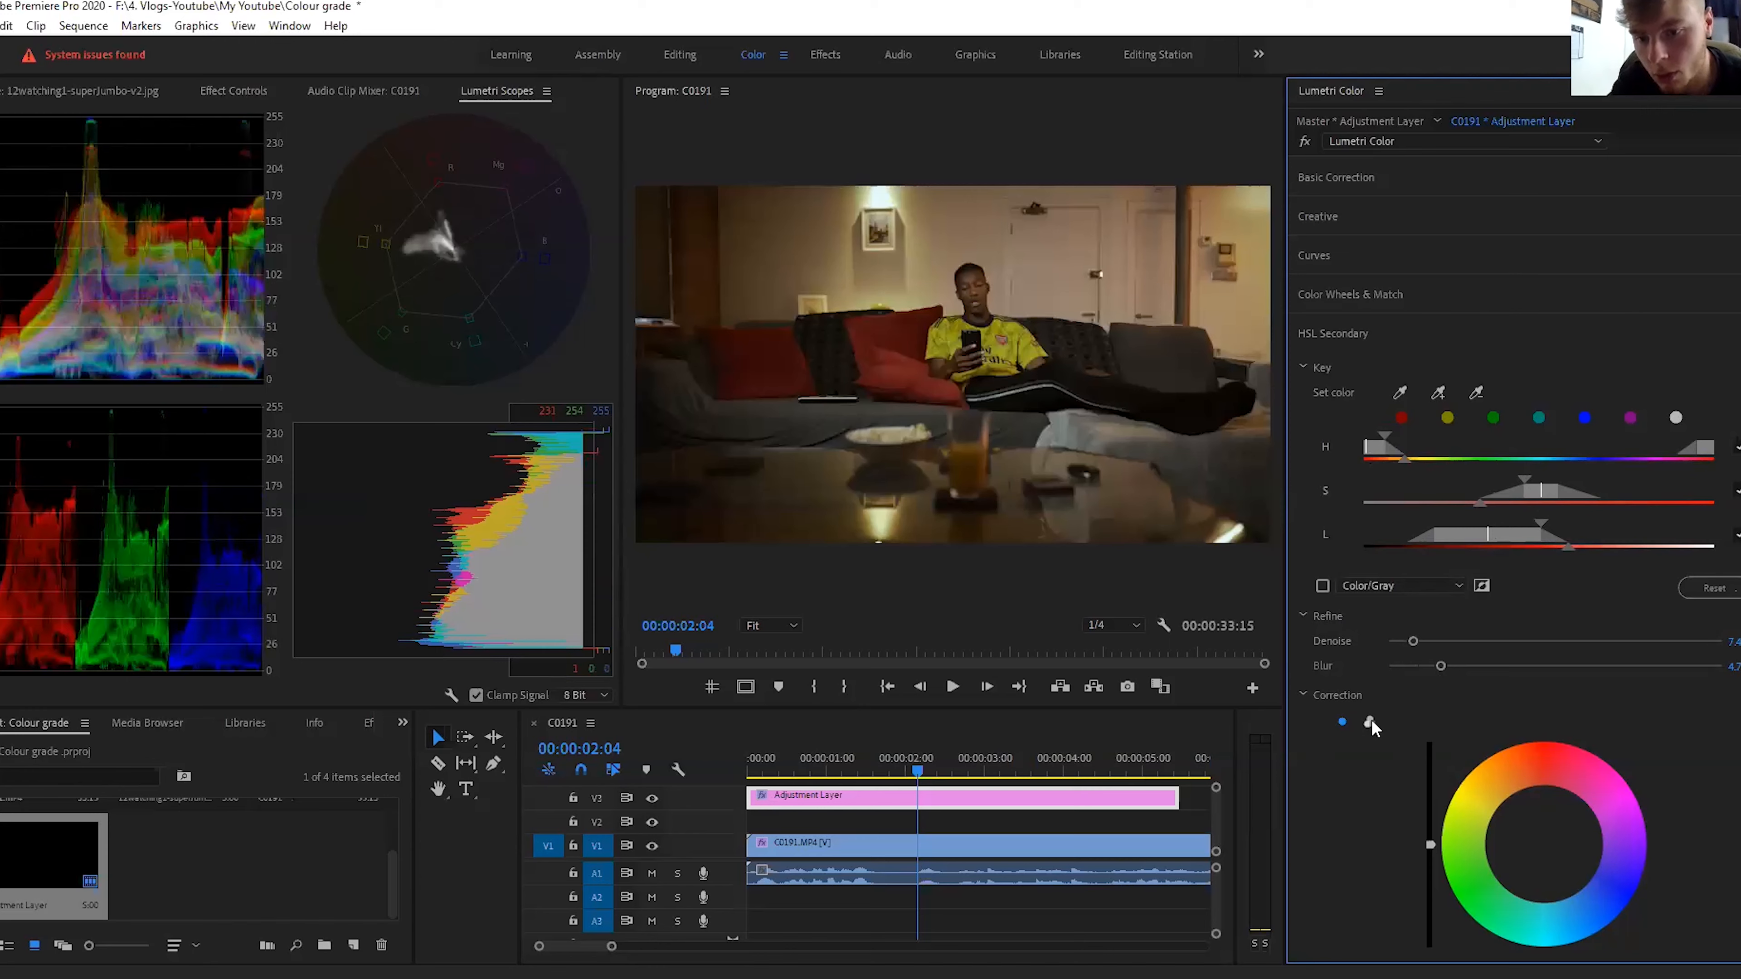
Step: Switch the secondary correction to three-way wheels, show the key mask again, and lower the correction's Temperature and Tint slightly below zero
click(1369, 723)
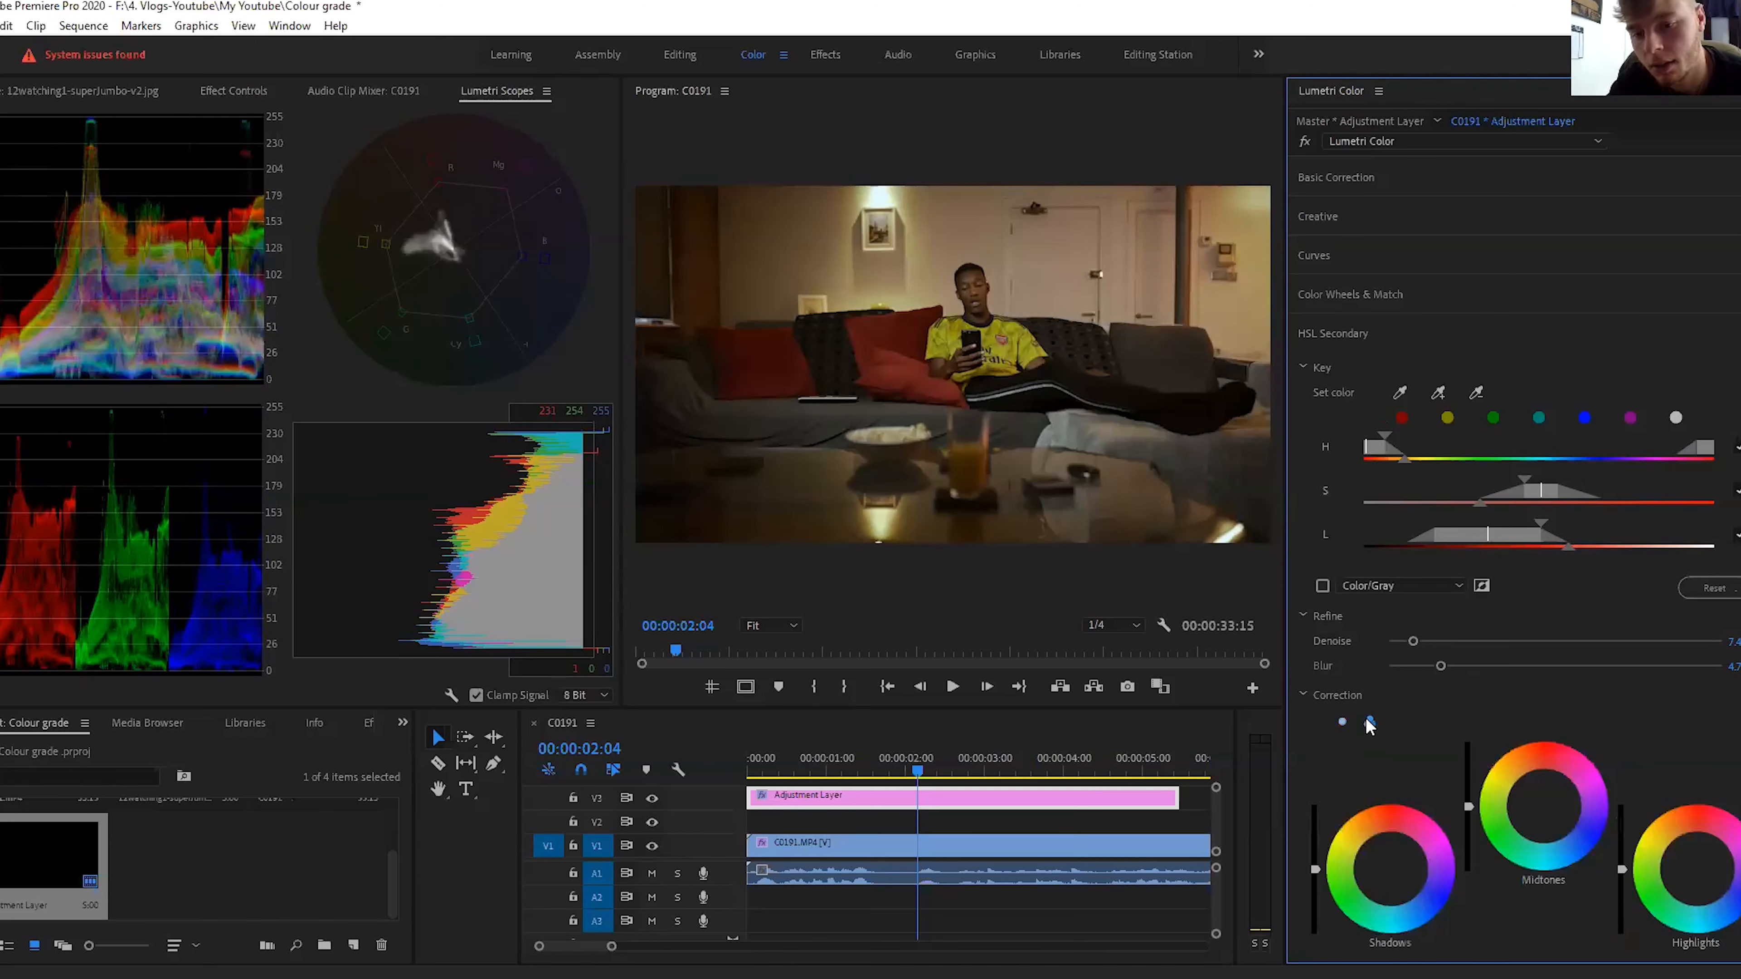
scroll(1508, 617, down, 4)
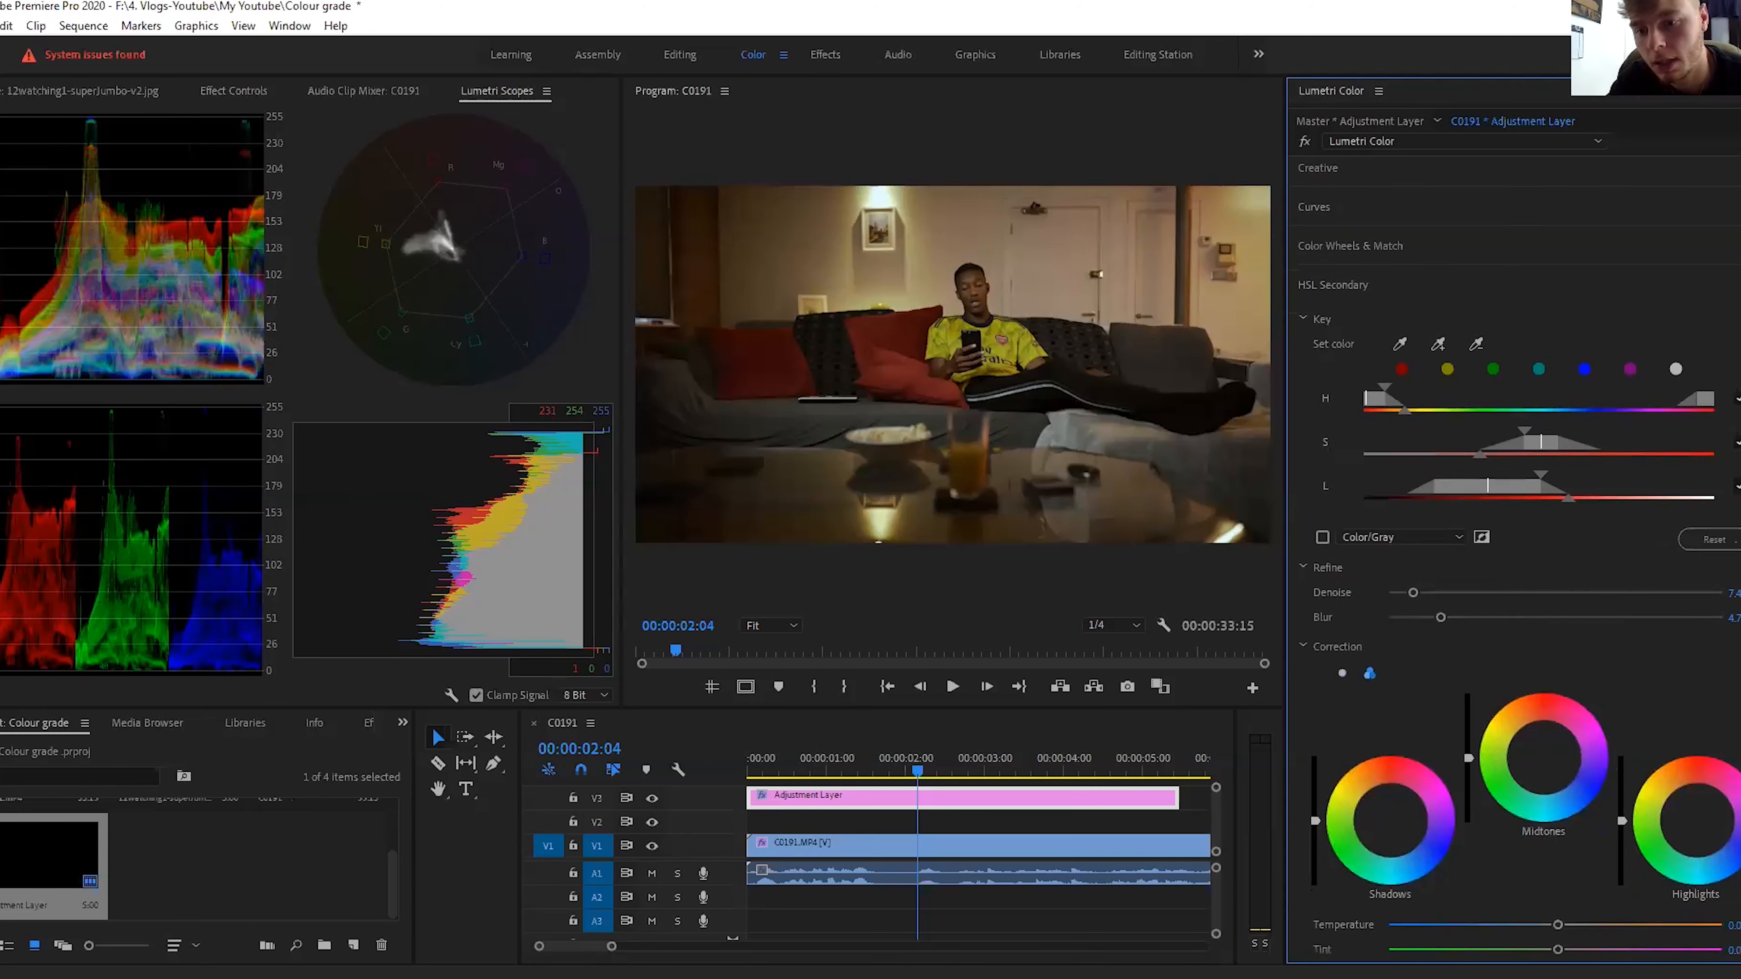
scroll(1363, 340, down, 1)
click(1322, 392)
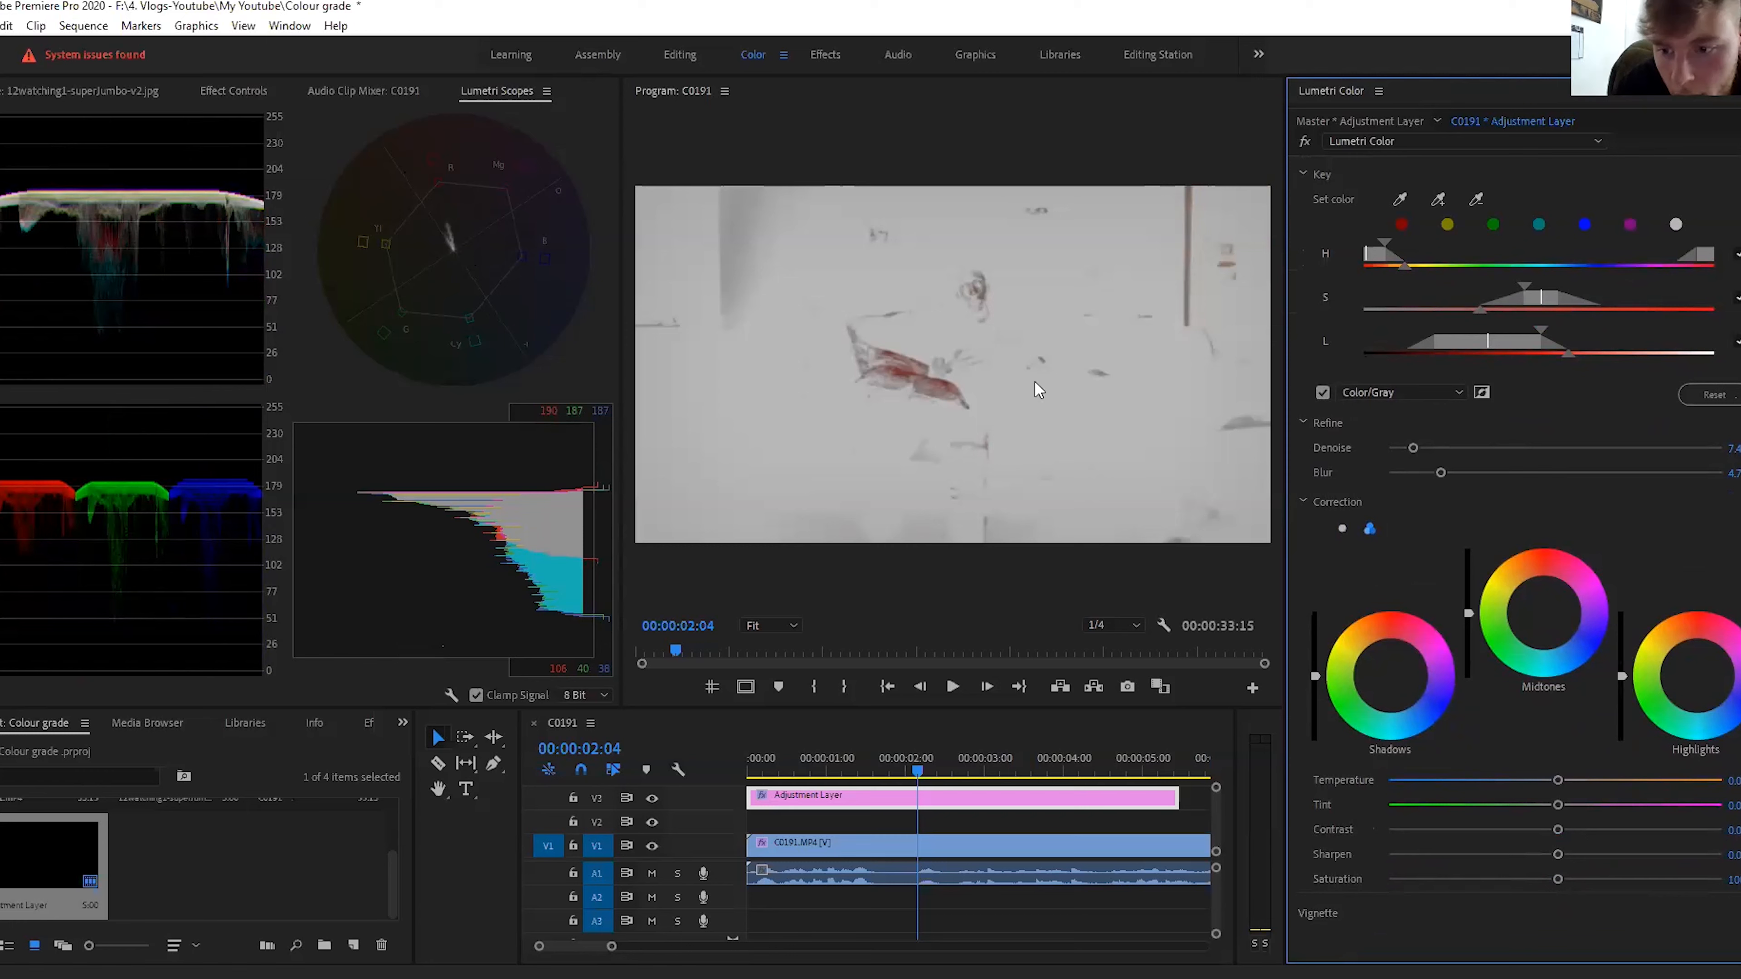
mouse_move(1555, 781)
mouse_down()
mouse_move(1545, 806)
mouse_move(1569, 807)
mouse_move(1550, 810)
mouse_up()
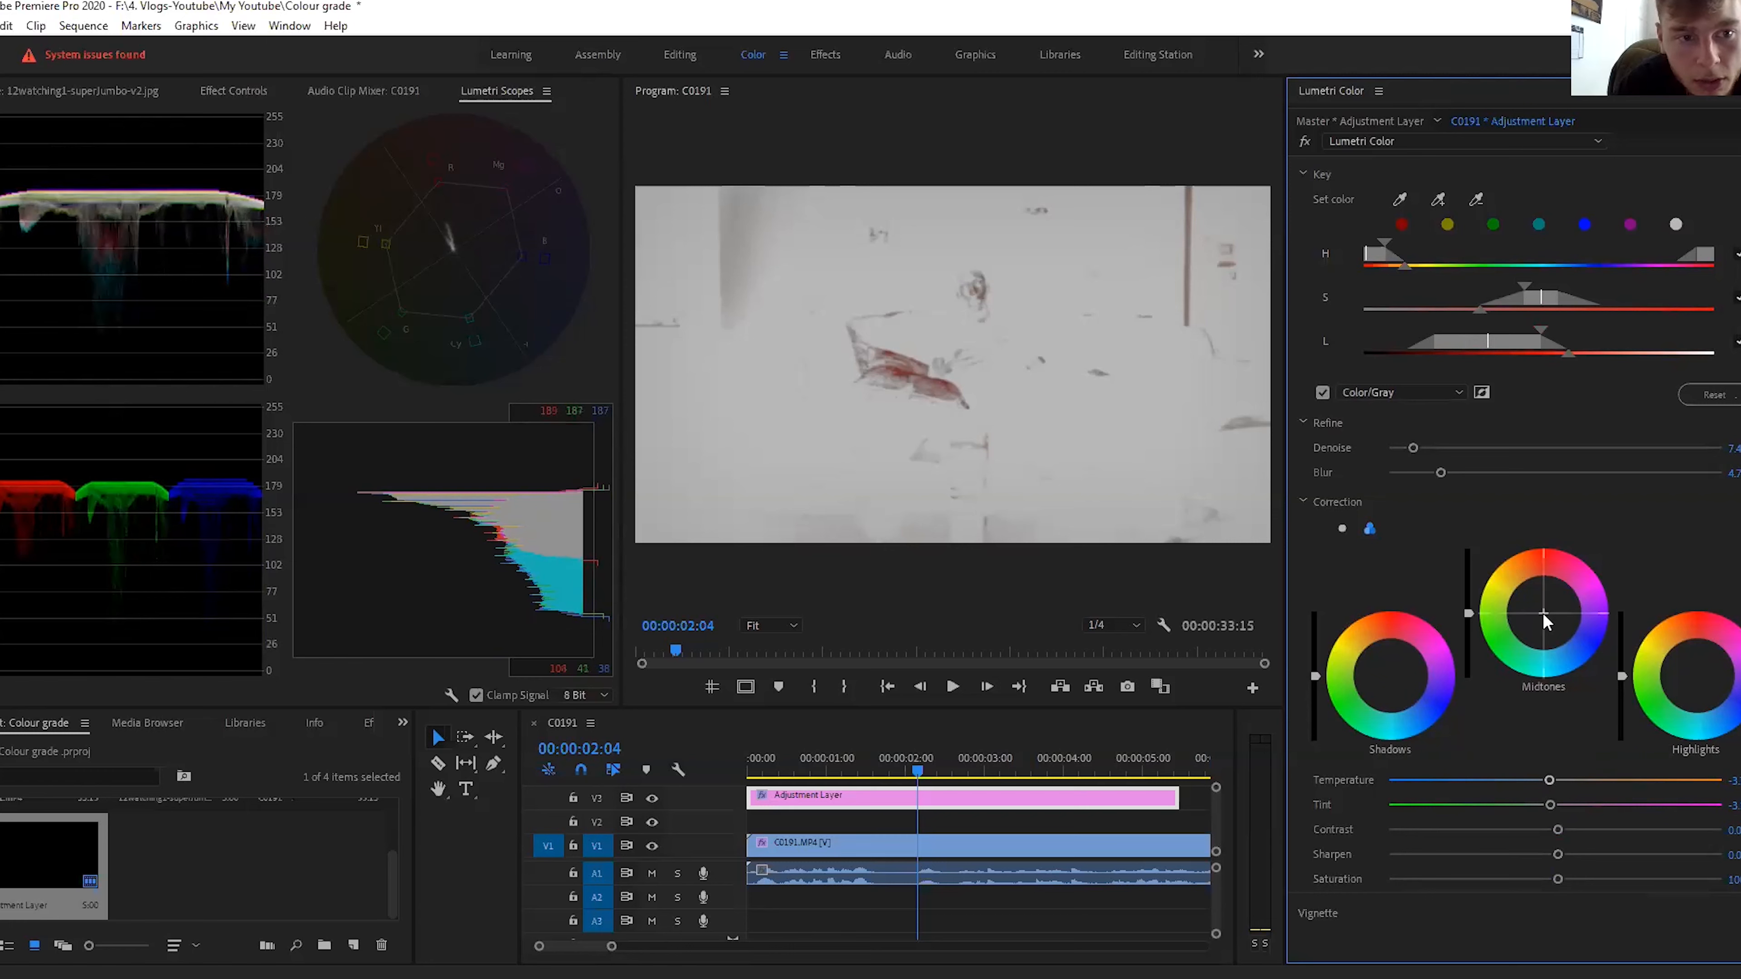
Step: Shift the secondary correction's midtones toward yellow and nudge its shadows and highlights slightly in the same warm direction
drag(1542, 614, 1542, 614)
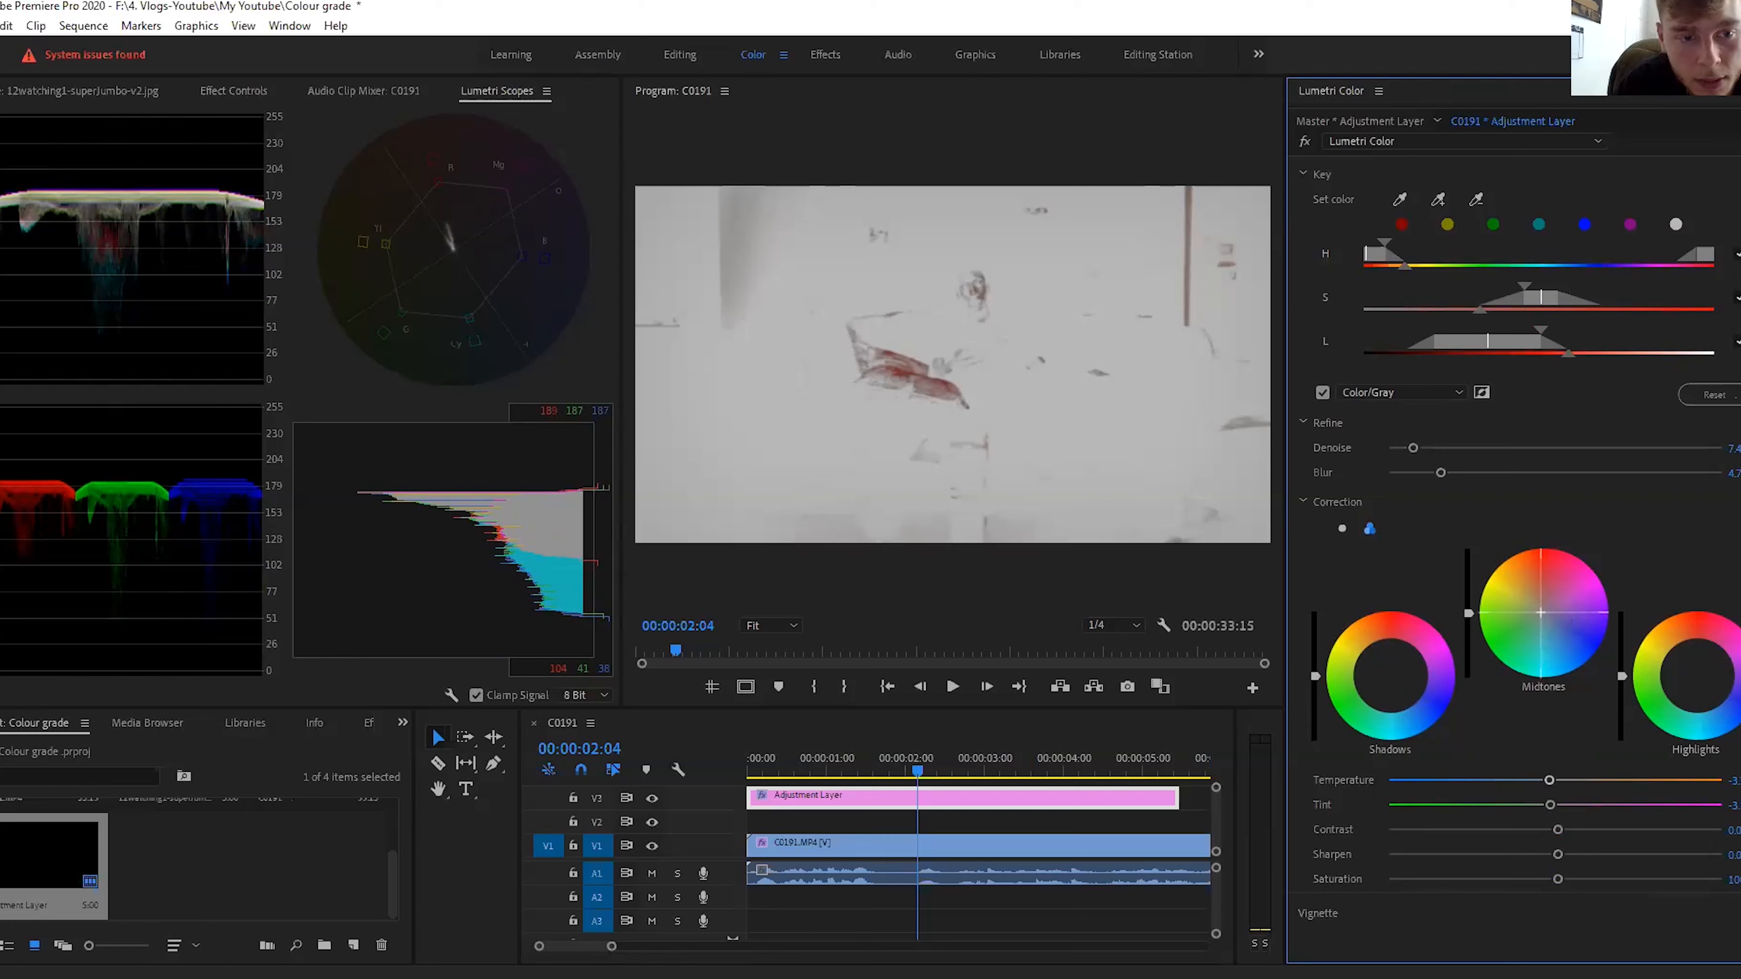
drag(1541, 612, 1530, 609)
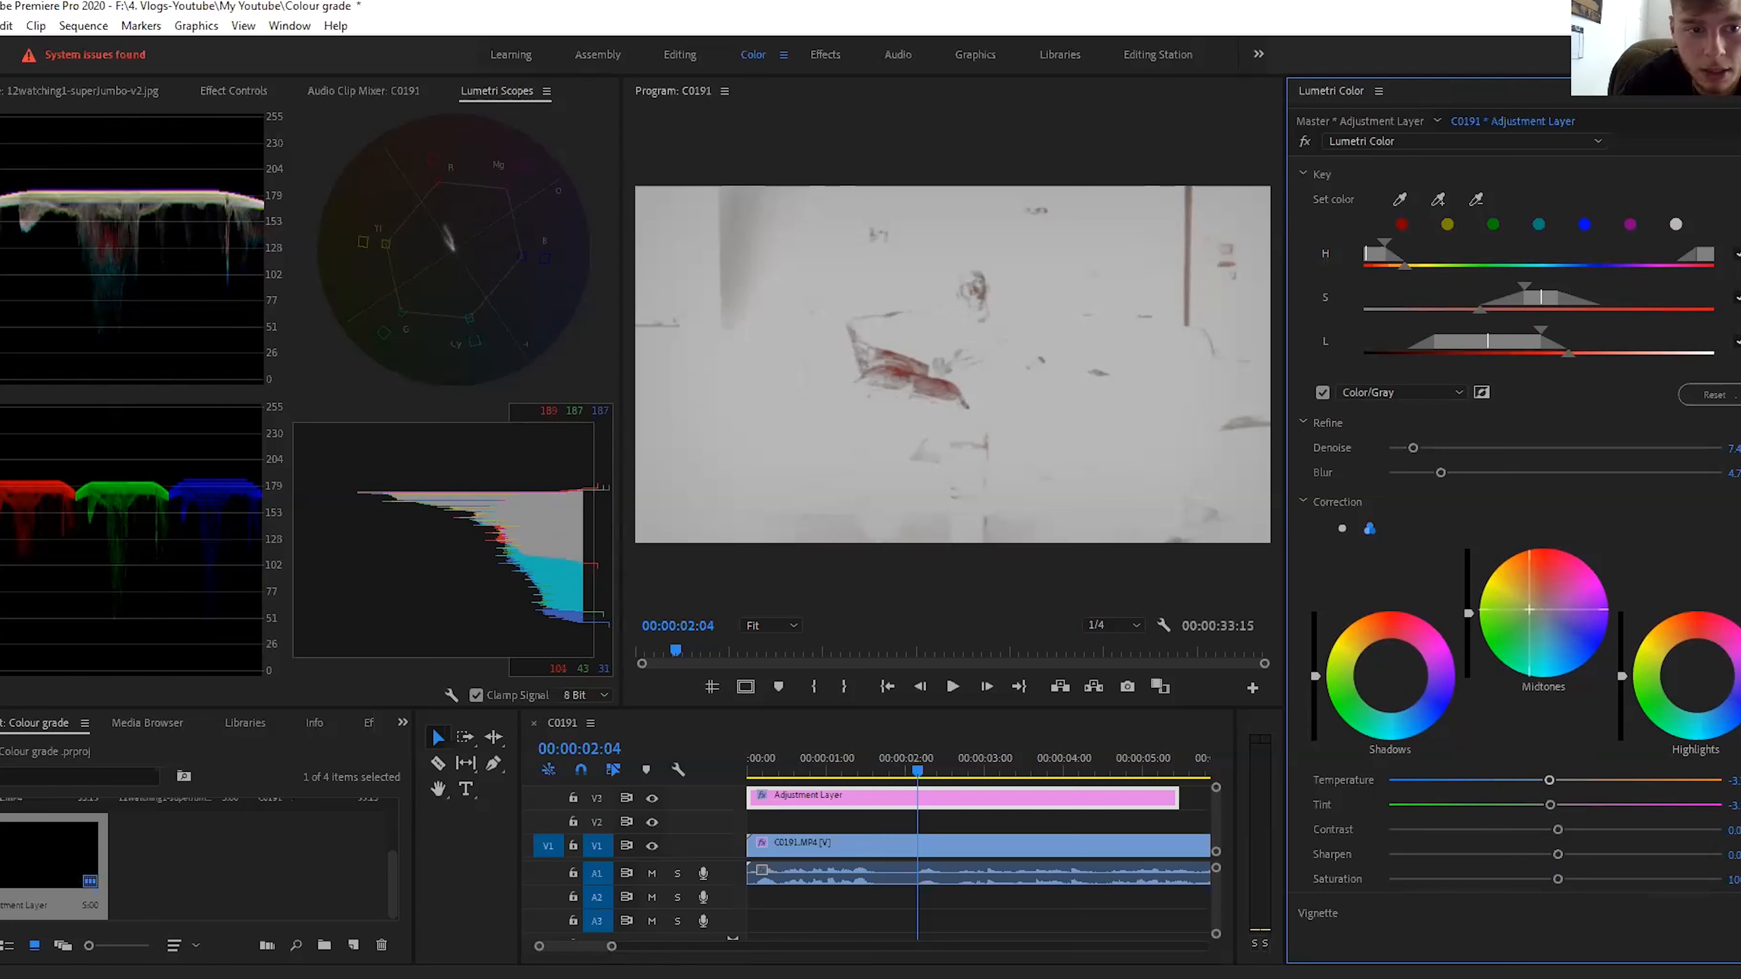
click(1387, 679)
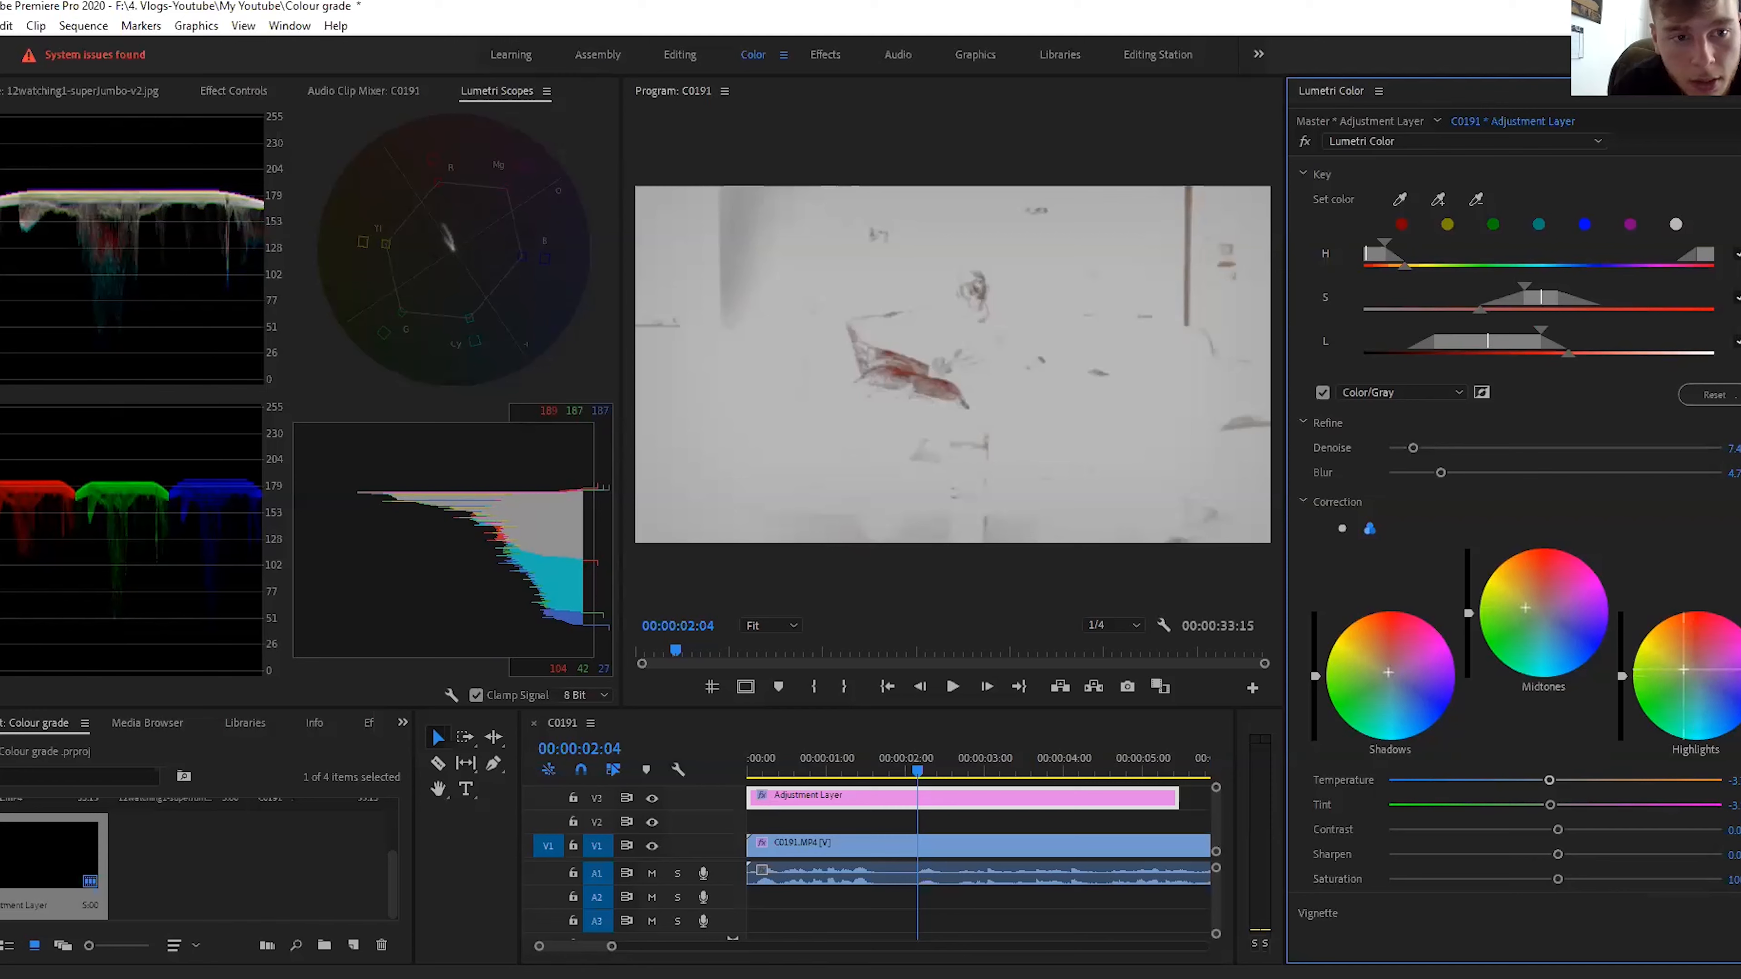
drag(1683, 670, 1693, 675)
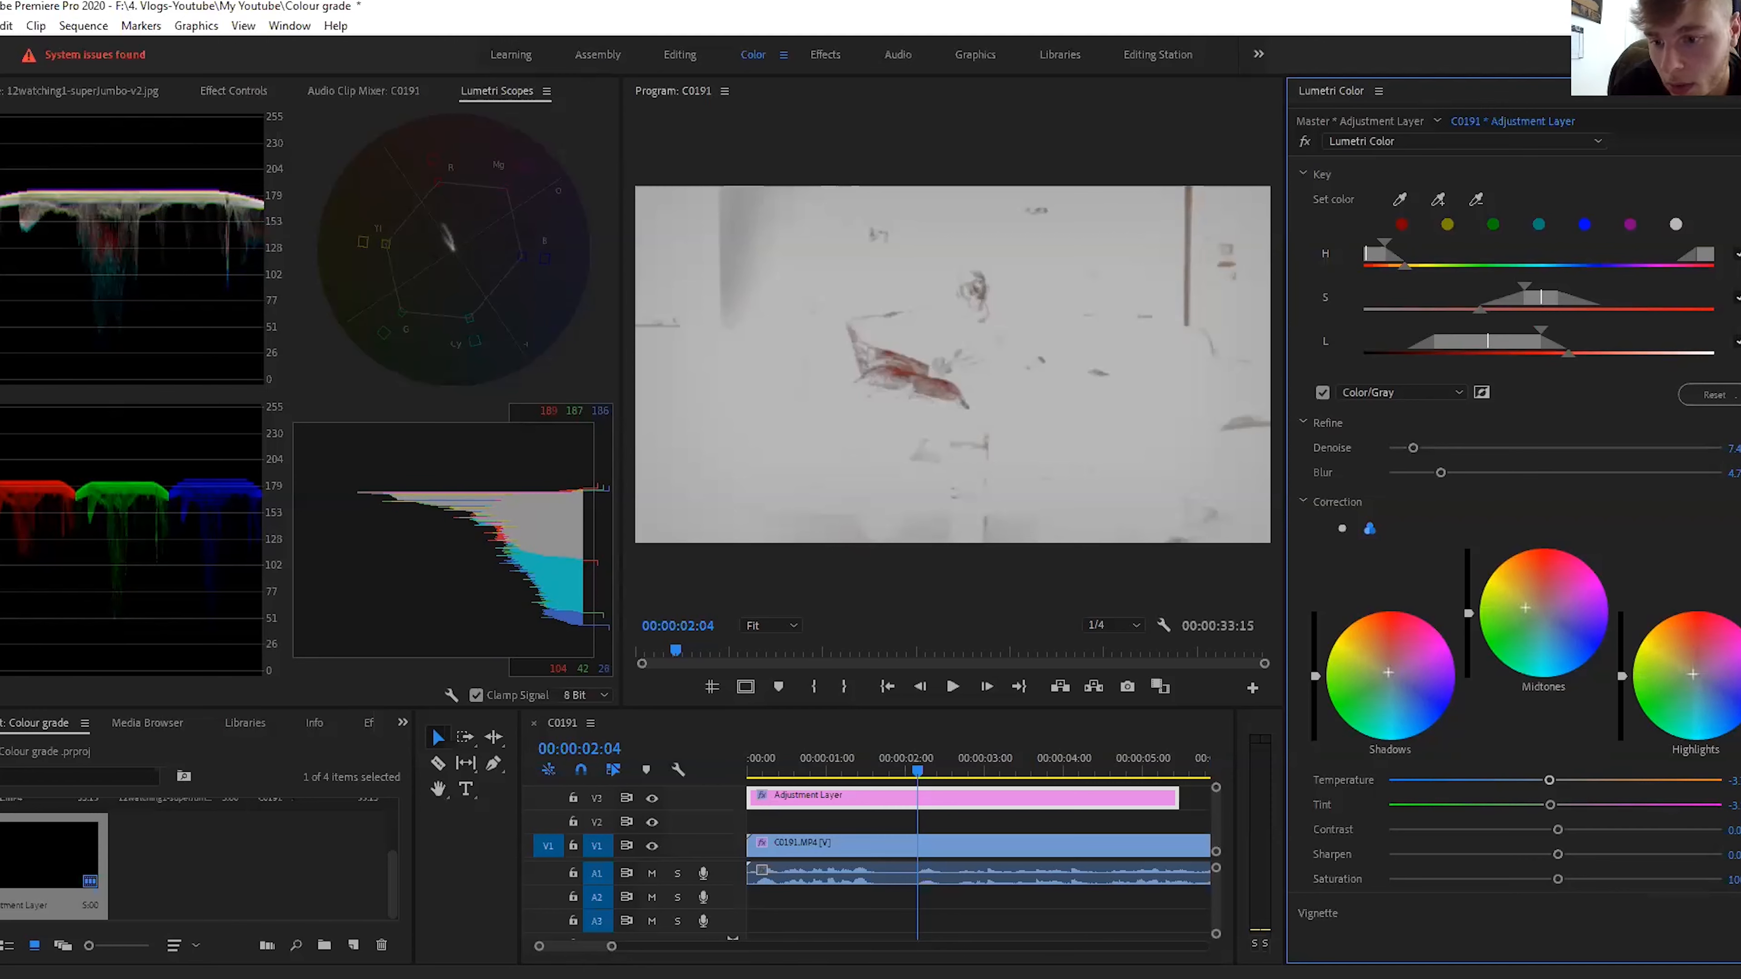
Step: Hide the key mask preview and toggle HSL Secondary off and on to compare the frame with and without the correction
scroll(1374, 645, down, 1)
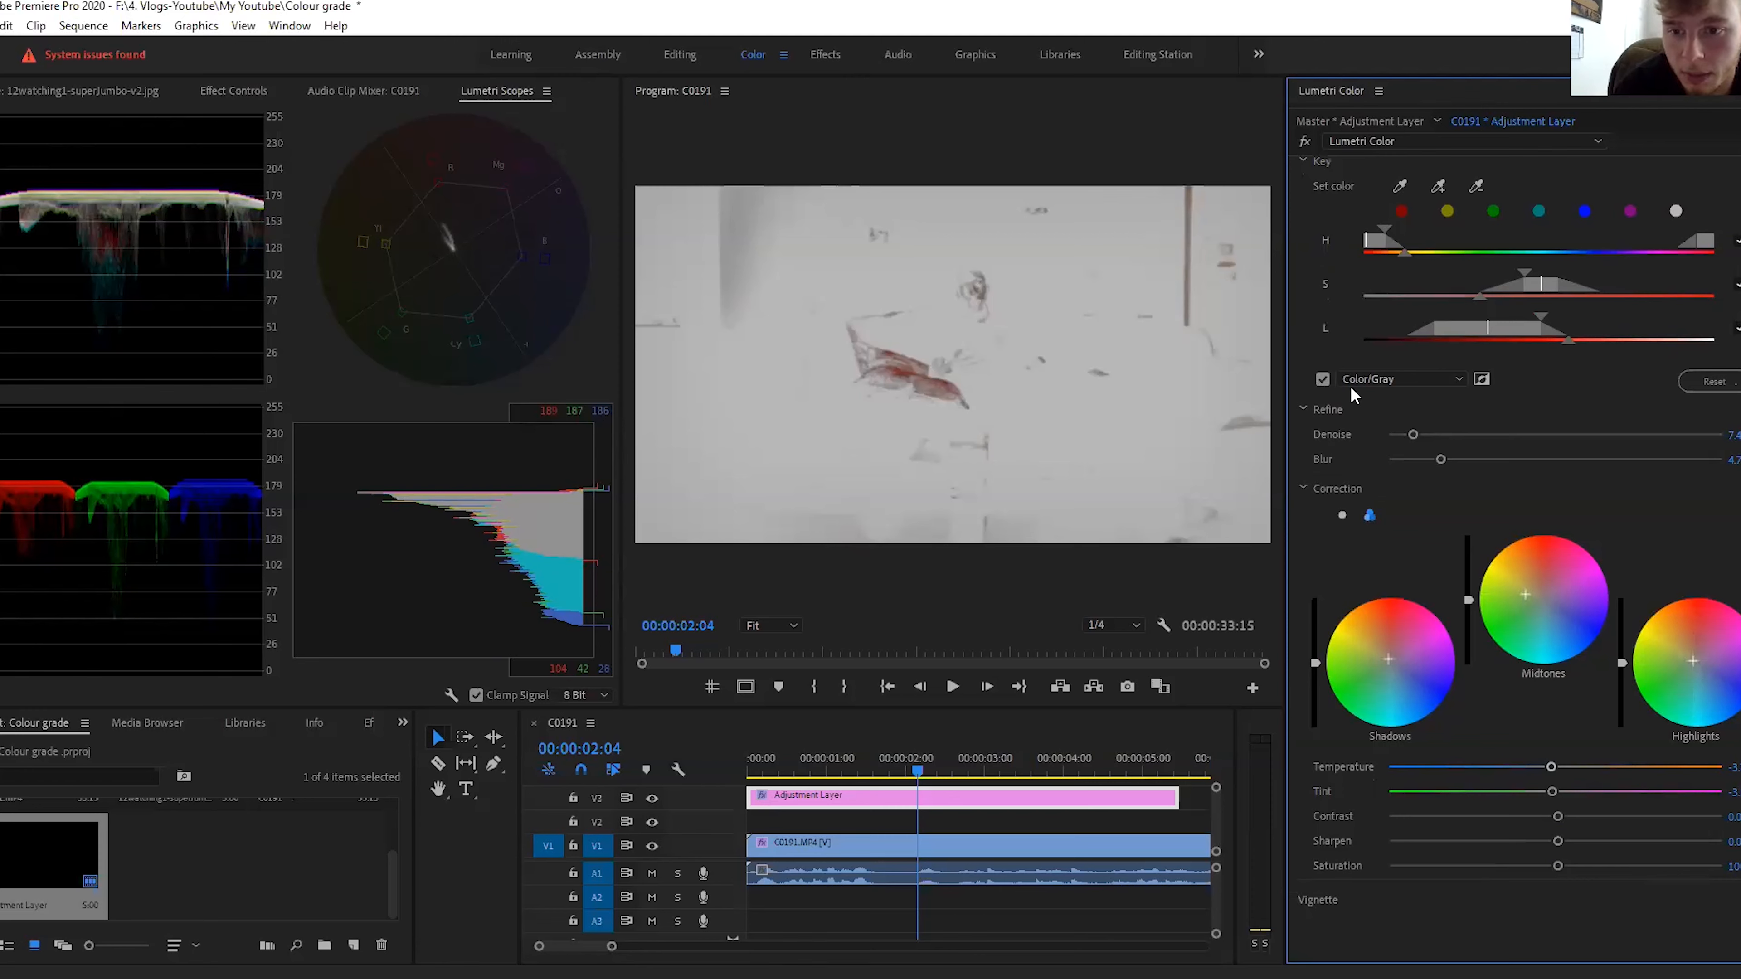
click(1324, 380)
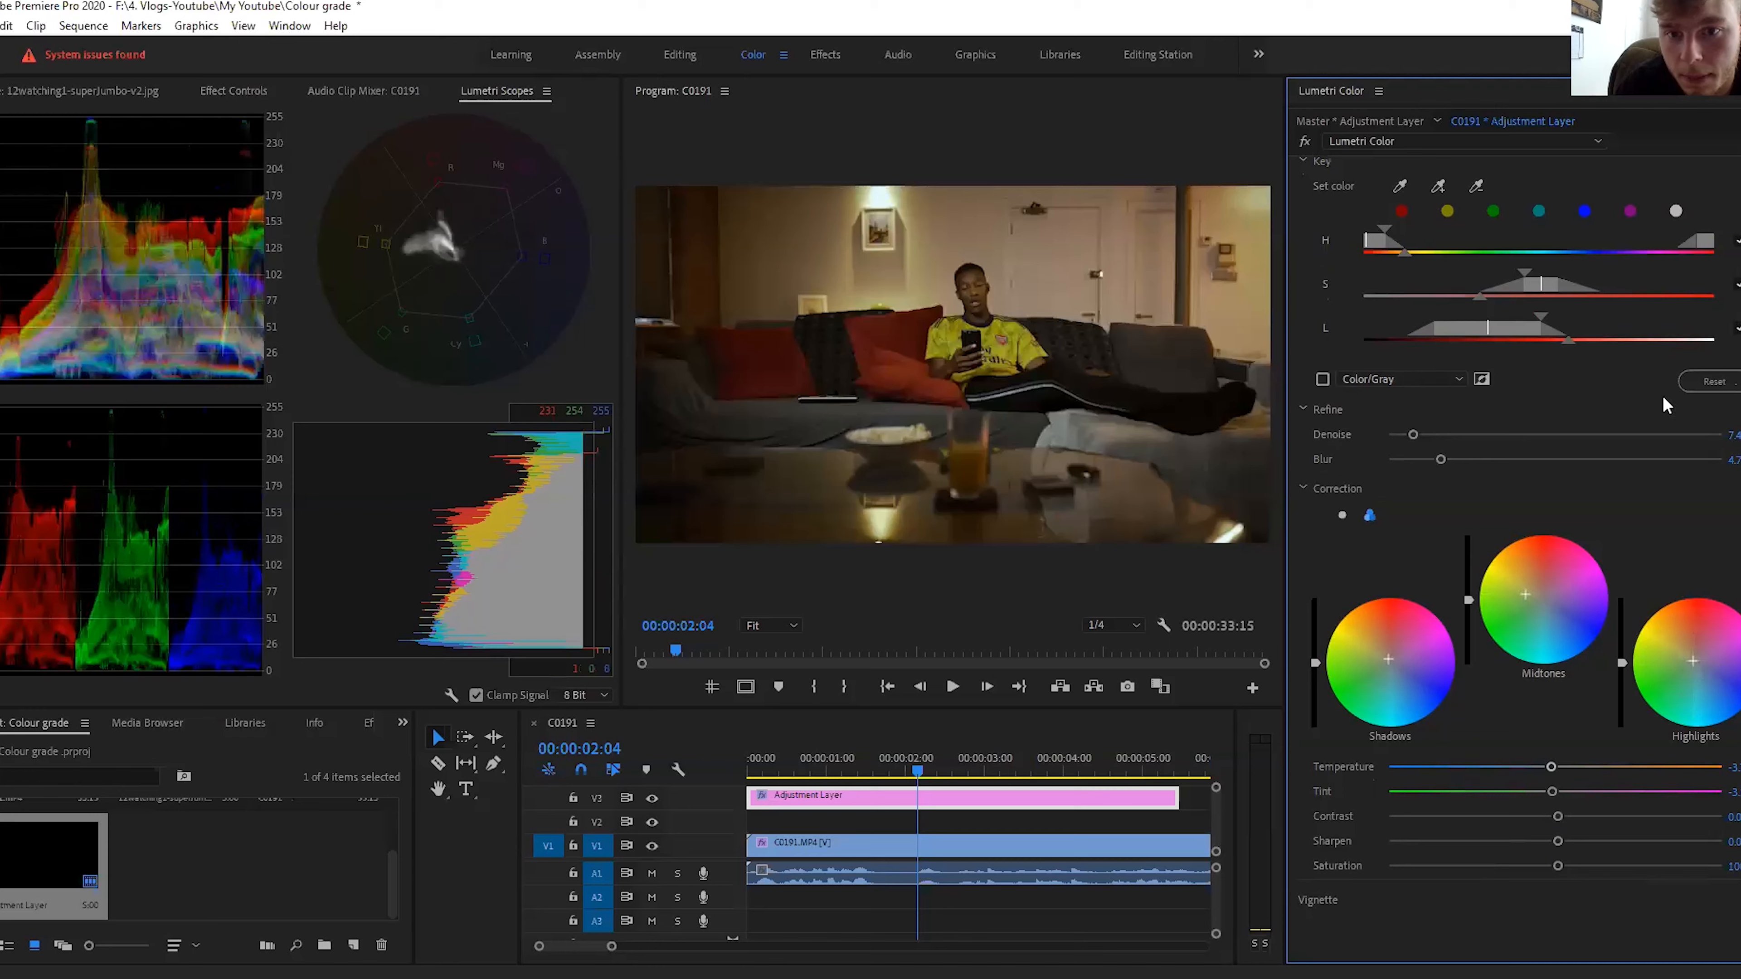
scroll(1519, 554, up, 3)
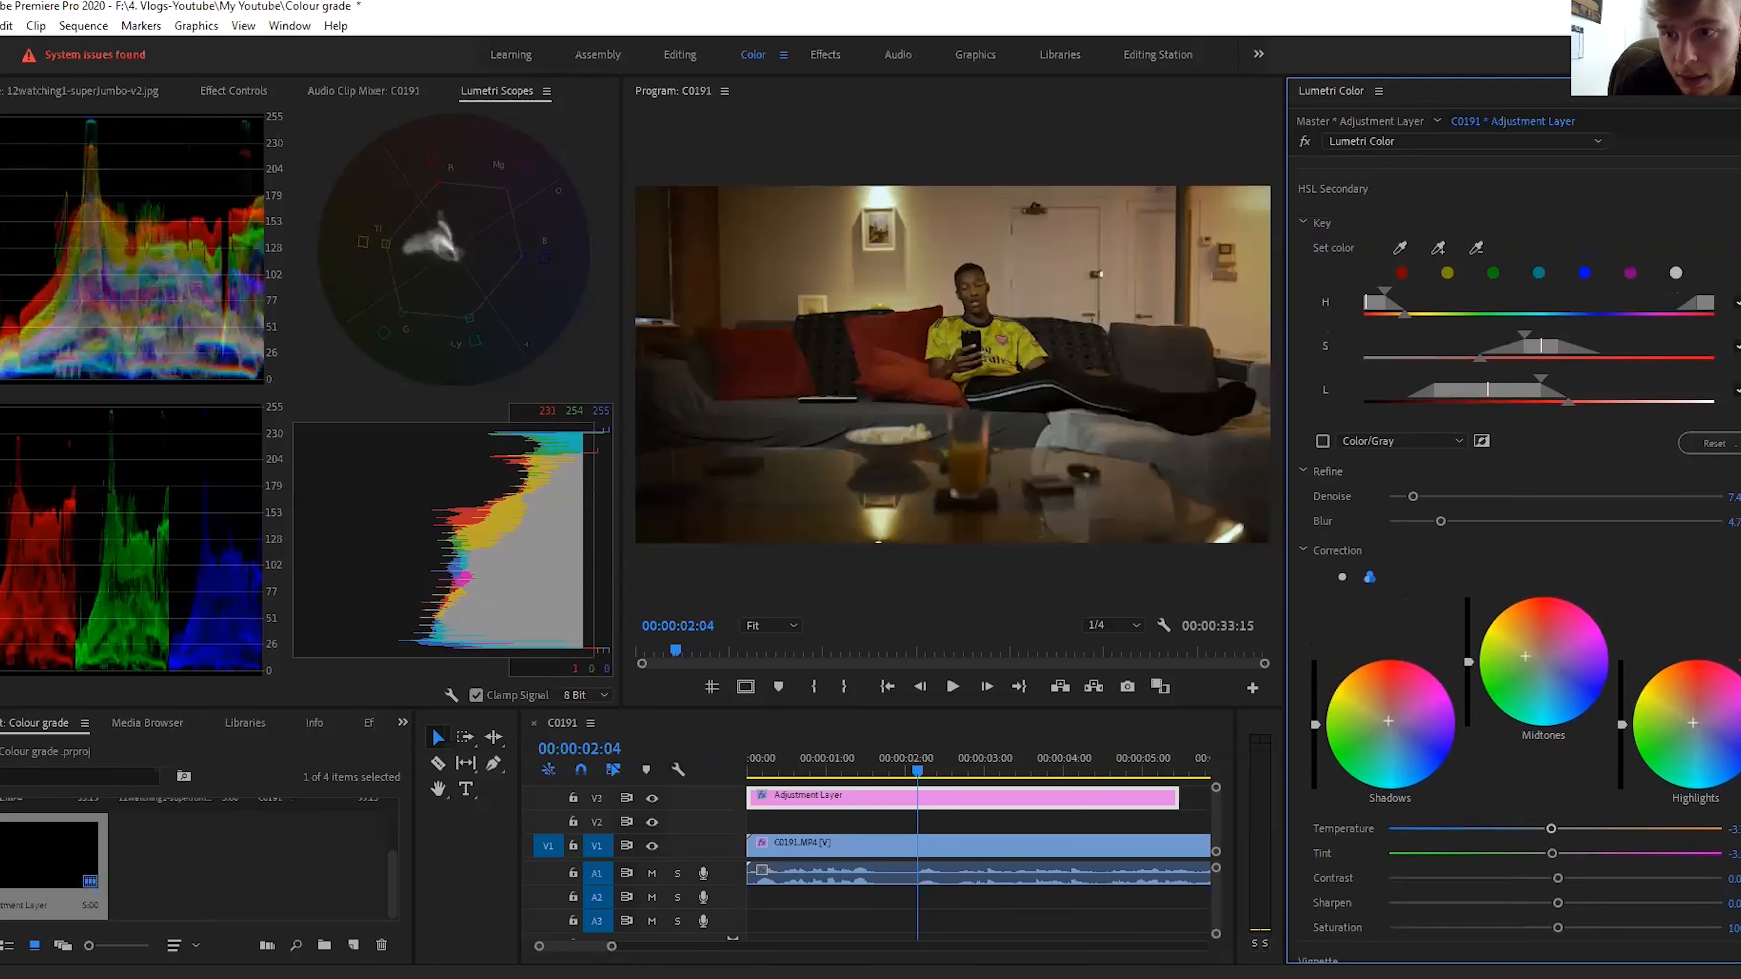
click(1739, 209)
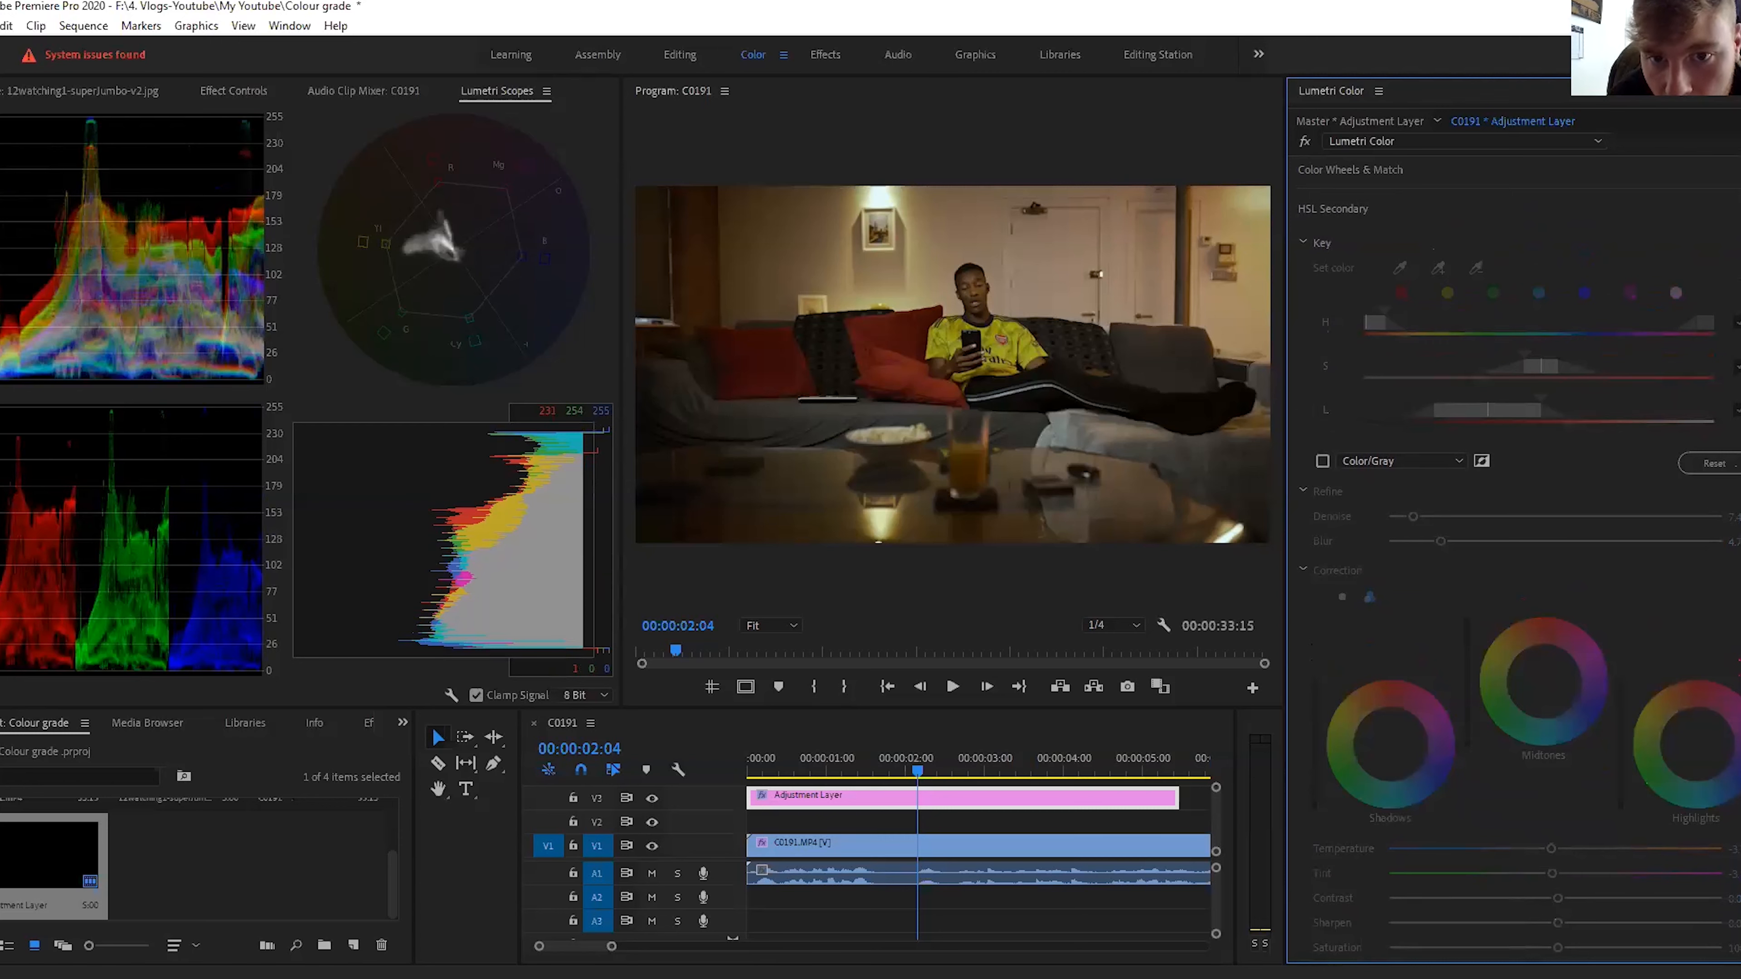
click(1738, 208)
click(1738, 209)
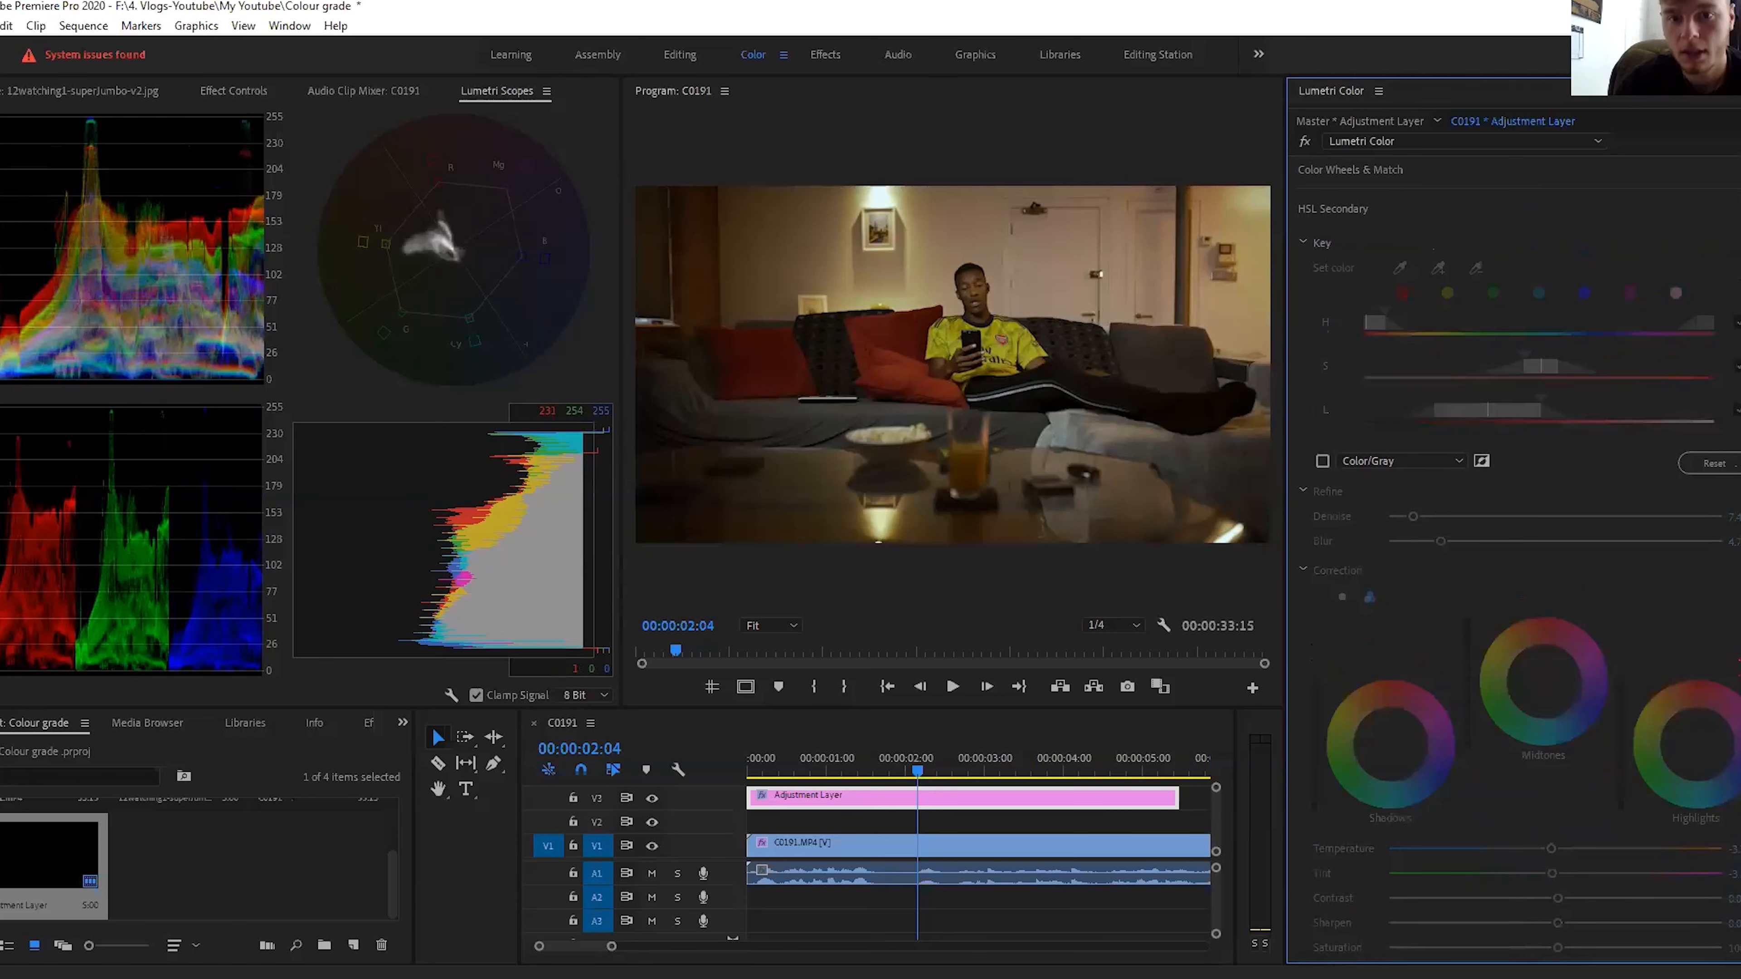
click(1738, 209)
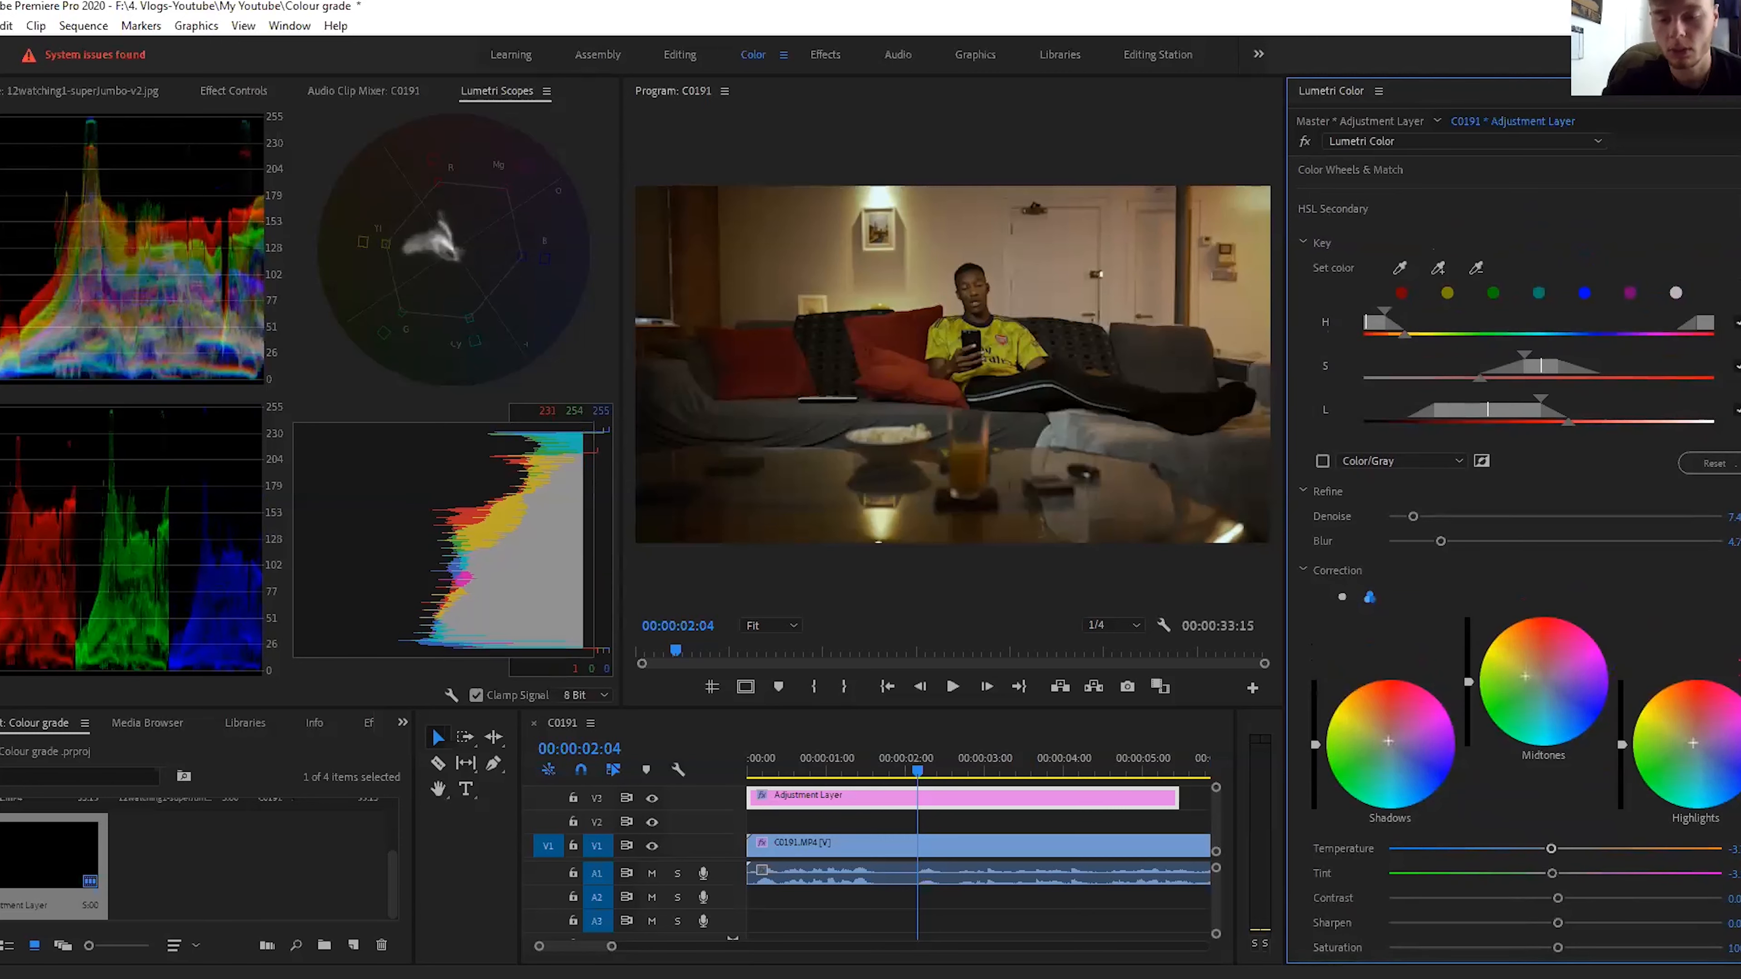
Step: Show the key mask again and nudge the secondary correction's shadows and midtones slightly further toward orange-yellow
click(1322, 460)
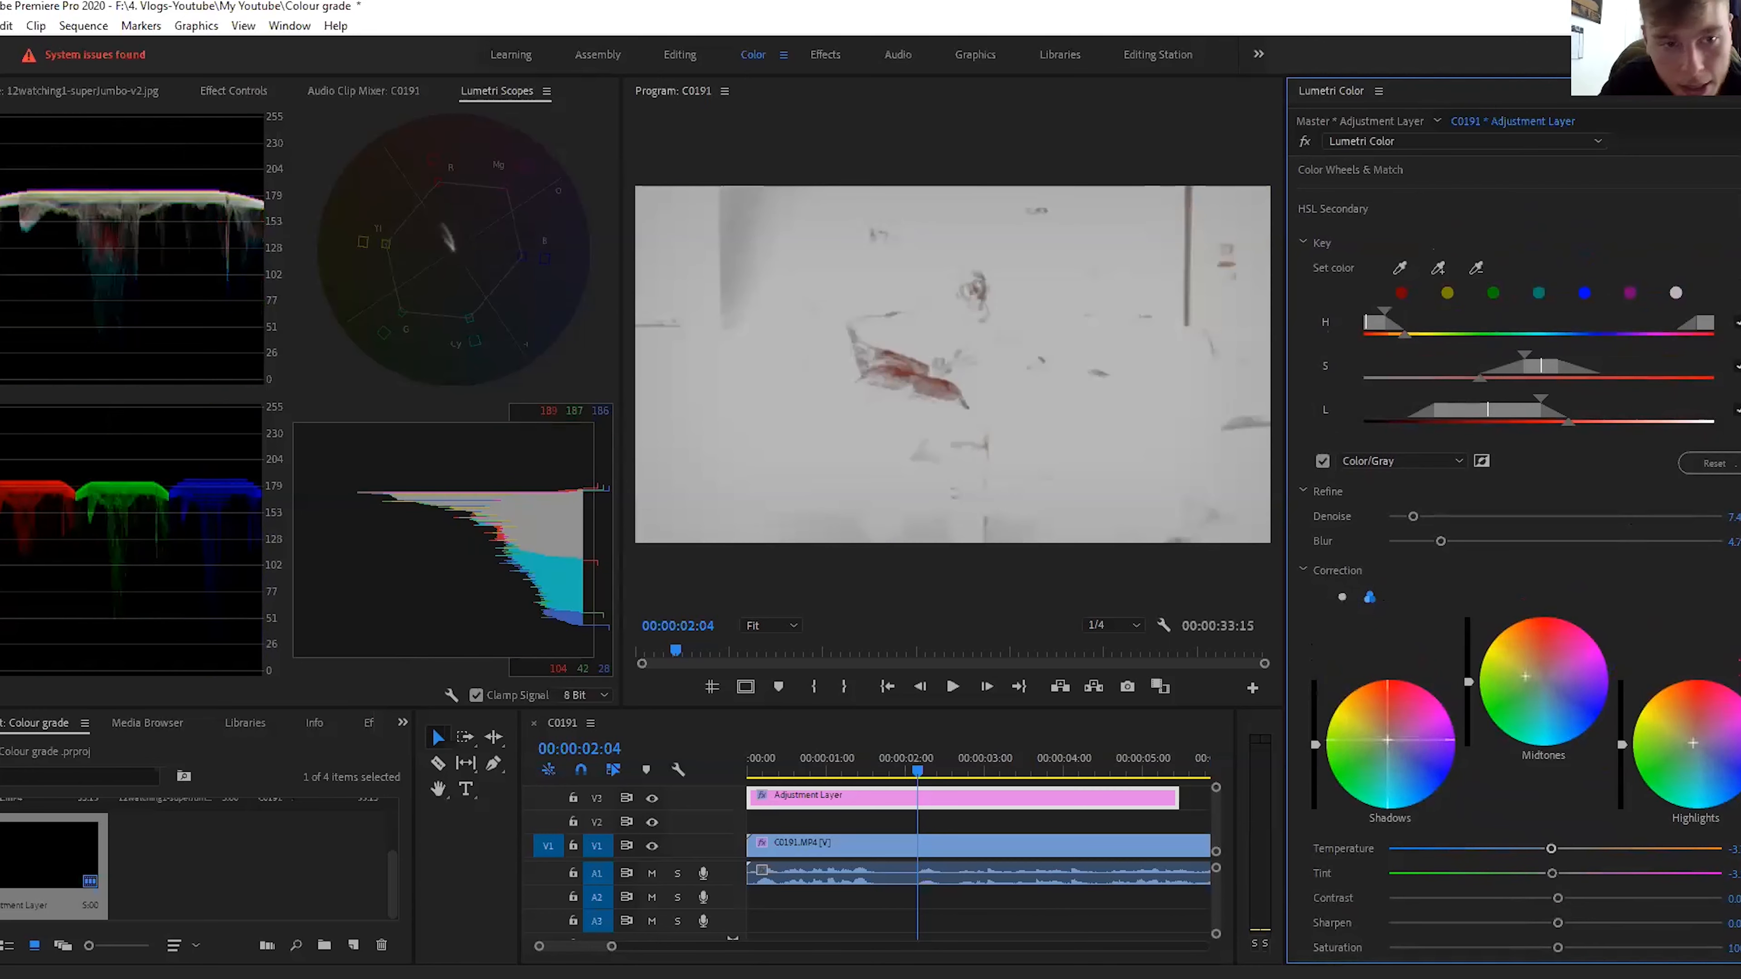
drag(1387, 740, 1385, 738)
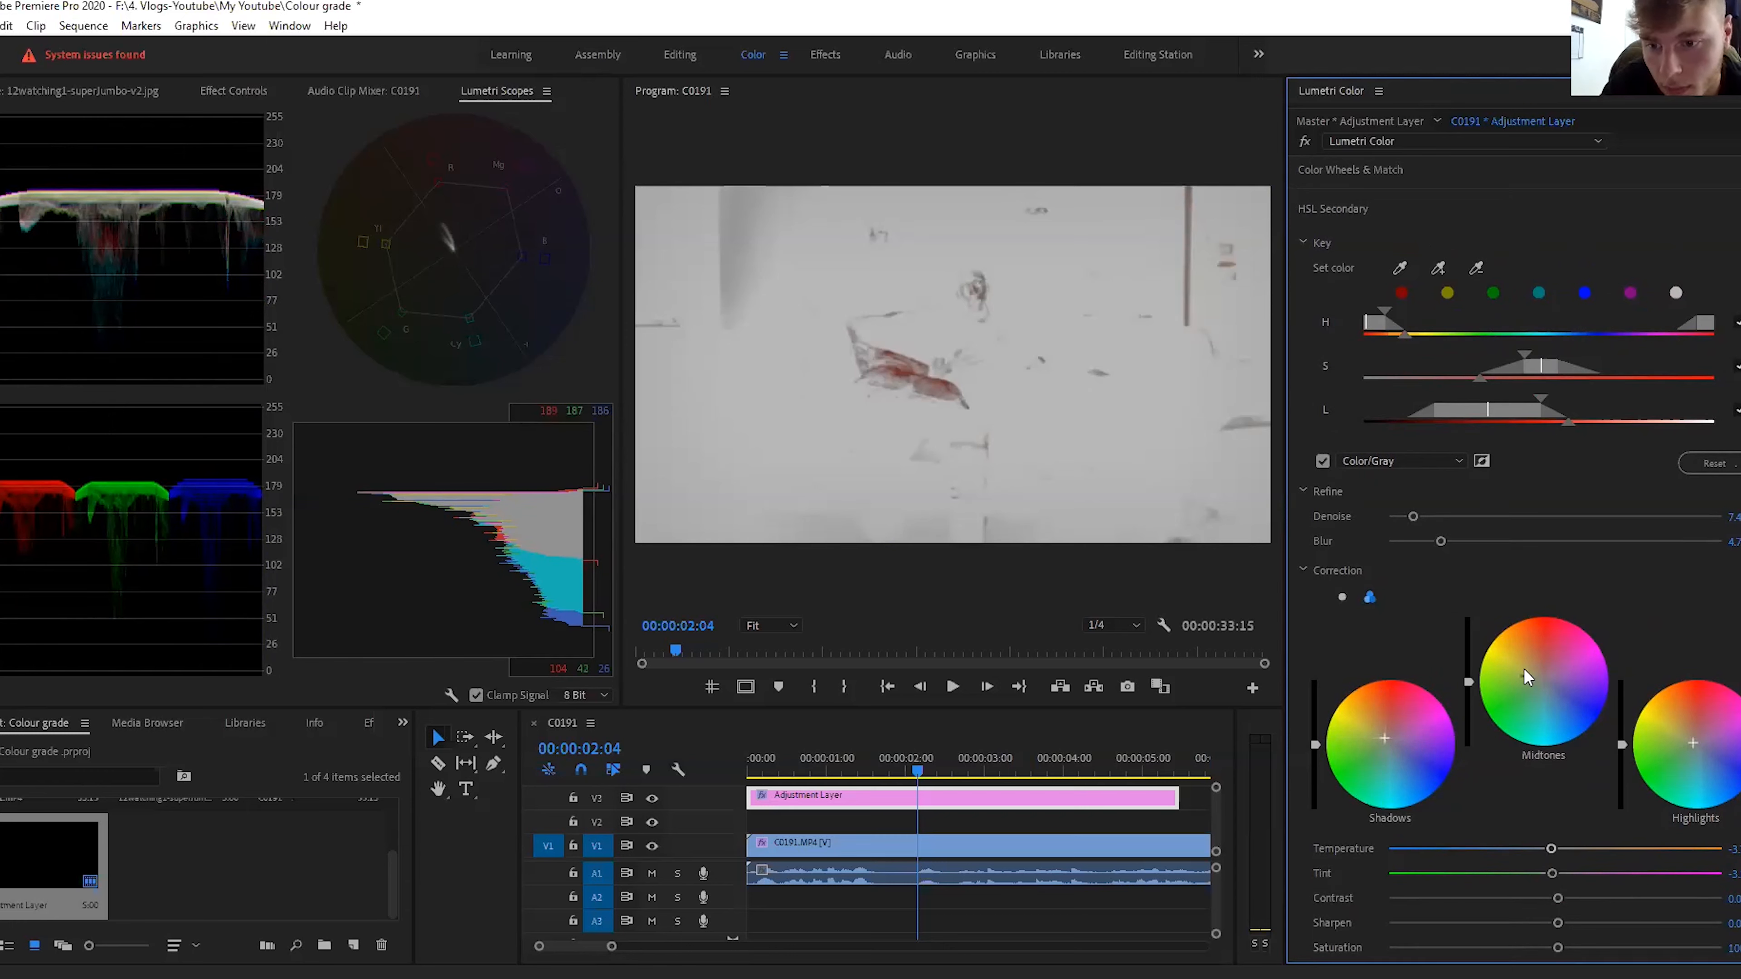
drag(1522, 674, 1522, 672)
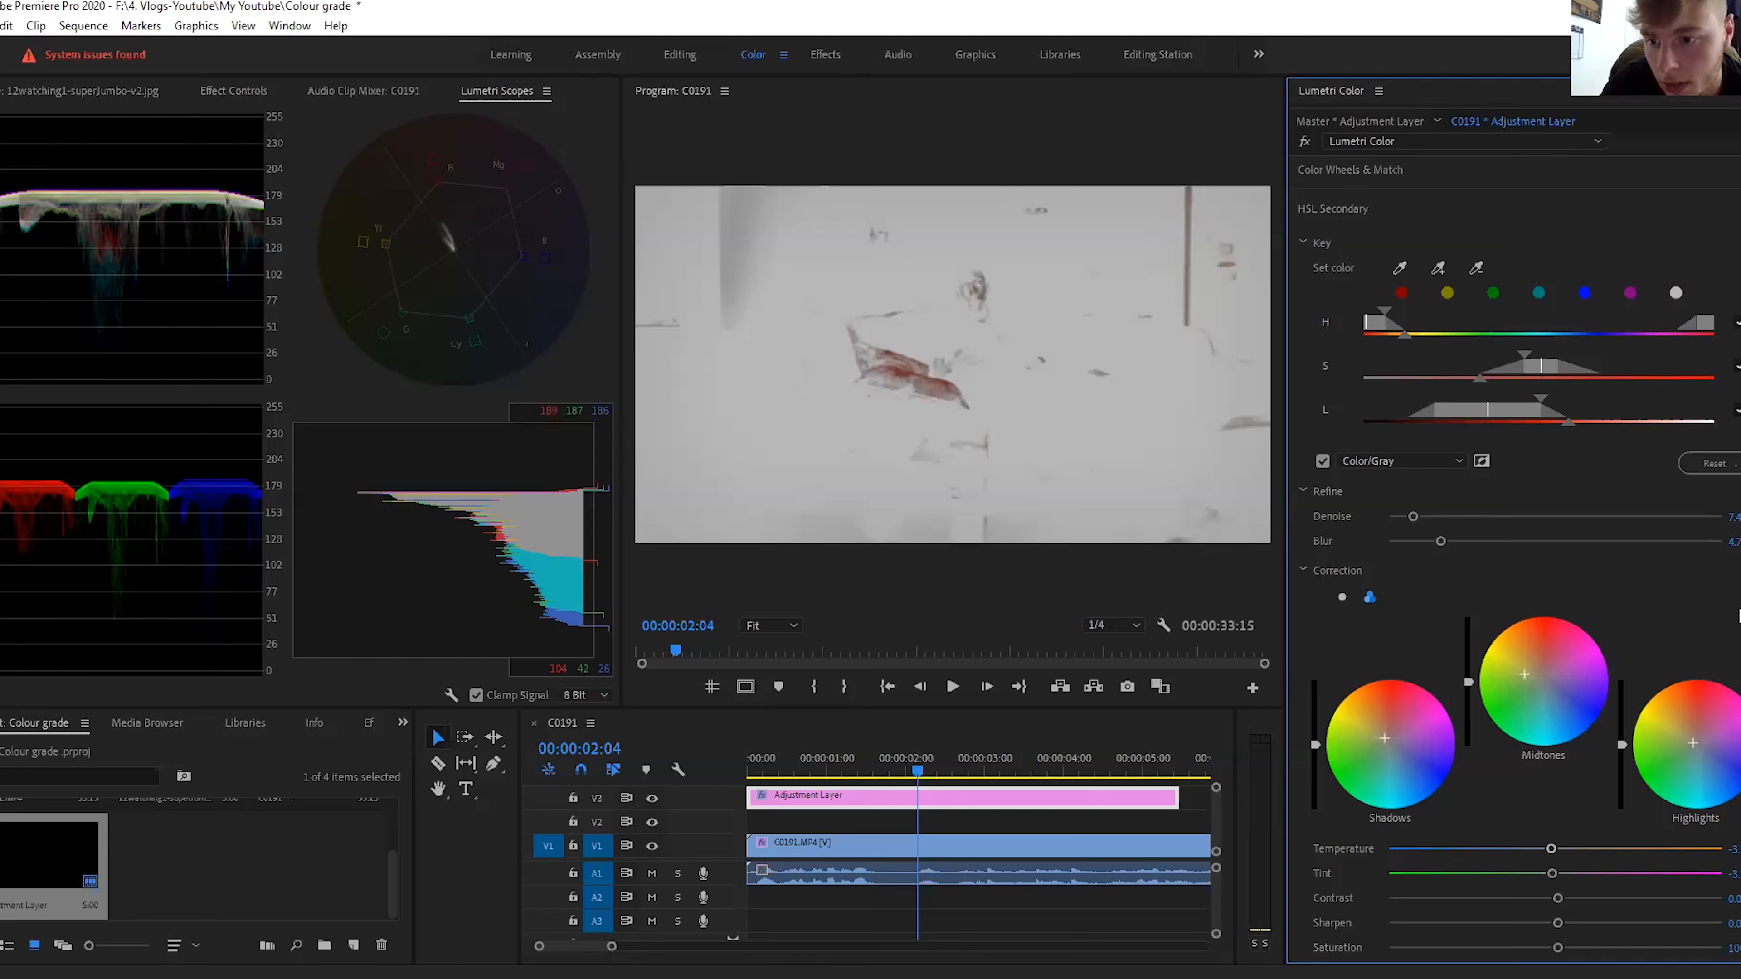
Step: Set the secondary correction's Temperature to about 9.4, Tint to about -10, Contrast to about 6.6 and Saturation to about 97
scroll(1519, 558, down, 2)
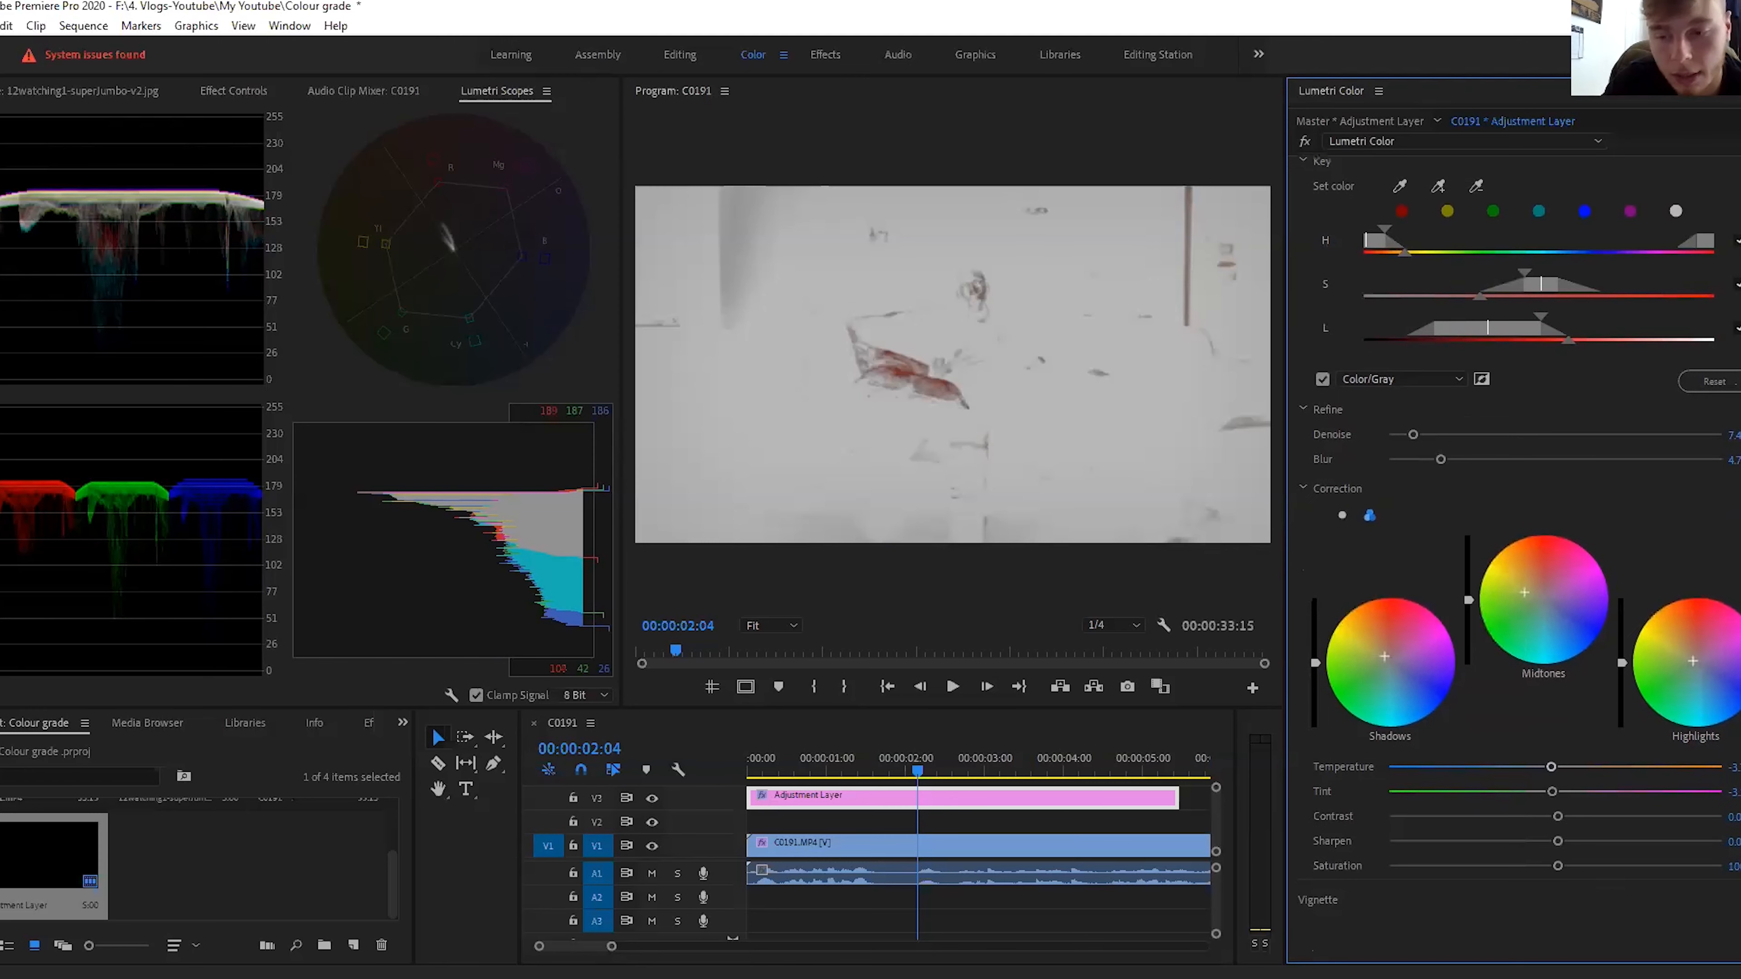
drag(1553, 767, 1572, 771)
click(1522, 796)
drag(1523, 796, 1537, 796)
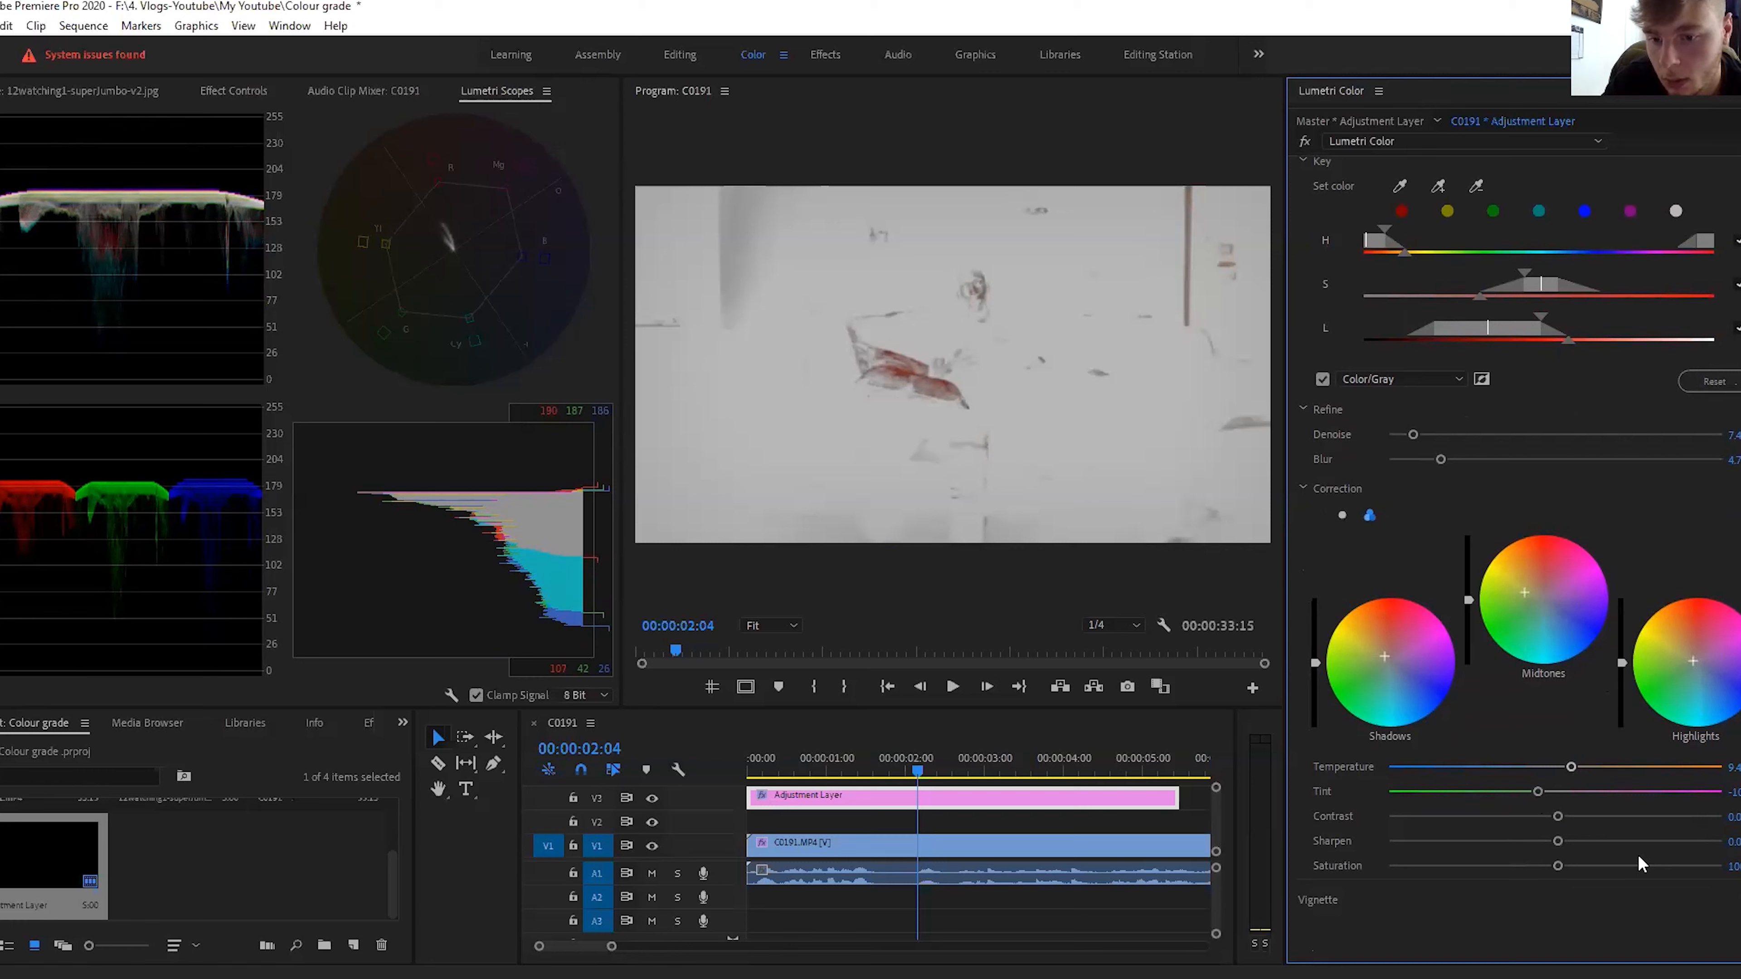
mouse_move(1559, 817)
mouse_down()
mouse_move(1496, 826)
mouse_move(1621, 815)
mouse_move(1564, 825)
mouse_up()
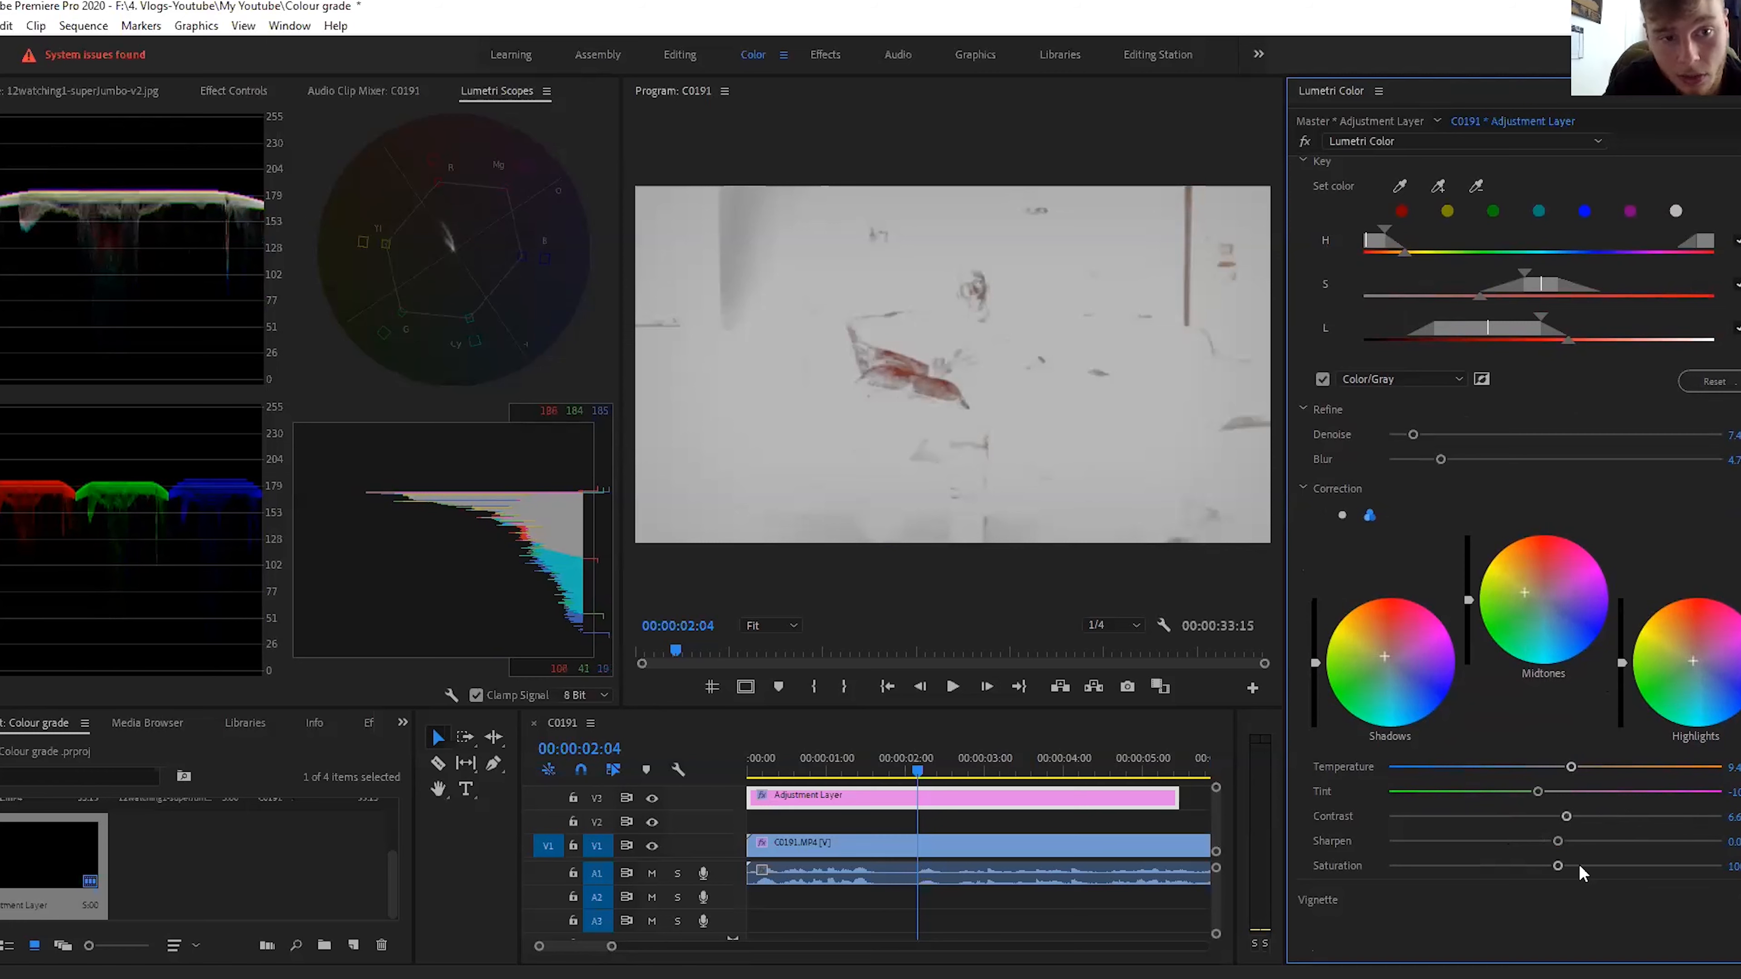
mouse_move(1580, 866)
mouse_down()
mouse_move(1462, 867)
mouse_move(1548, 867)
mouse_up()
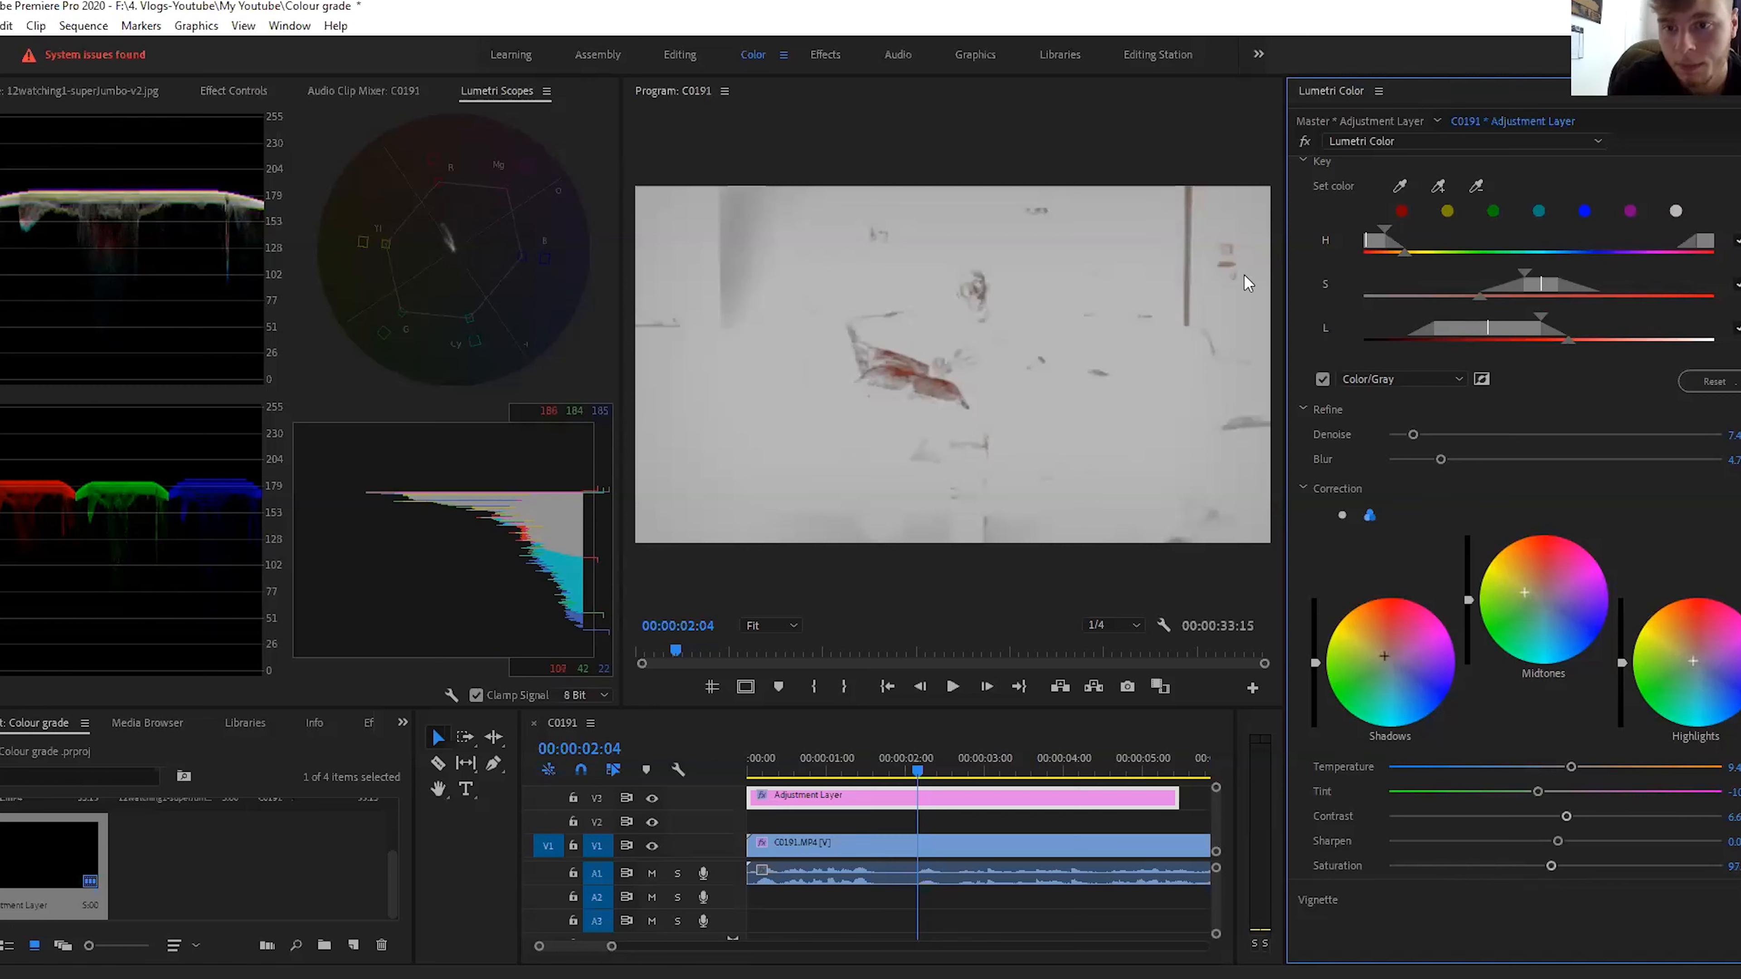
Step: Turn off the key mask preview and view the program frame at 50% to inspect the corrected reds
click(1322, 380)
click(782, 627)
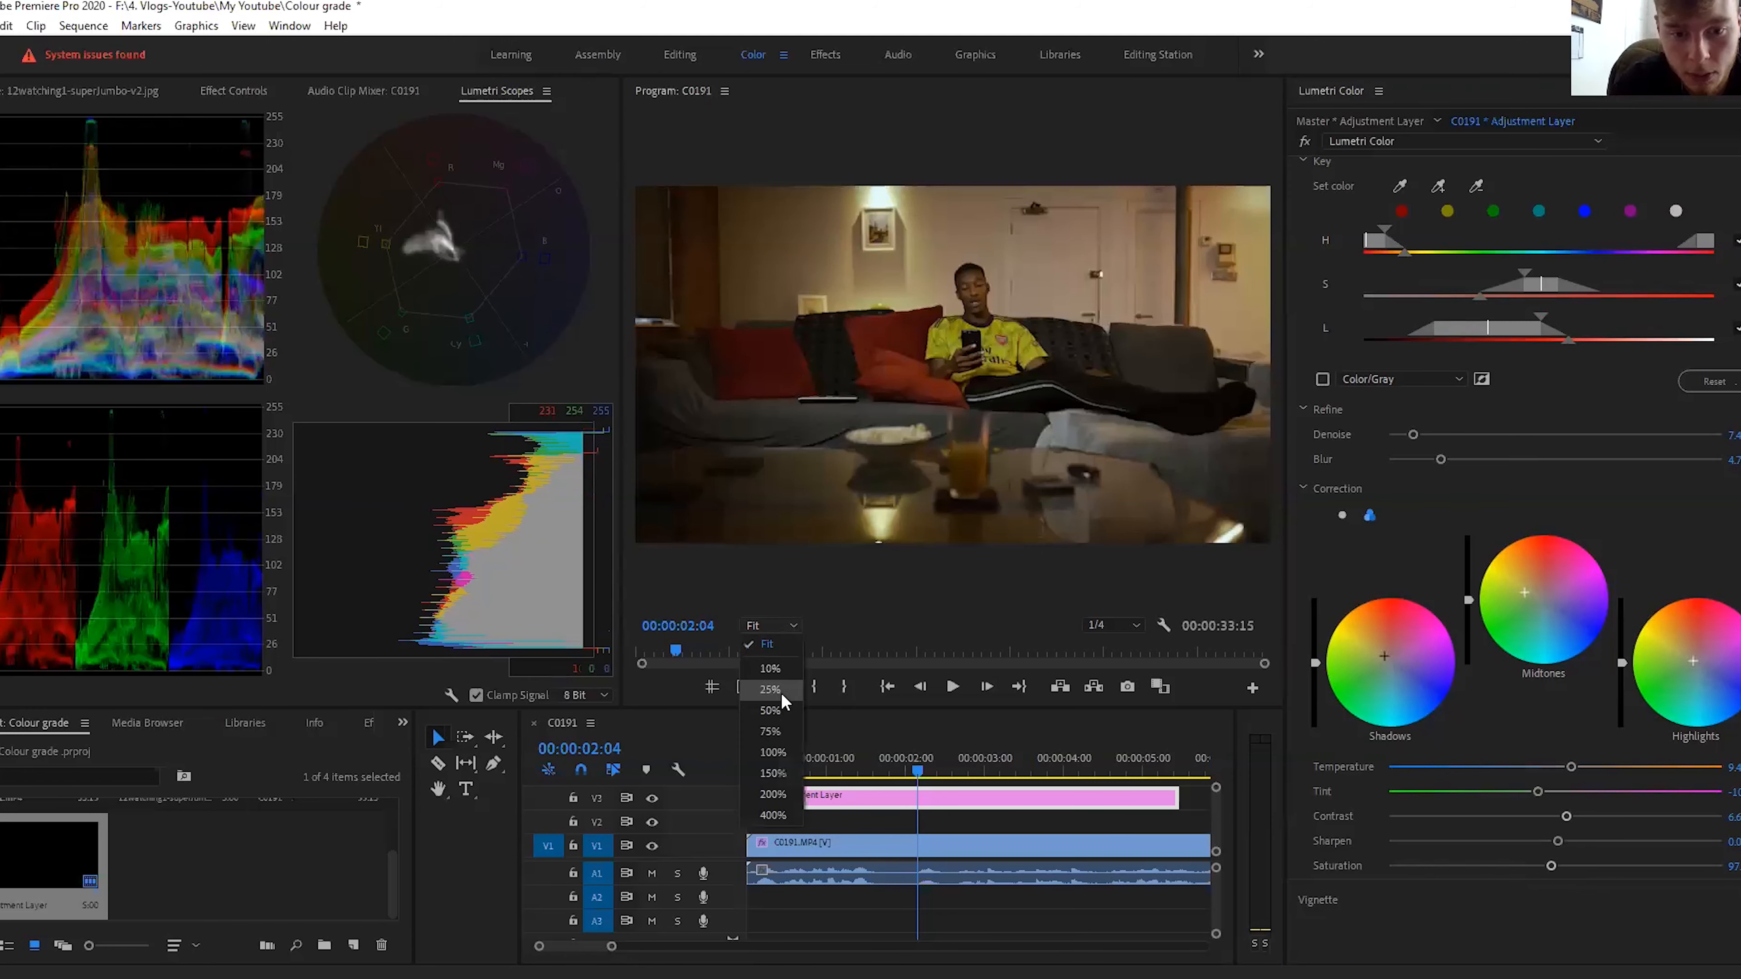
click(780, 711)
scroll(1508, 549, up, 3)
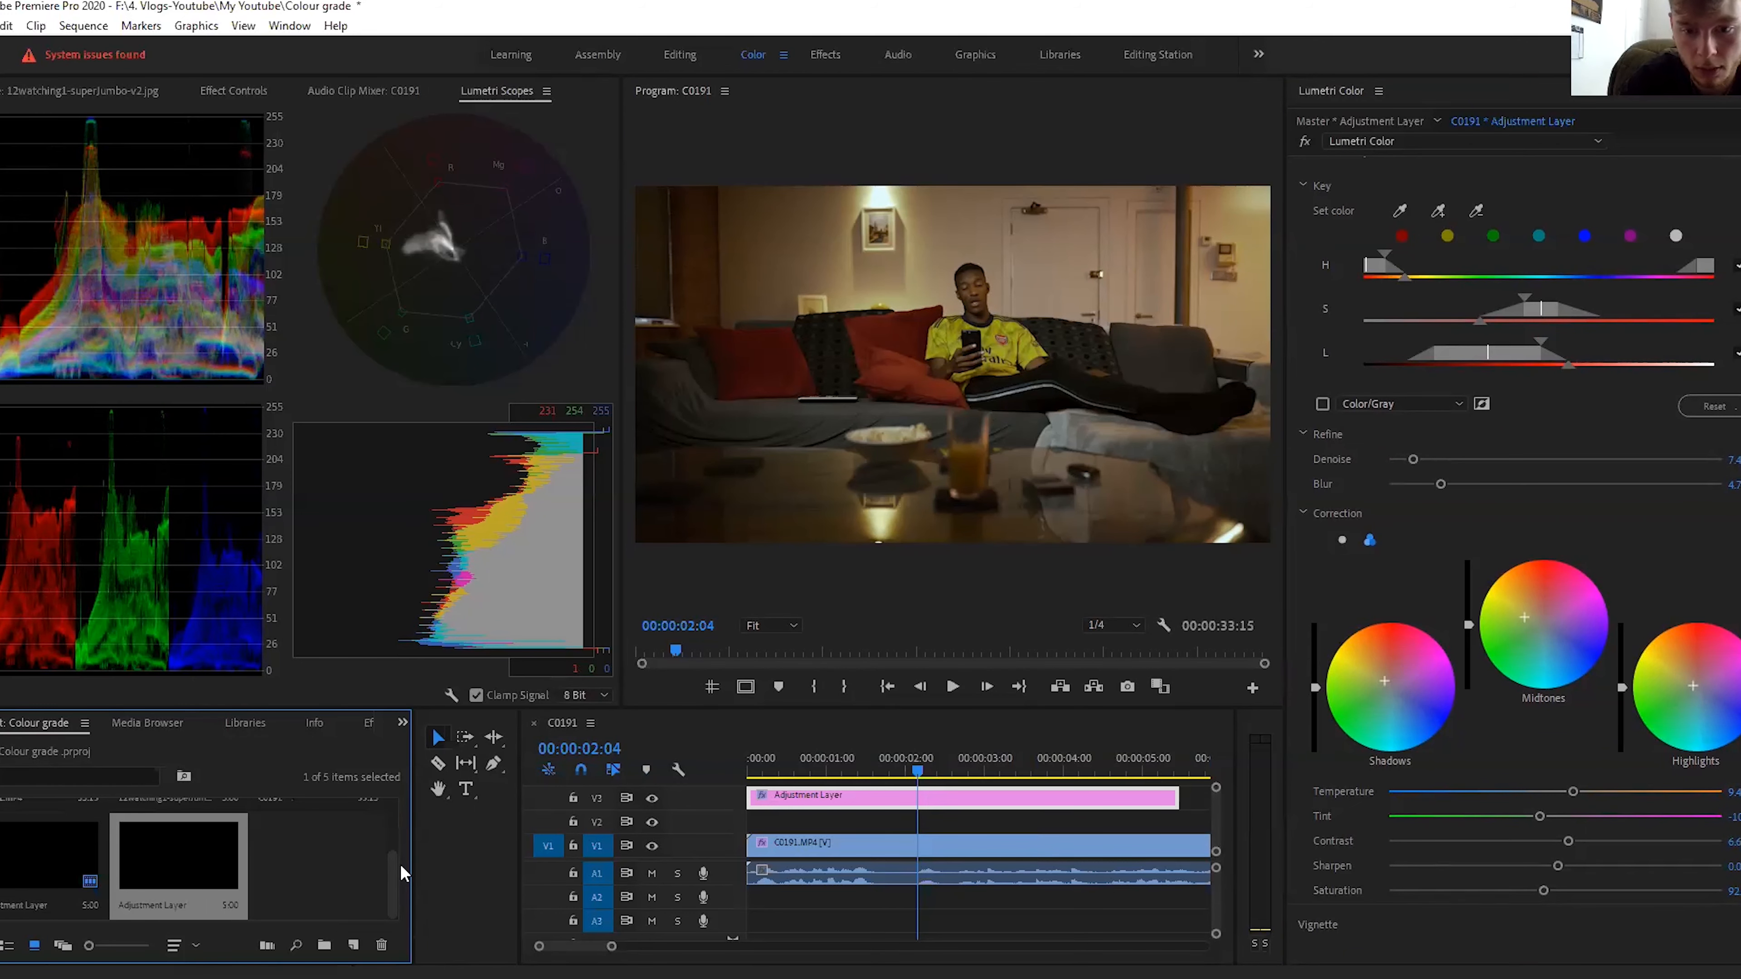
Step: Place the new adjustment layer on track V2 from the sequence start, matching the length of the layer on V3
drag(402, 873, 752, 821)
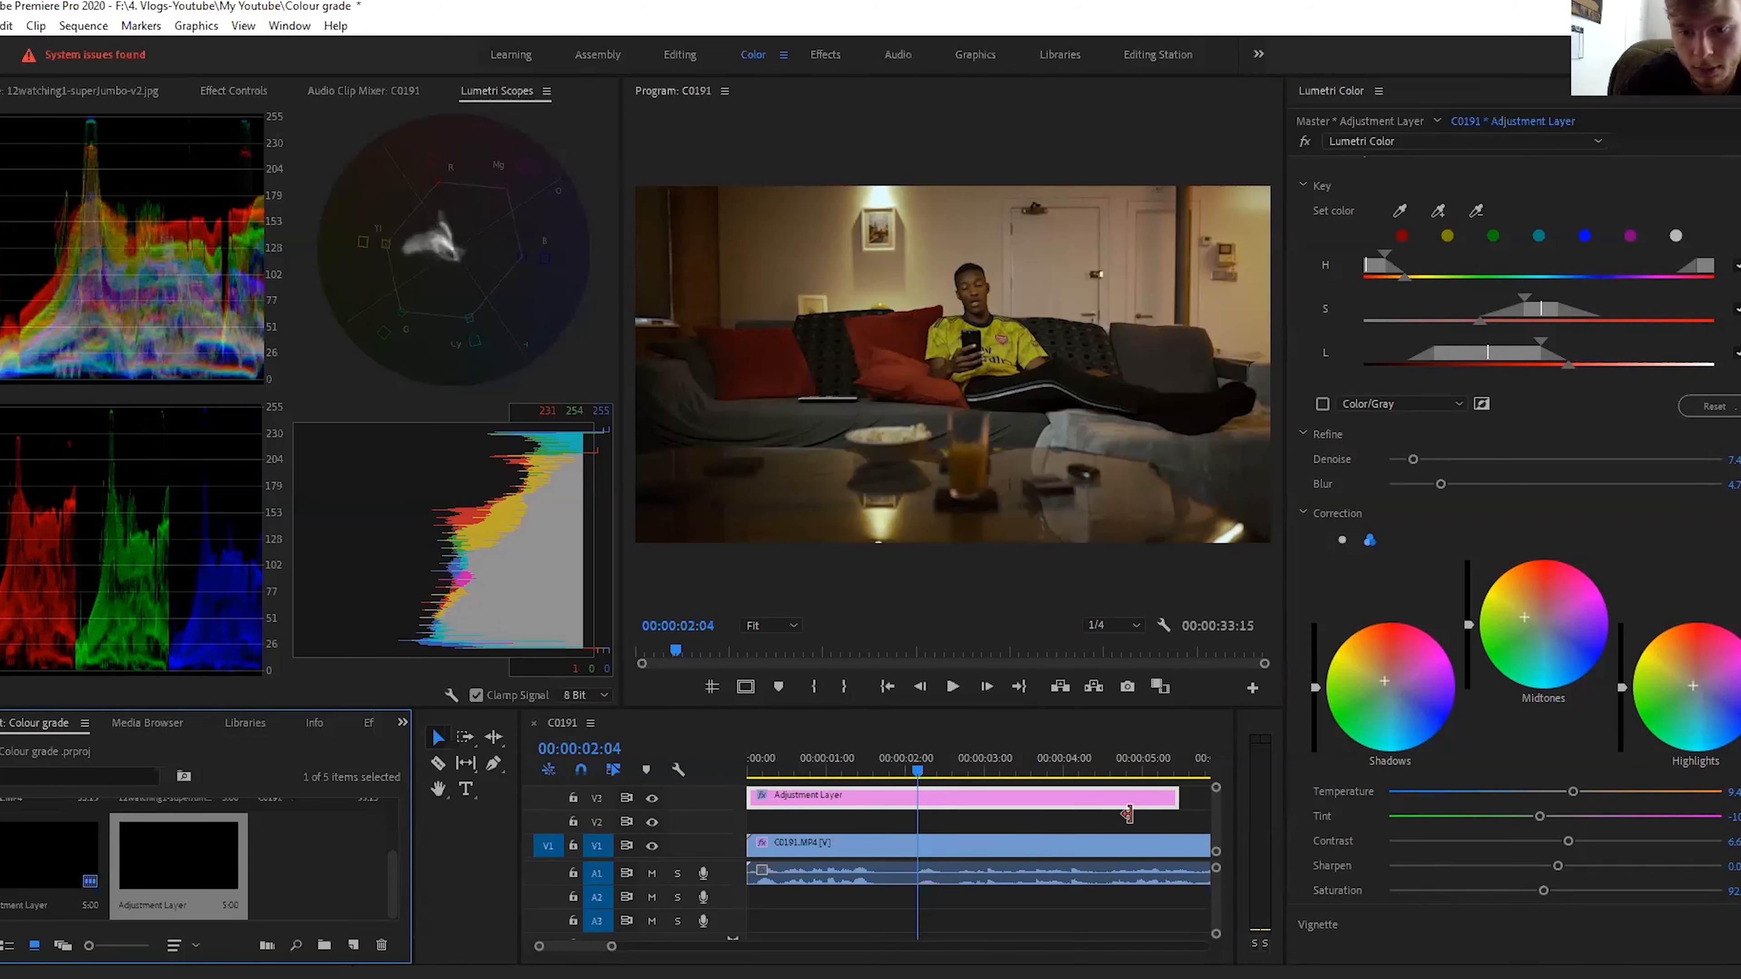
drag(1136, 820, 1178, 820)
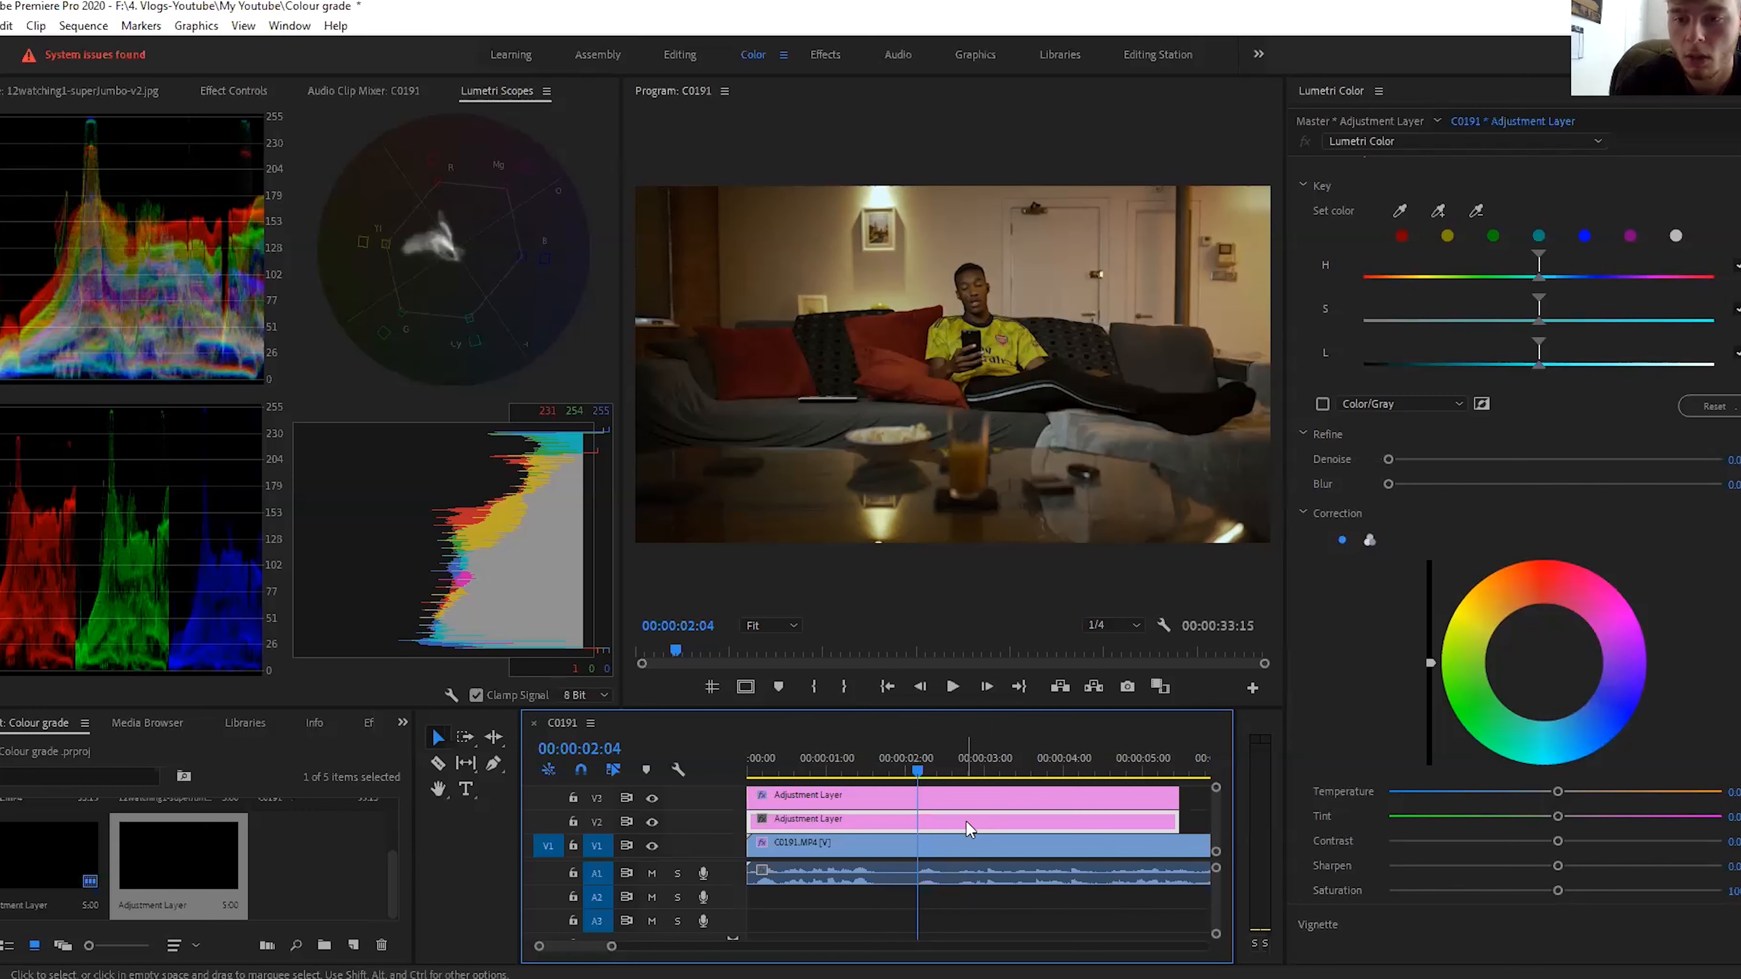
Step: Shift the V2 adjustment layer's shadows, midtones and highlights toward orange-yellow with the Lumetri colour wheels, moving the midtones most
click(1315, 662)
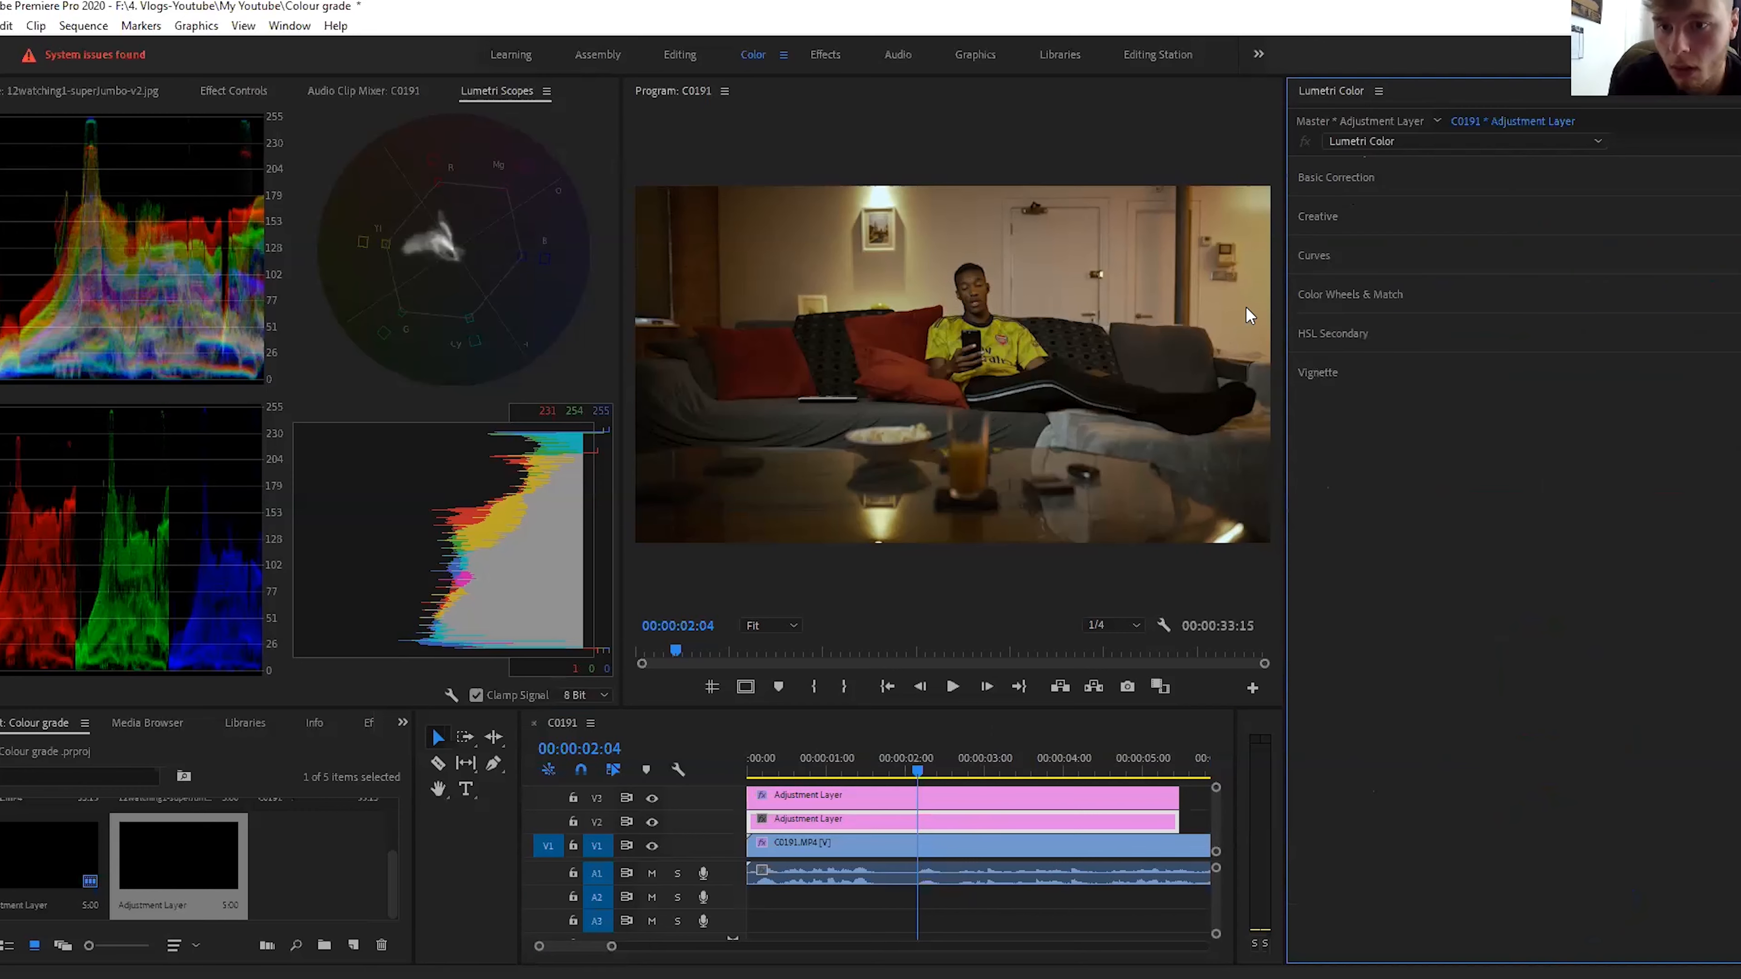
click(1333, 293)
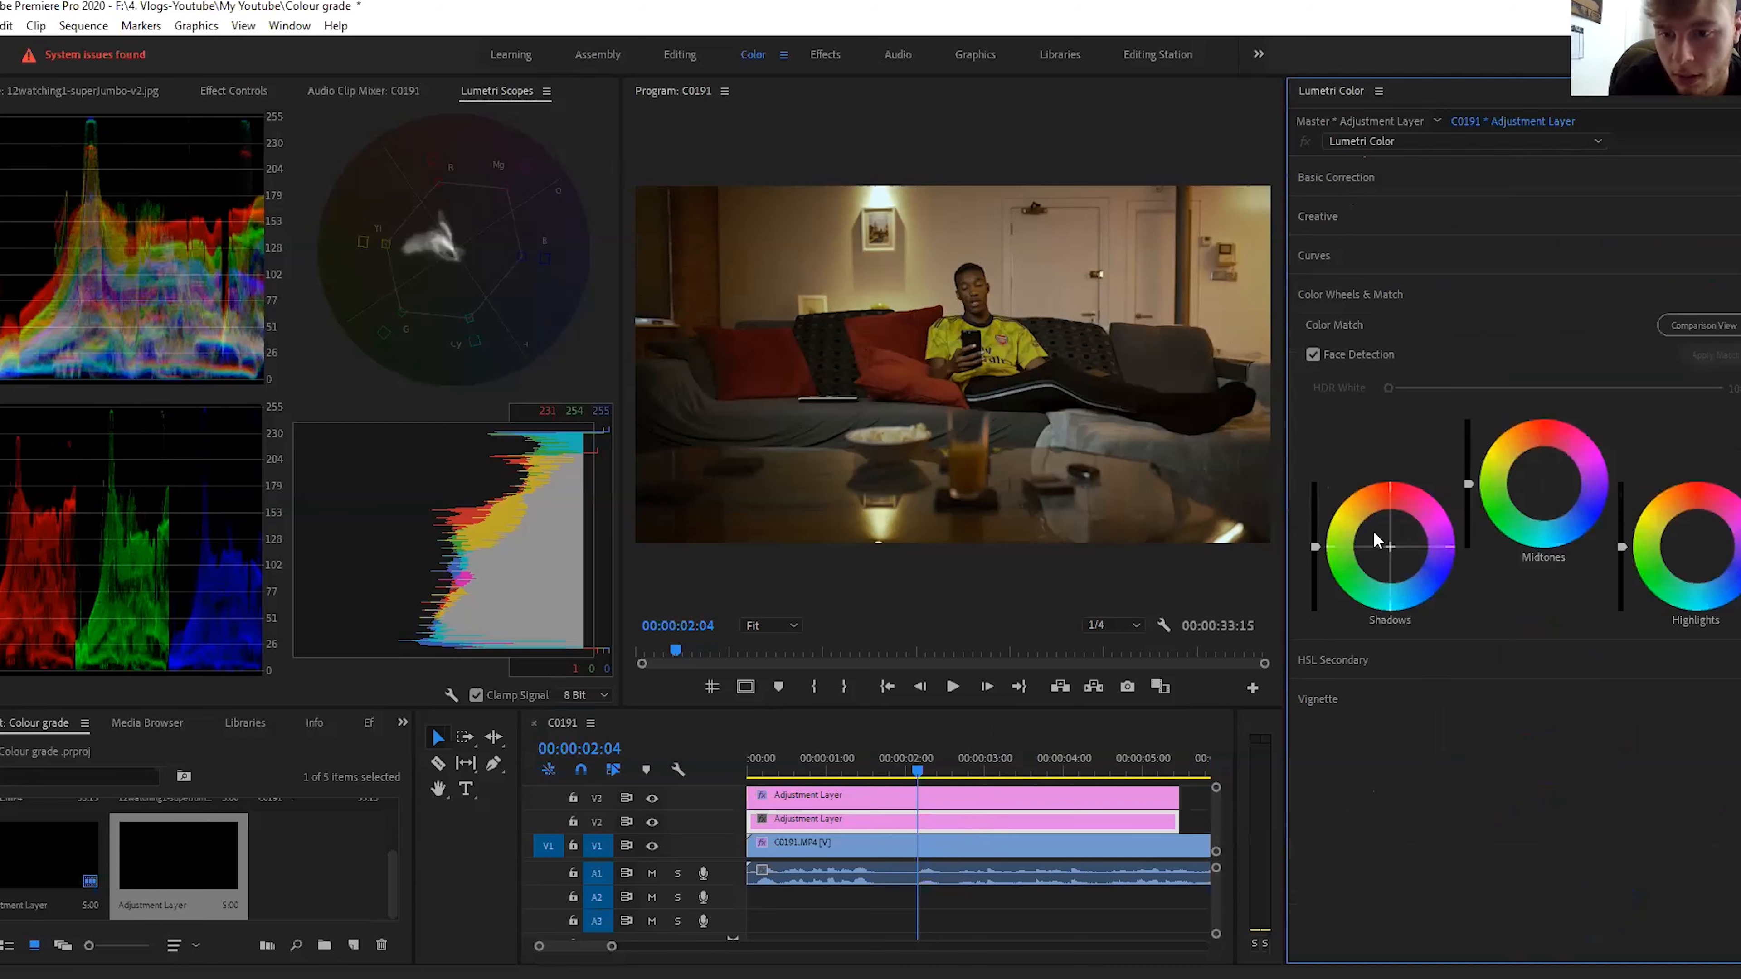
drag(1390, 547, 1386, 541)
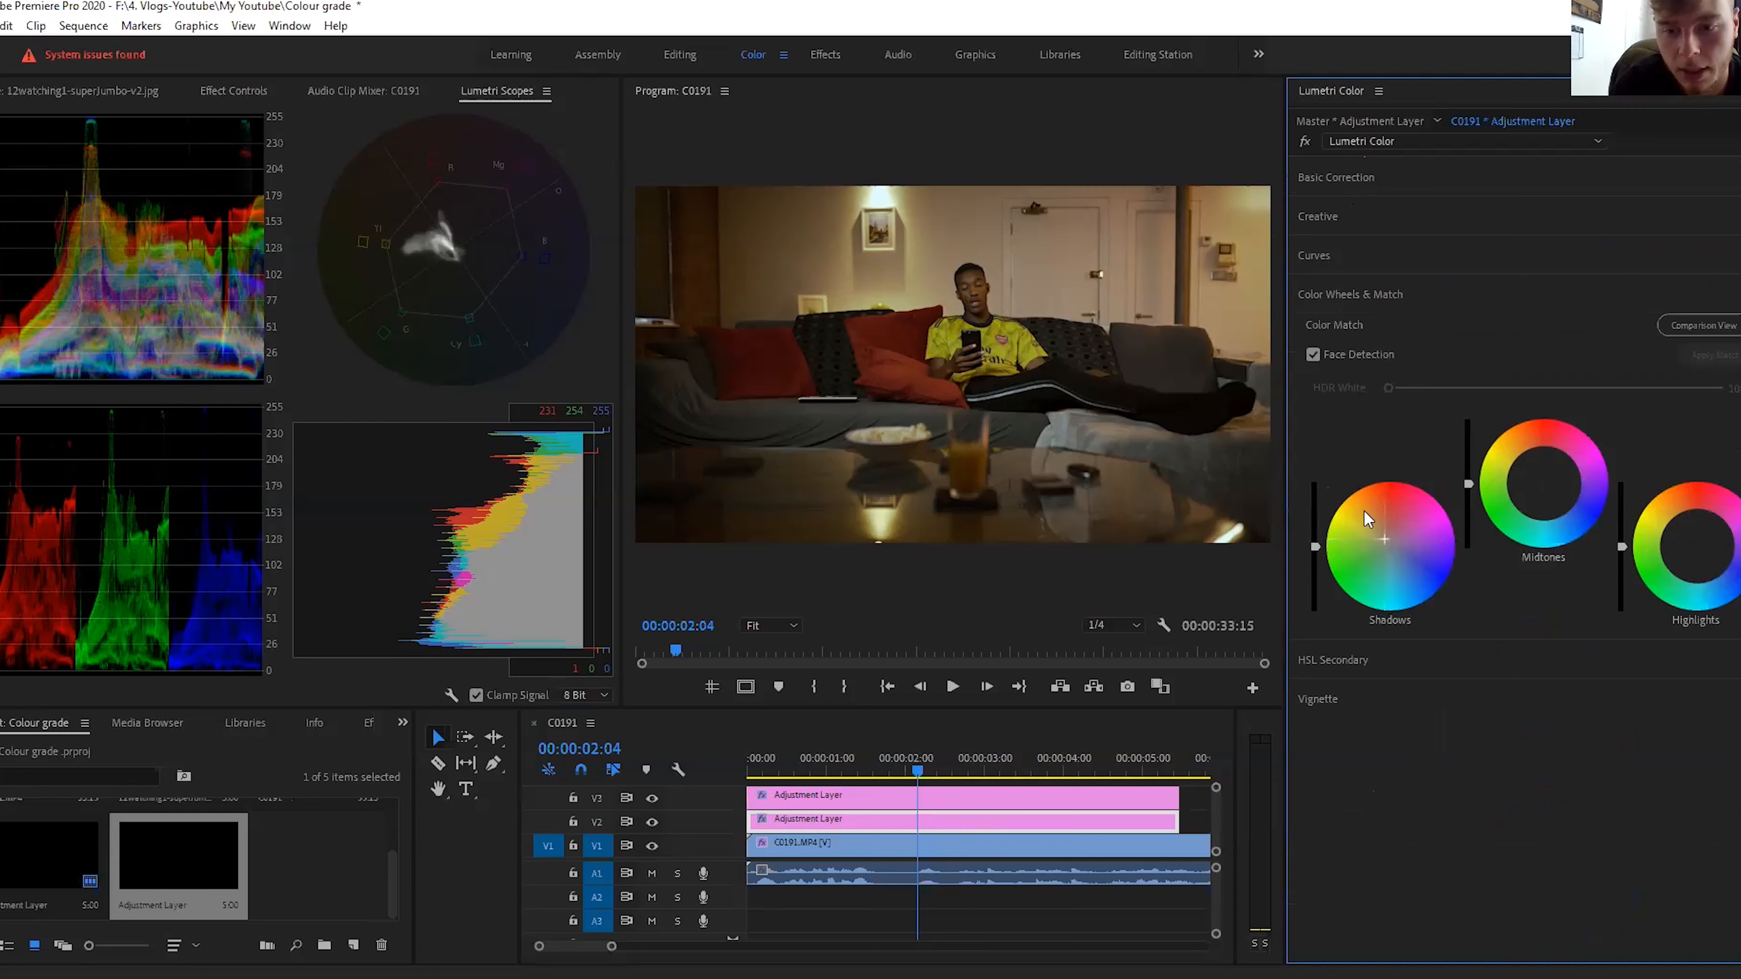
drag(1544, 486, 1536, 478)
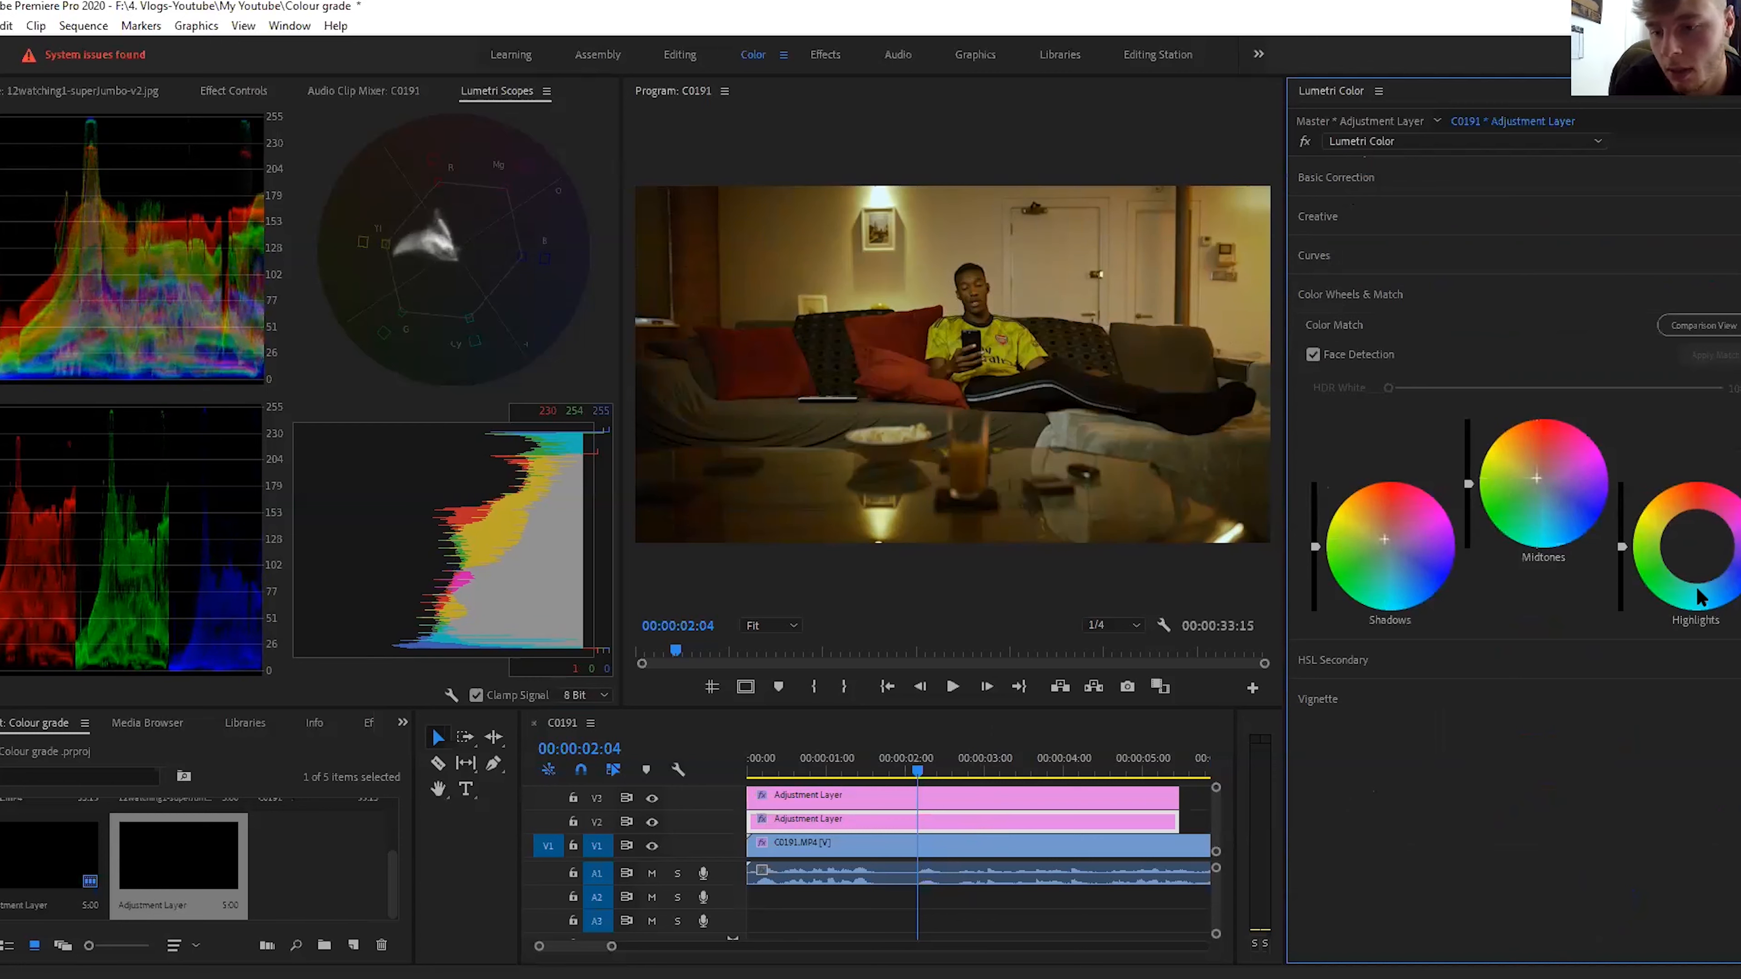
drag(1697, 547, 1693, 545)
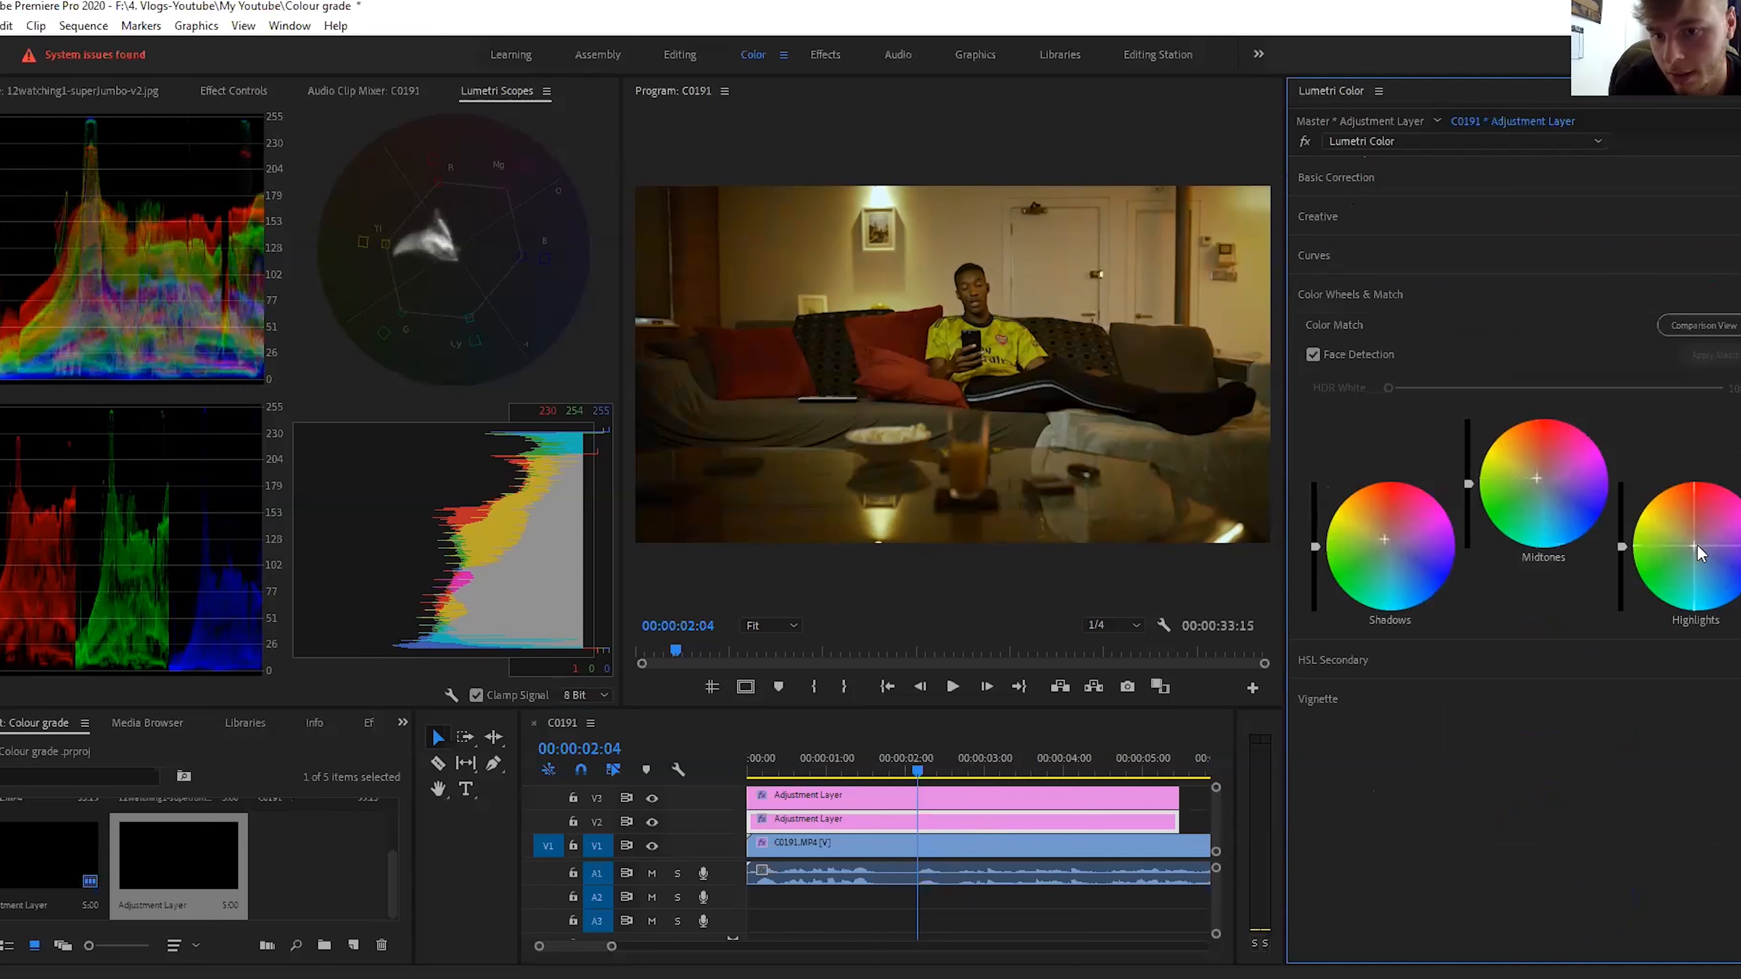
Step: Raise the V2 adjustment layer's white balance Temperature to about 10 in Basic Correction
click(1348, 295)
click(1348, 178)
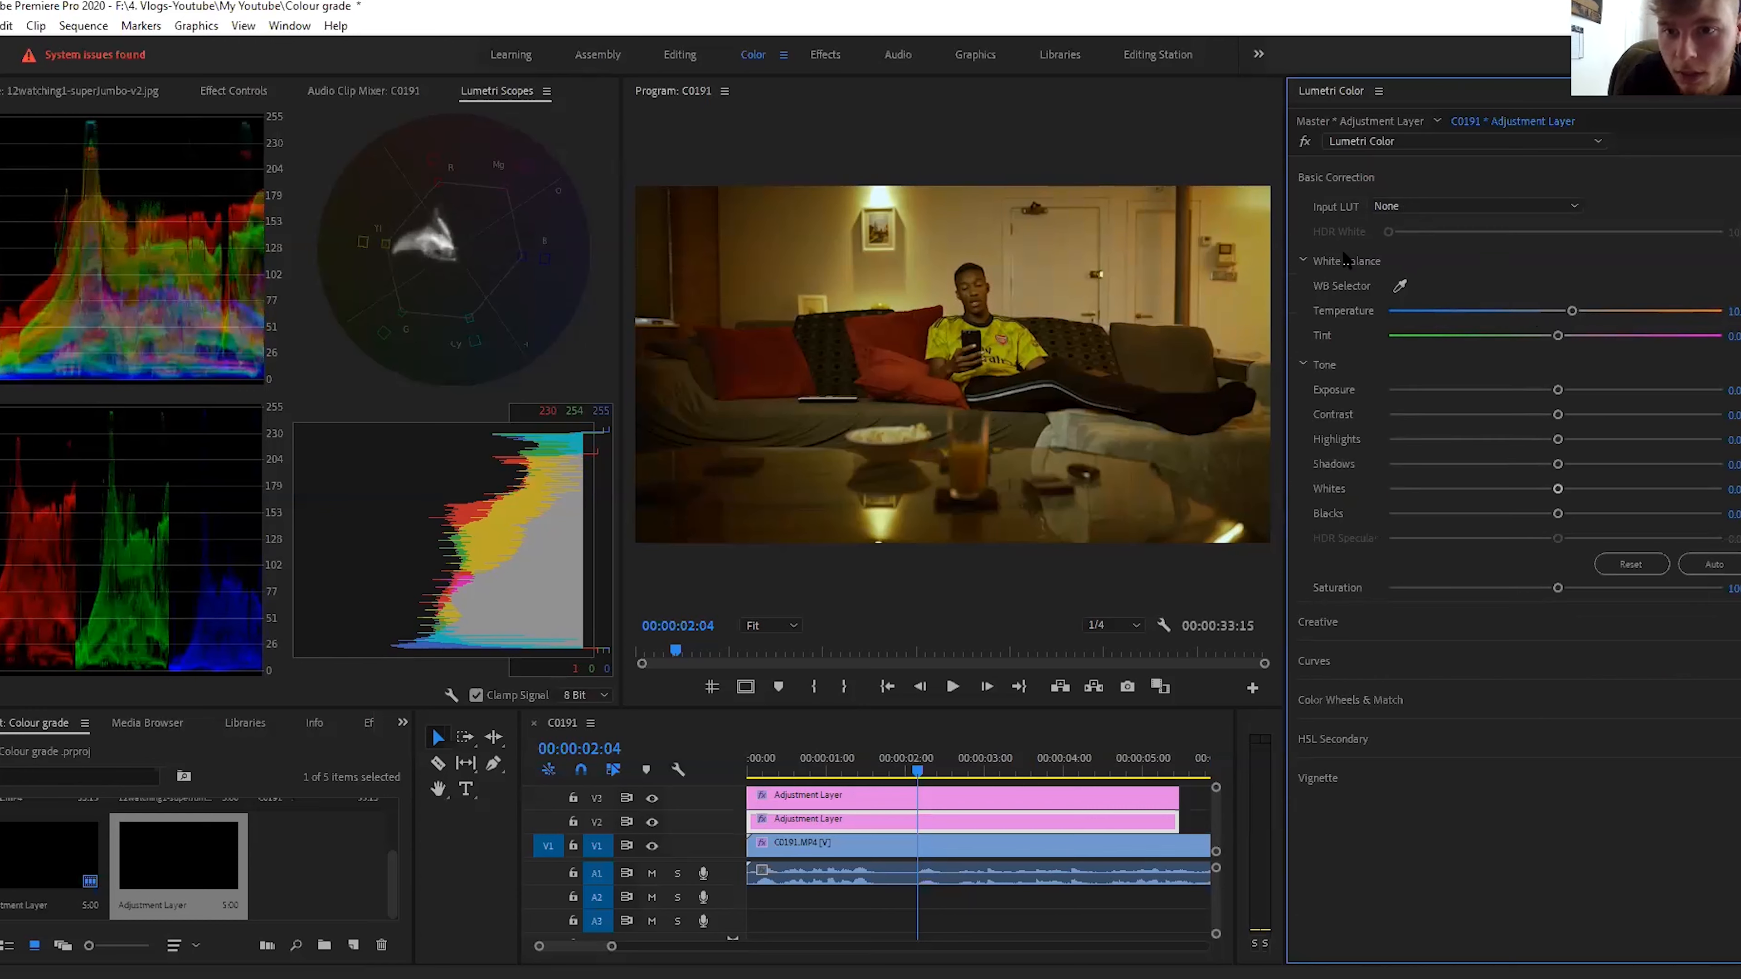
click(1316, 179)
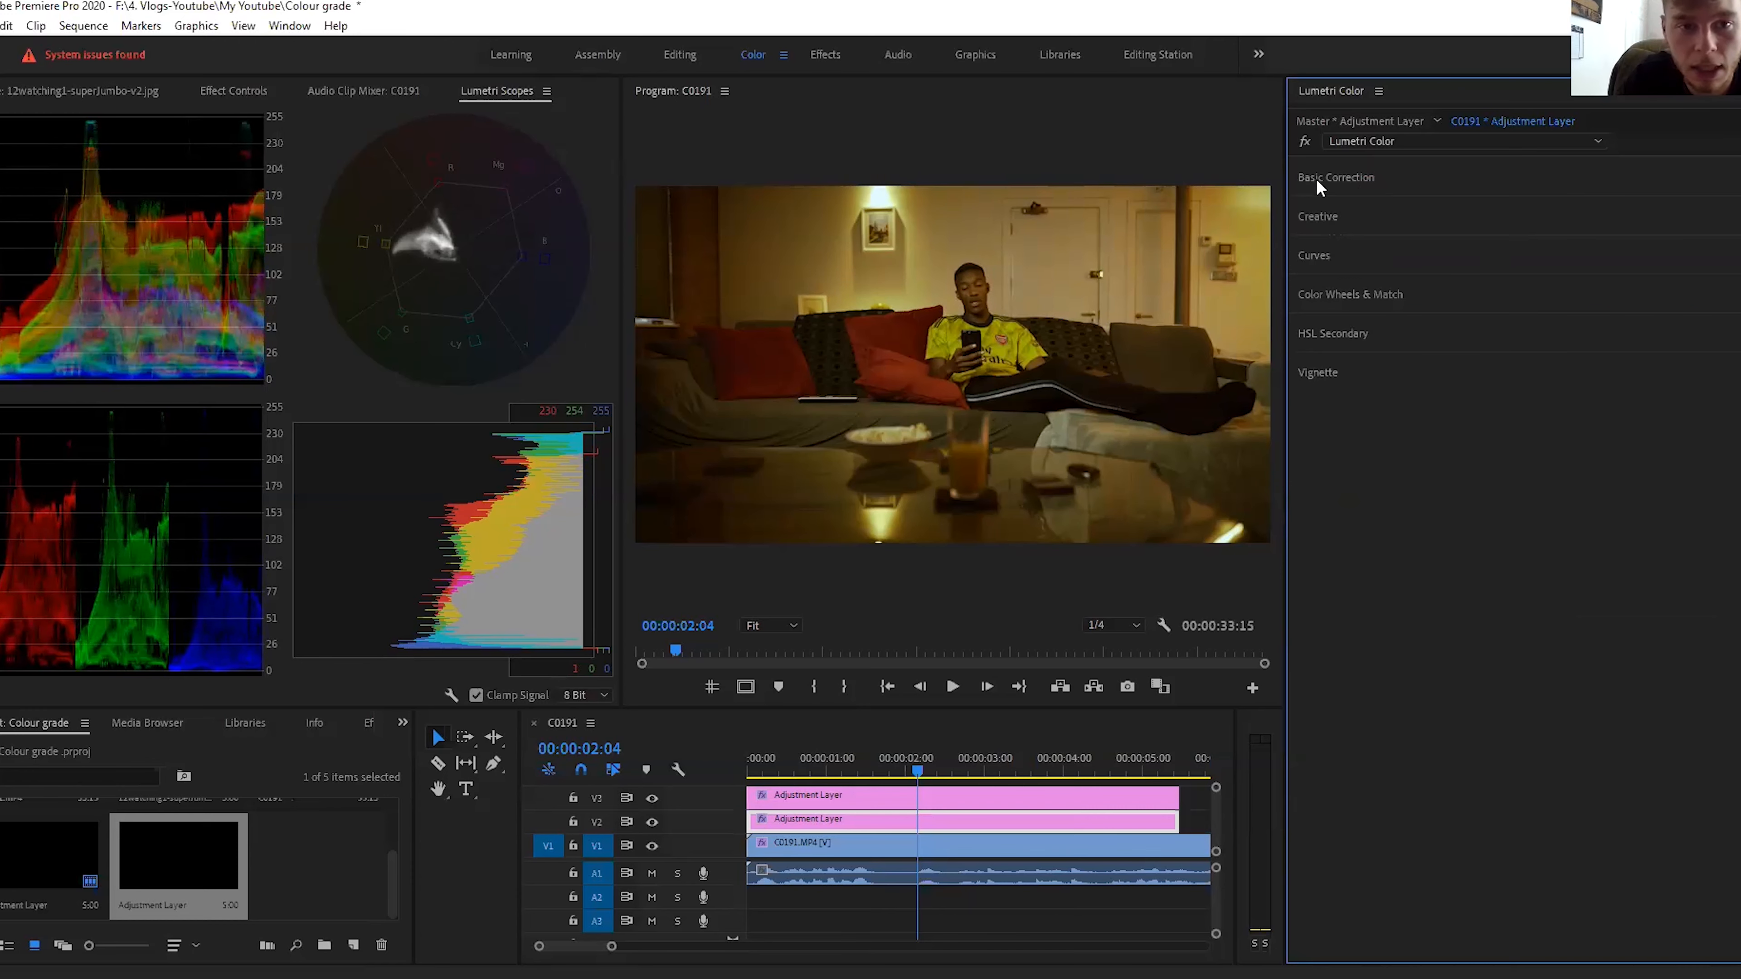
Step: Show the V2 adjustment layer's effect controls in the Learning workspace and start a free-draw bezier mask on its Lumetri Color effect
click(526, 54)
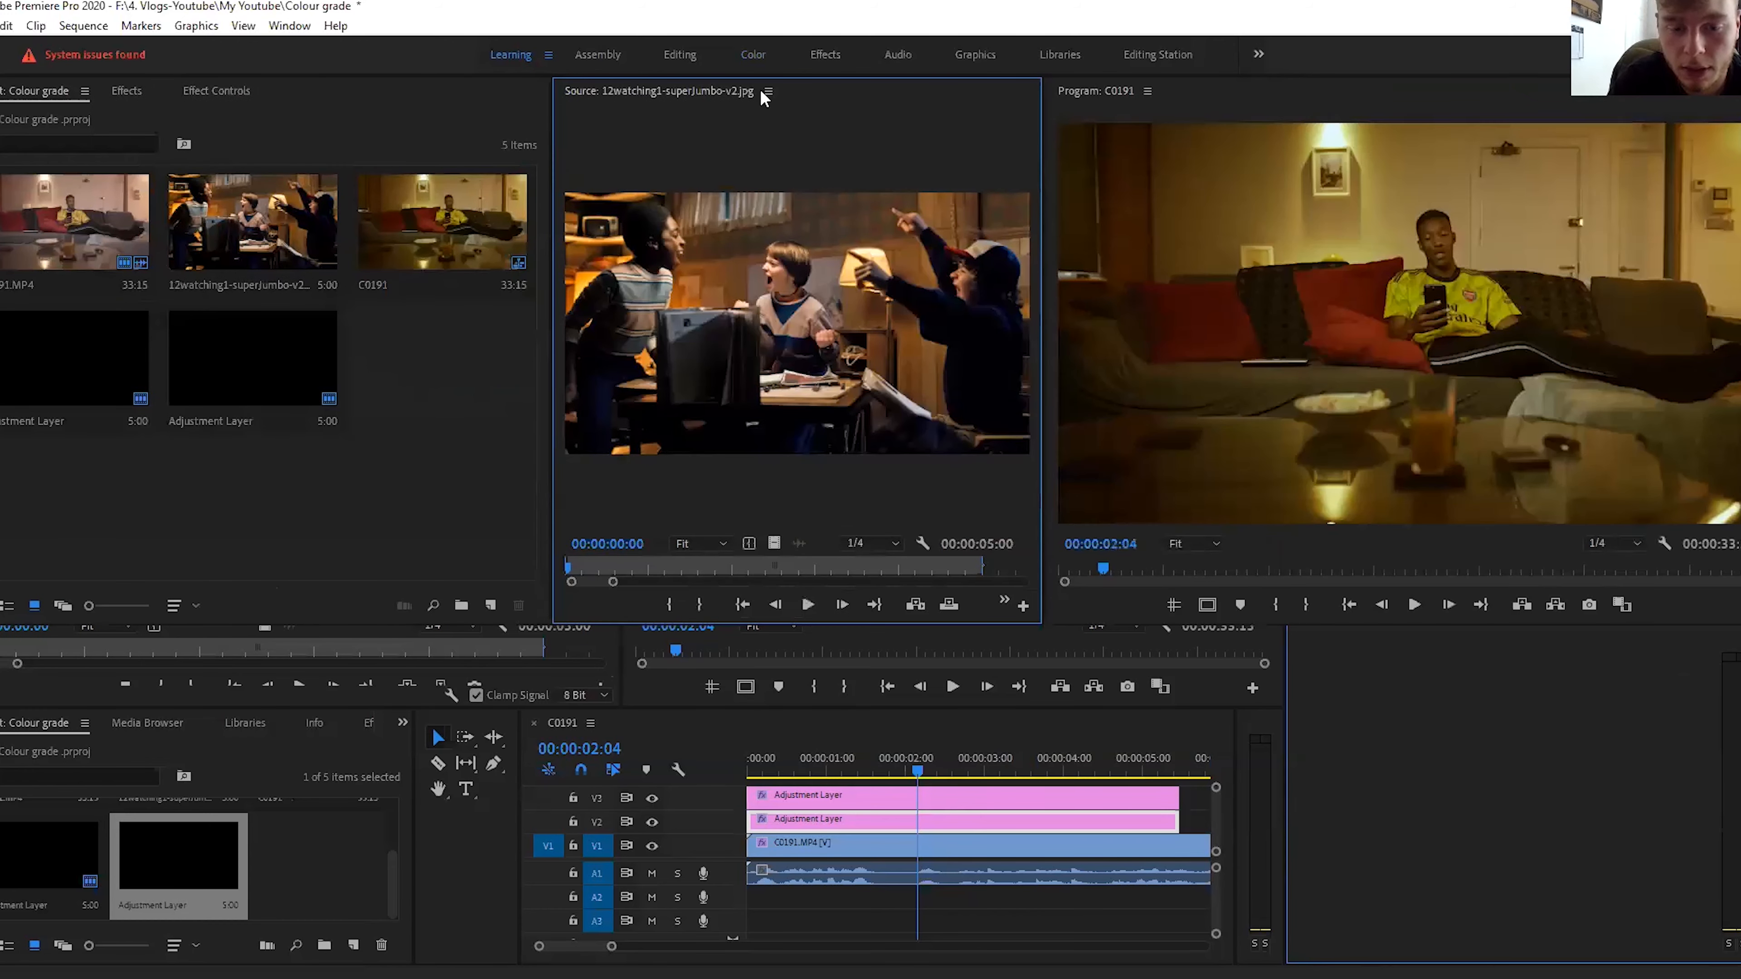
click(221, 100)
click(641, 779)
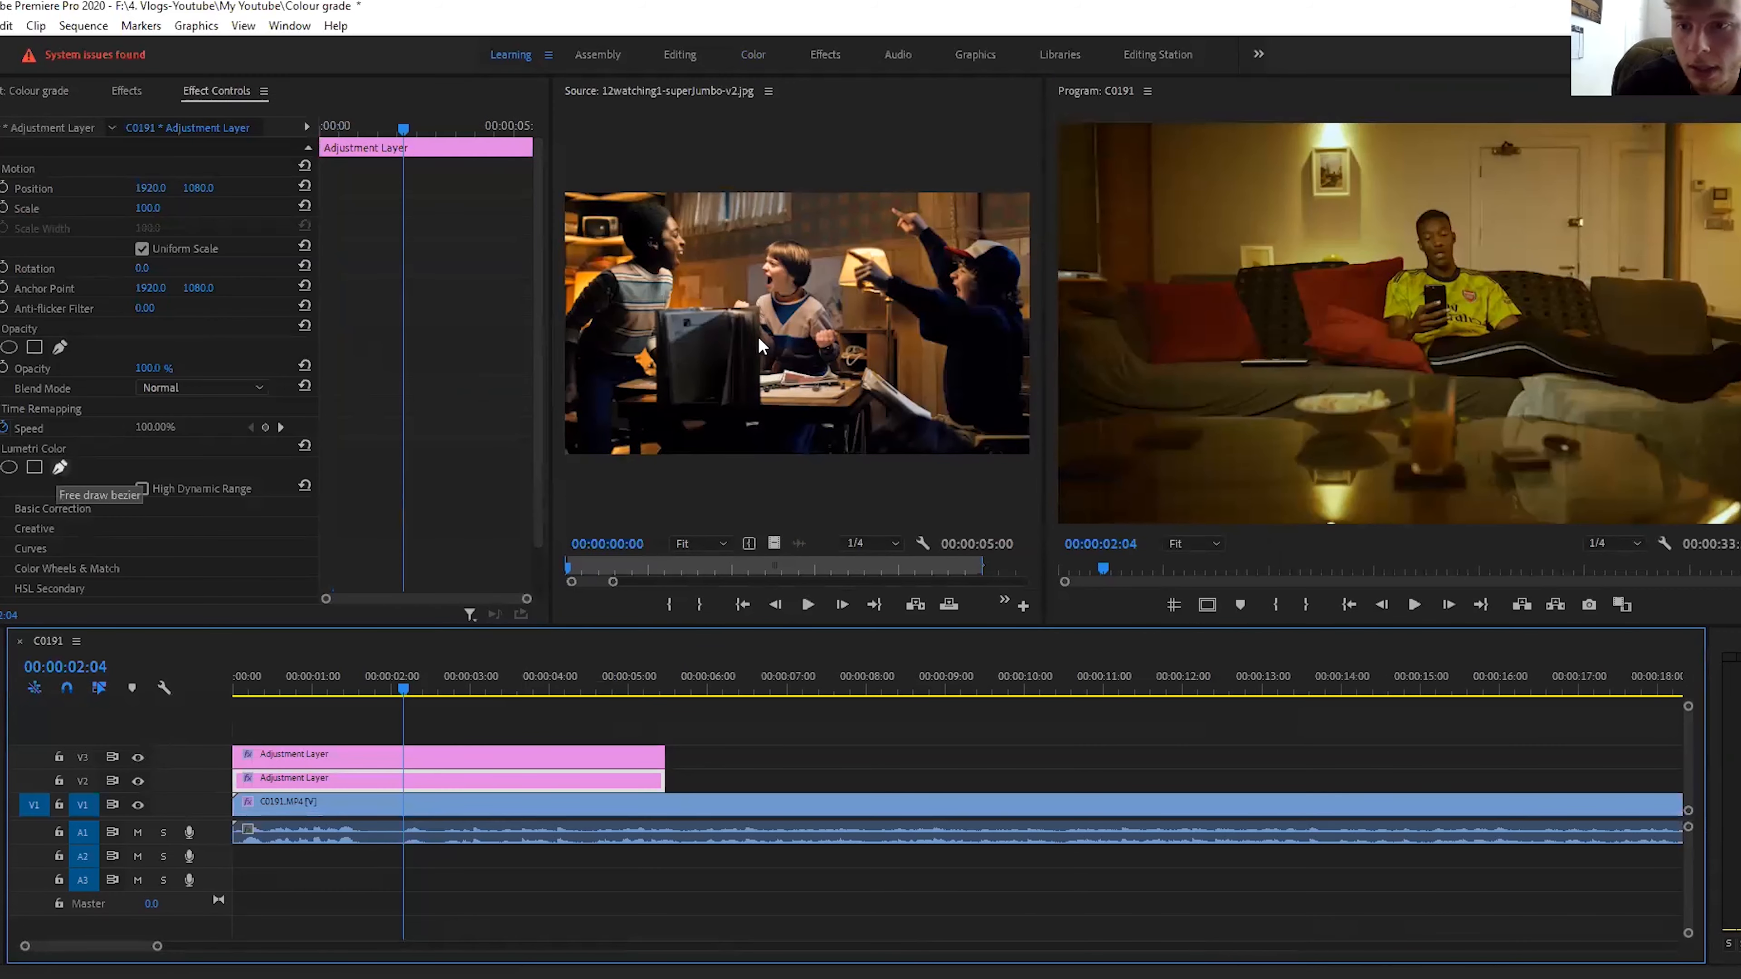
click(1662, 130)
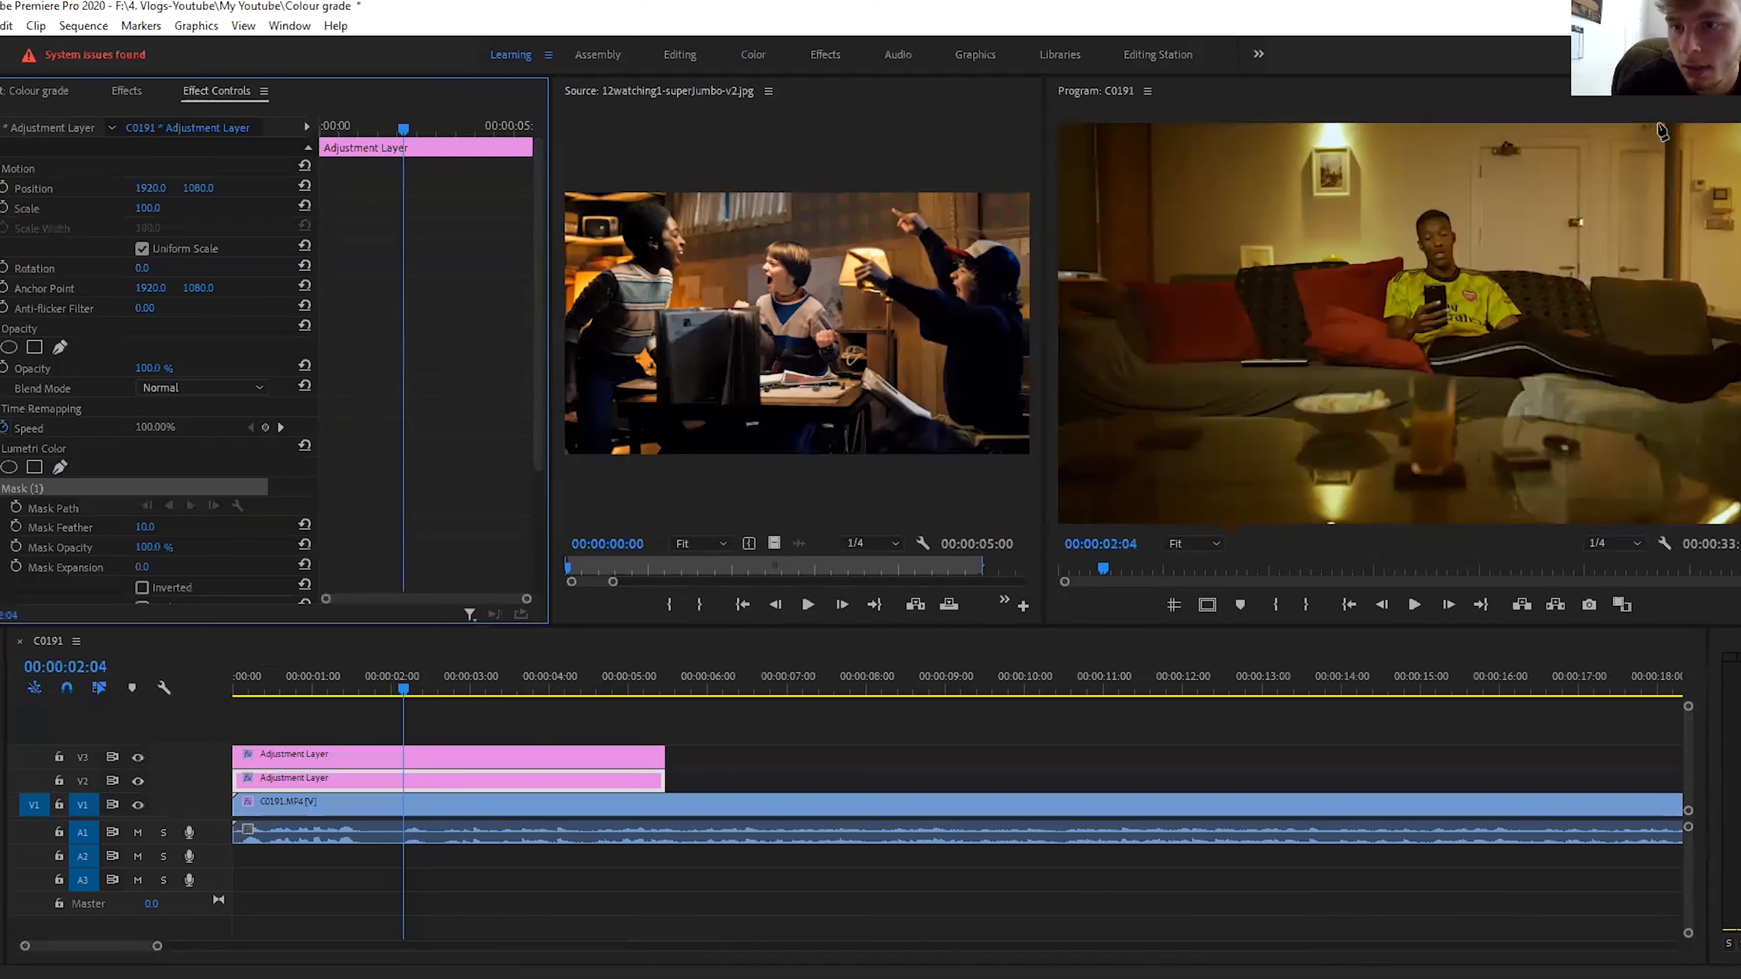
Step: Draw a closed mask around the wall section beside the door at the picture's right edge, extending beyond the frame
click(1193, 545)
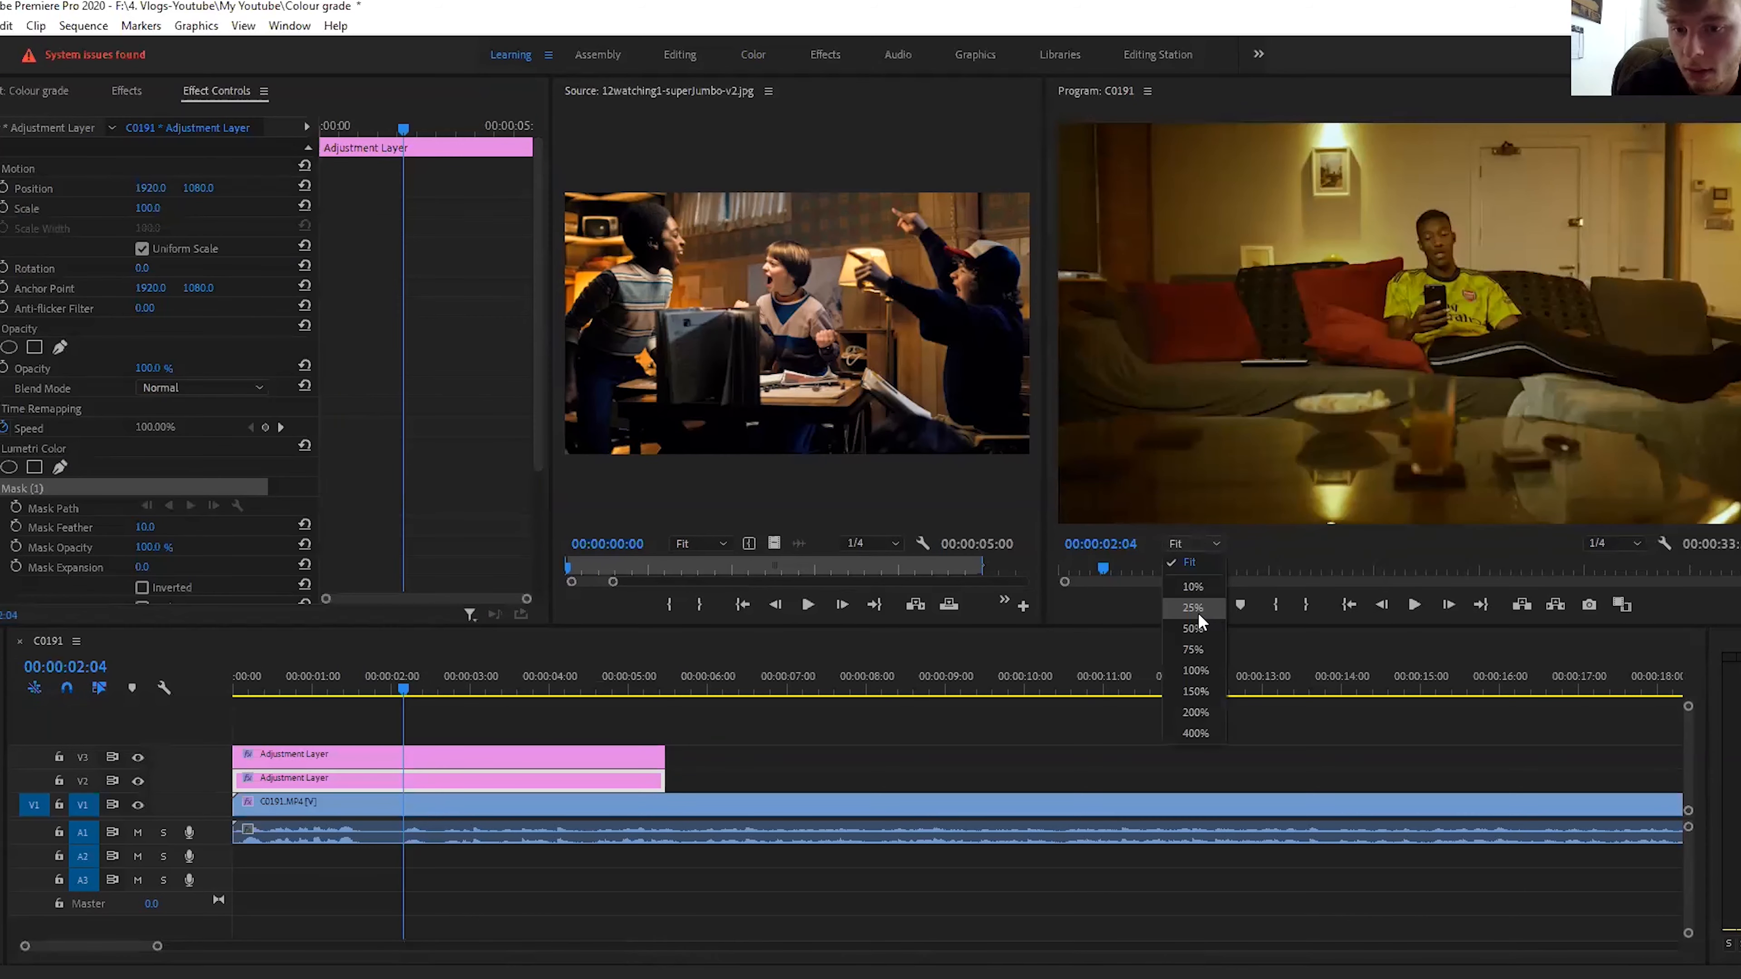
click(1192, 586)
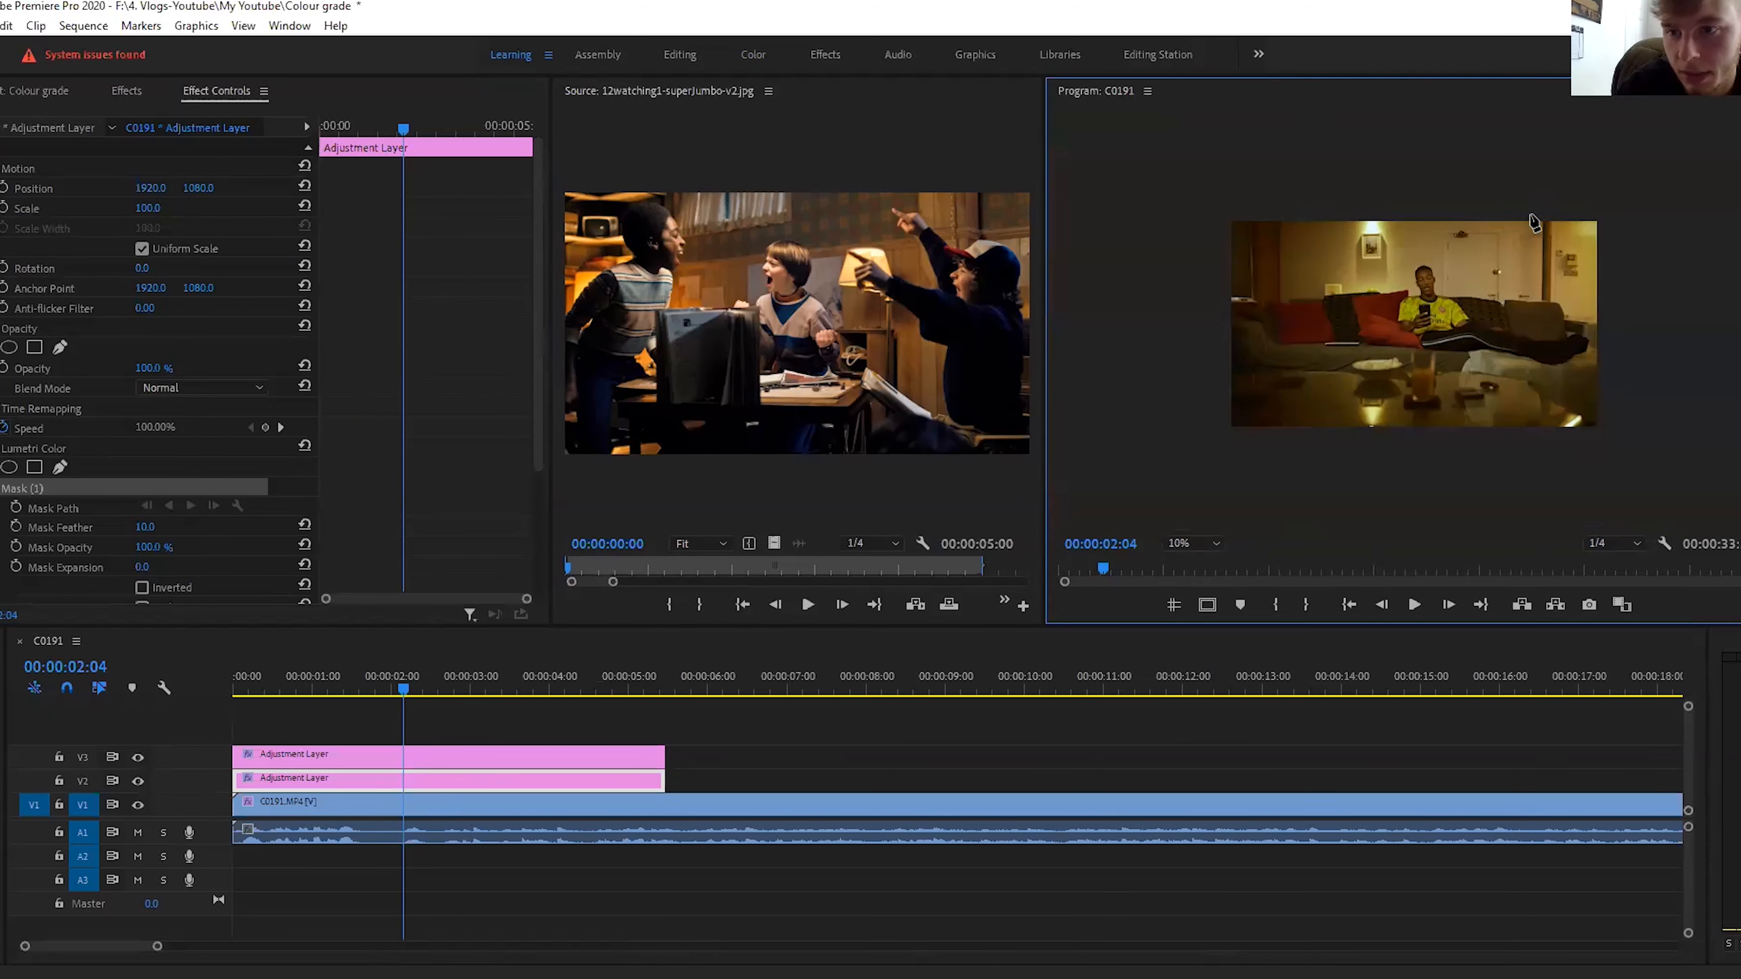
click(1528, 214)
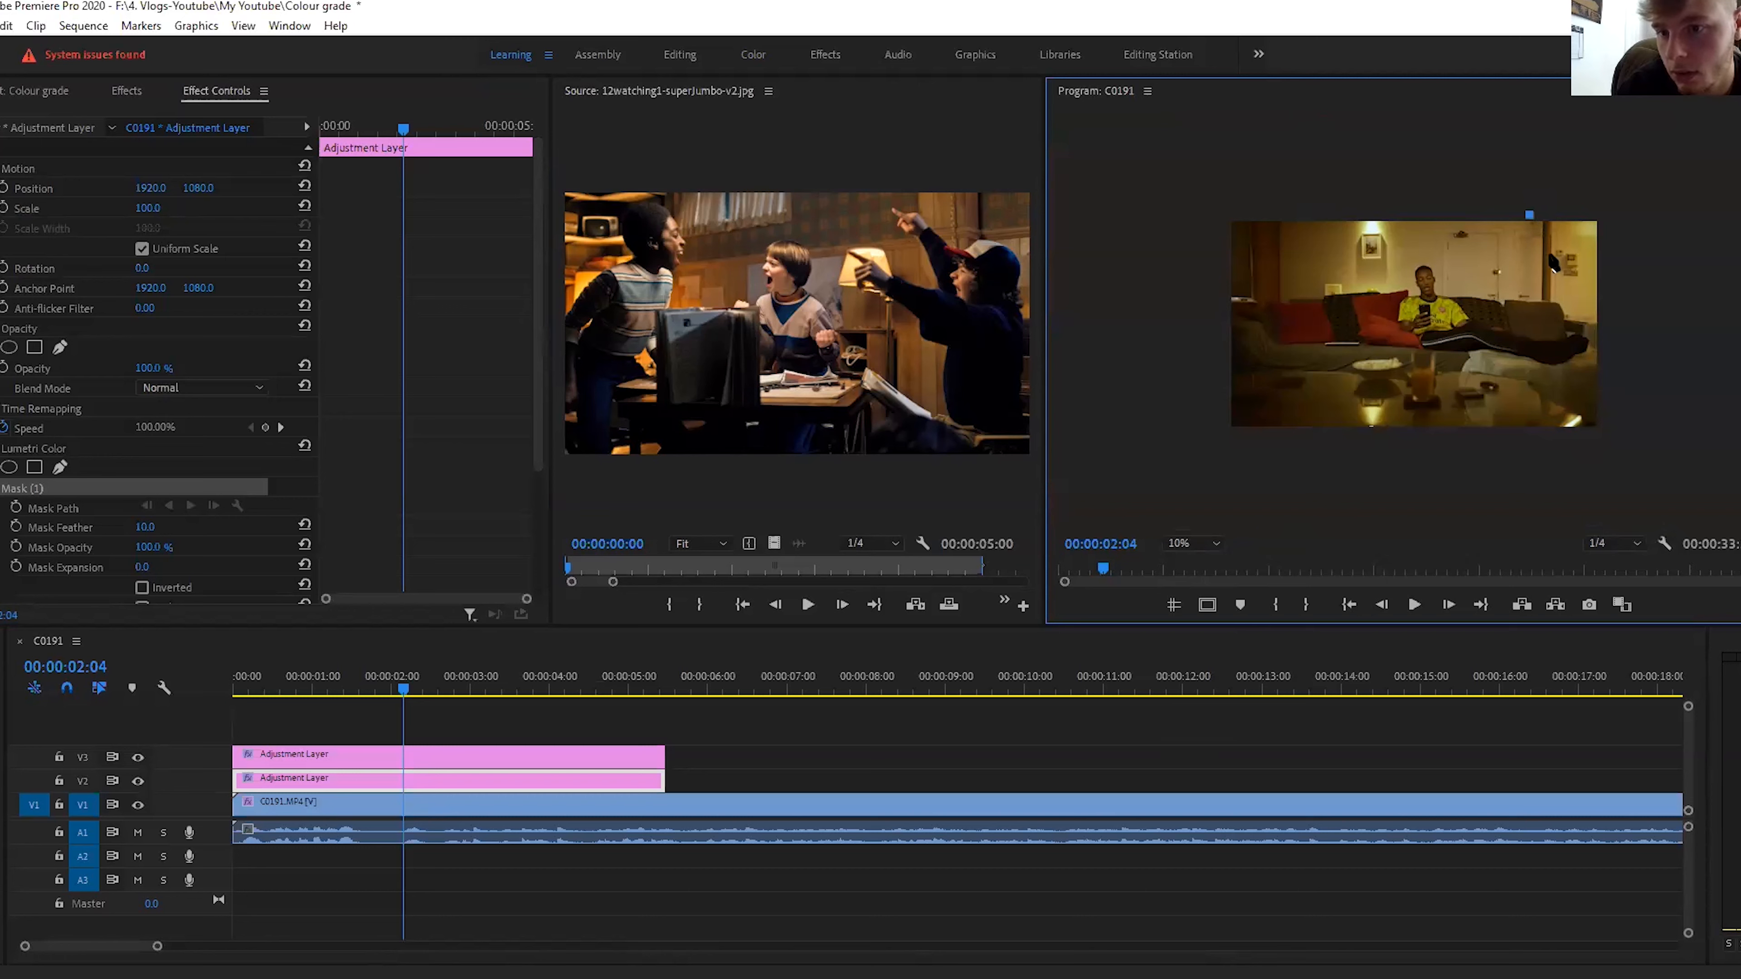
click(1551, 261)
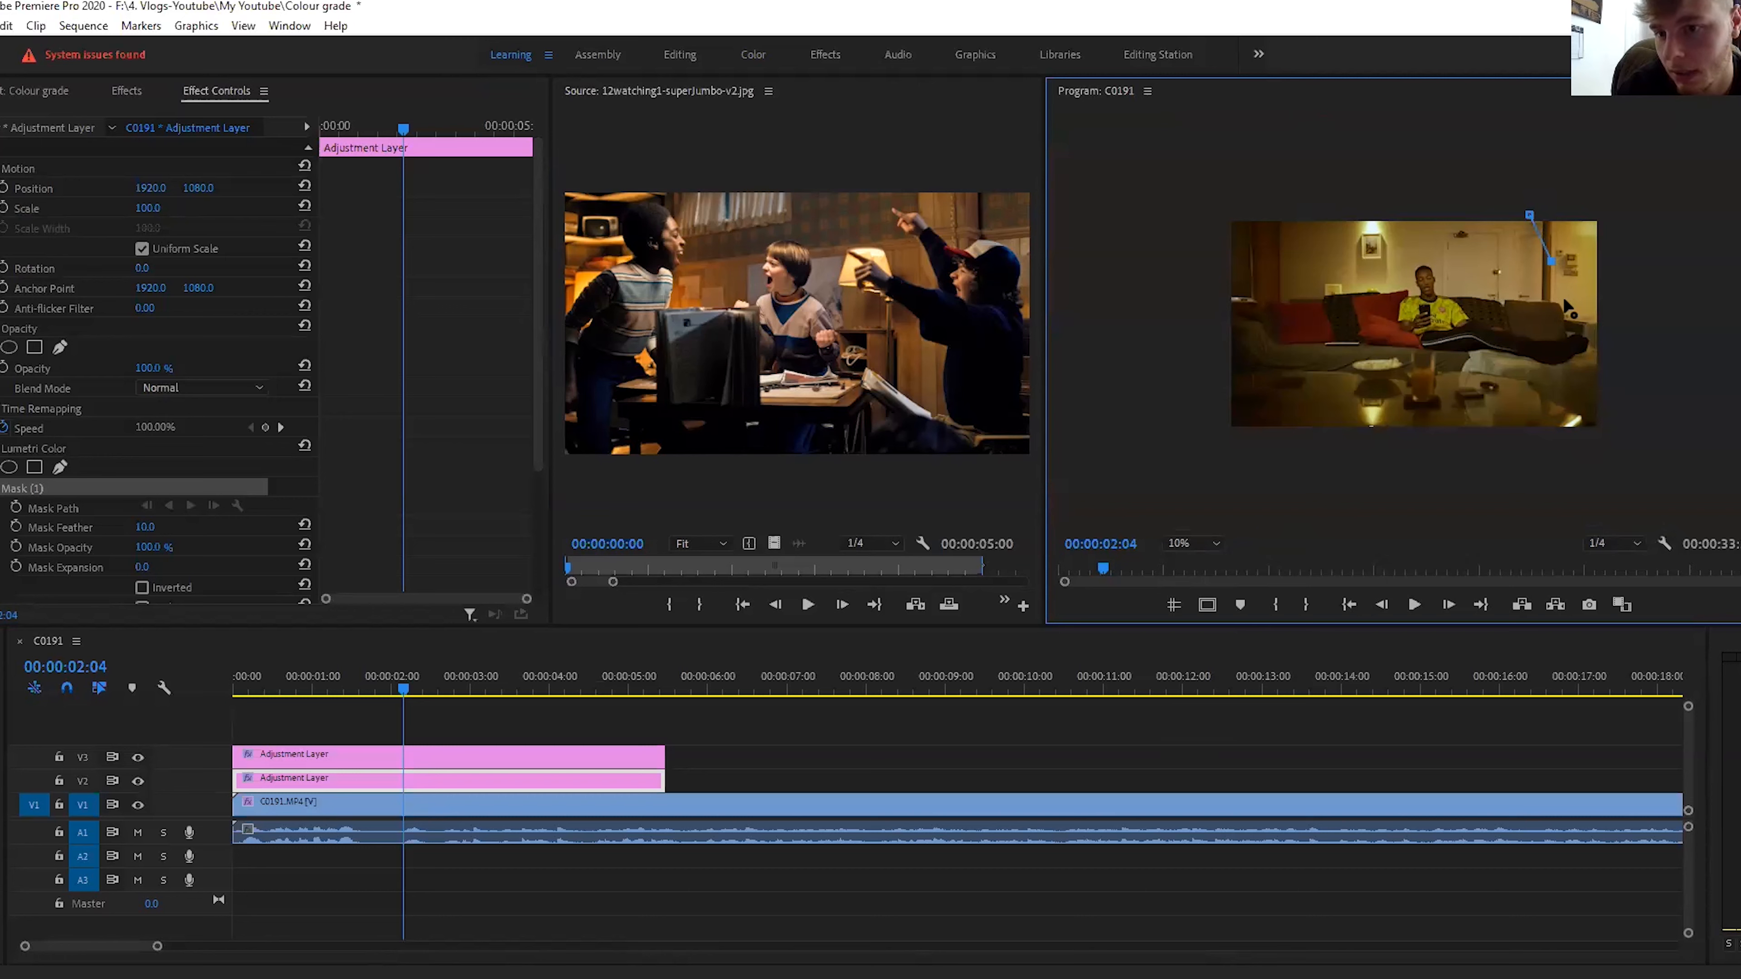
click(1594, 344)
click(1626, 377)
click(1642, 209)
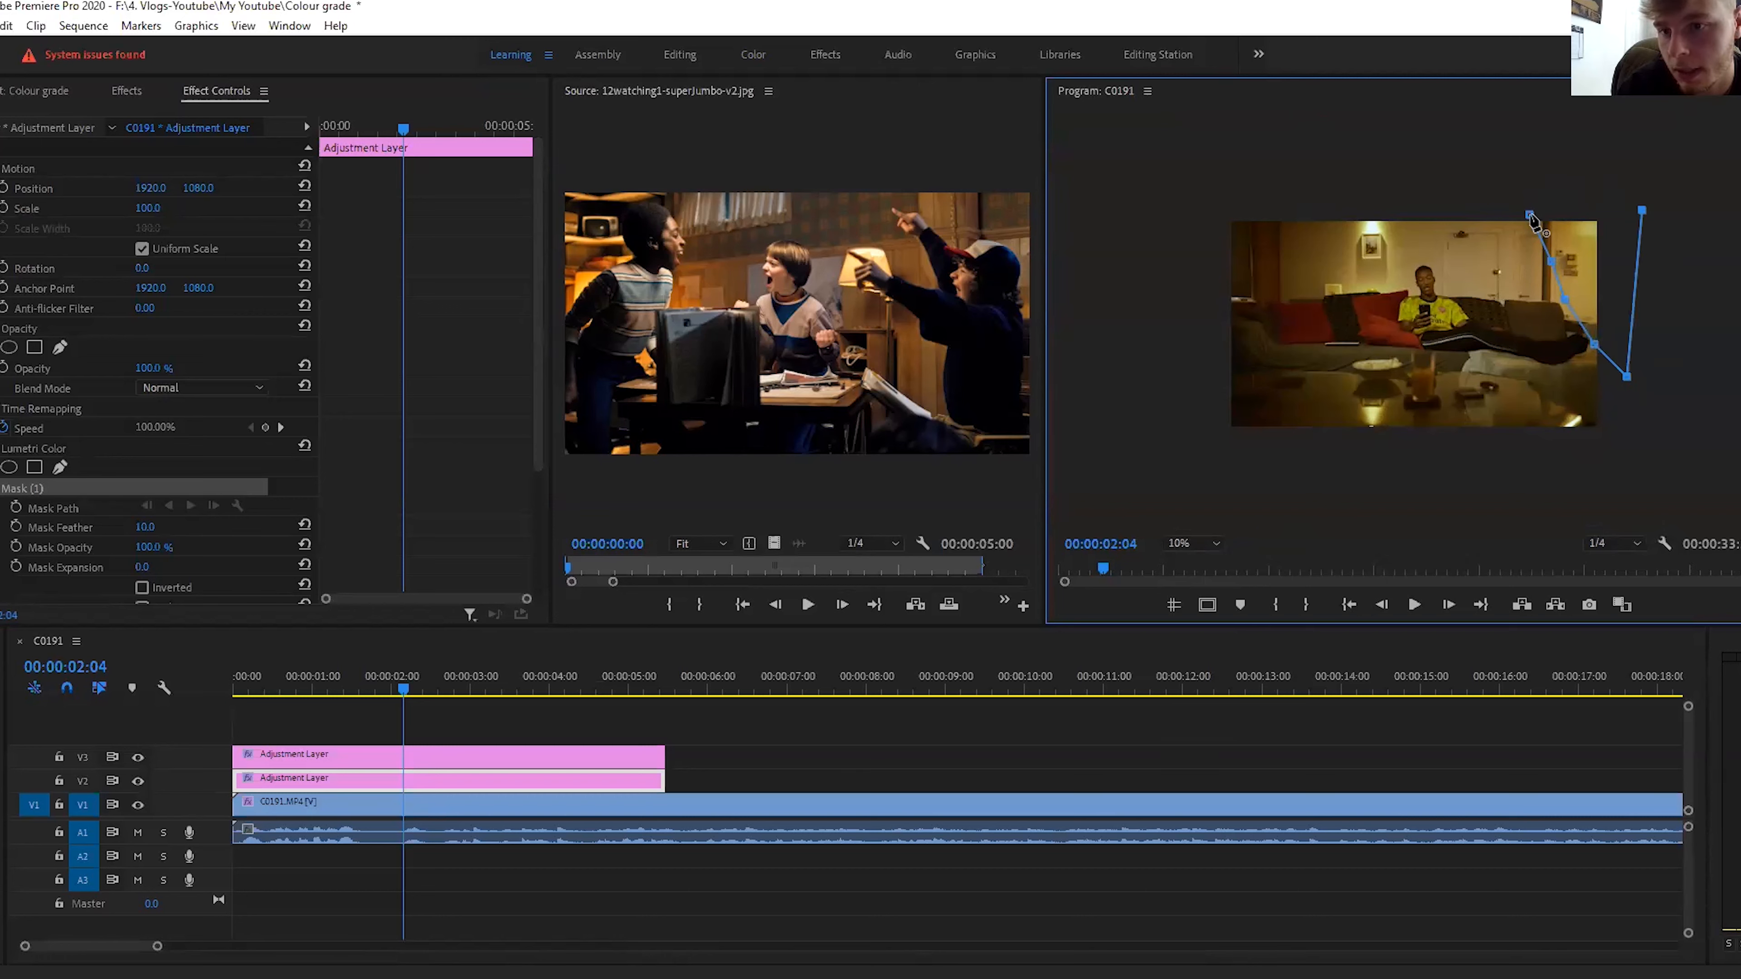
click(1529, 215)
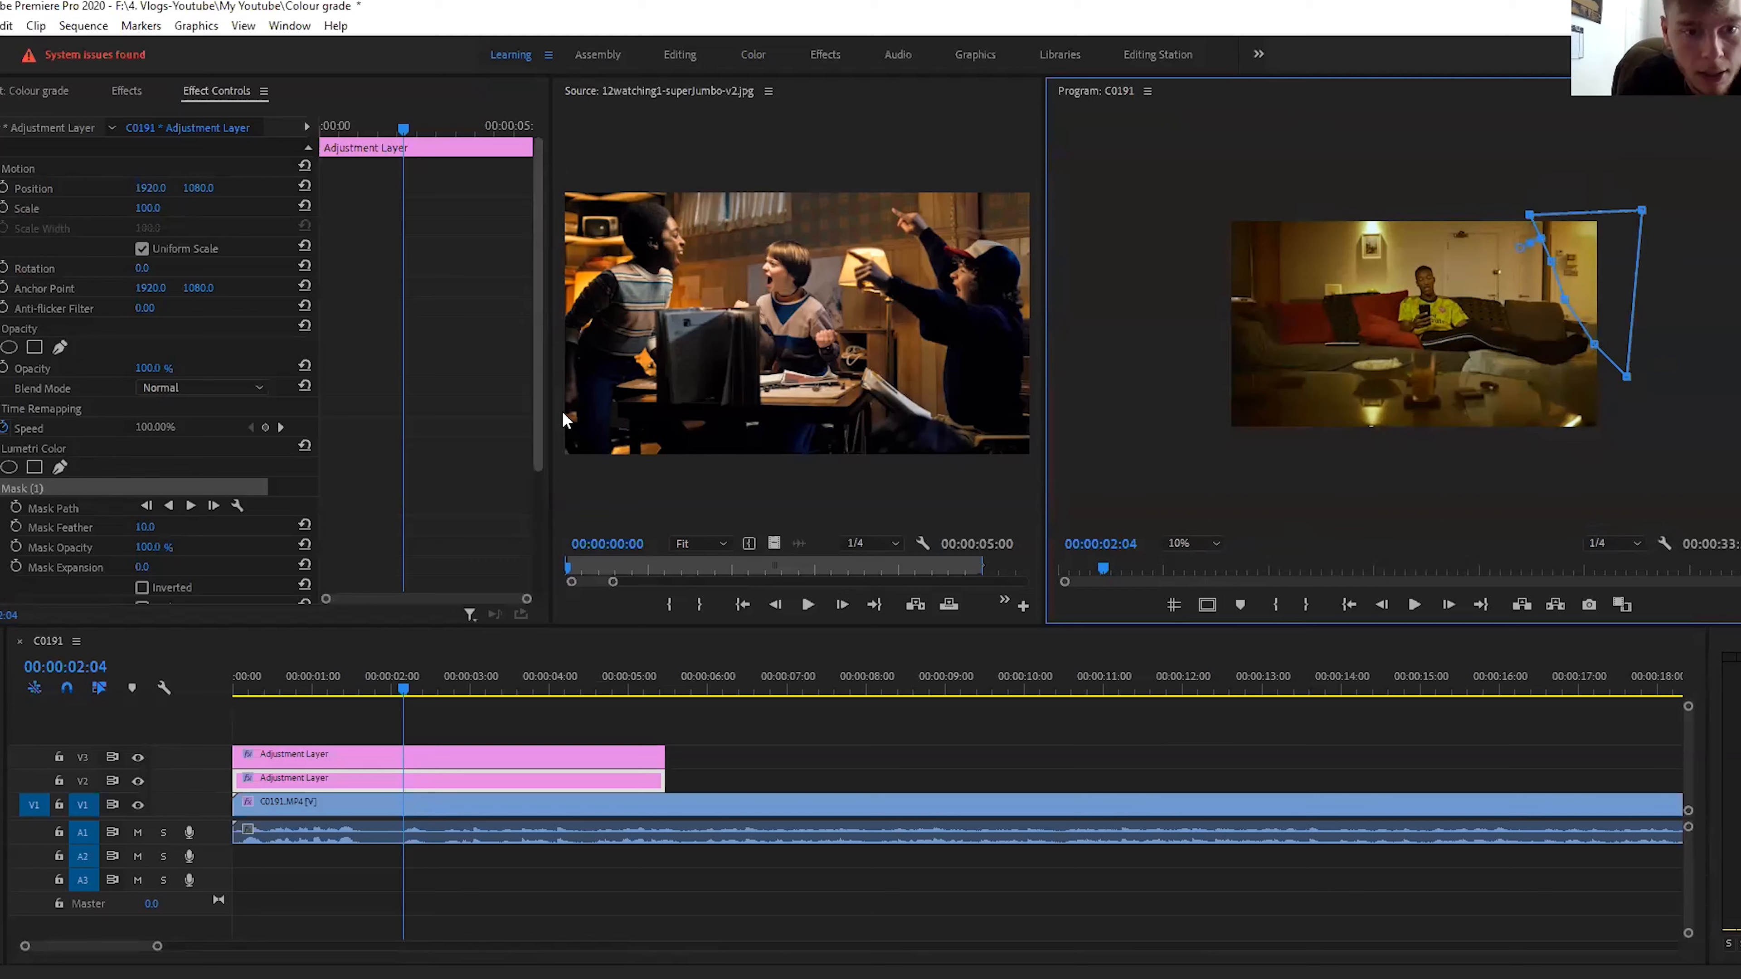
Step: Set the Mask Feather of the V2 layer's Lumetri mask to 60
drag(537, 416, 550, 504)
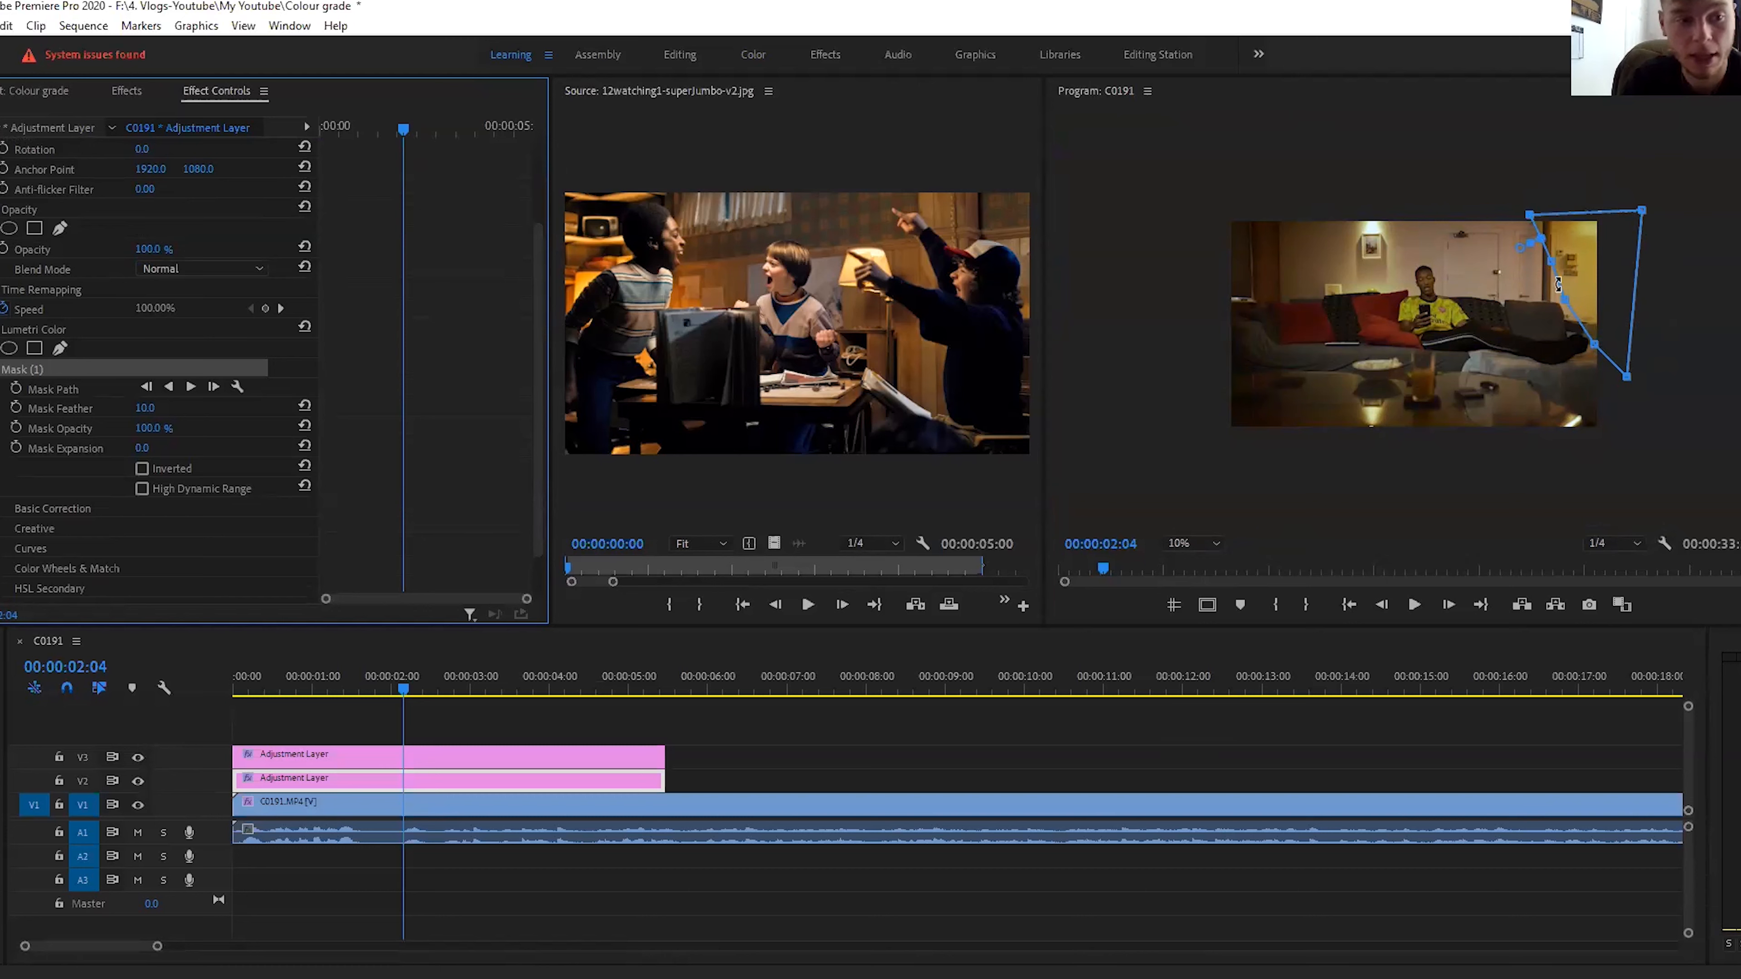
drag(145, 410, 159, 410)
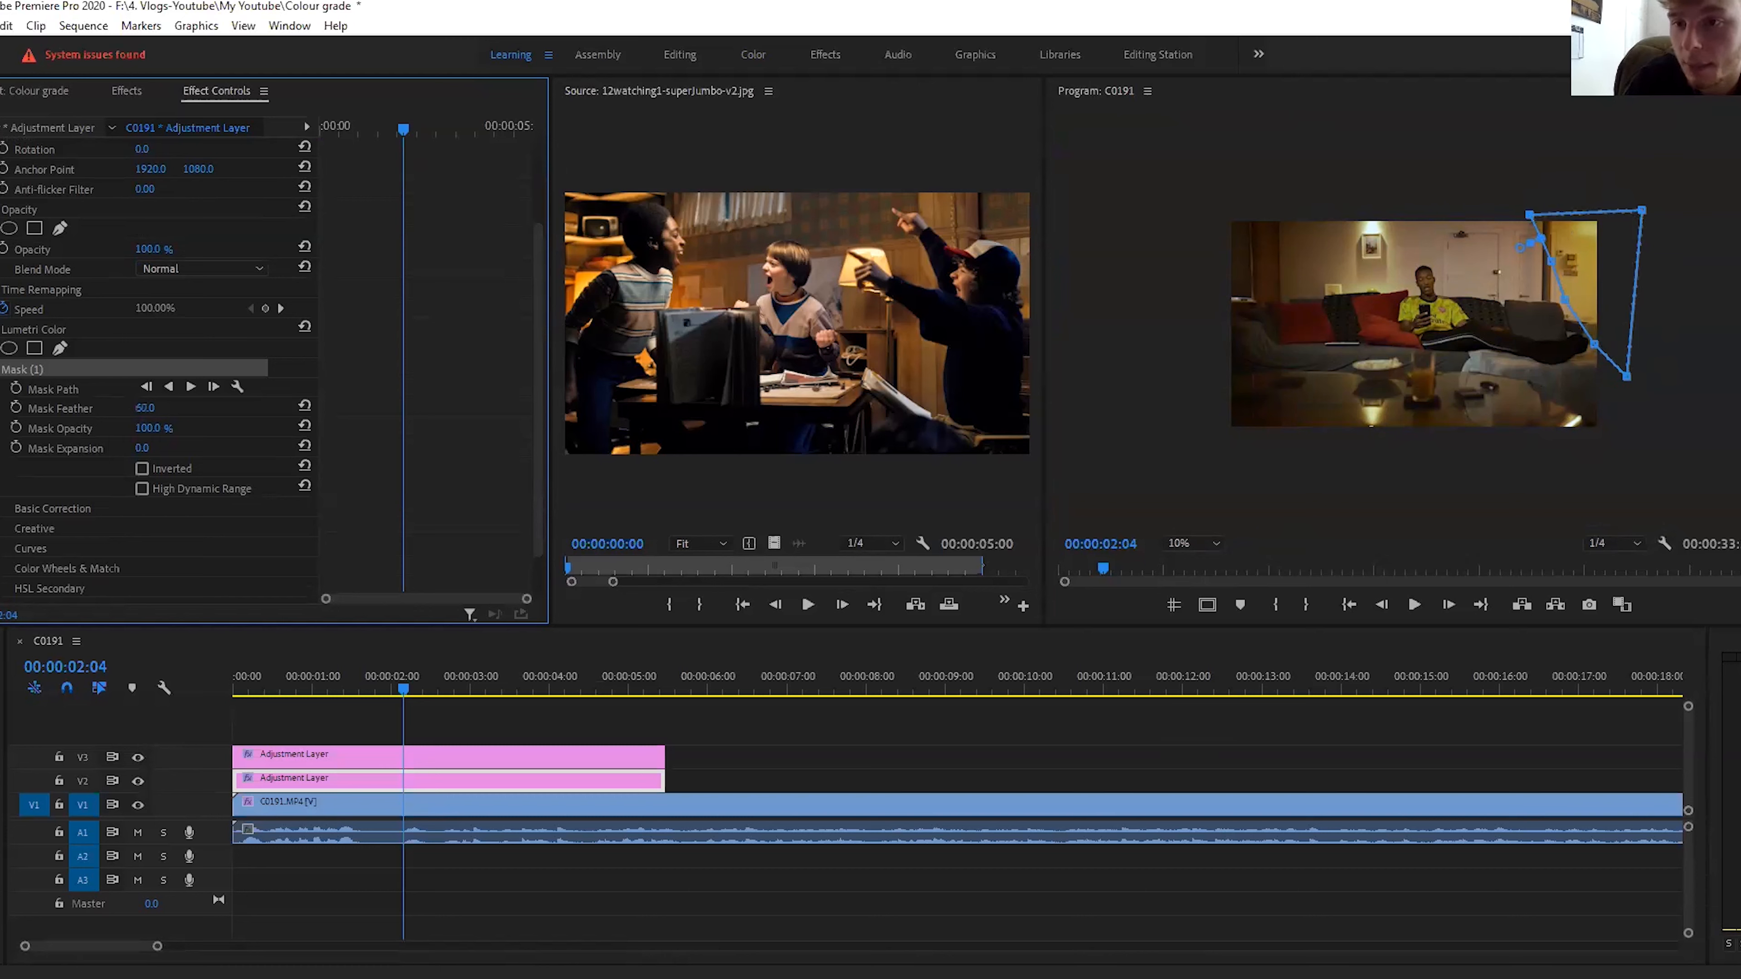
Step: Set the V2 adjustment layer's Lumetri mask to a Mask Feather of 284 and a Mask Expansion of 44
drag(144, 407, 152, 407)
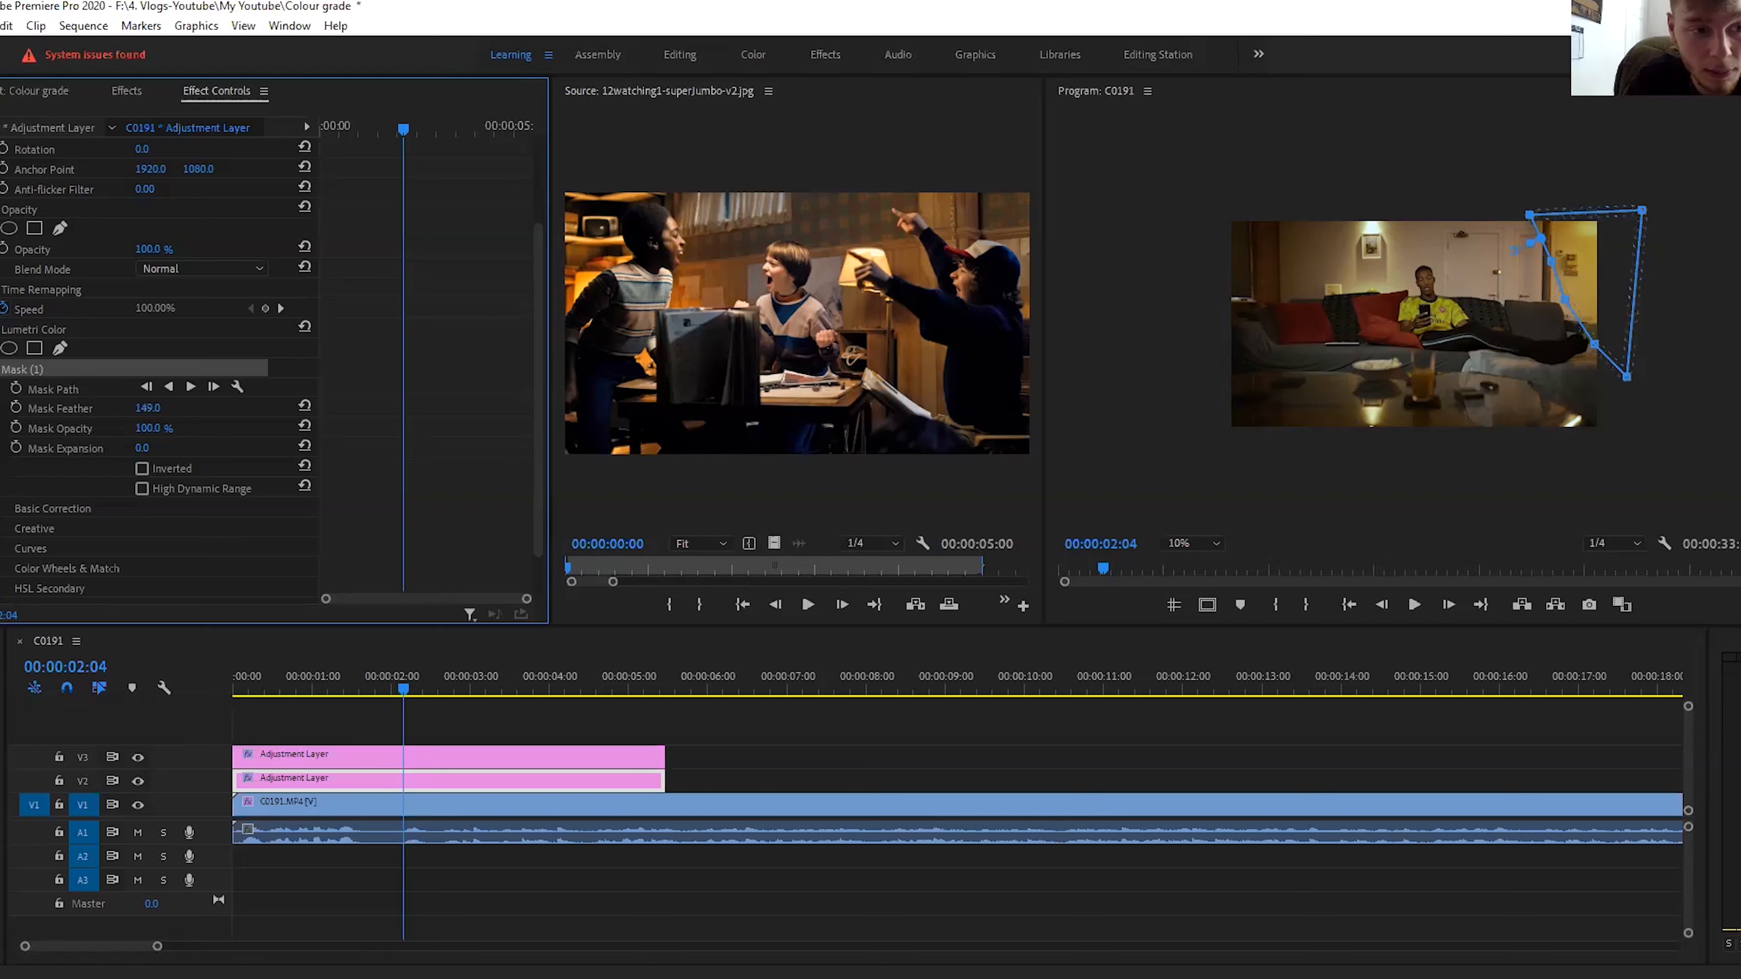
drag(147, 407, 177, 407)
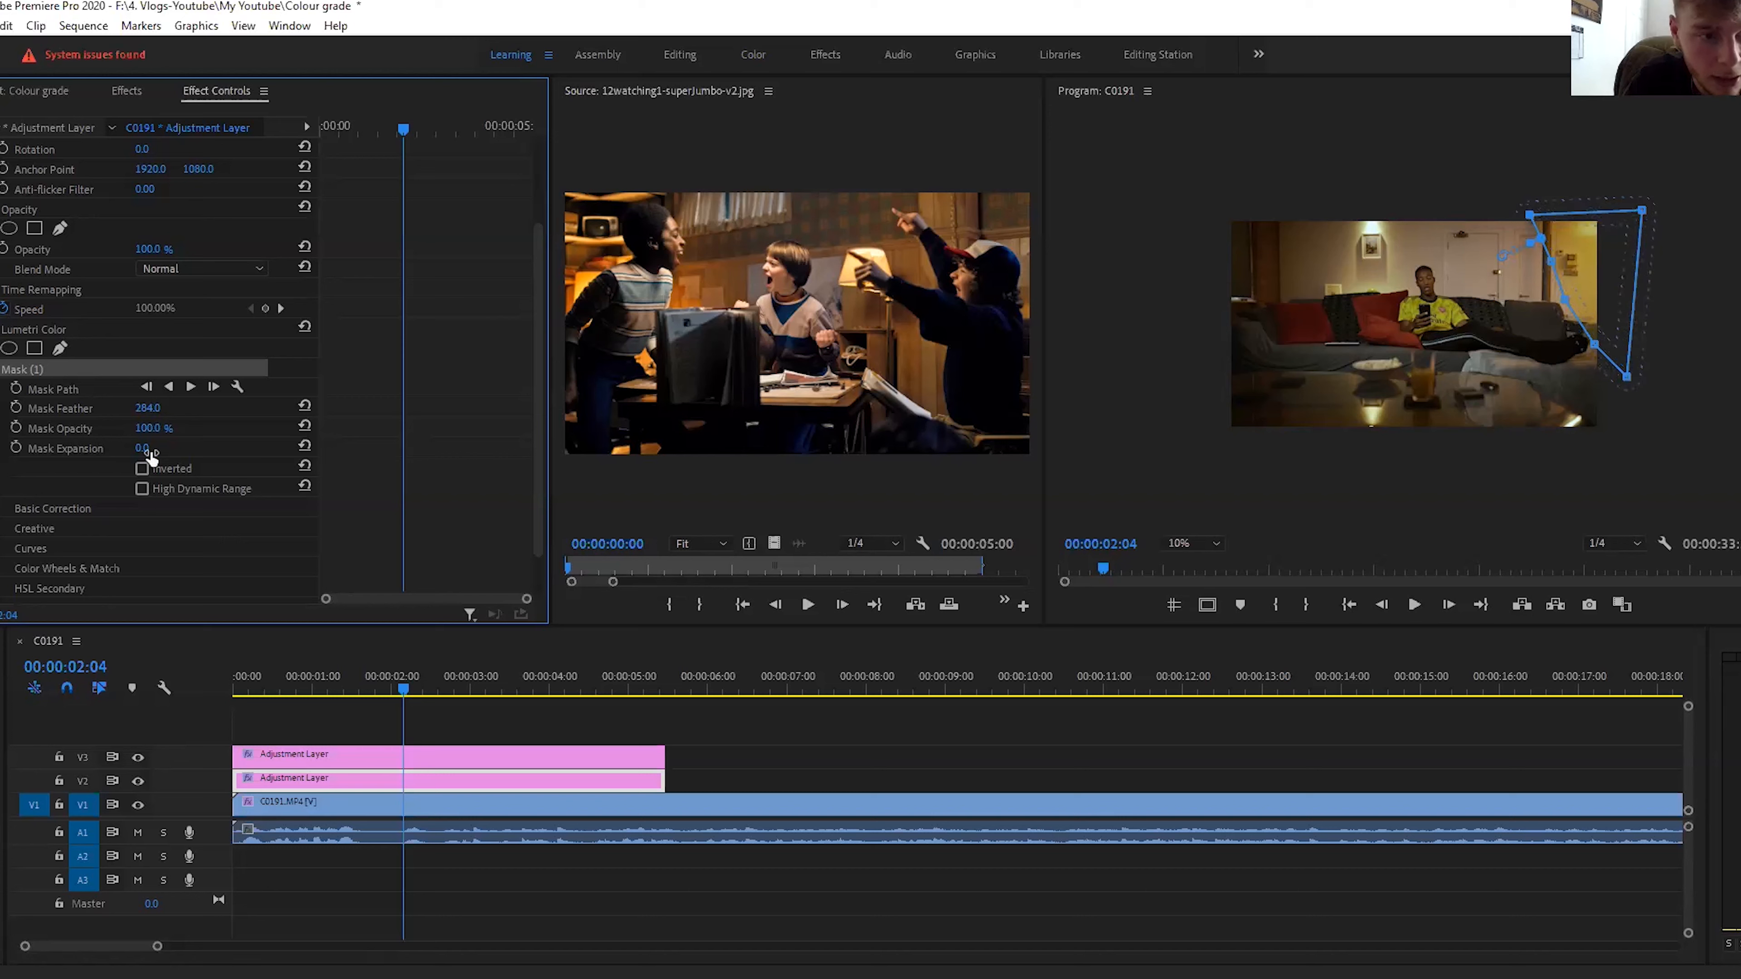
drag(144, 447, 154, 447)
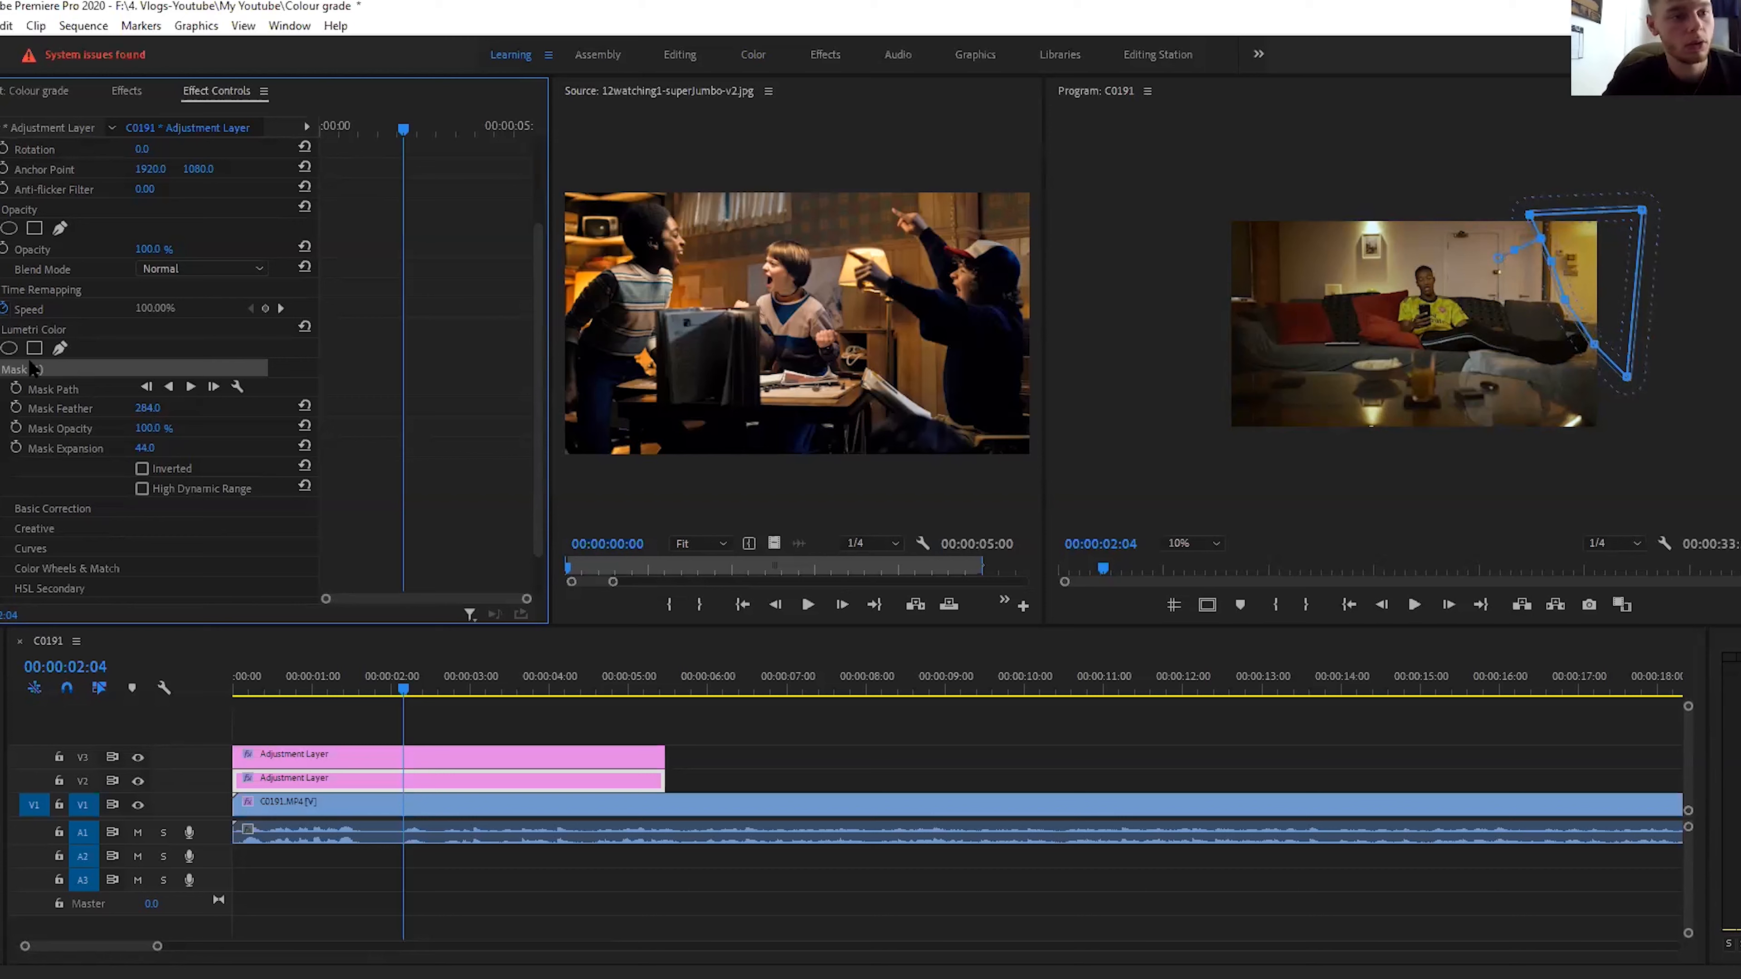
Step: Set the V2 adjustment layer's opacity to 43% and compare the fitted picture with that track hidden and shown
click(0, 329)
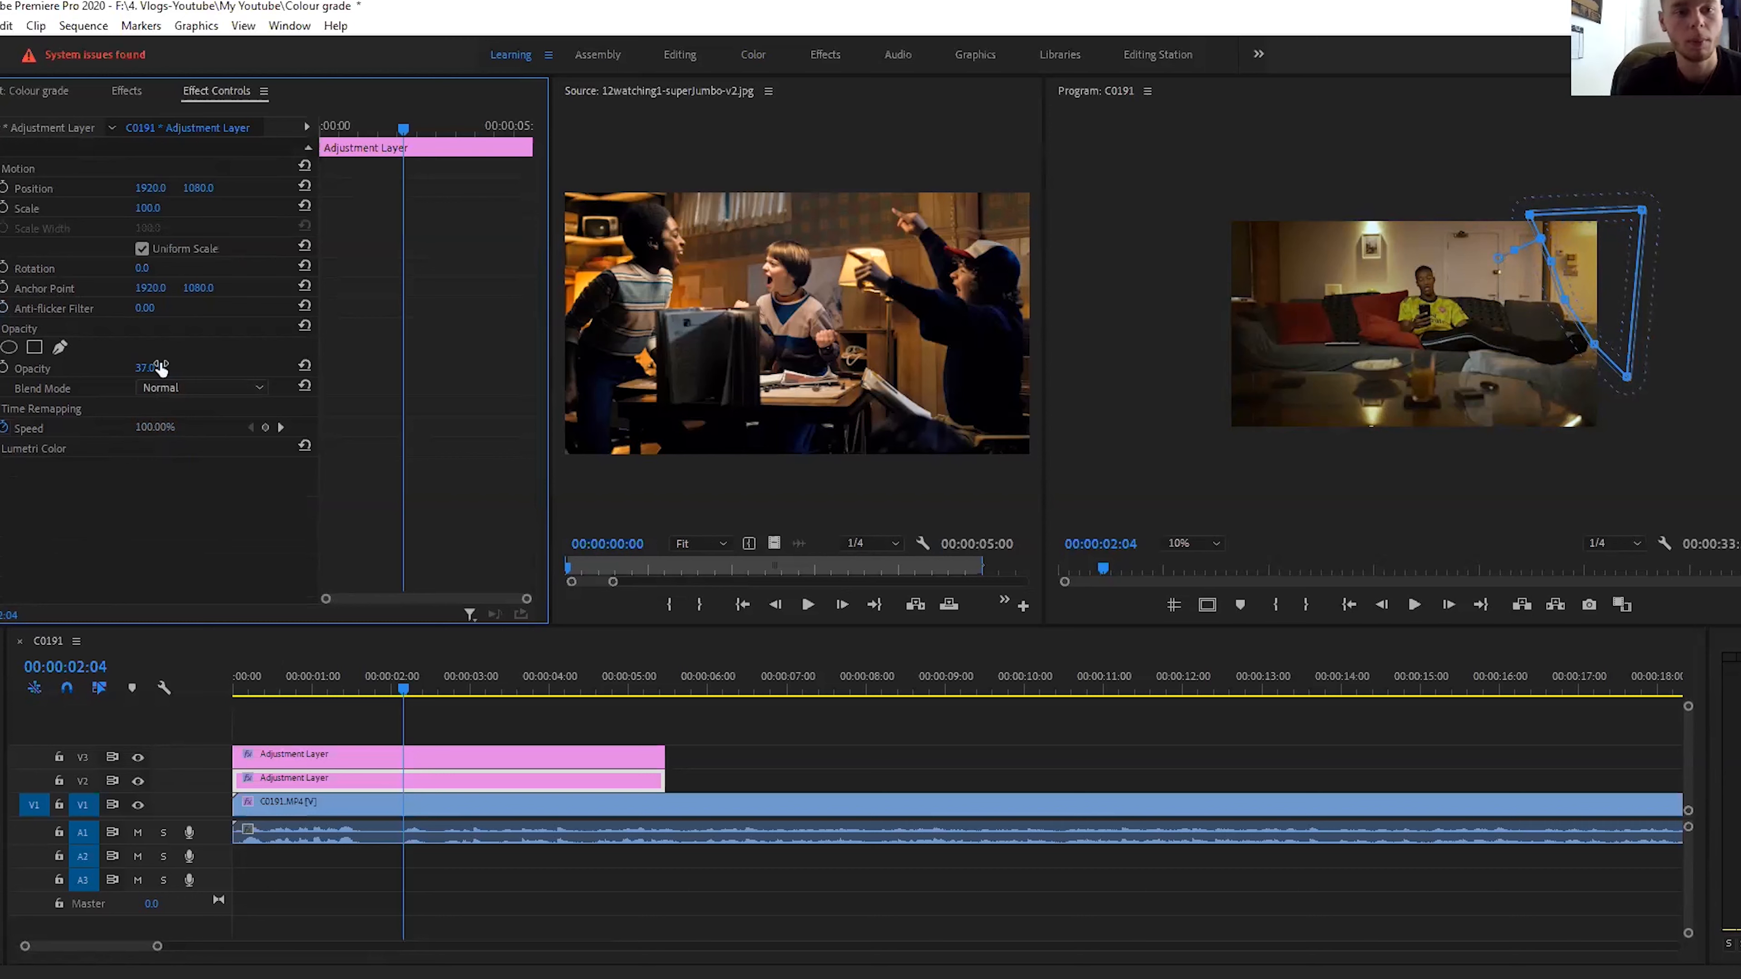
click(1196, 543)
click(1210, 566)
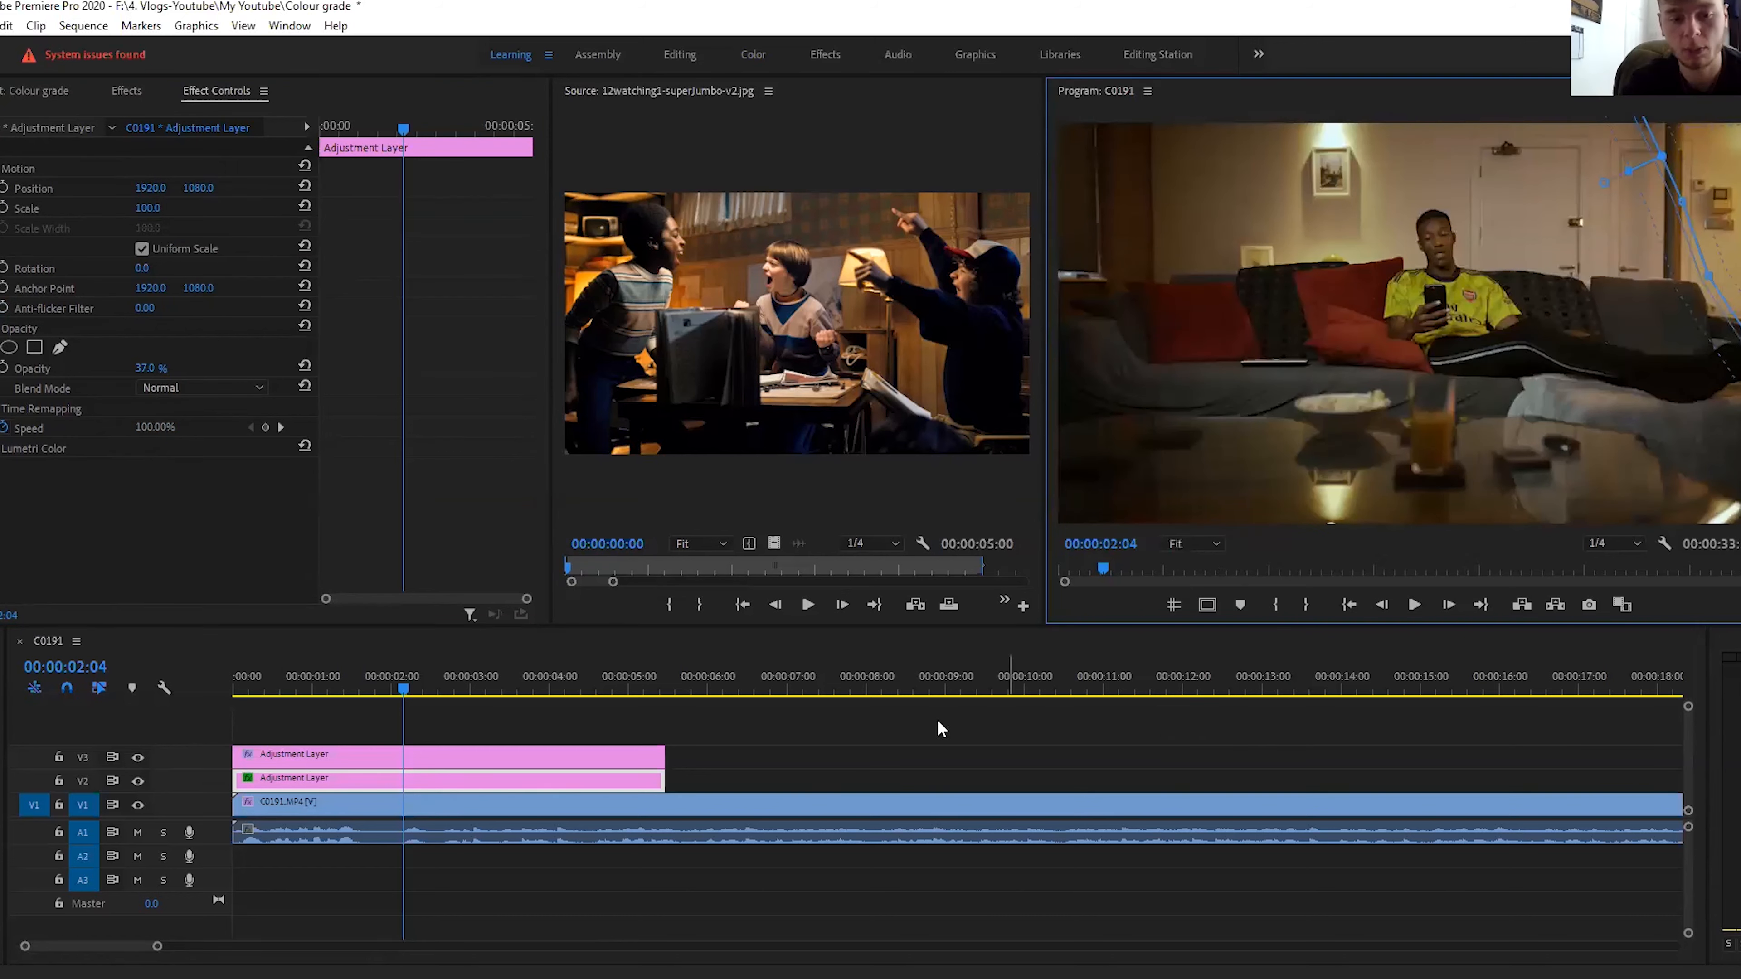
click(448, 787)
drag(147, 368, 156, 368)
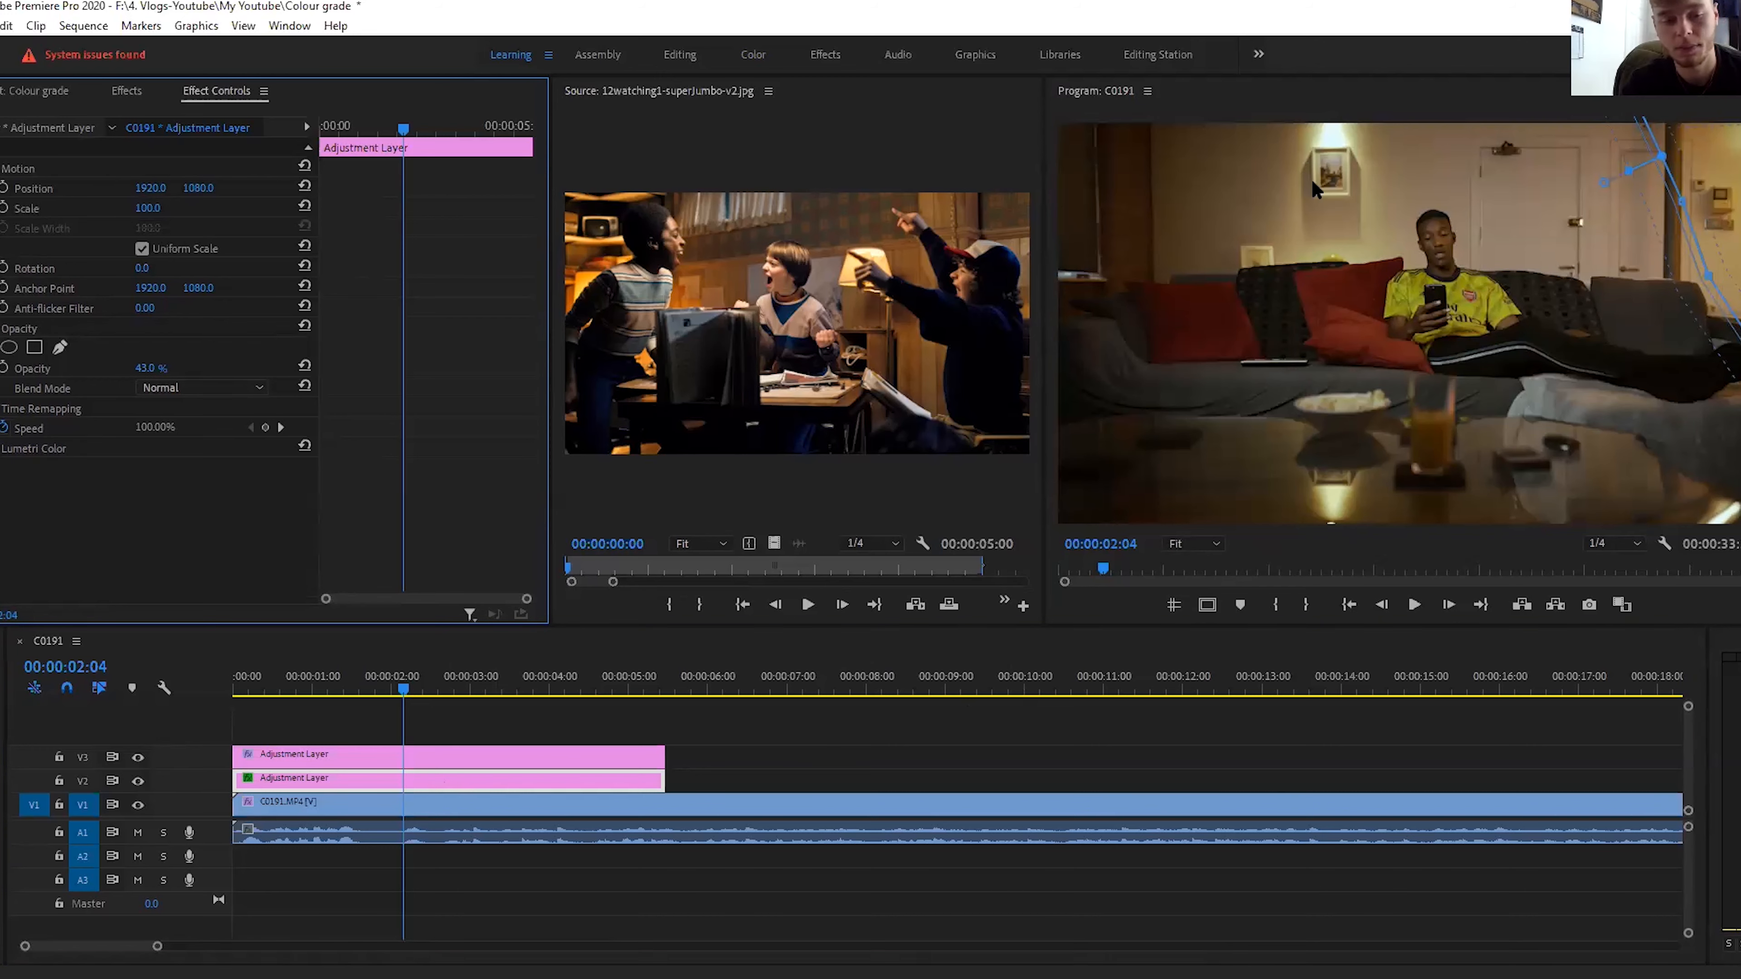
click(721, 764)
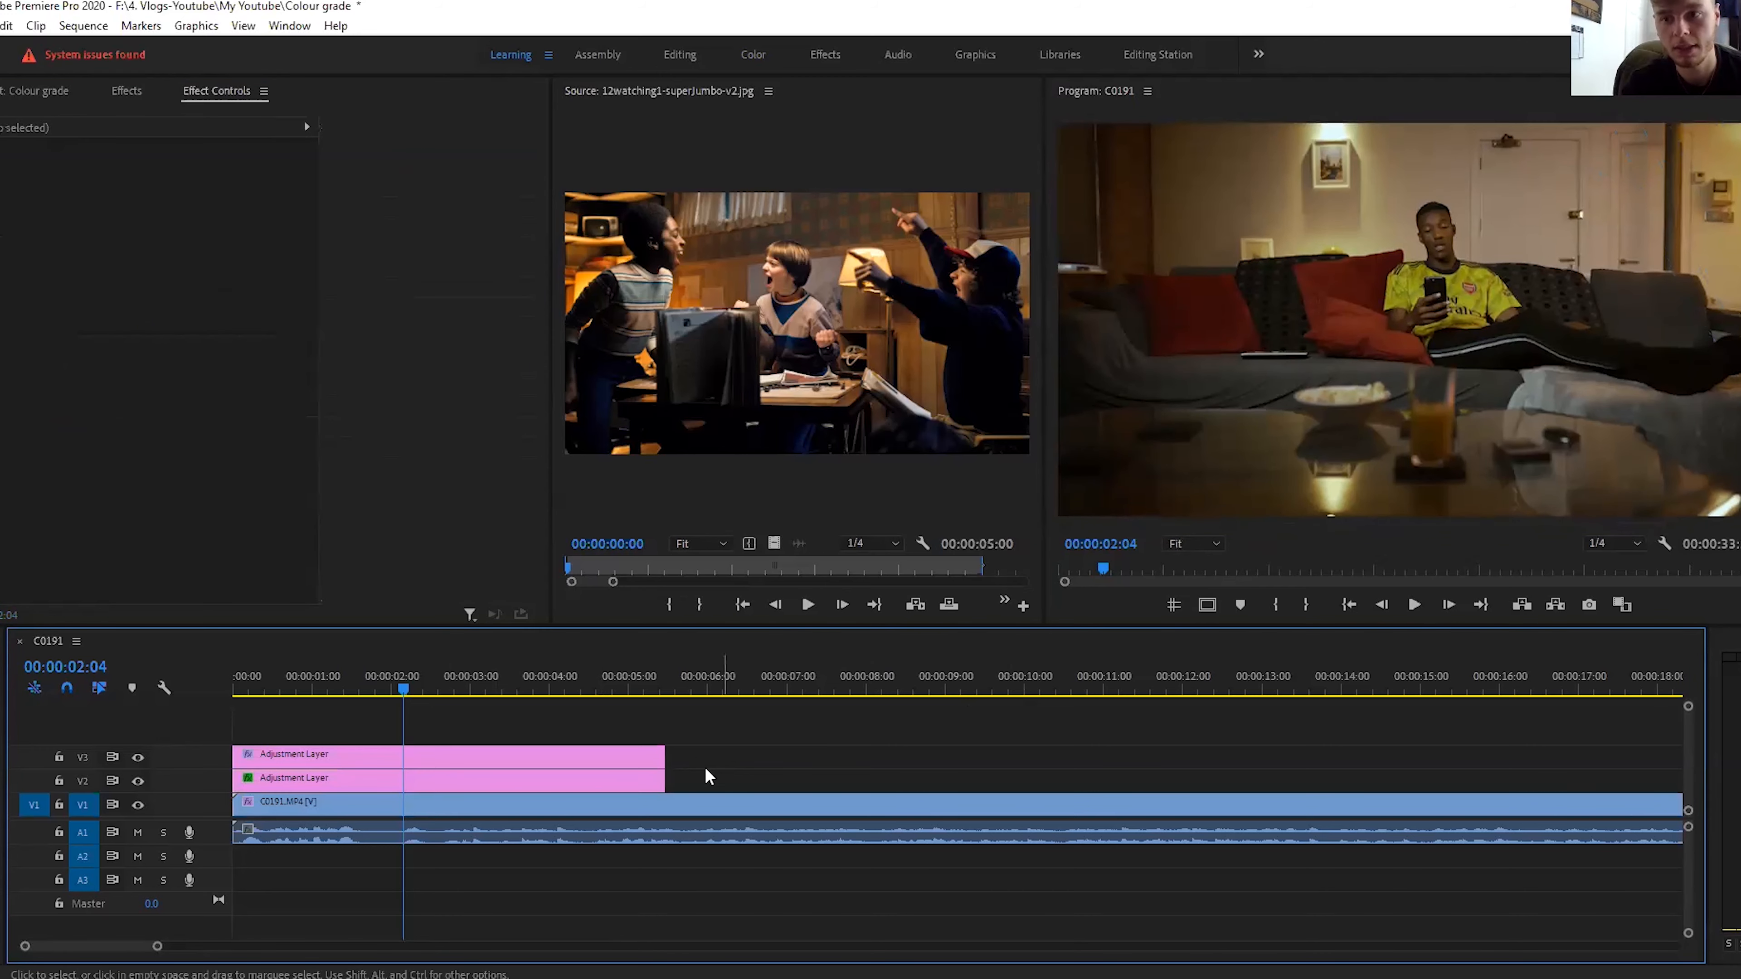
click(137, 782)
click(138, 781)
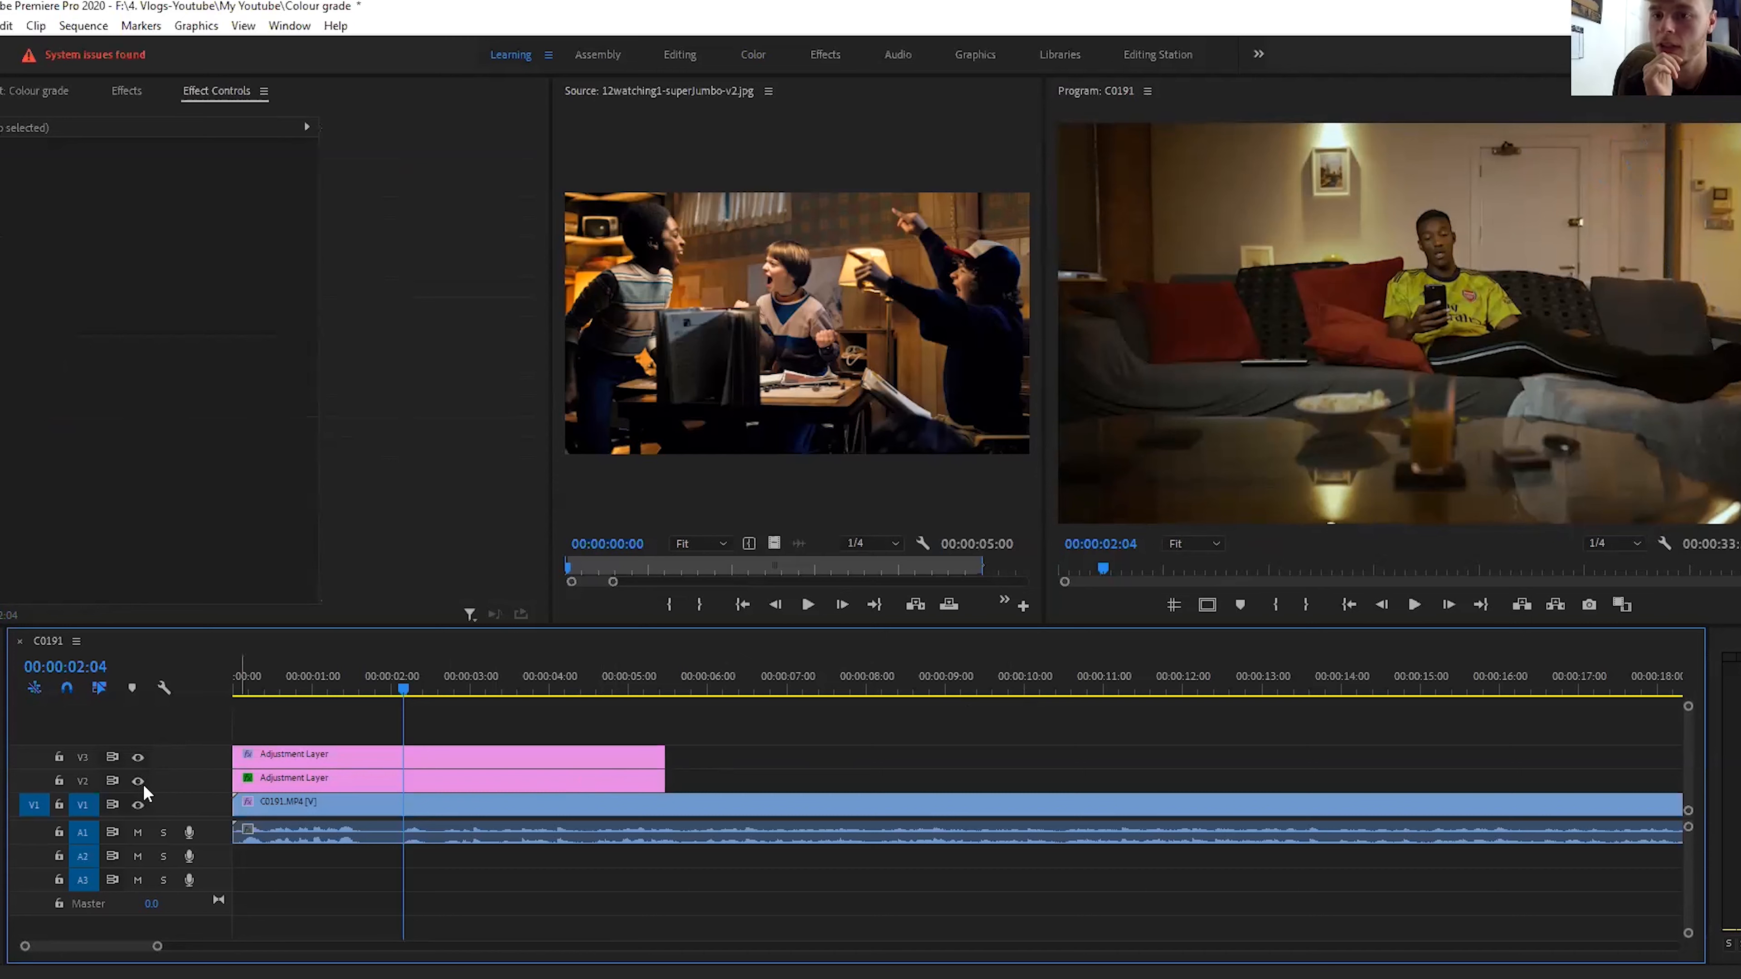
Step: Move the V3 adjustment layer up to V4 and duplicate the V2 adjustment layer onto the freed V3 track
click(414, 777)
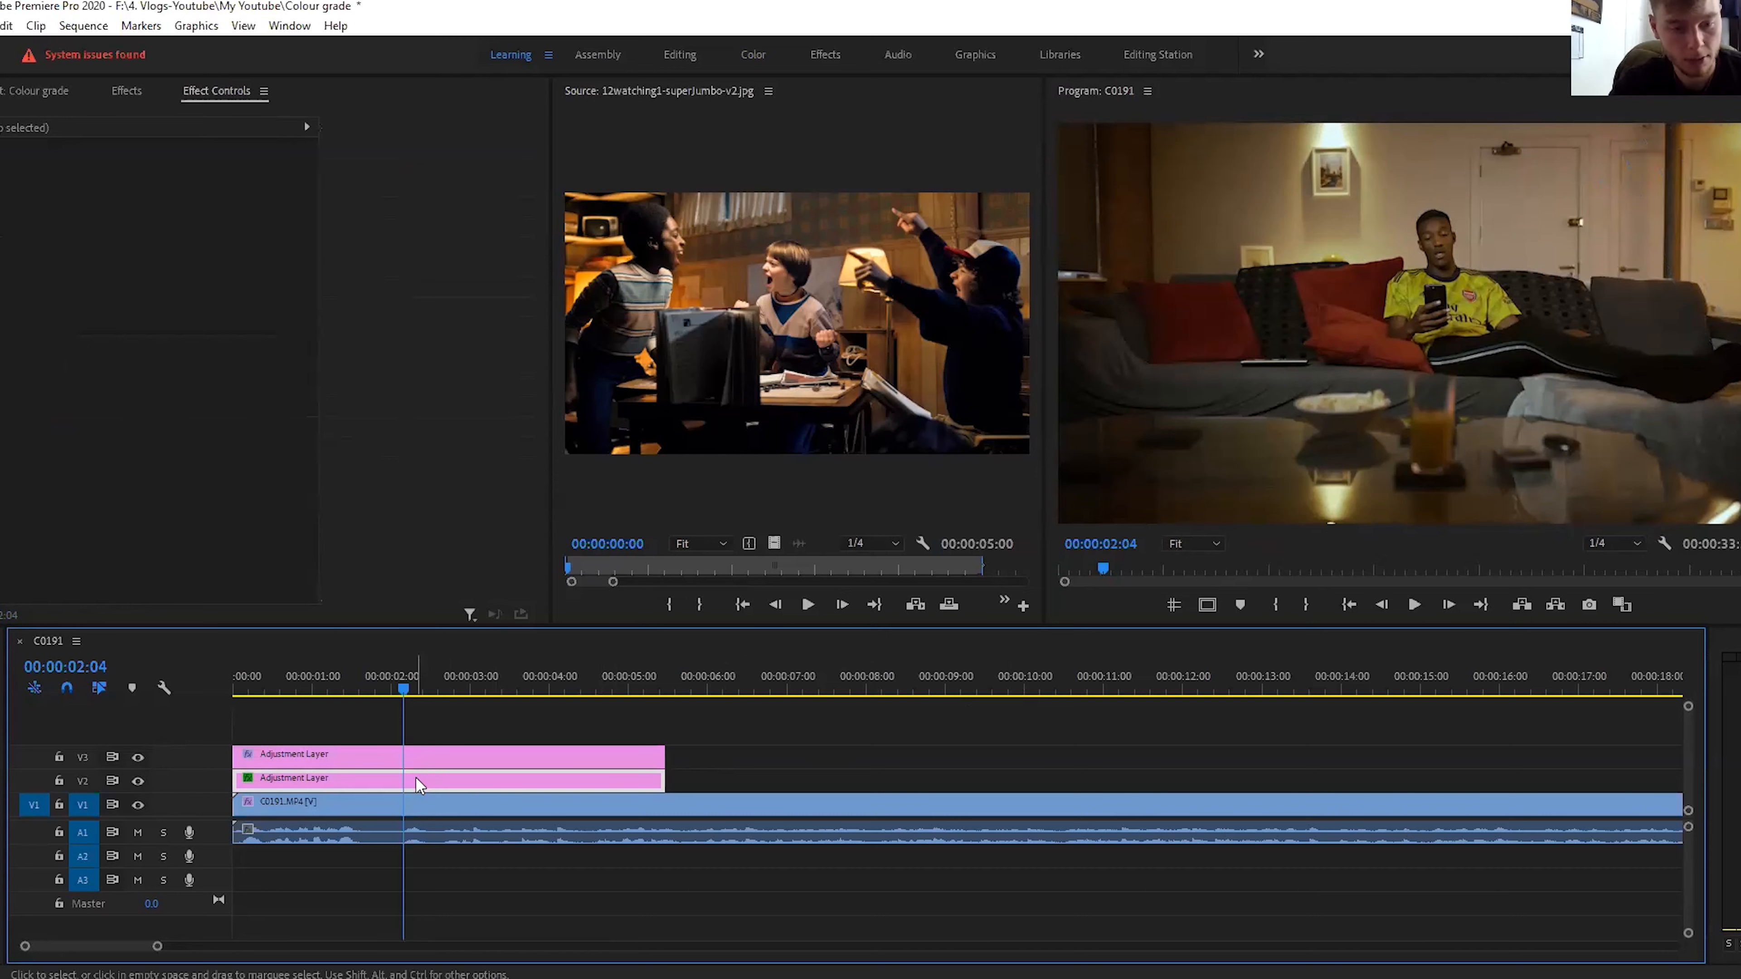
click(412, 748)
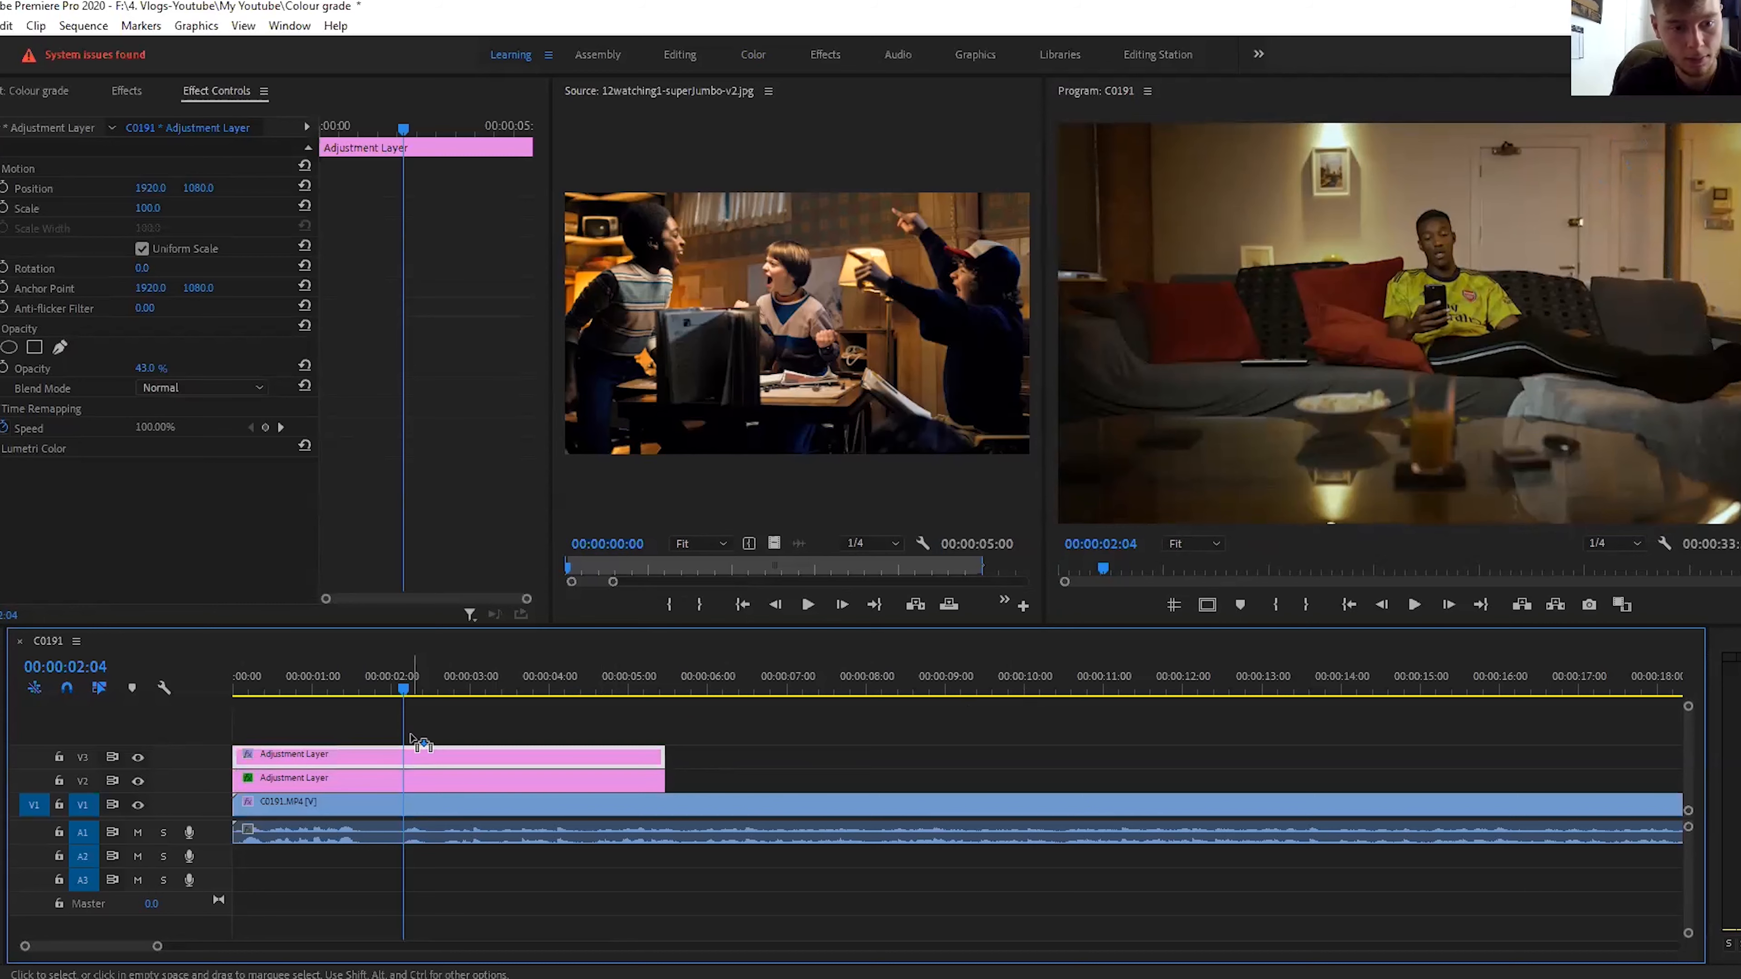
drag(412, 741, 414, 729)
click(419, 778)
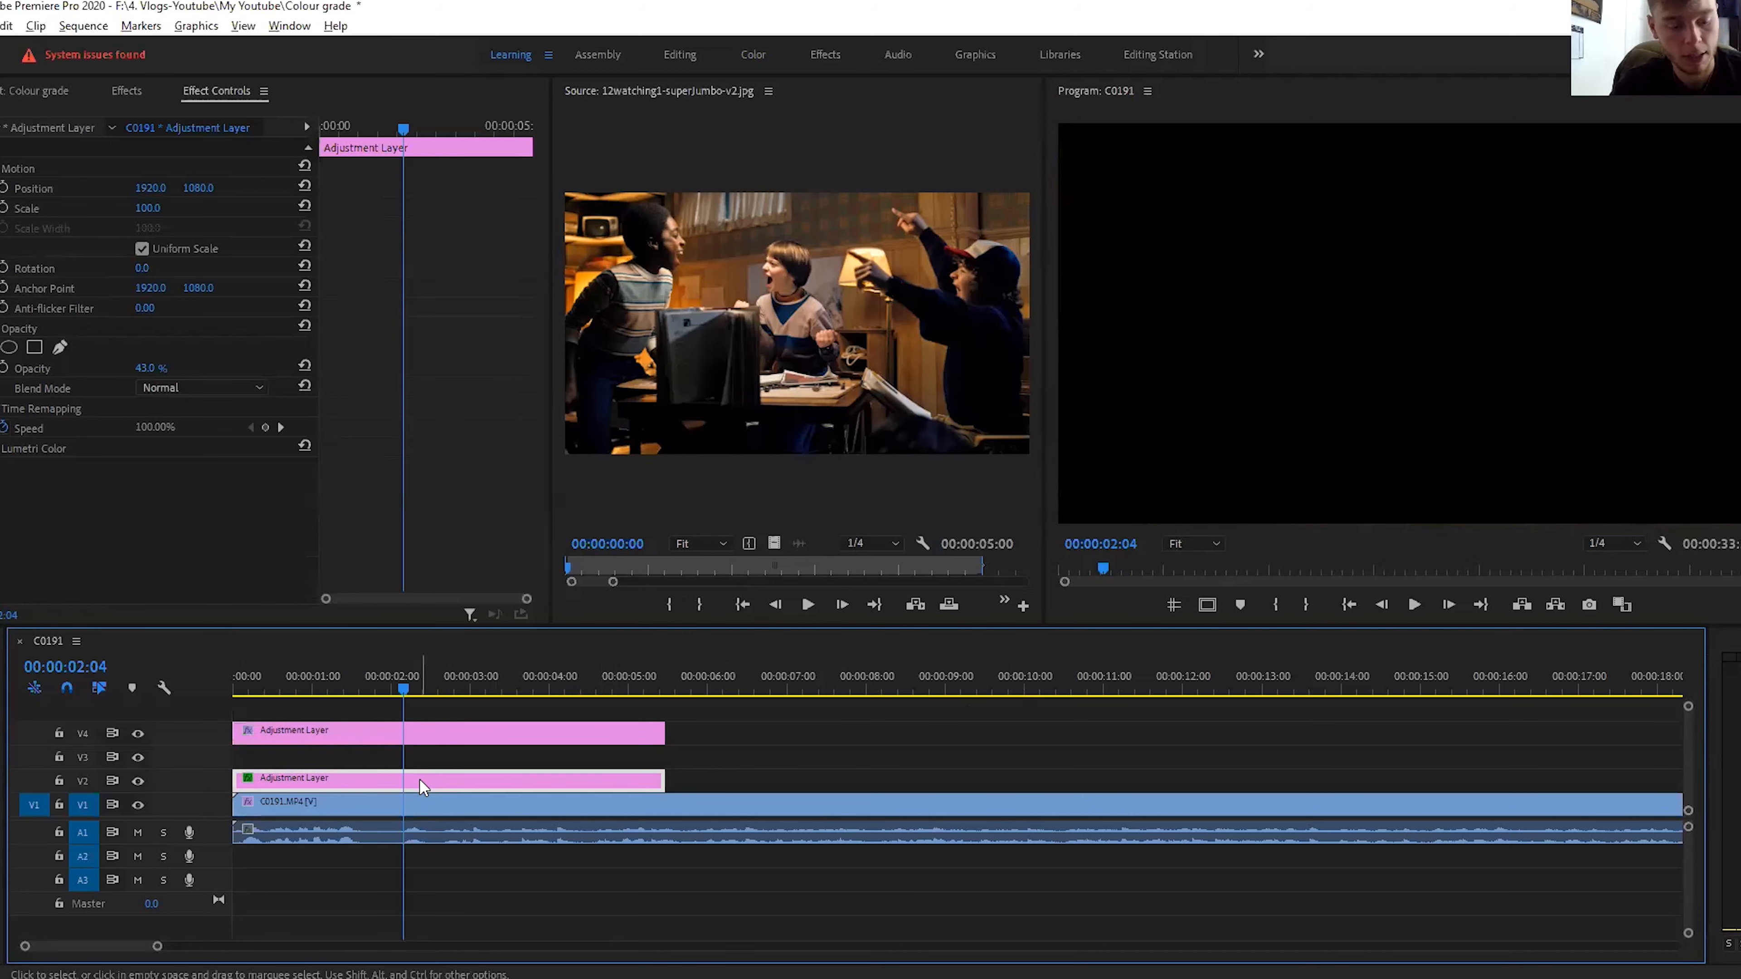
drag(419, 778, 419, 755)
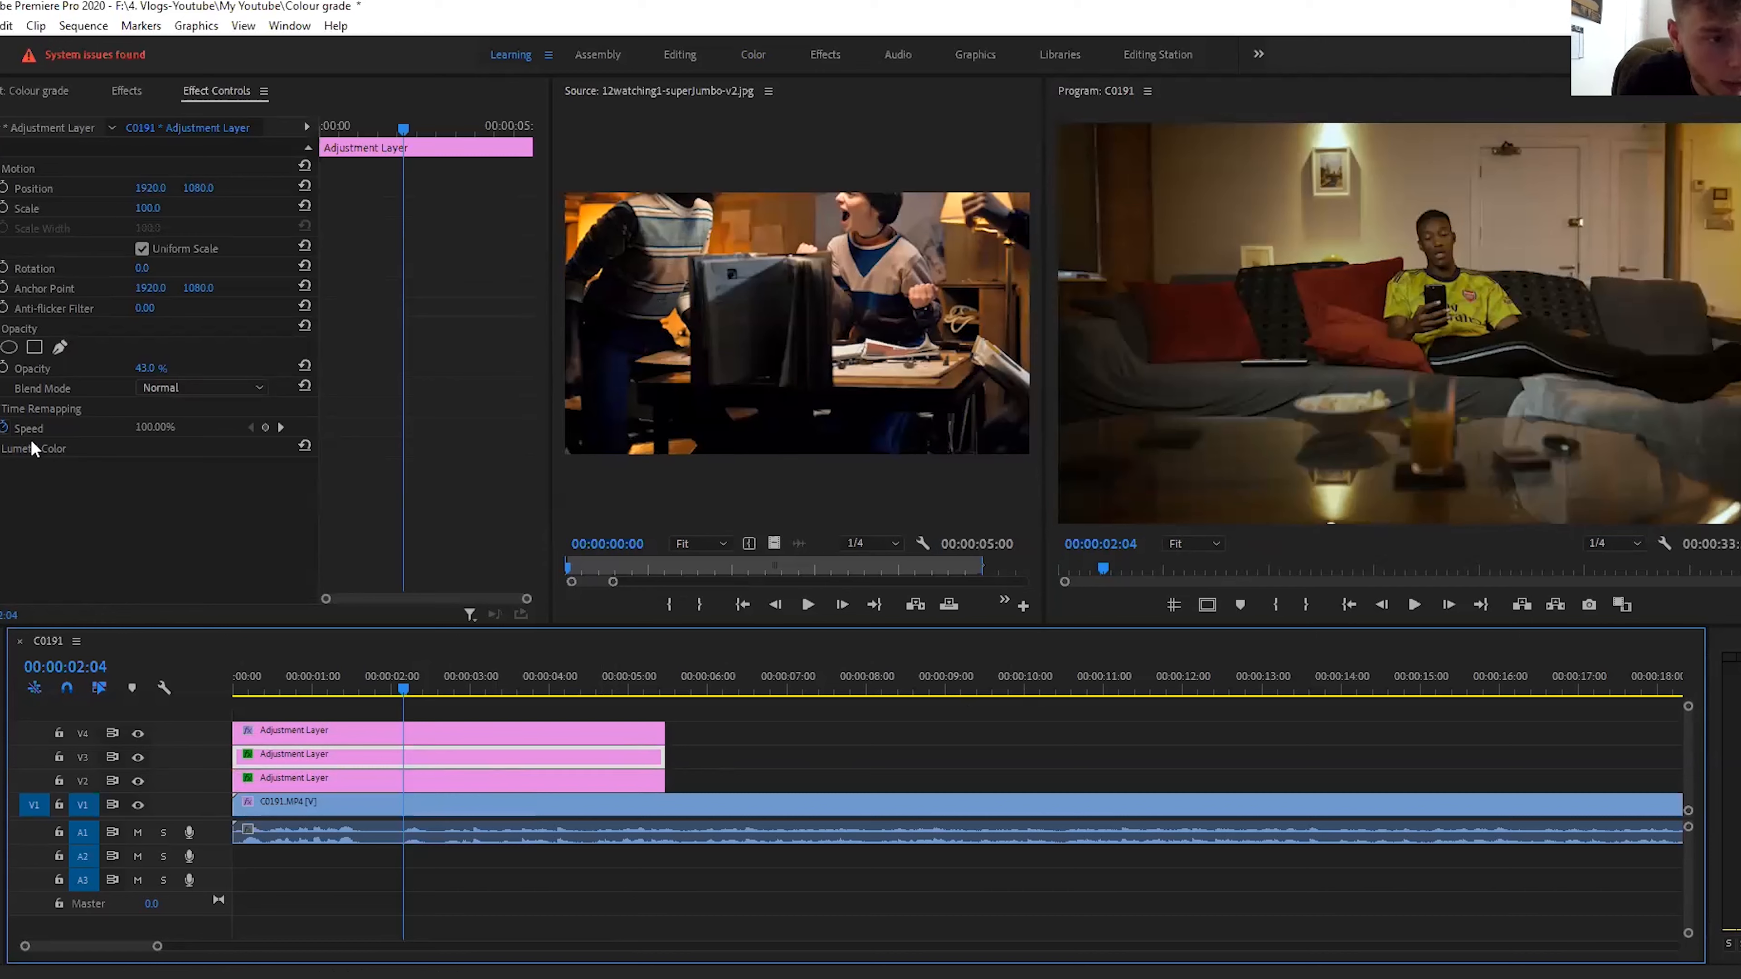
Step: Delete the copied mask from the V3 adjustment layer's Lumetri Color effect
click(1, 449)
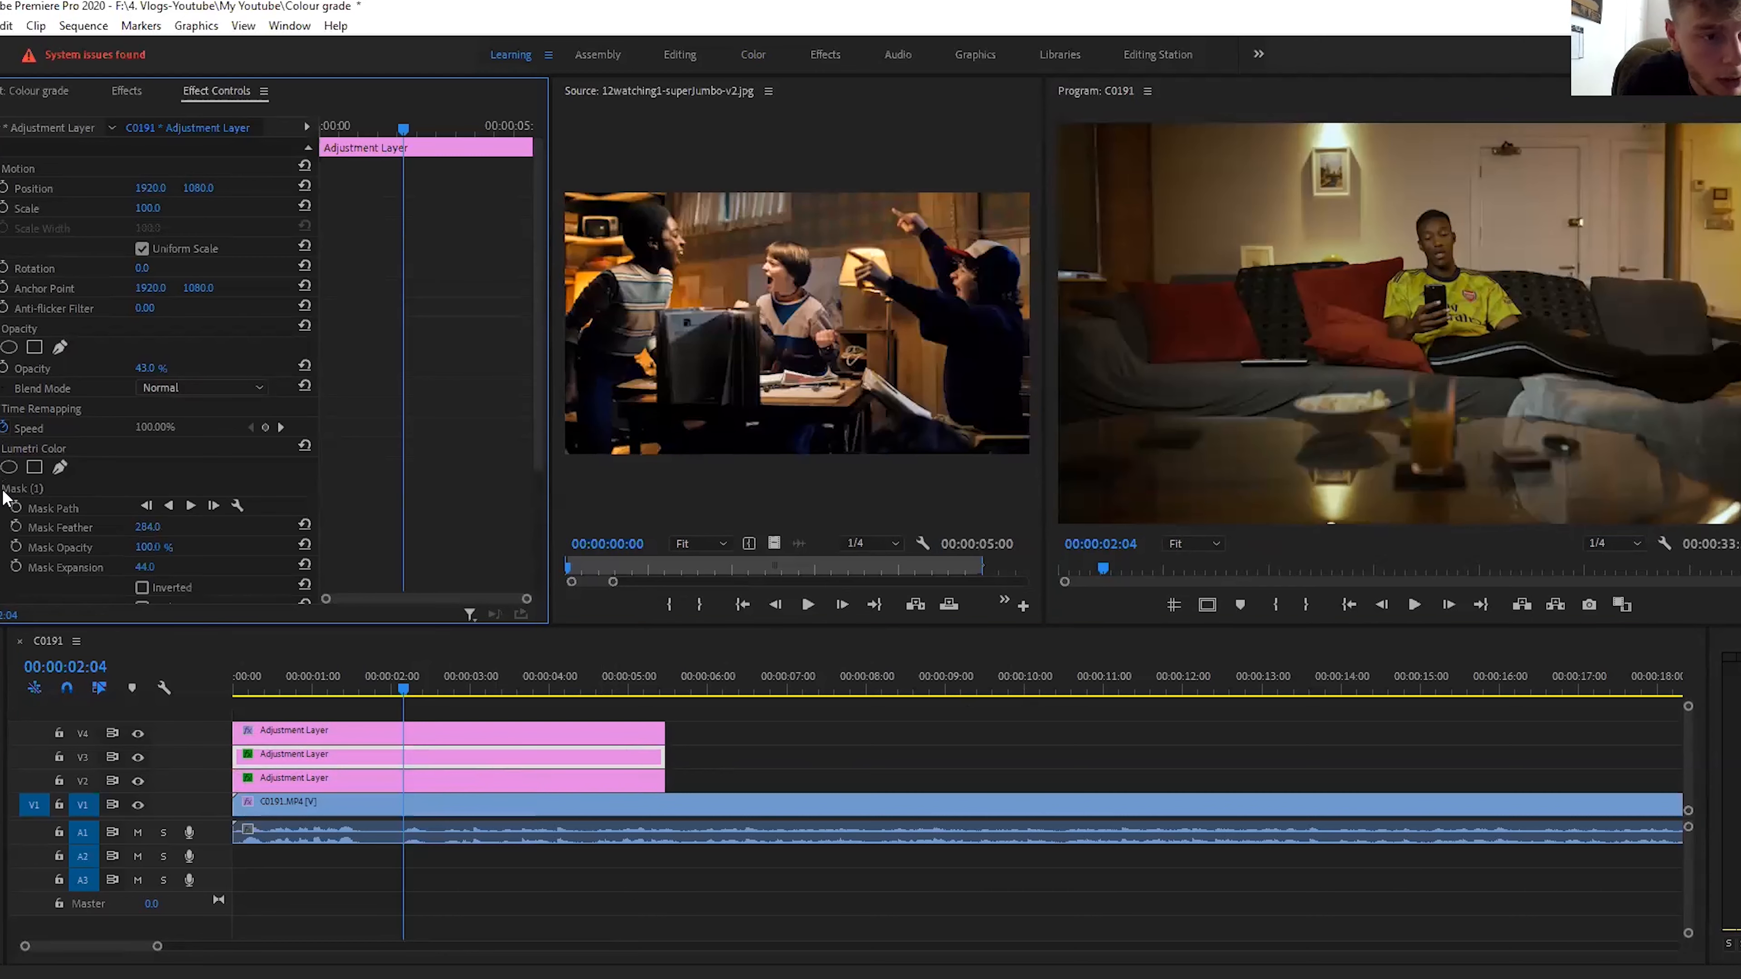
click(23, 491)
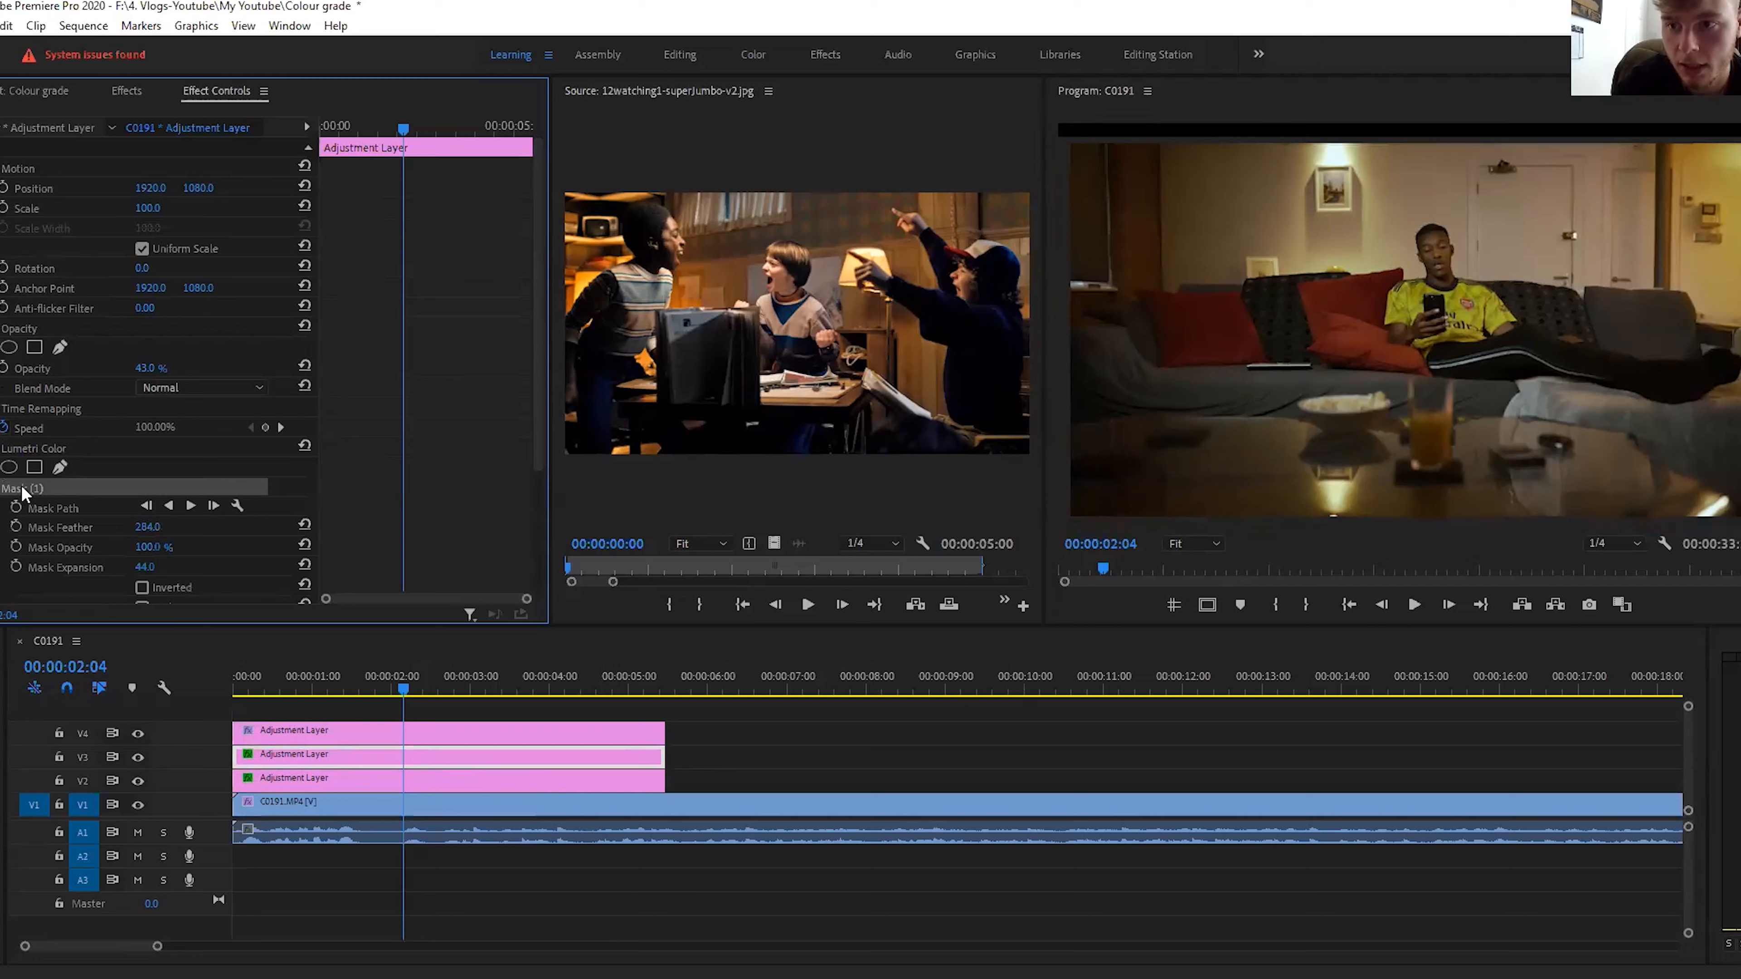
key(Delete)
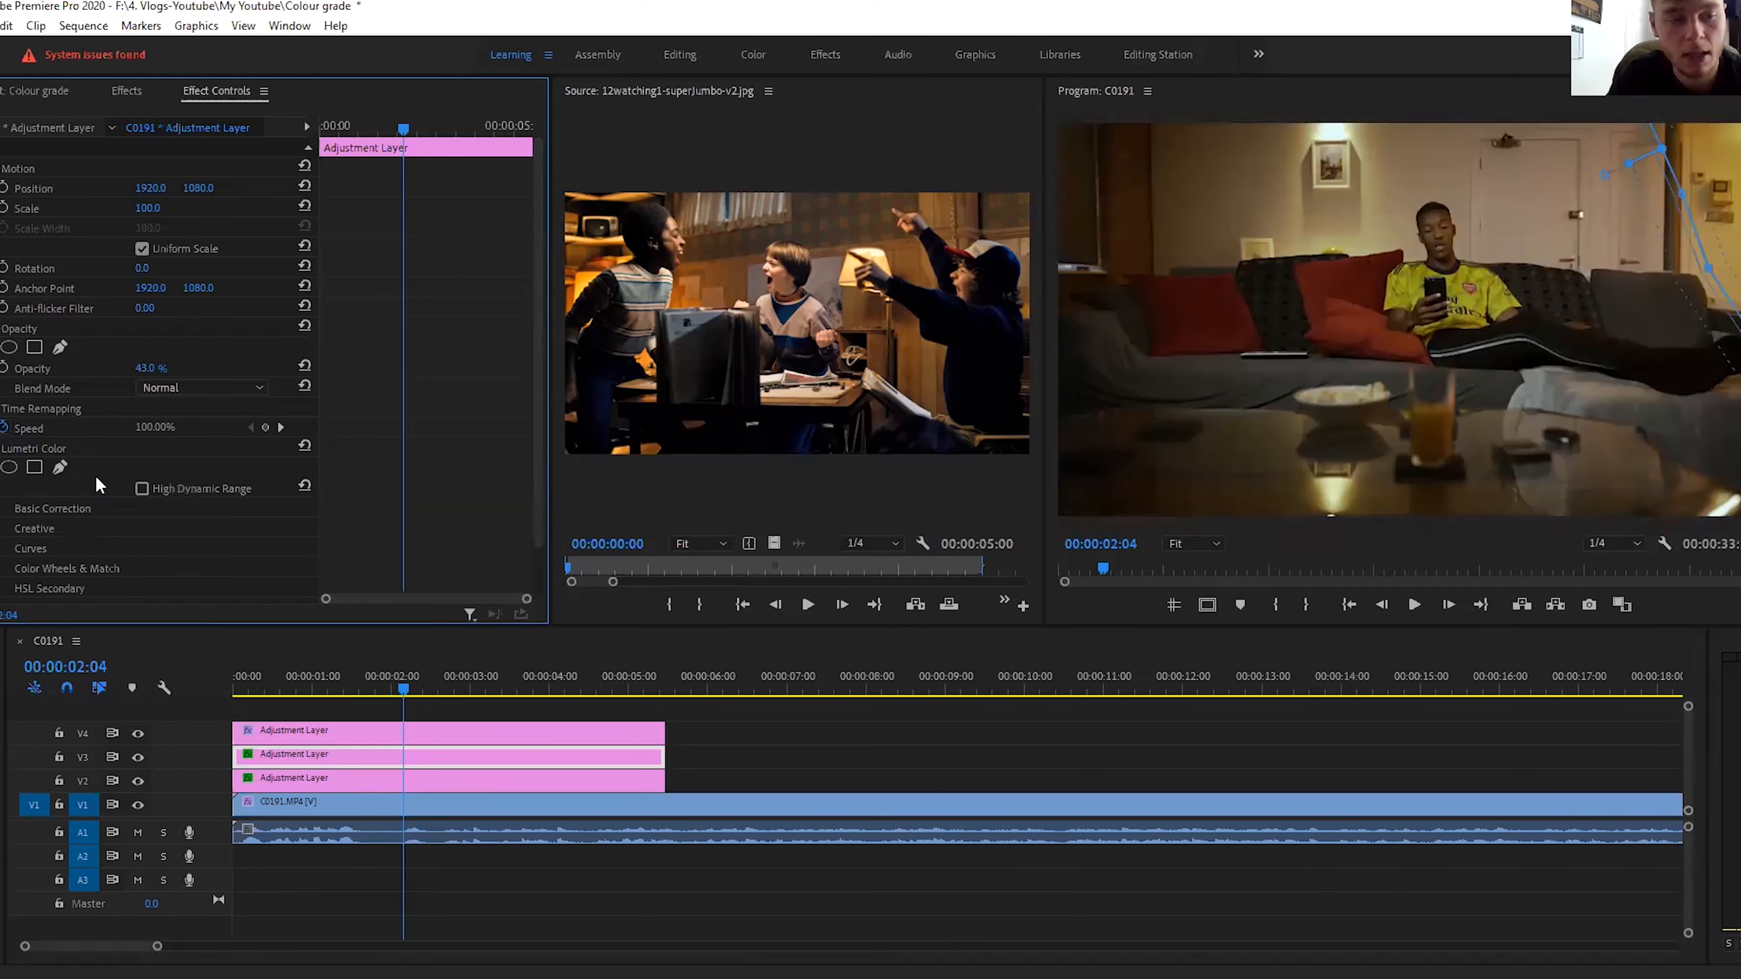
Step: Draw a closed bezier mask on the V3 layer's Lumetri Color effect around the lit wall and framed picture, down to the sofa cushions
click(61, 469)
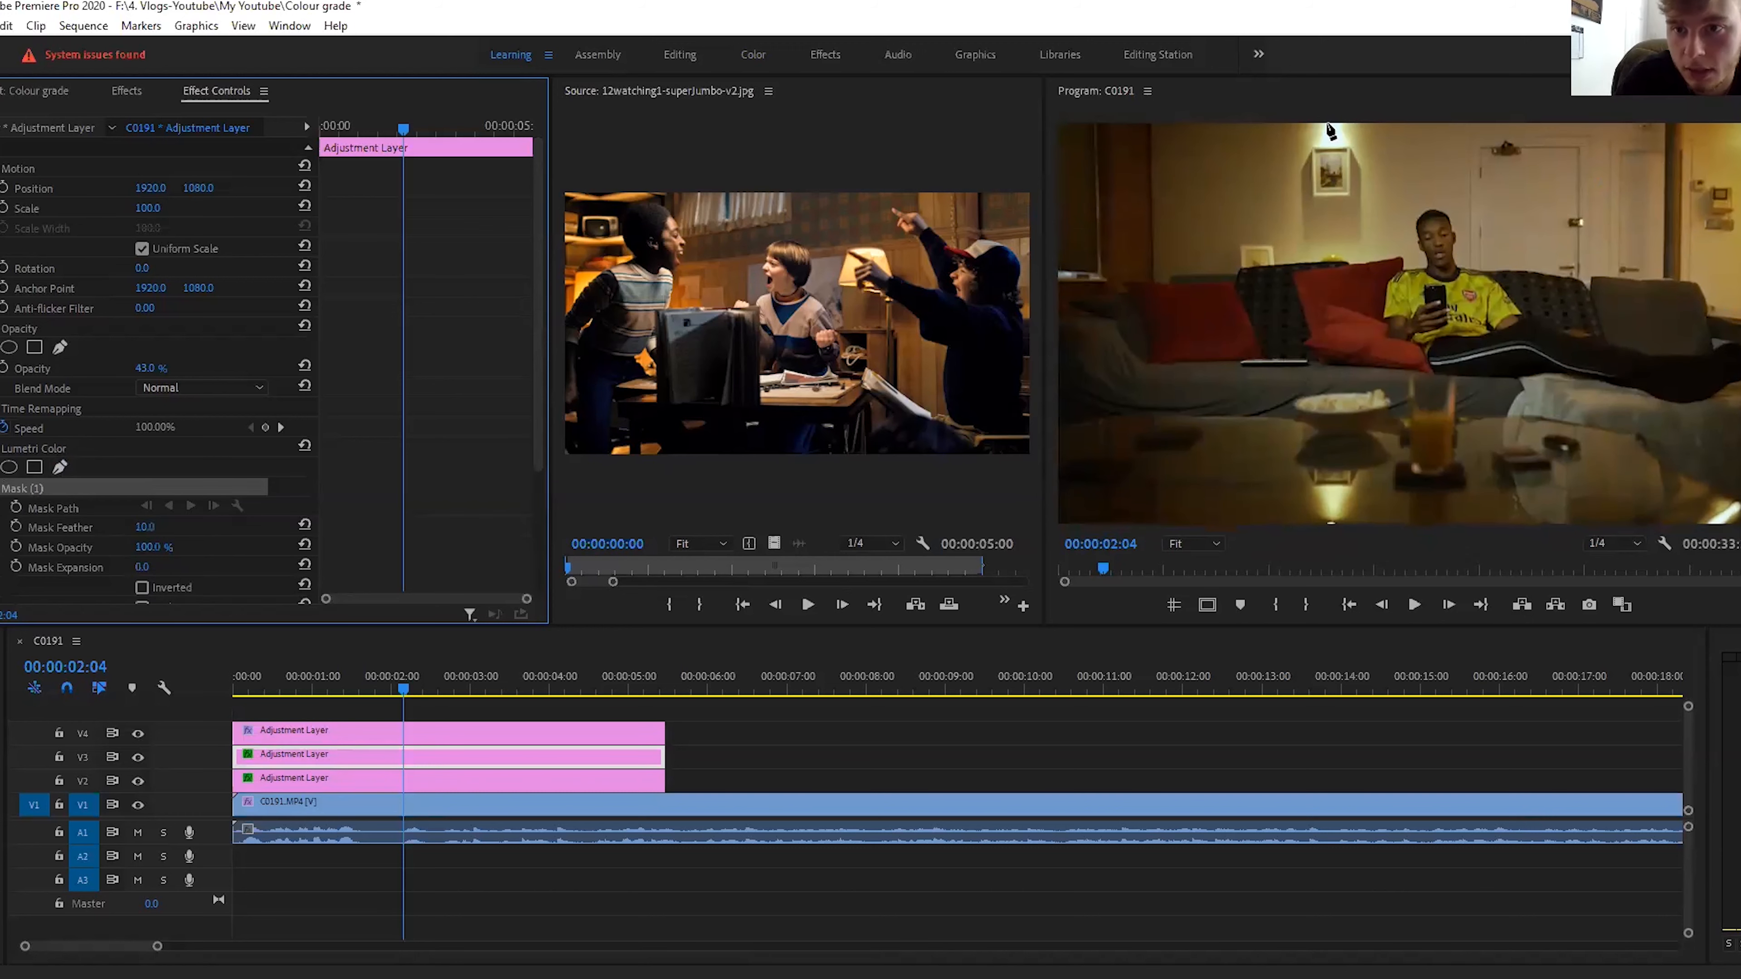
click(1319, 124)
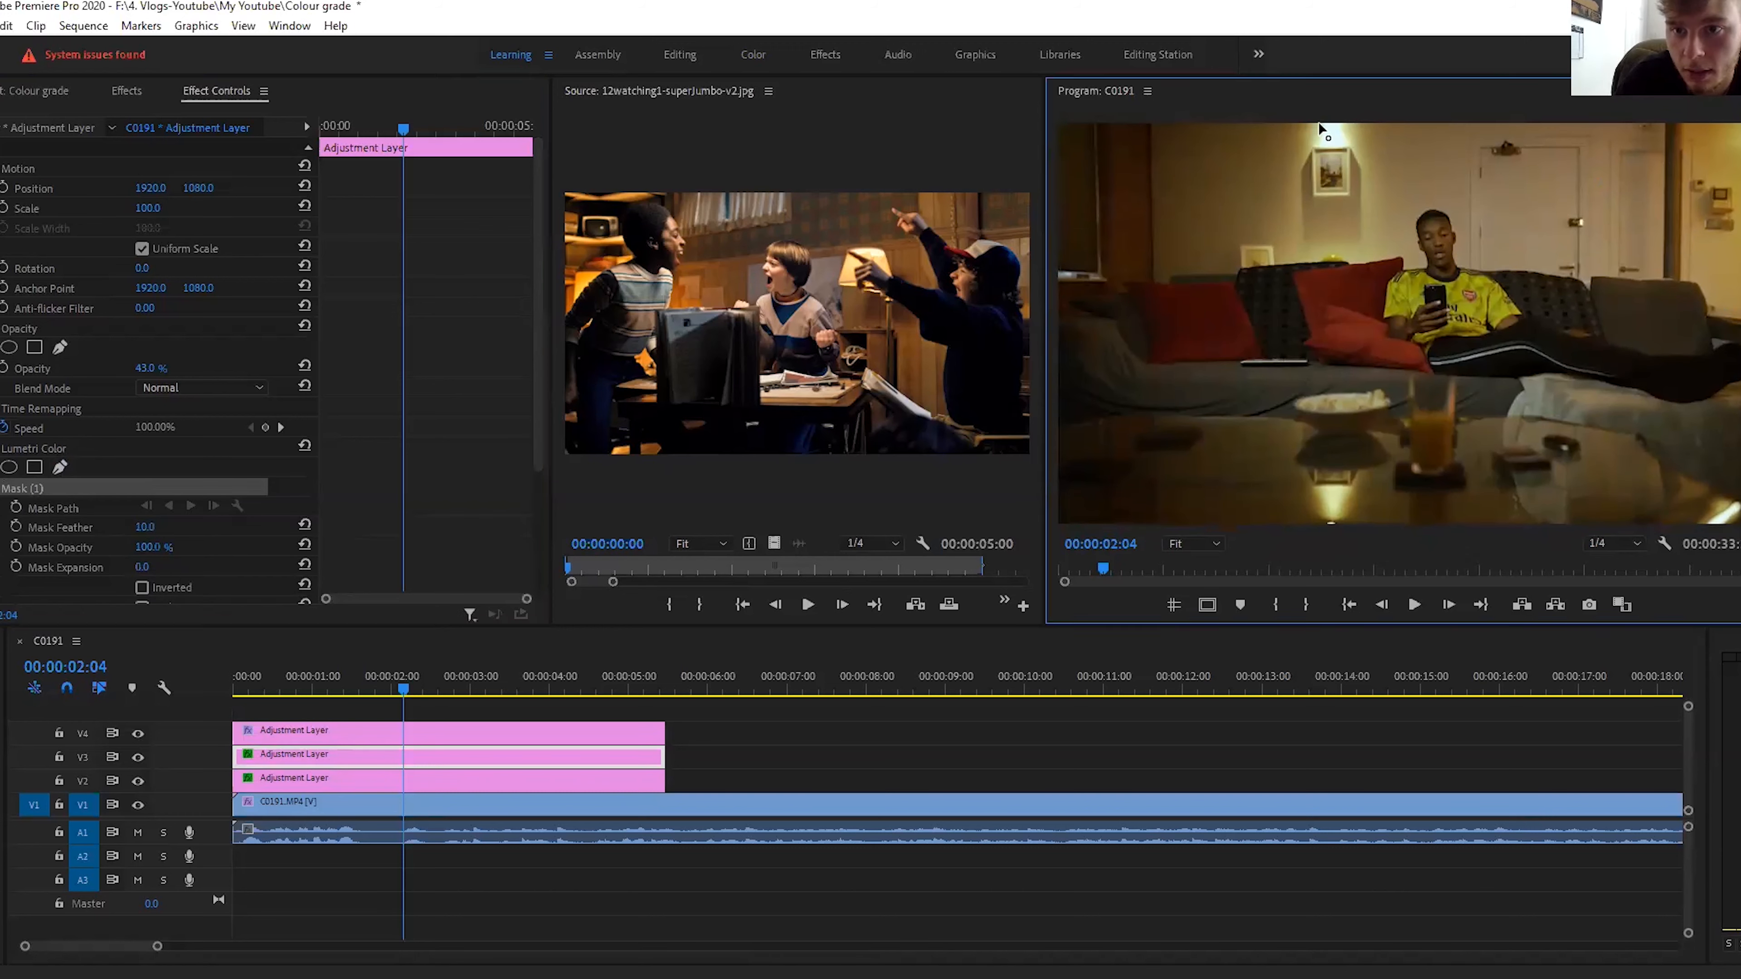
click(1289, 181)
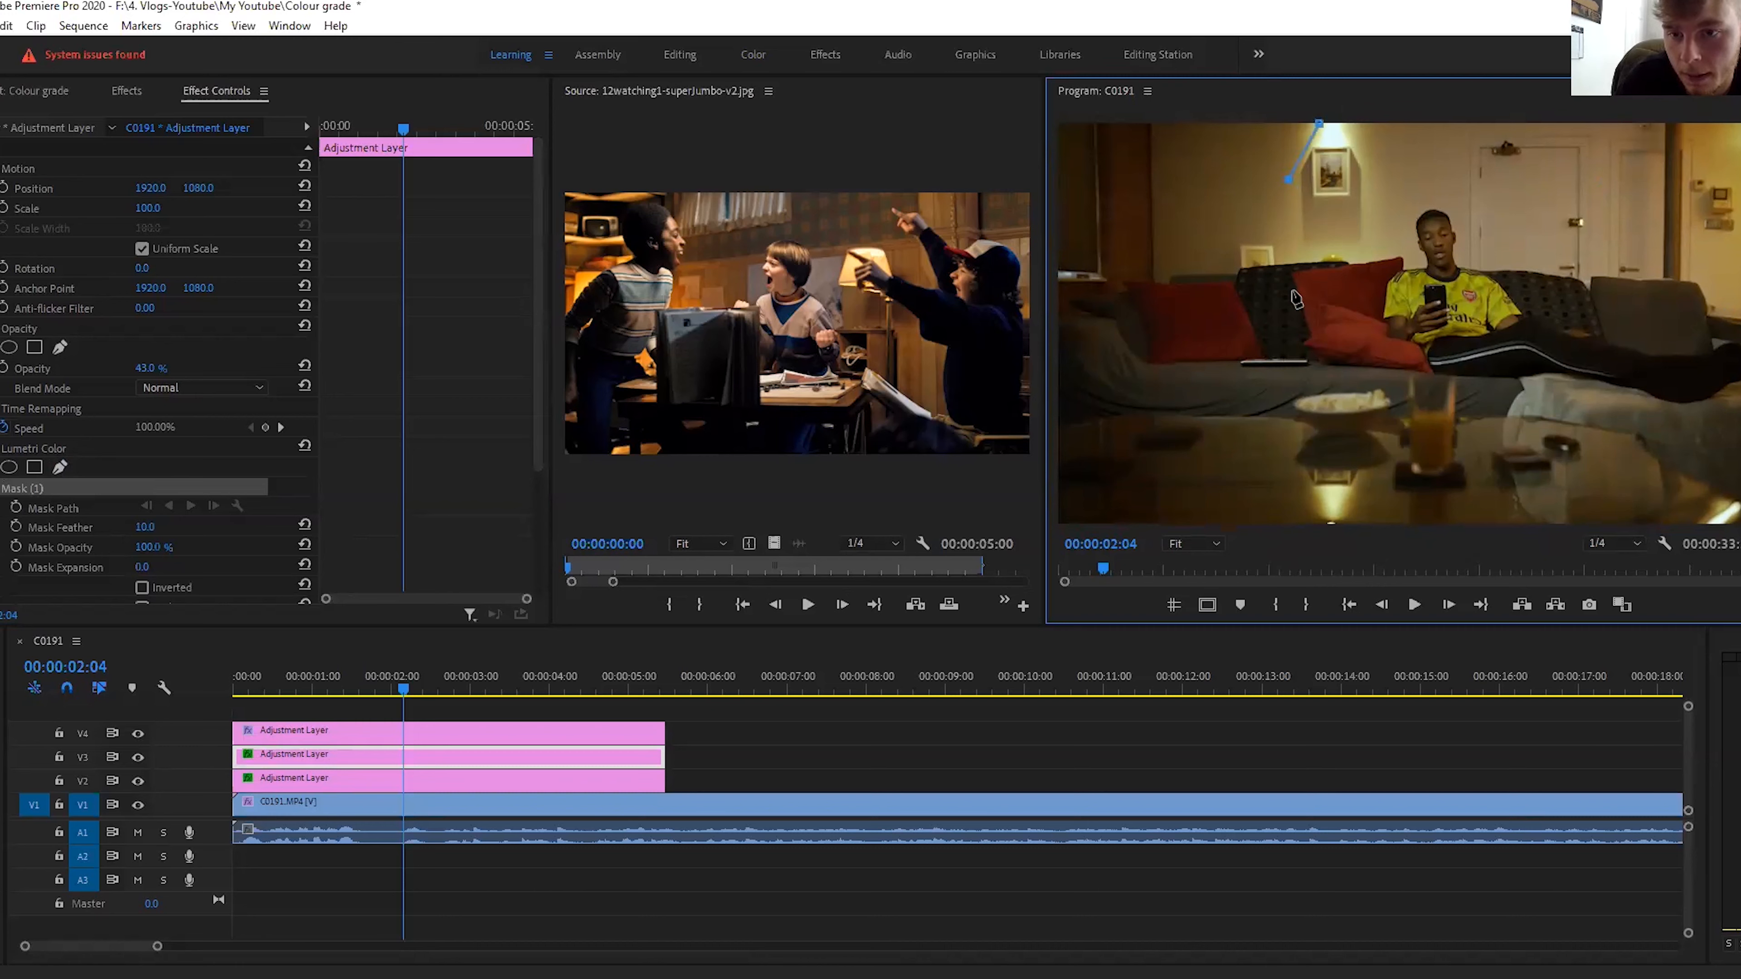
click(1275, 265)
click(1292, 302)
click(1330, 316)
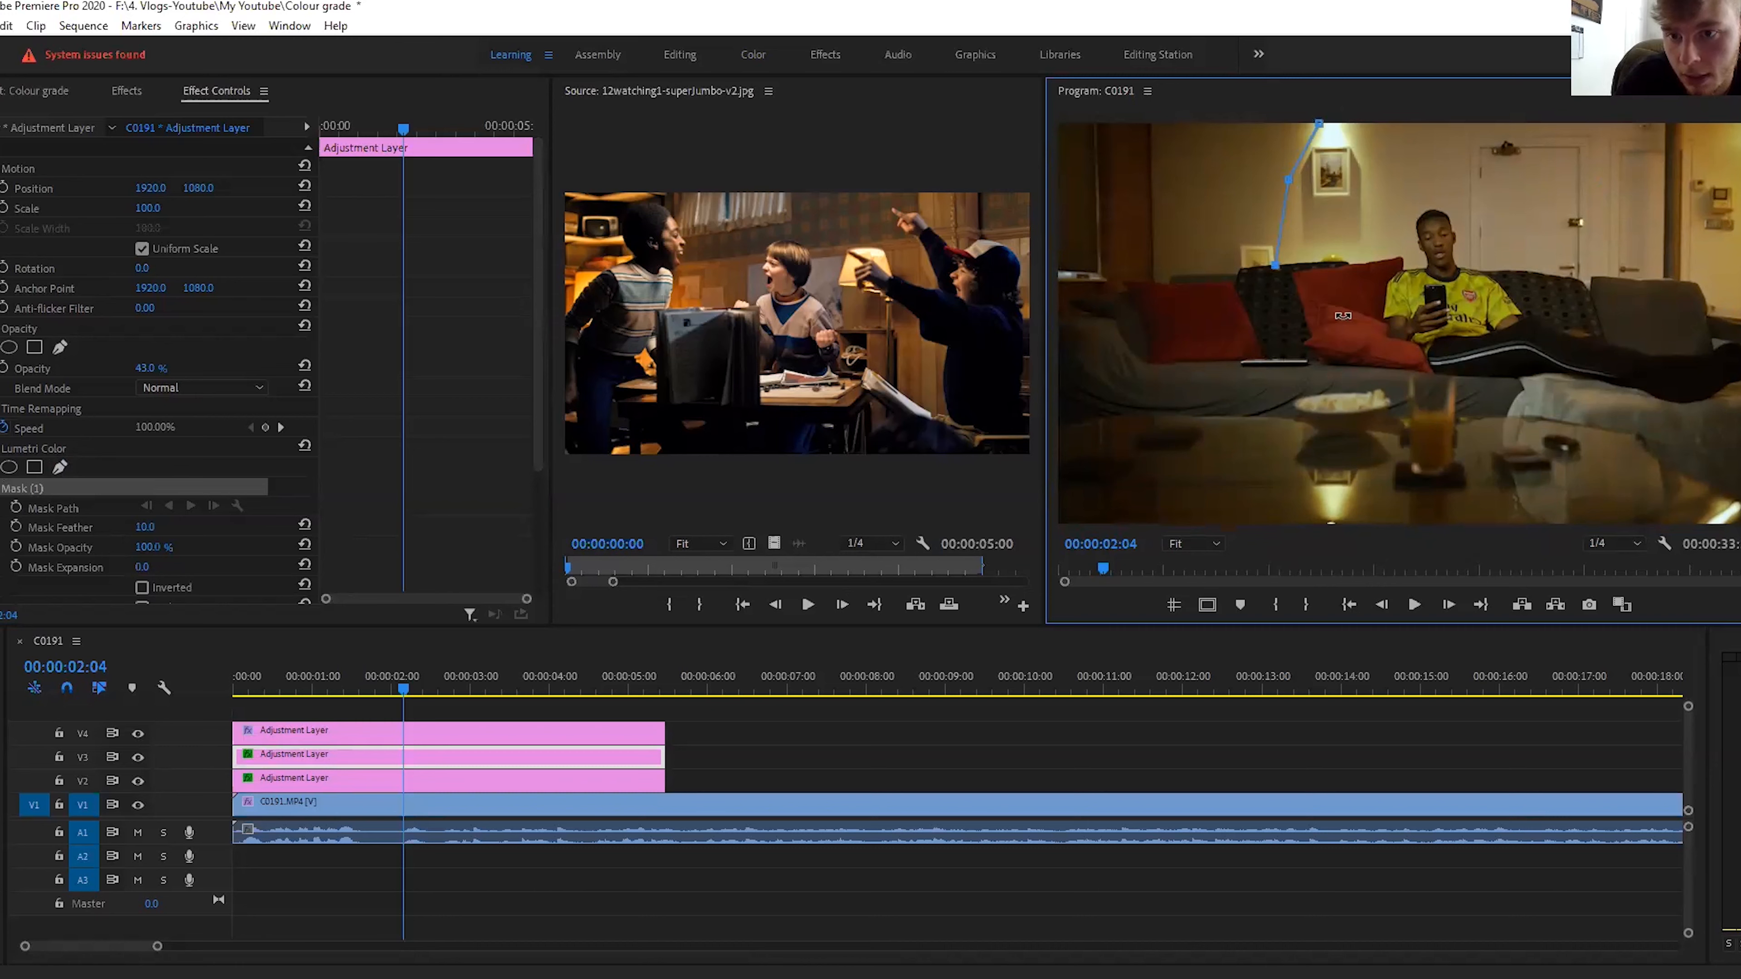
click(1375, 307)
click(1390, 266)
click(1380, 174)
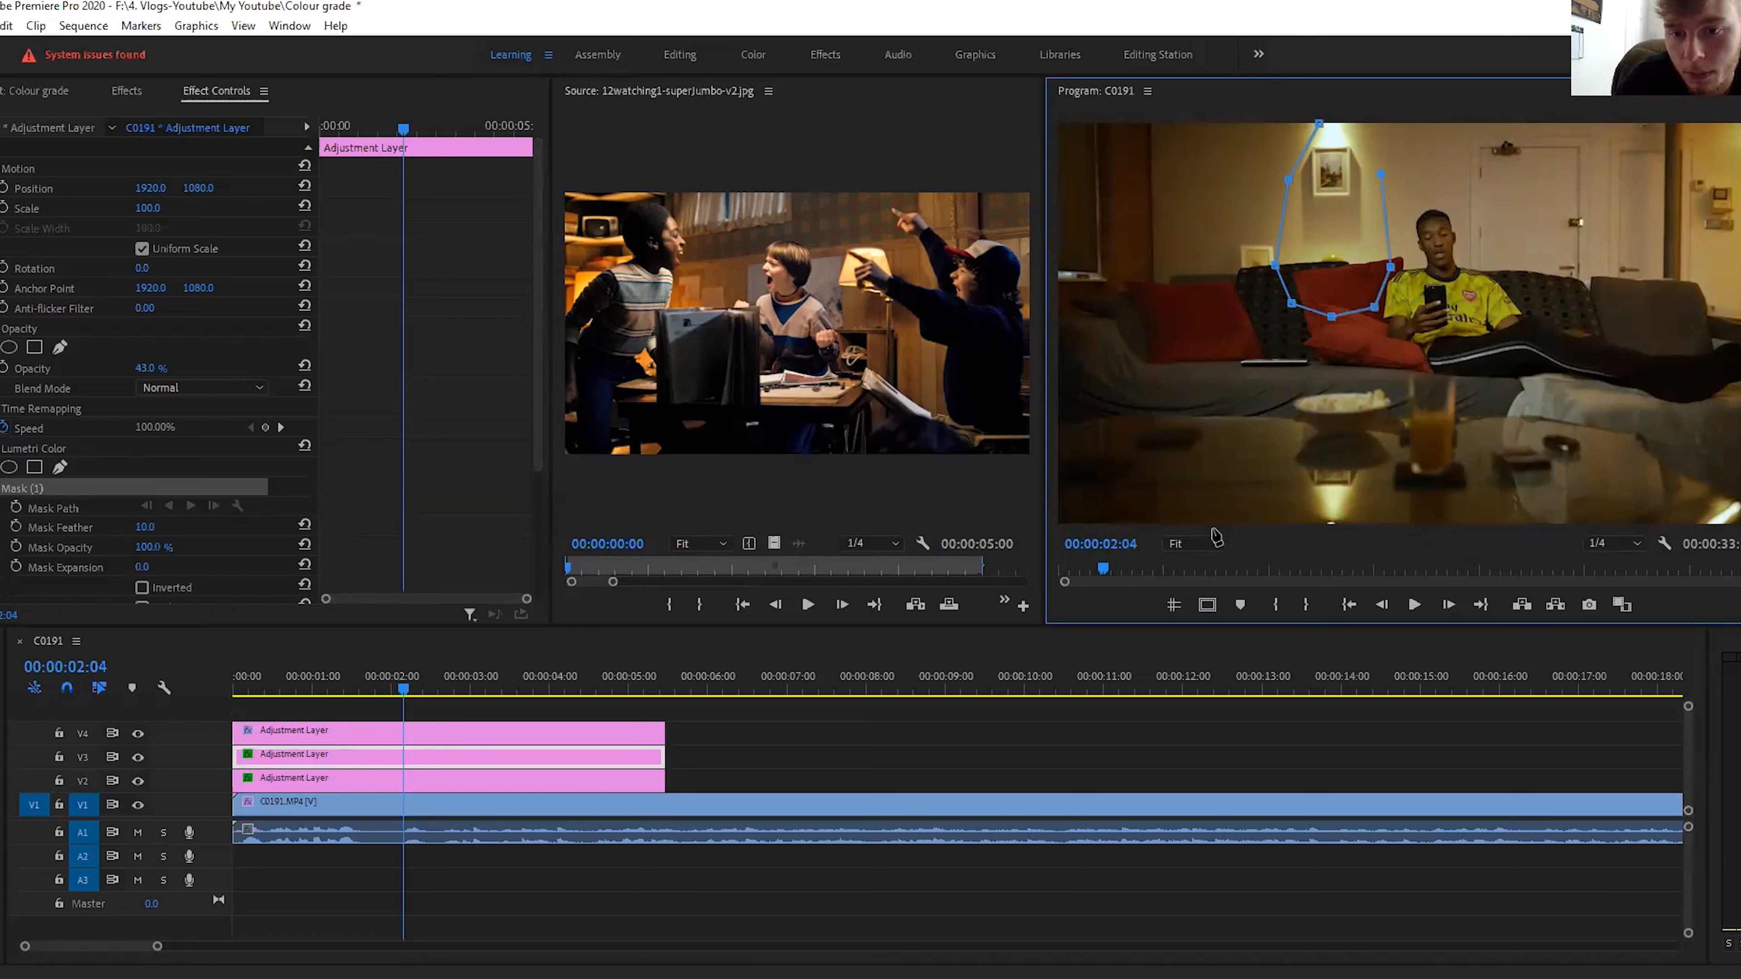
click(1190, 543)
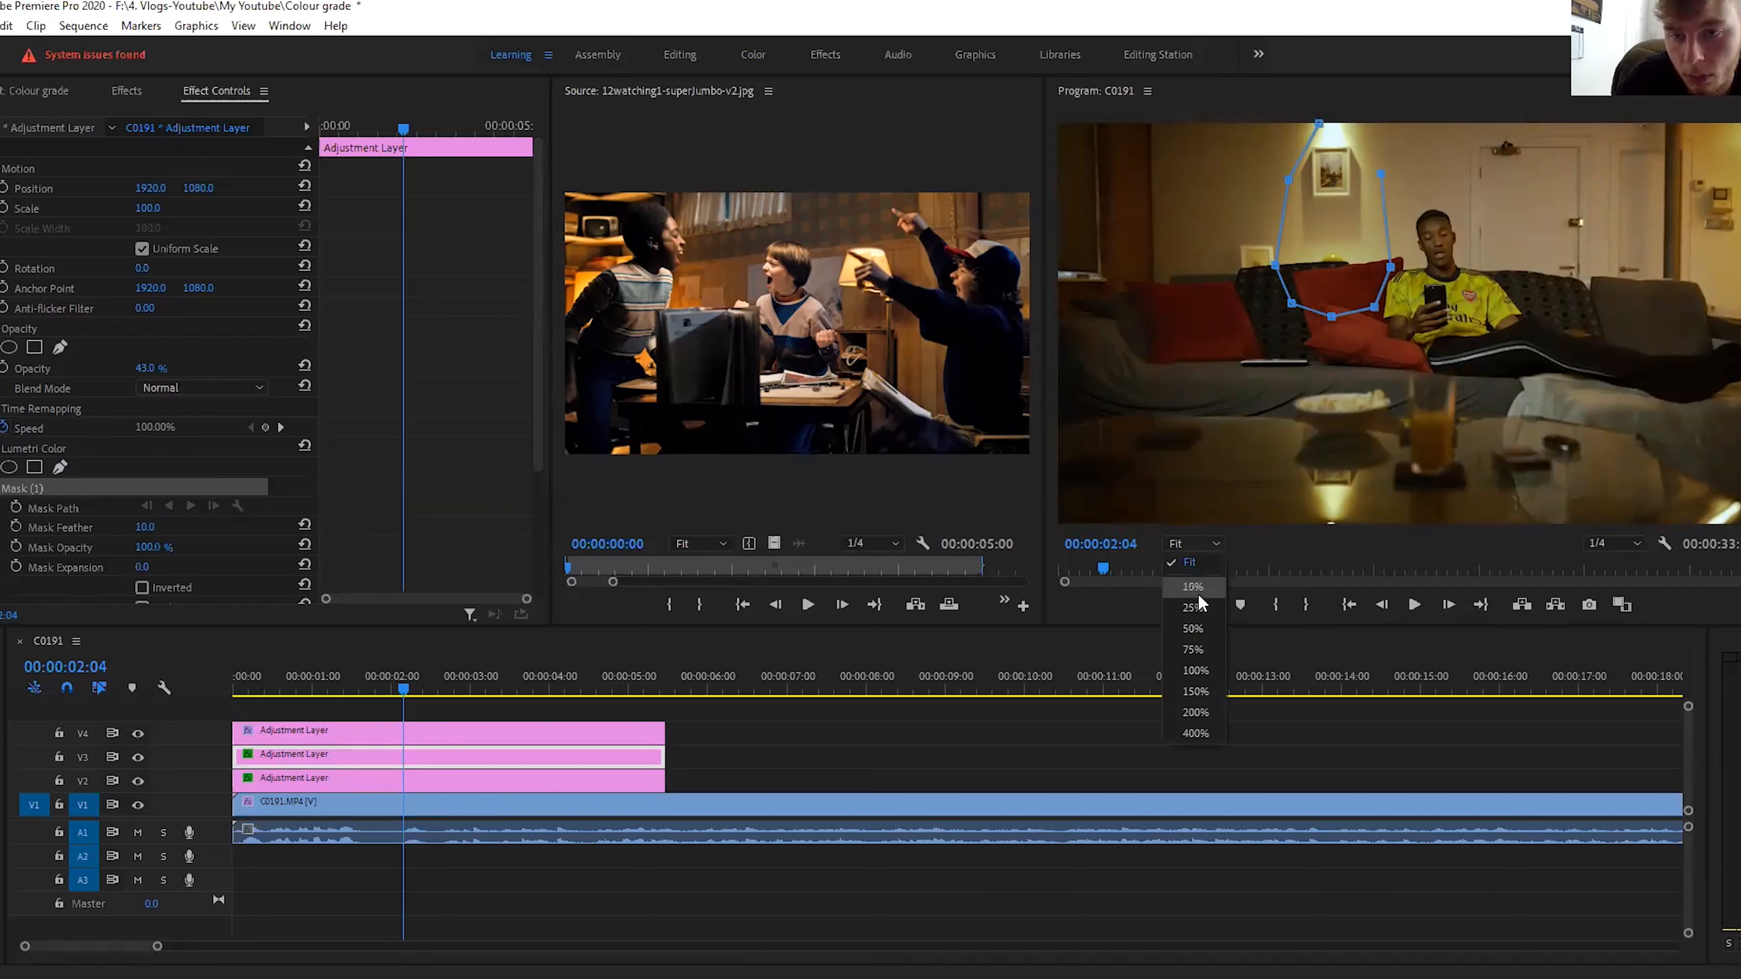
click(1195, 590)
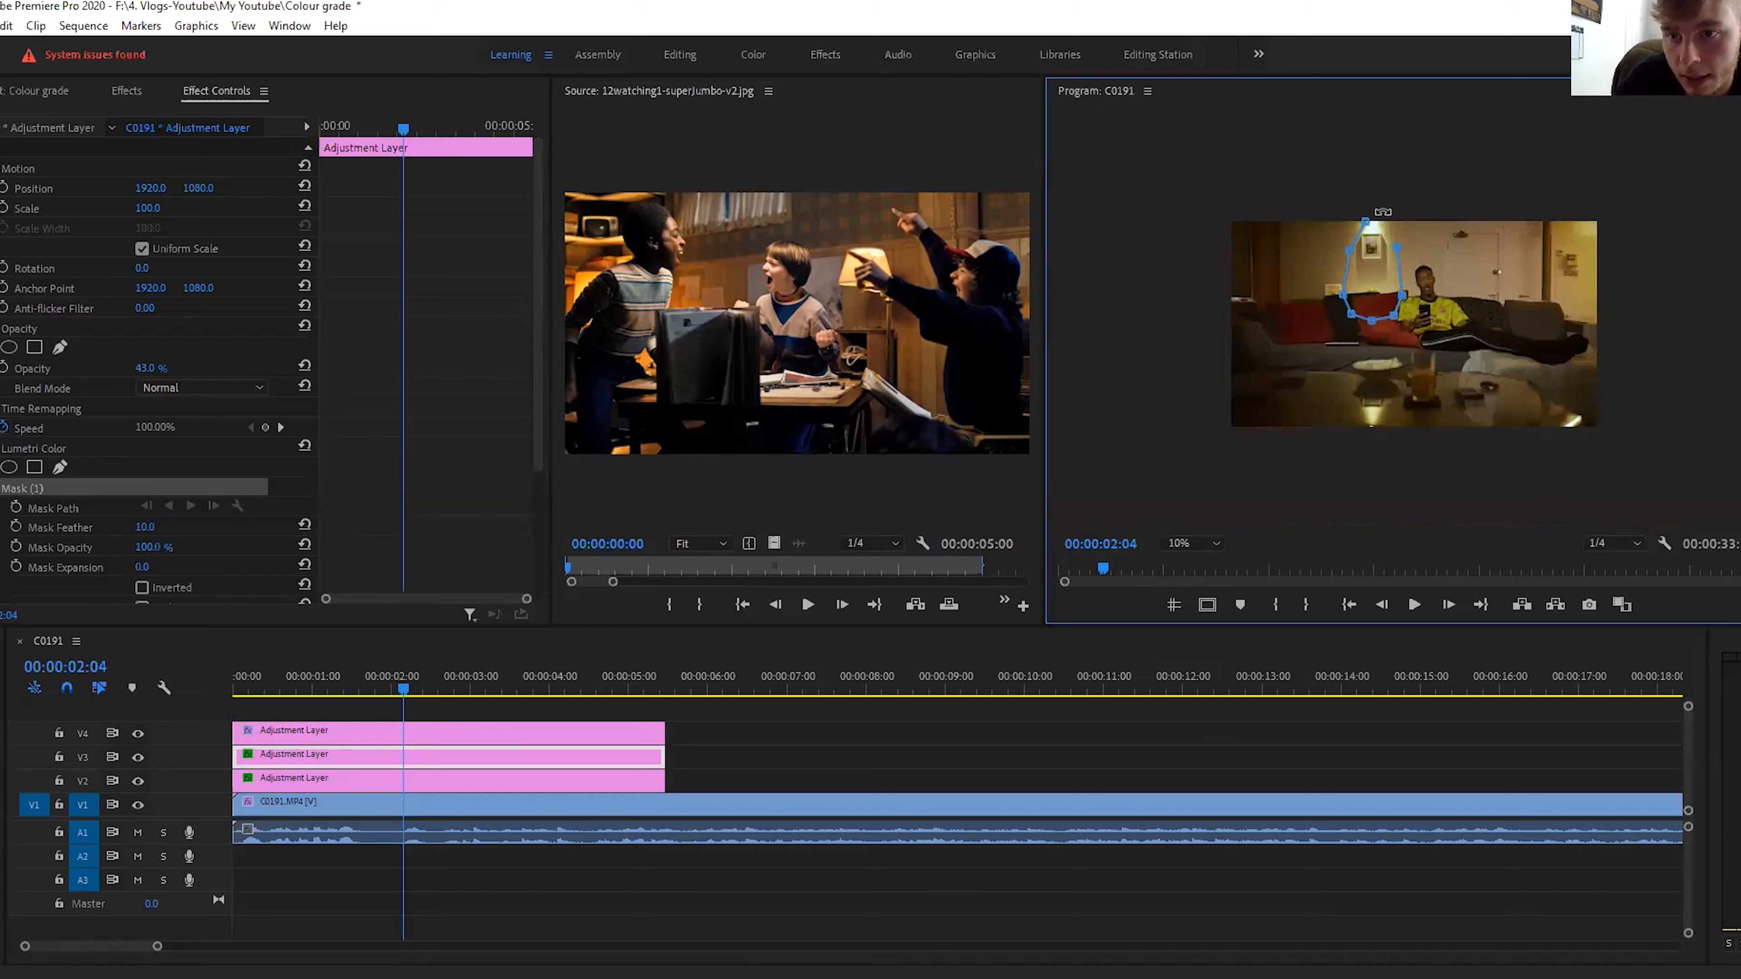
drag(1386, 211, 1378, 219)
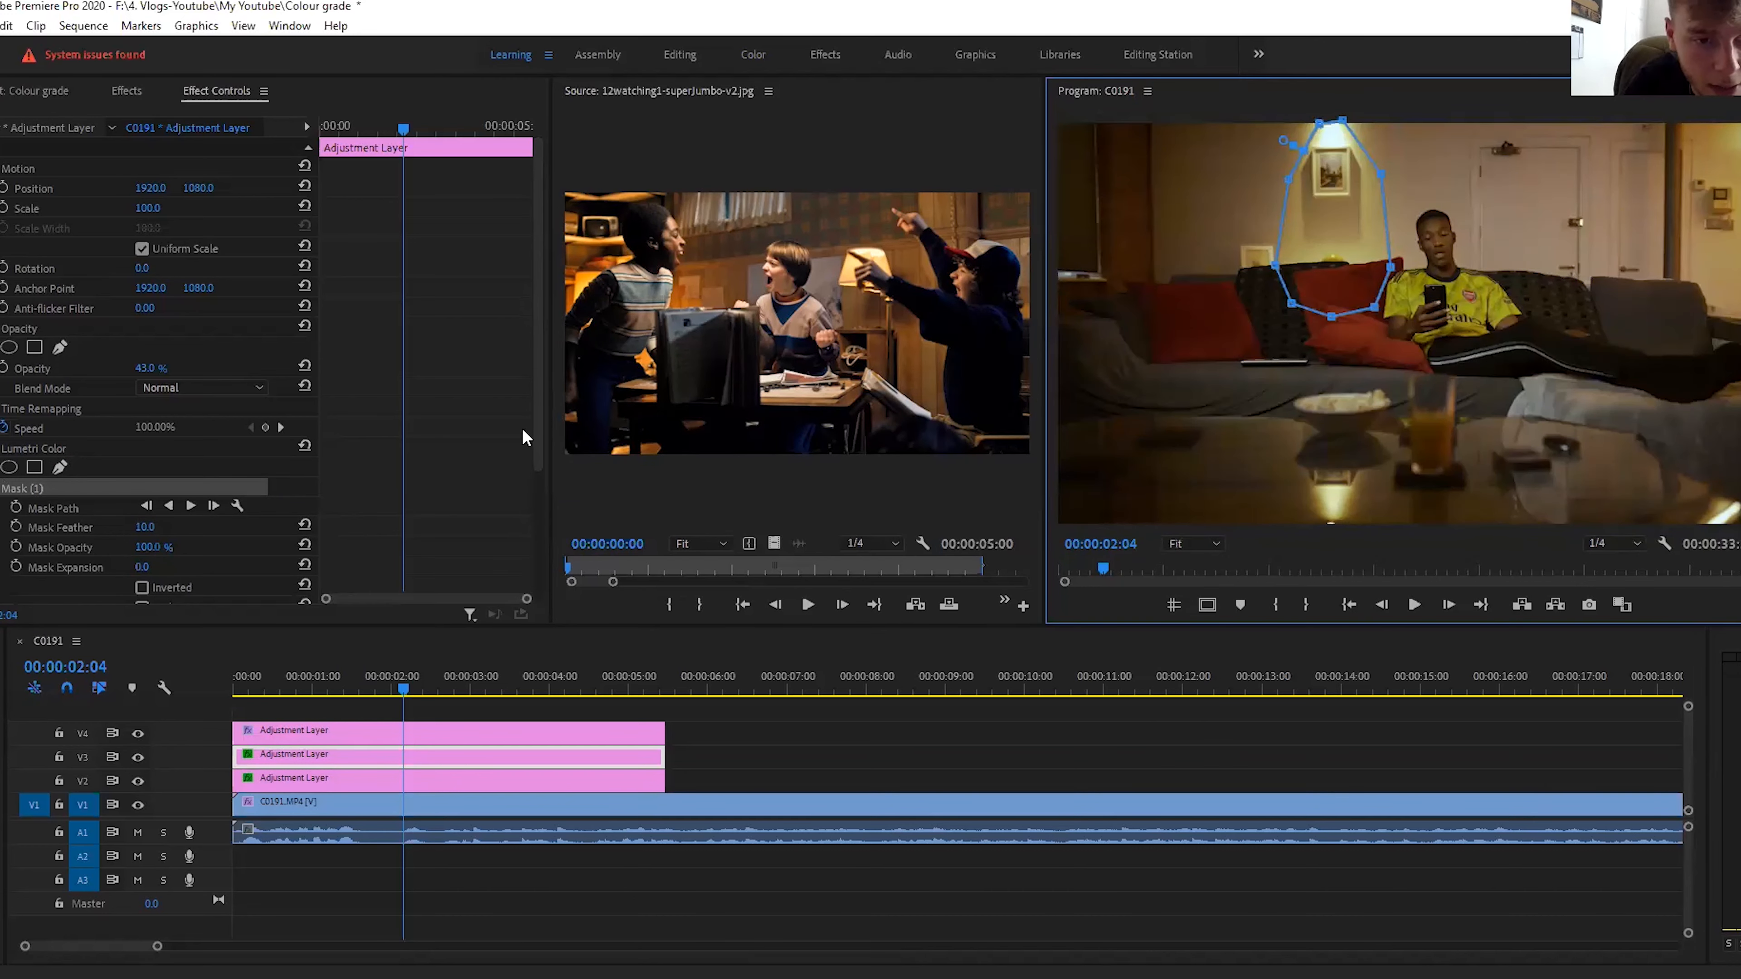
Step: Set the V3 layer's mask feather to 207 and expansion to -18, and lower the layer's opacity to 32%
scroll(523, 437, down, 3)
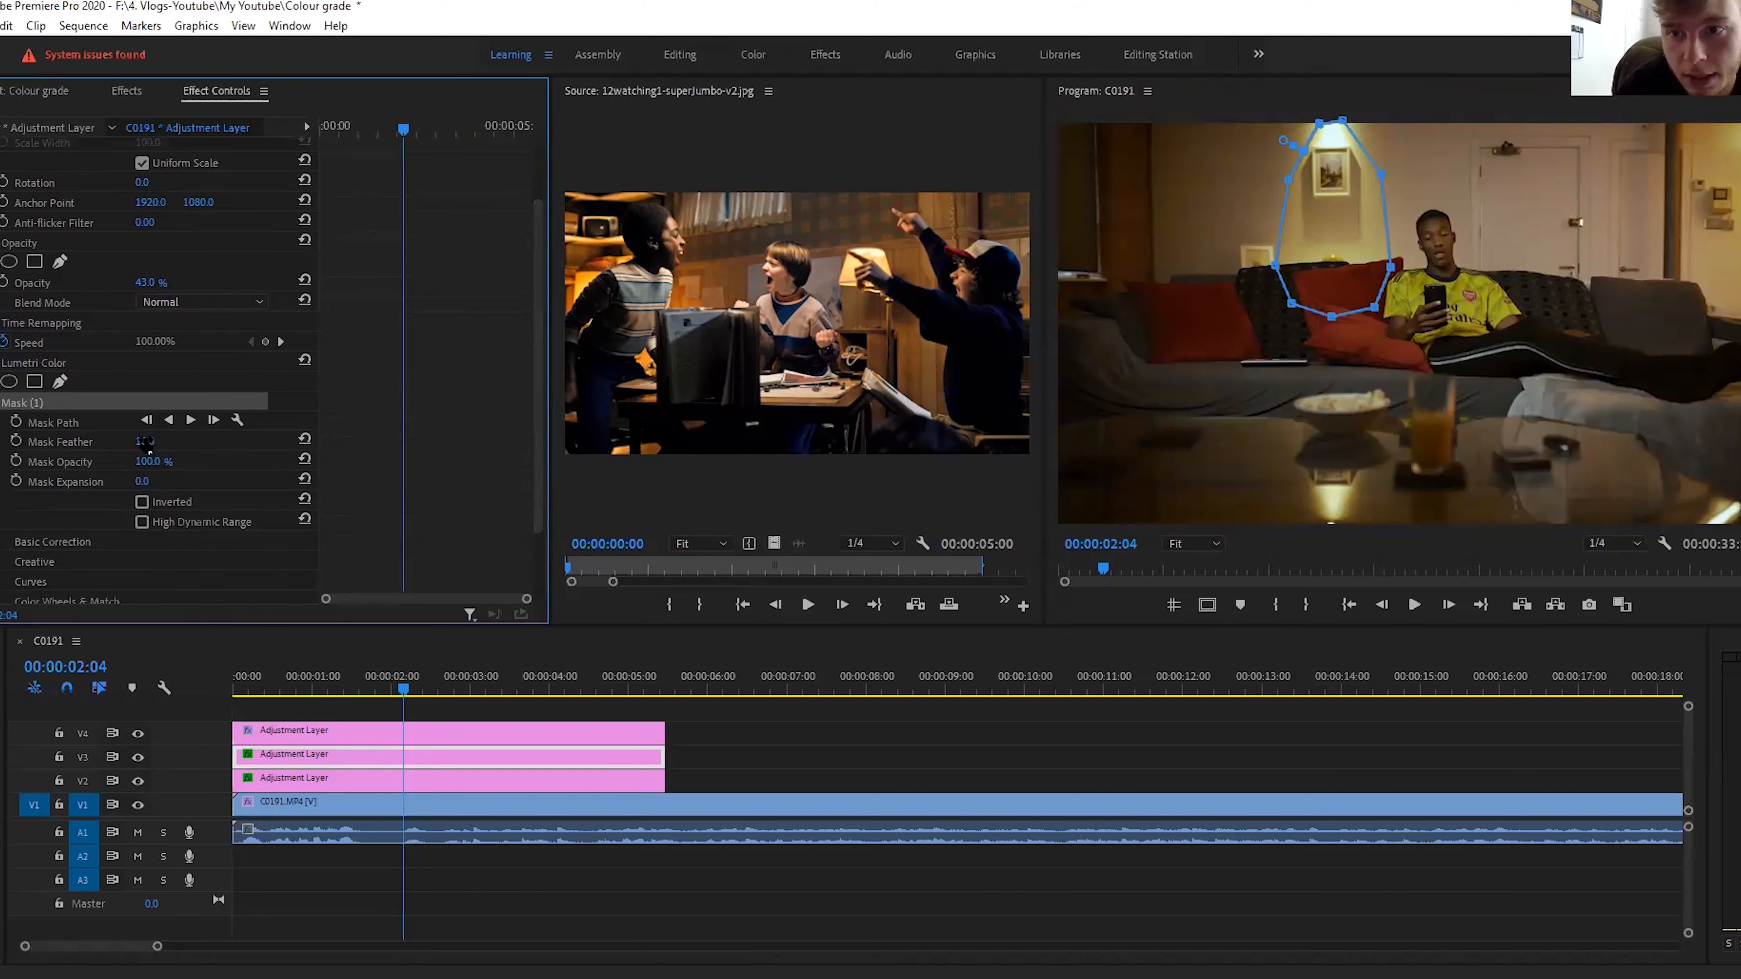
drag(145, 441, 181, 441)
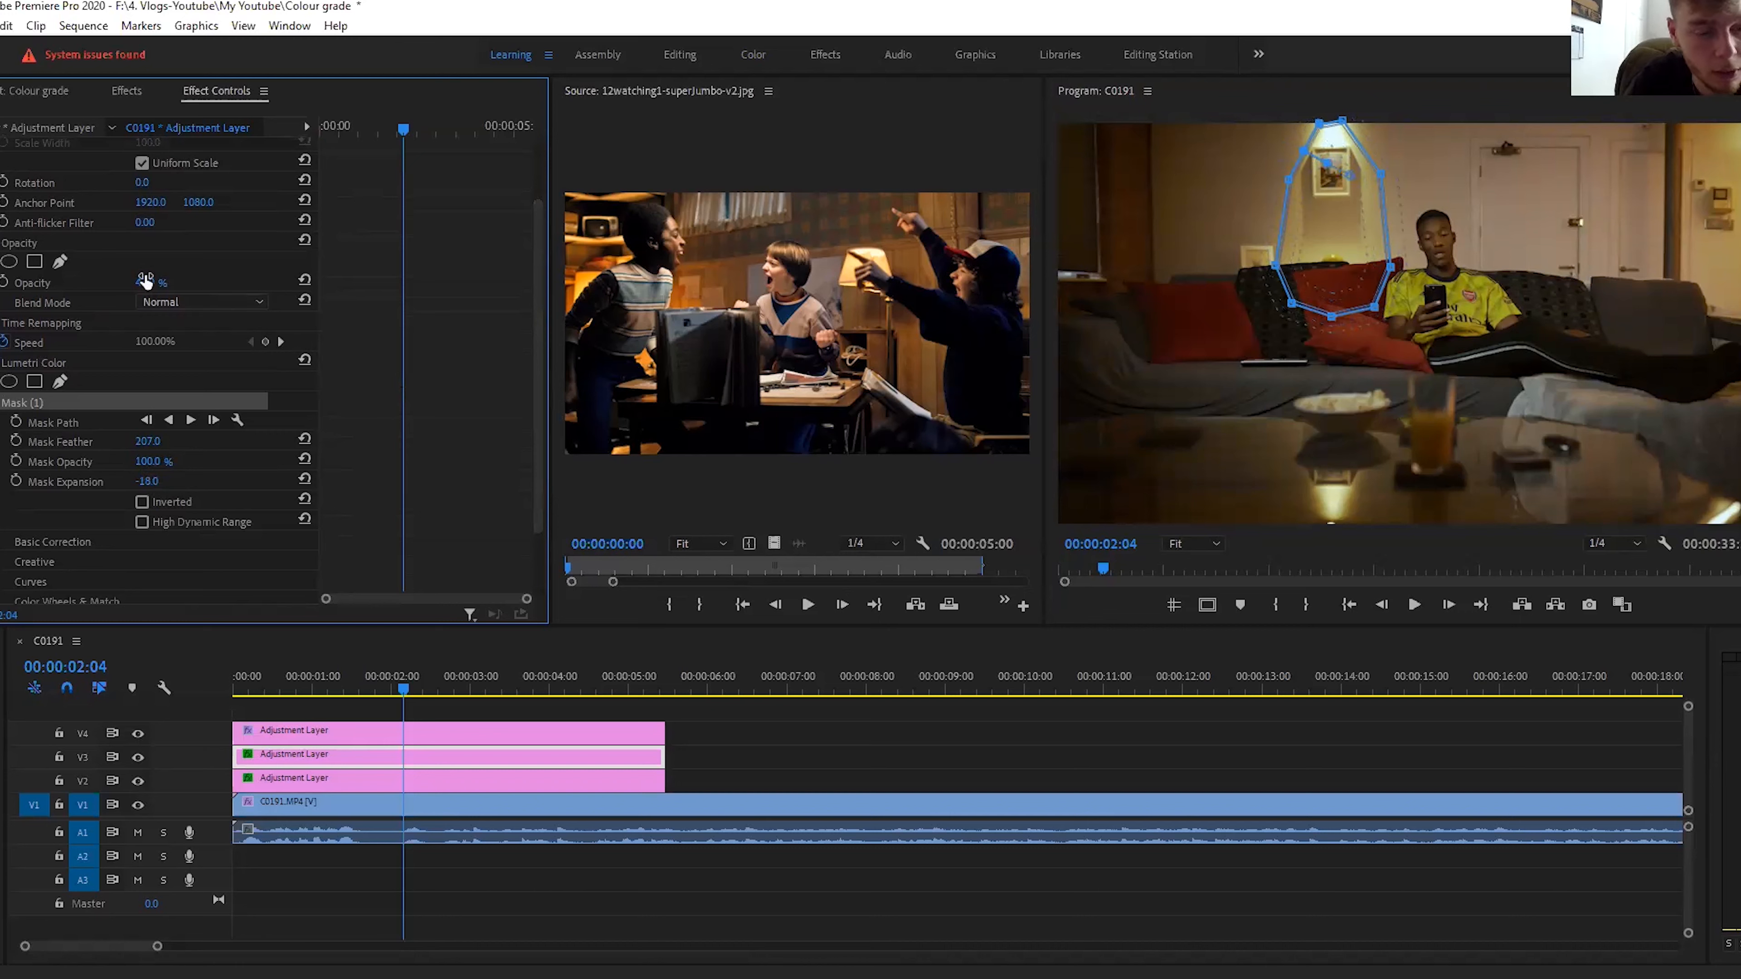
drag(148, 287, 140, 287)
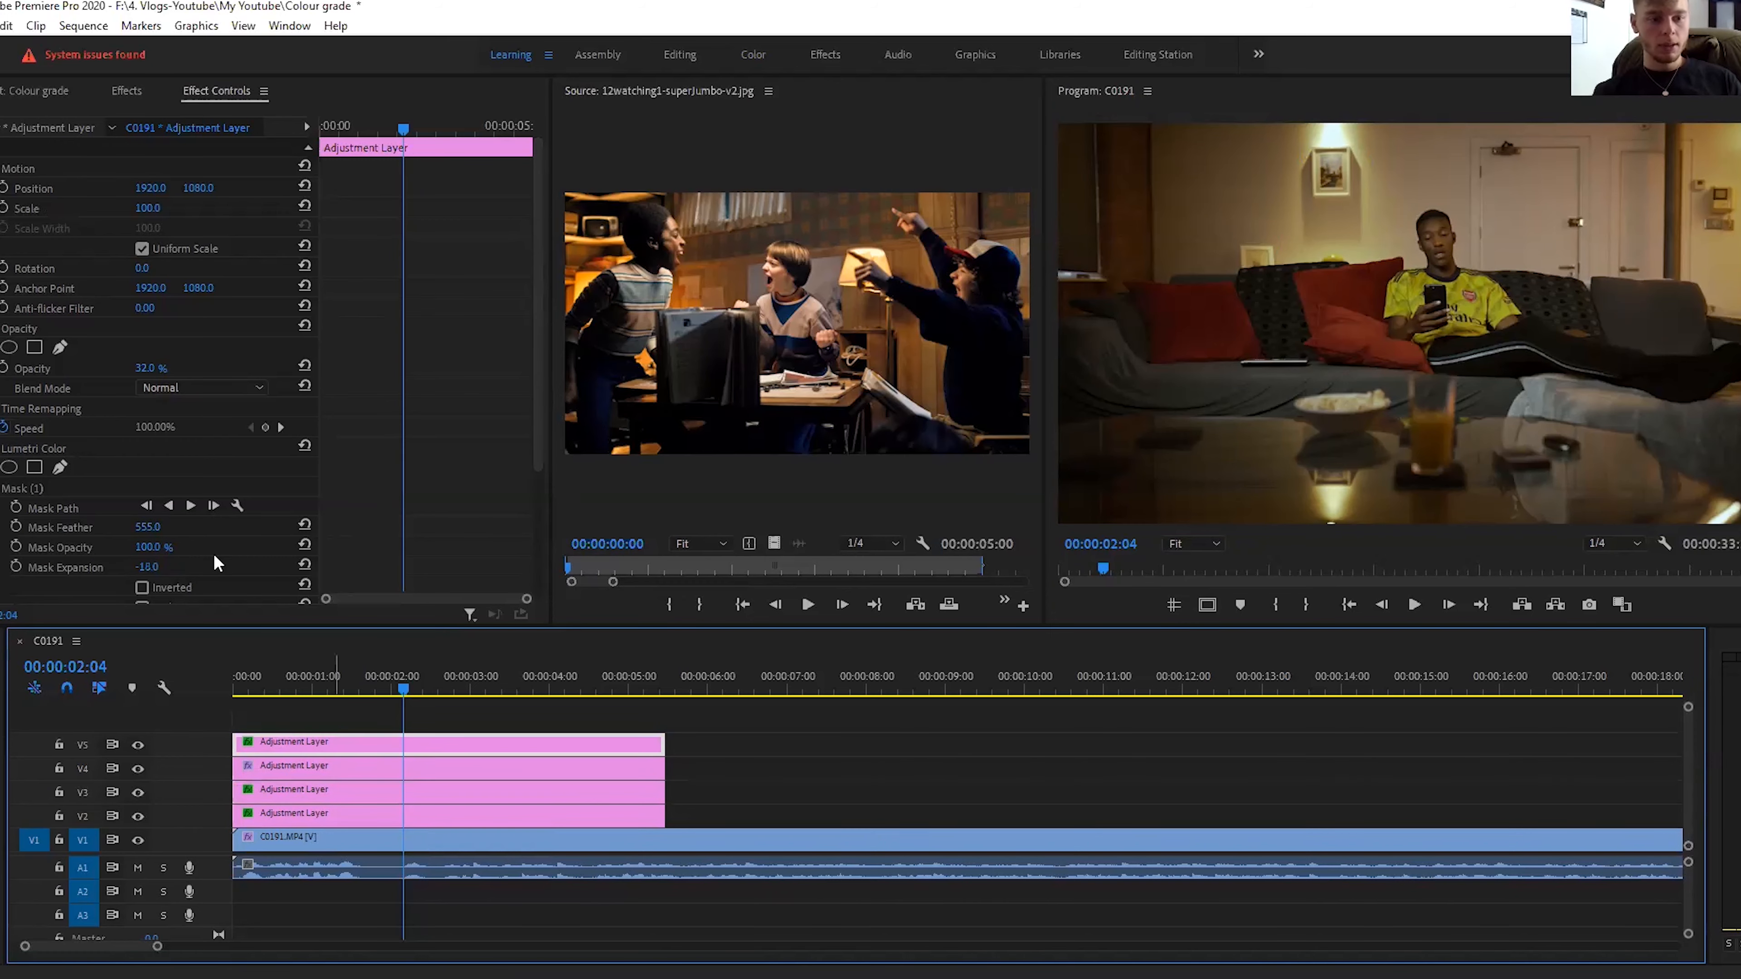
Step: Replace the duplicated V5 adjustment layer with a new blank one in the Color workspace, and show the reference still beside the picture
click(30, 498)
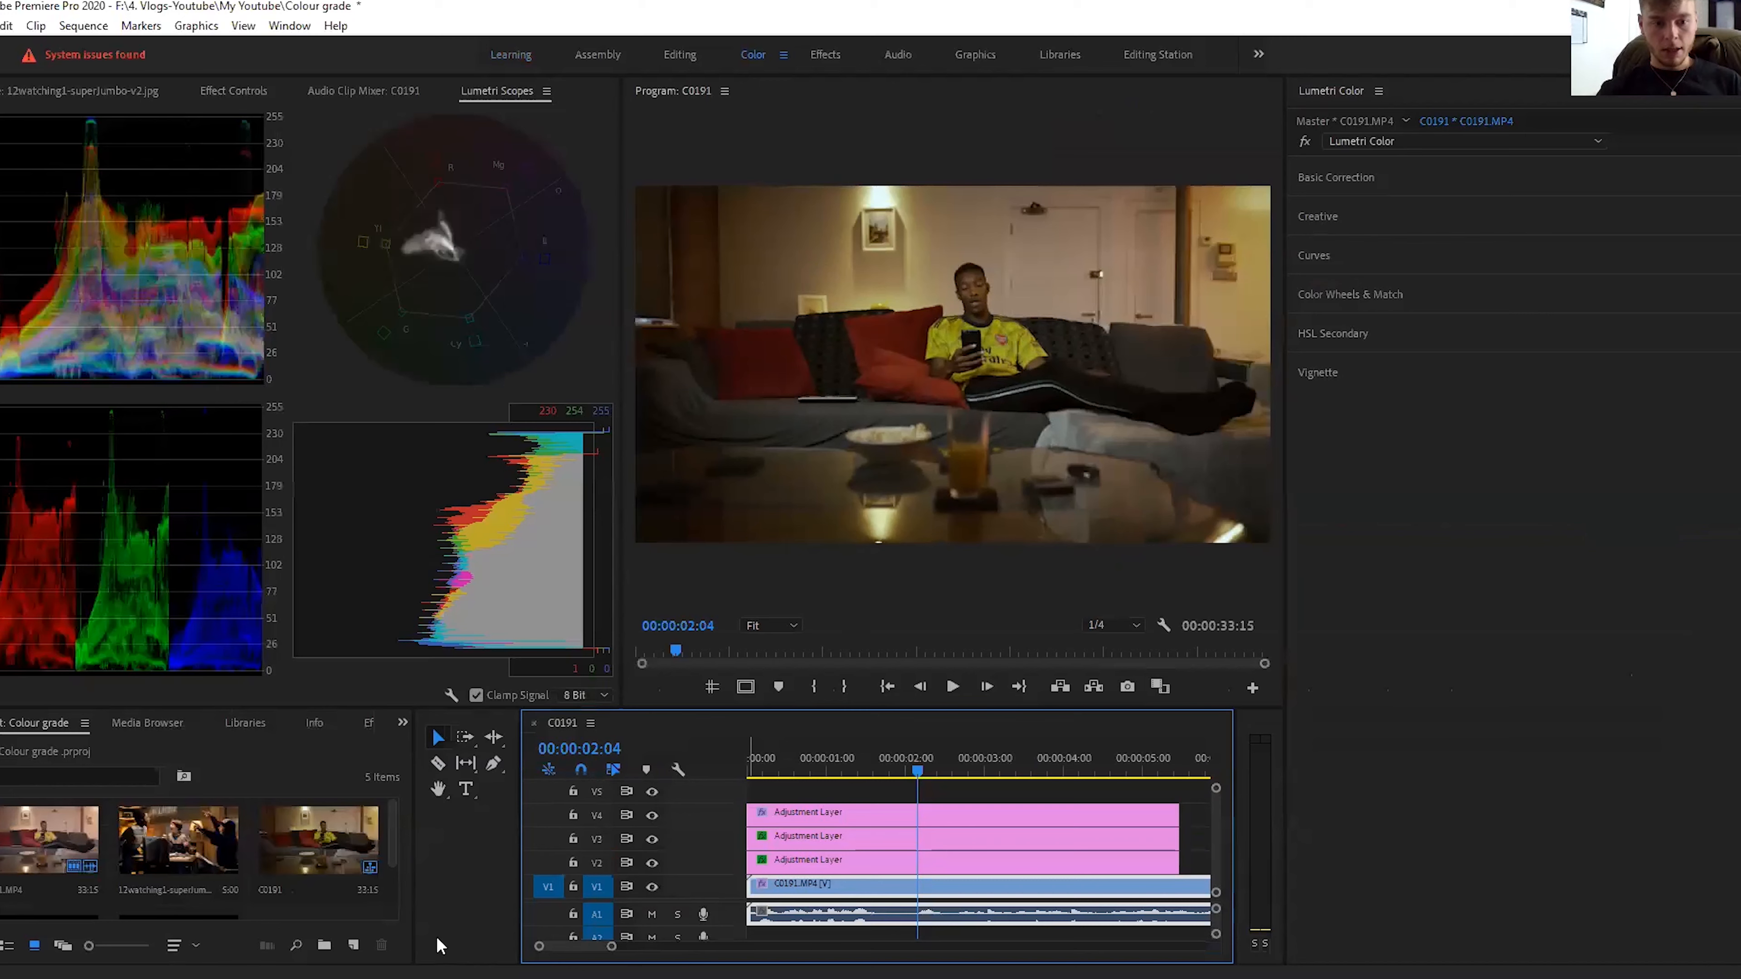
click(354, 950)
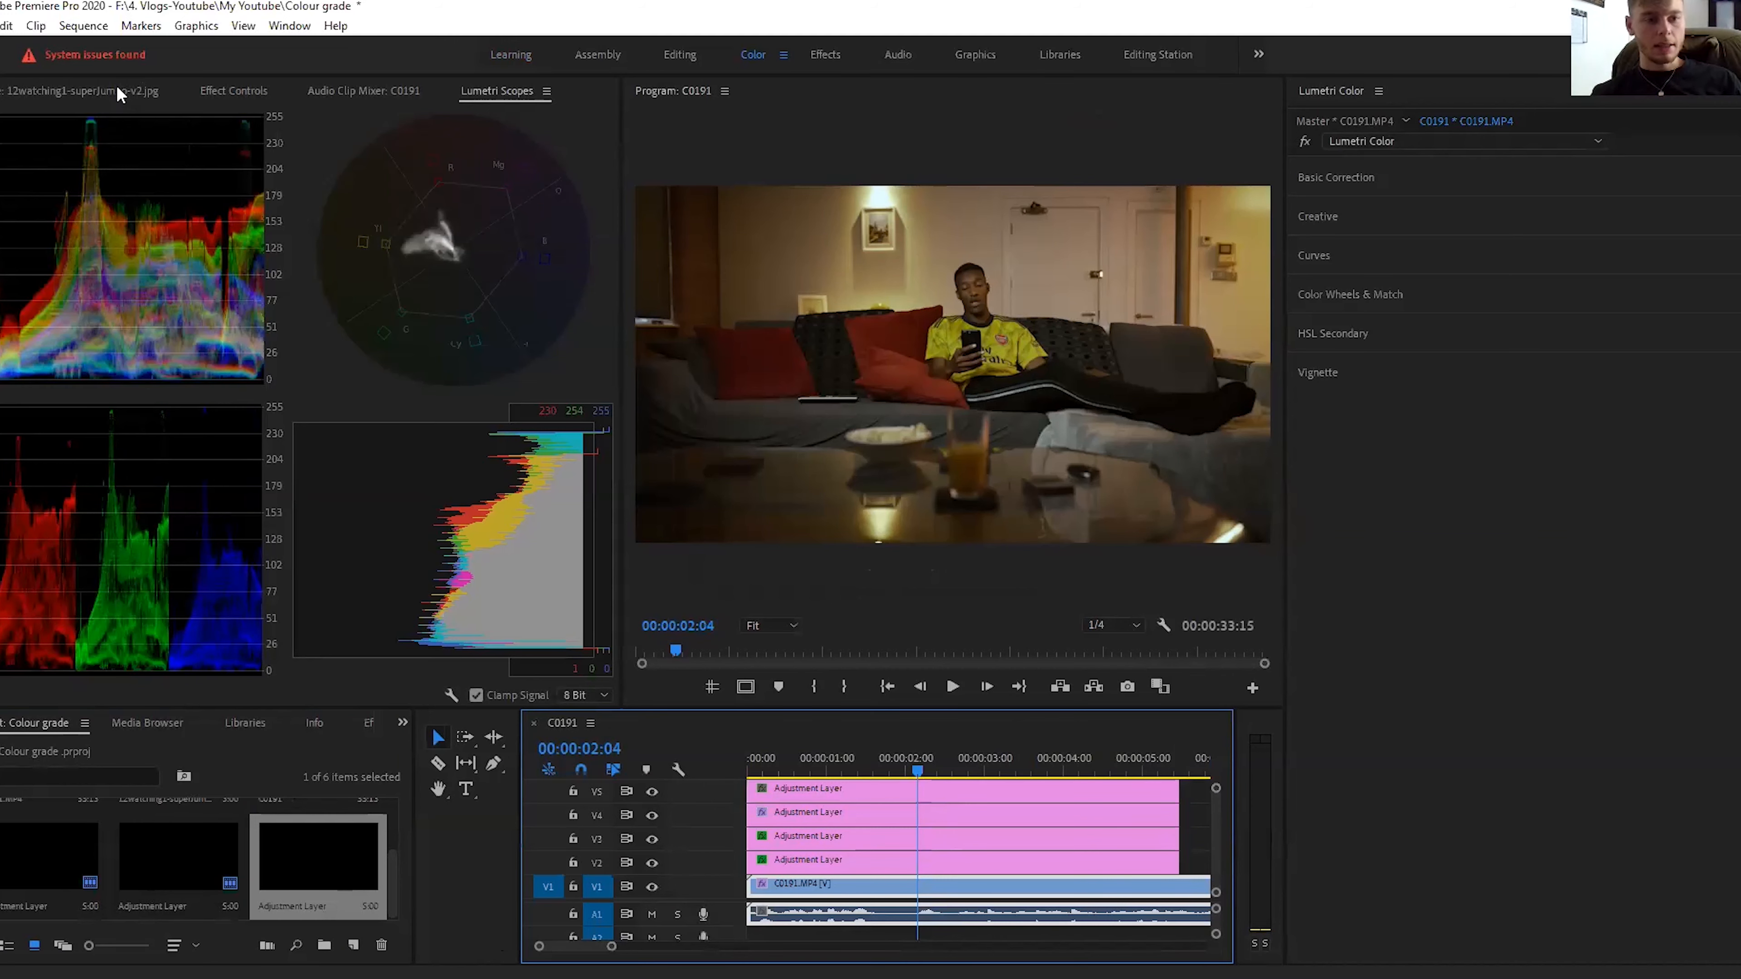
click(117, 90)
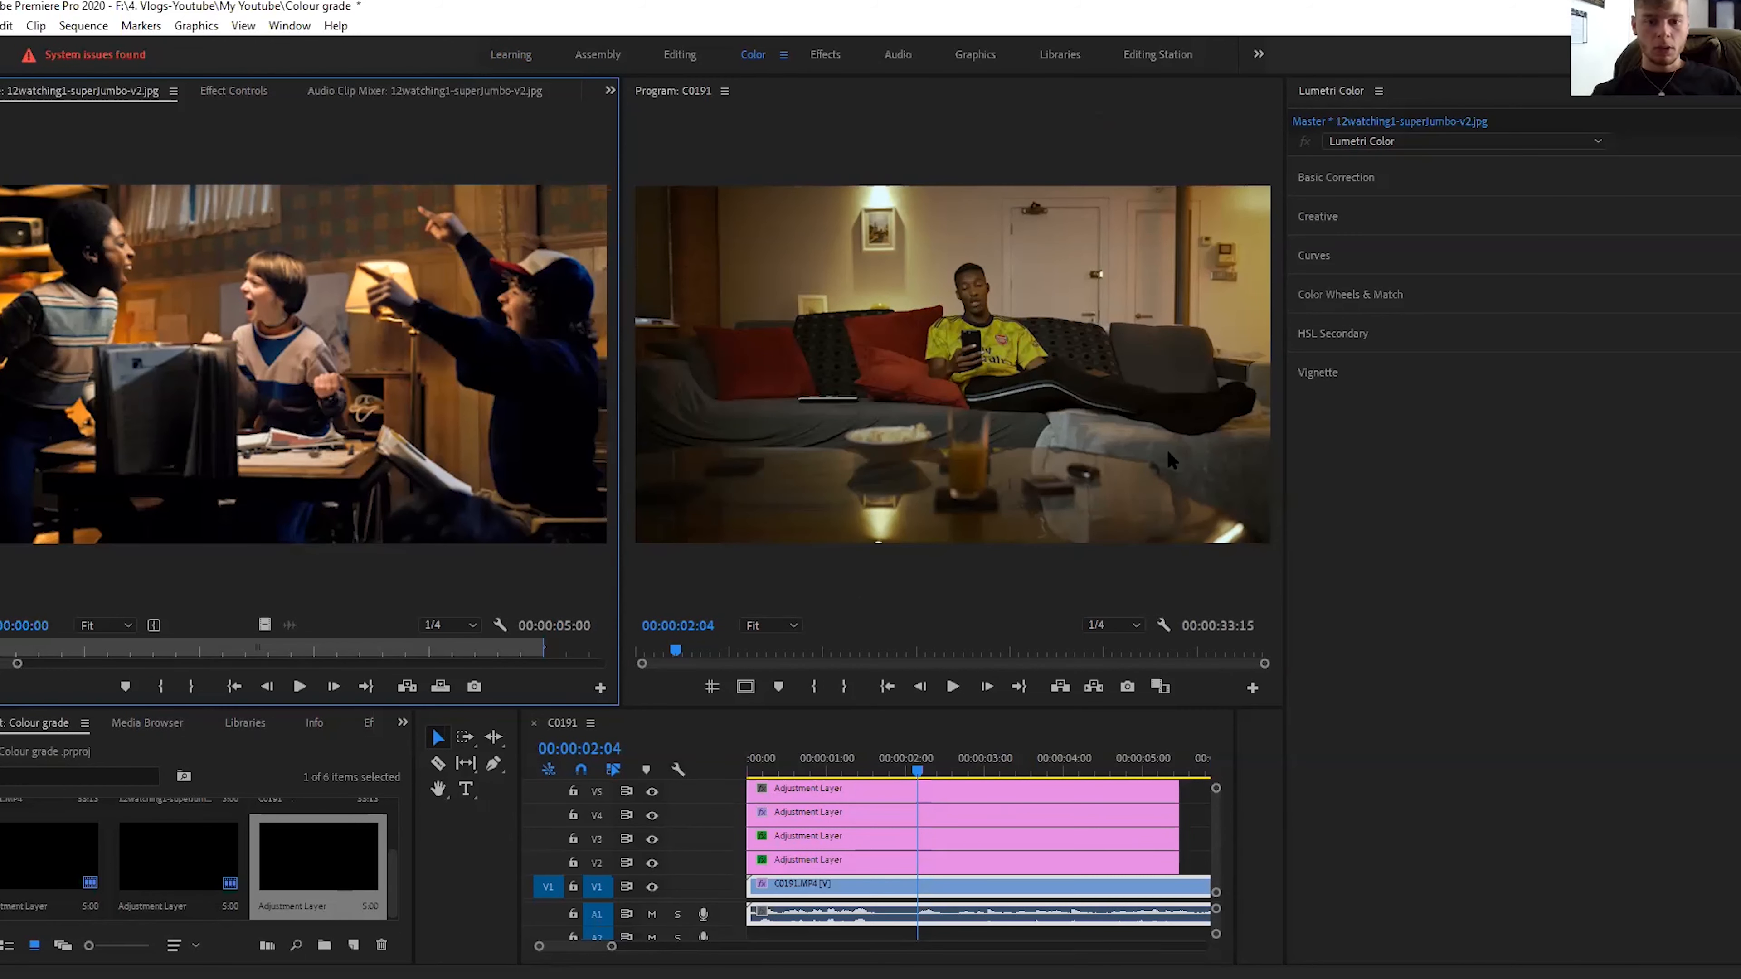
Step: Key the red of the sofa cushions in HSL Secondary on the V5 adjustment layer and preview the key as Color/Gray
click(948, 790)
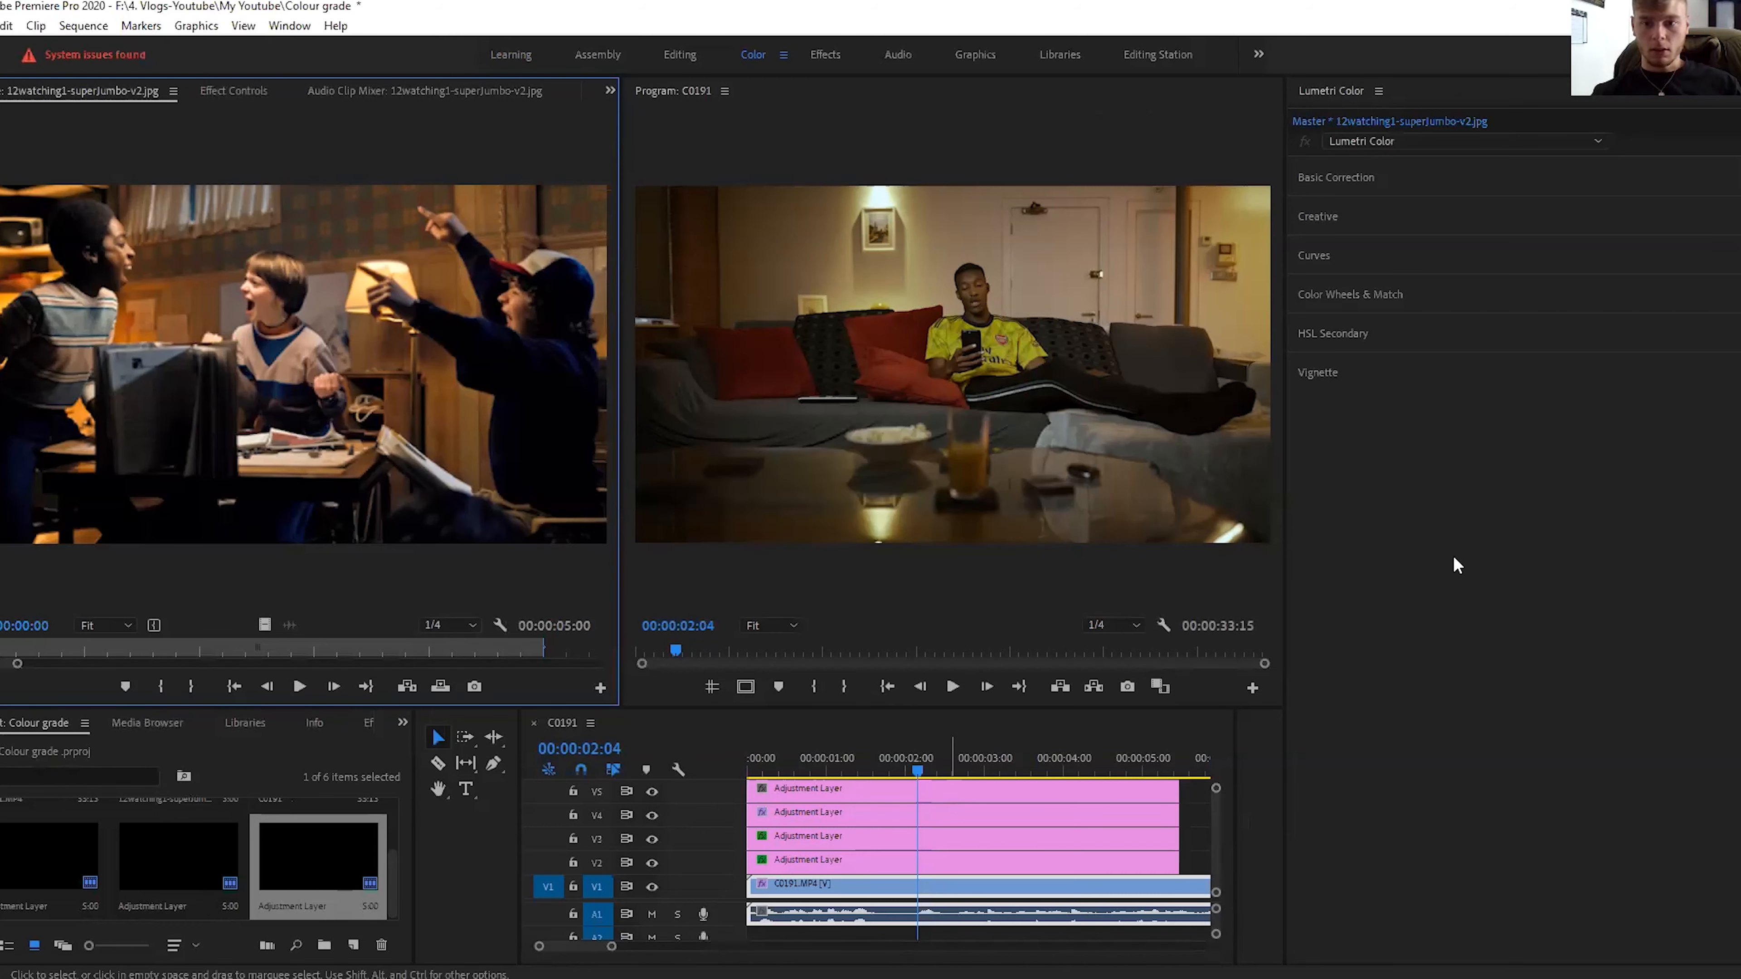
click(1336, 334)
click(1399, 392)
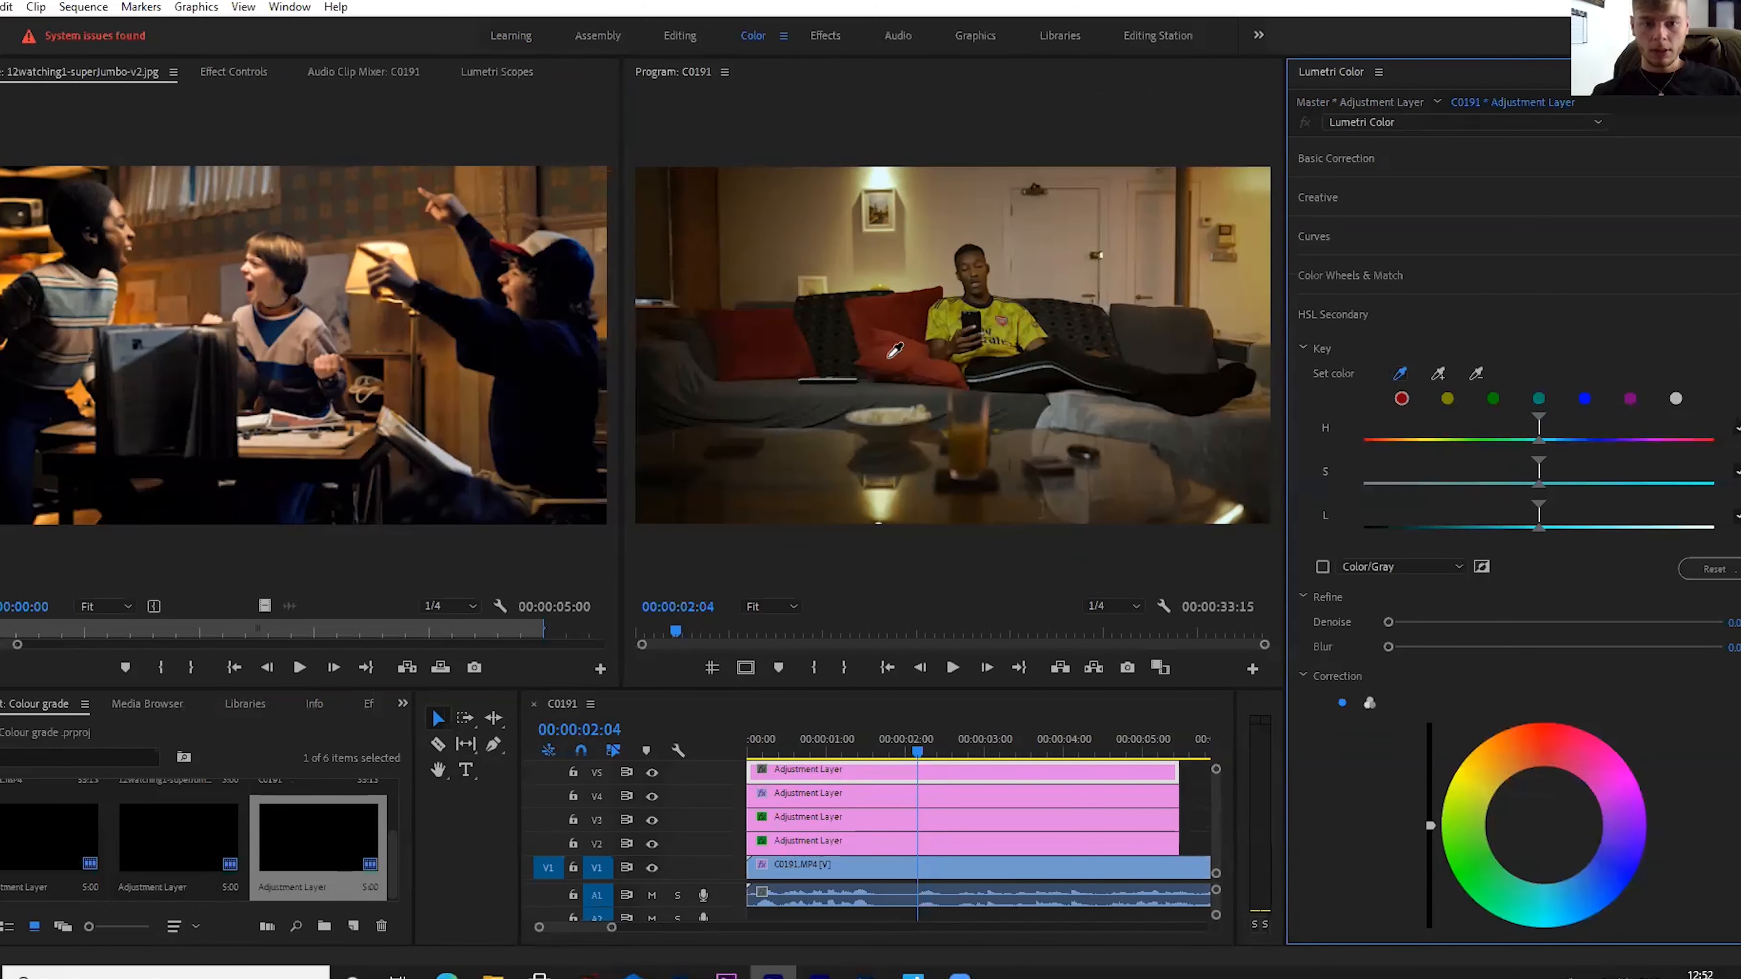
click(891, 354)
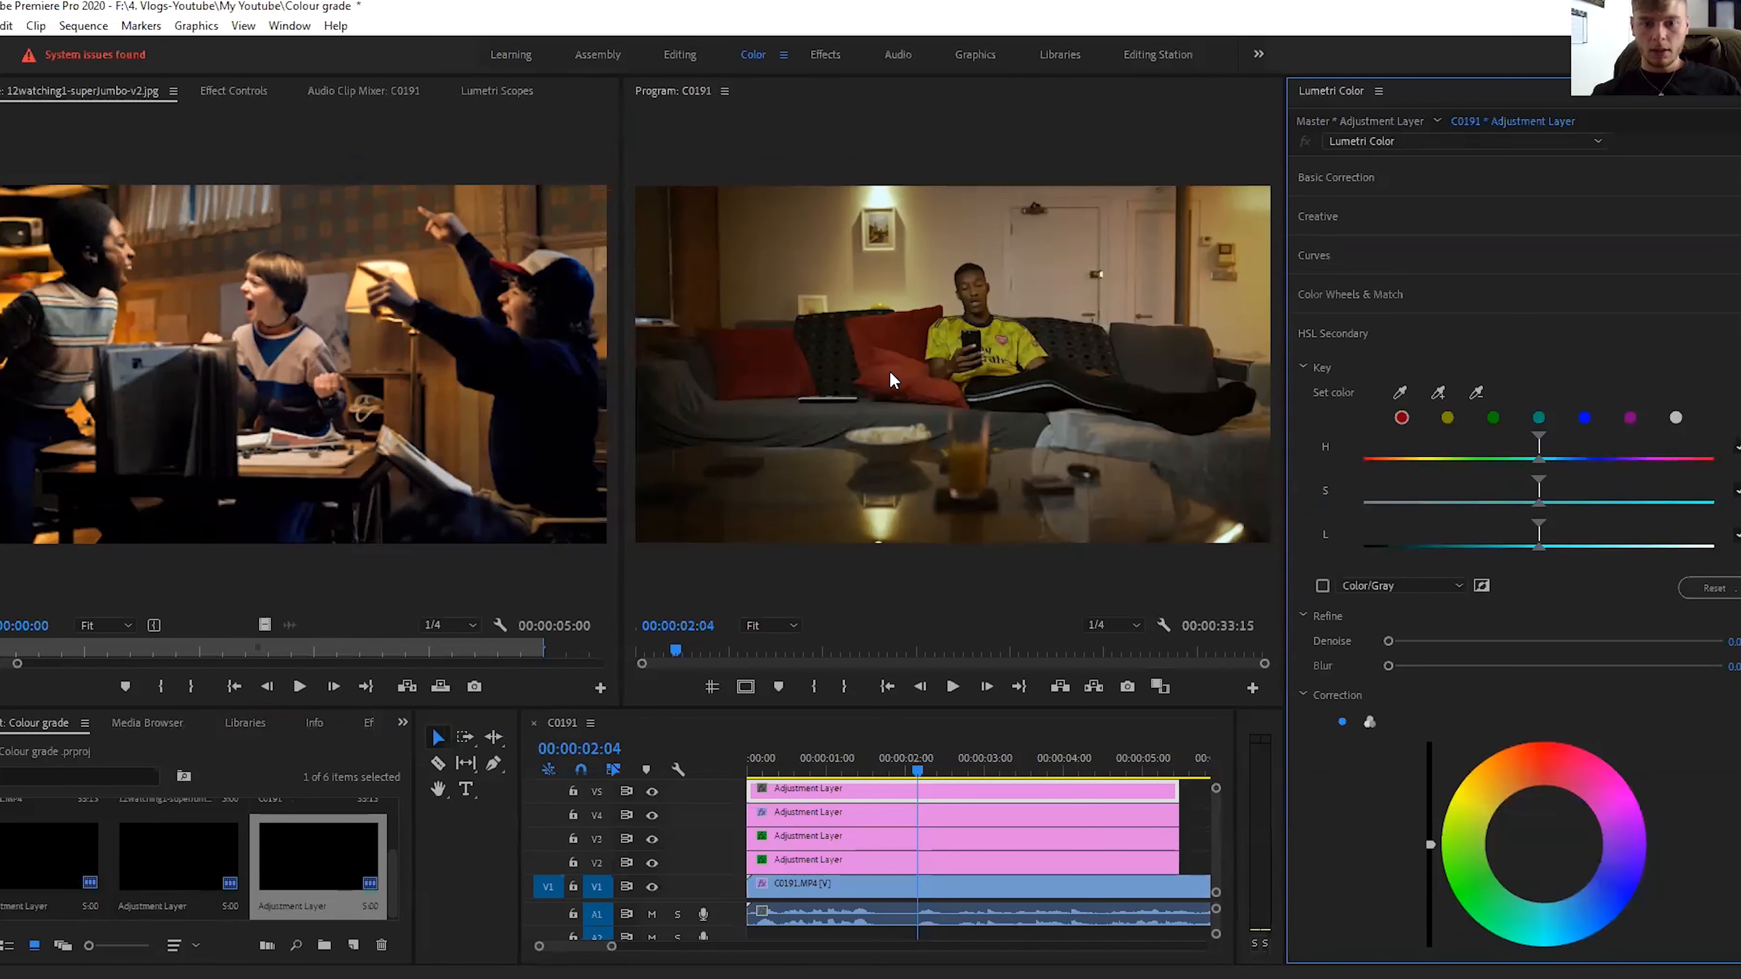
click(1322, 584)
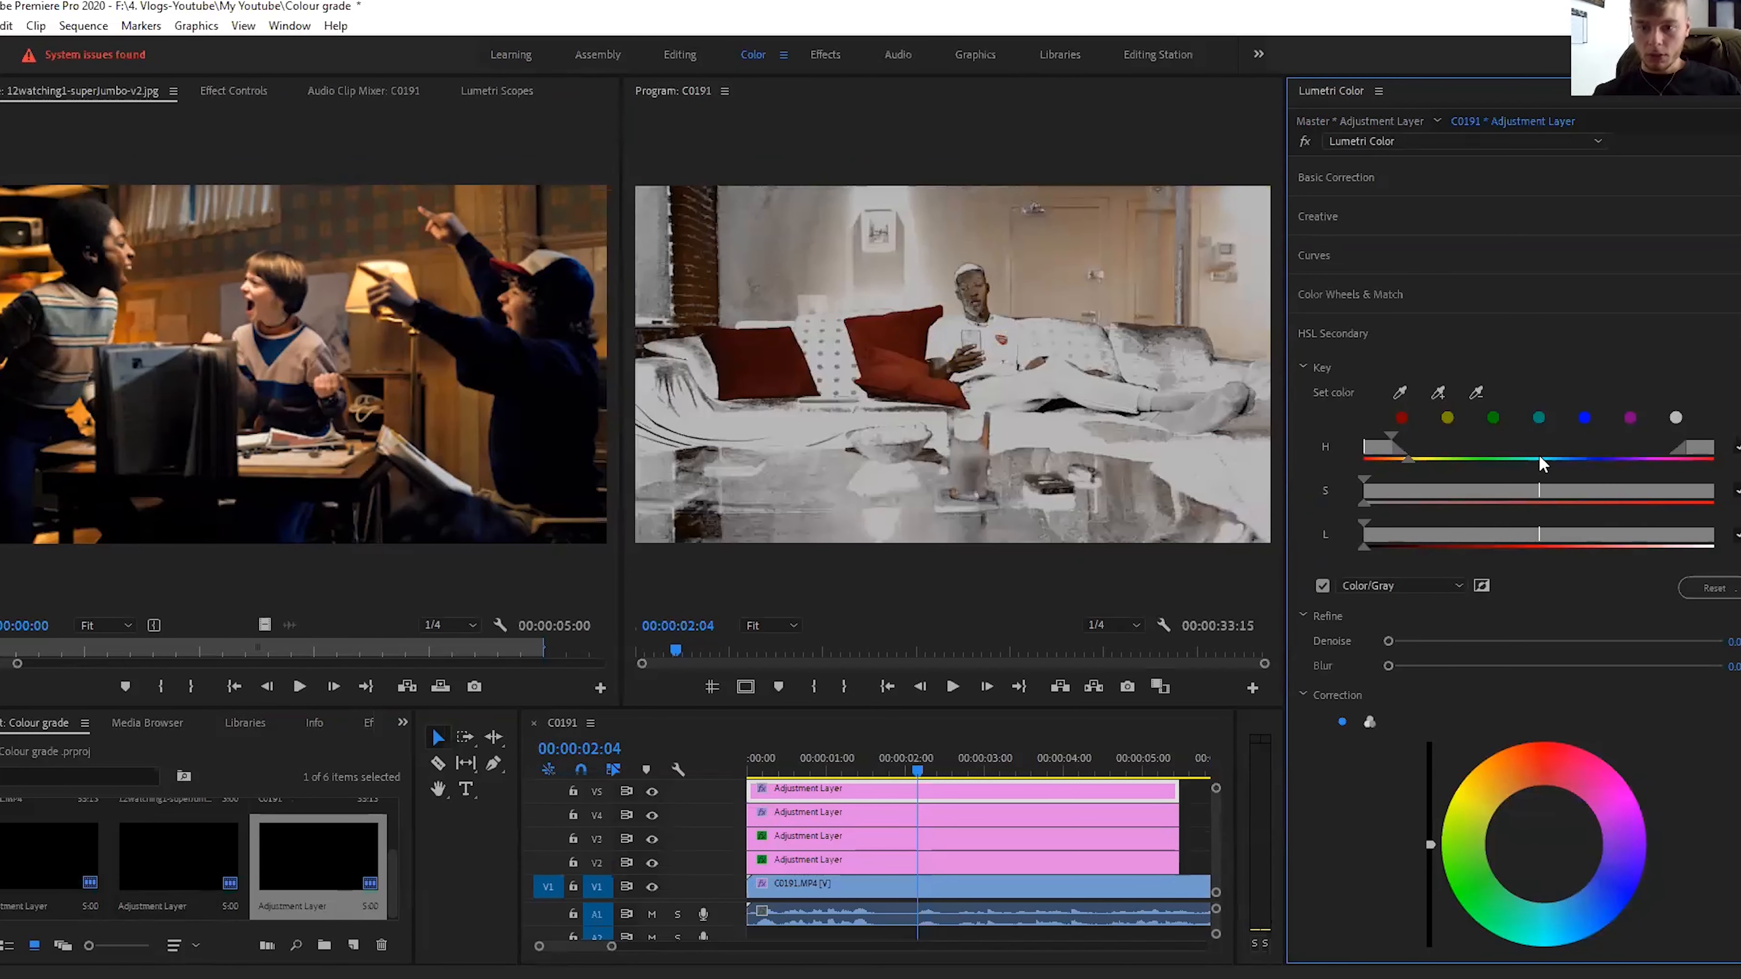
Step: Narrow the saturation and lightness ranges of the V5 layer's HSL Secondary key to isolate the red cushions
drag(1366, 488, 1496, 503)
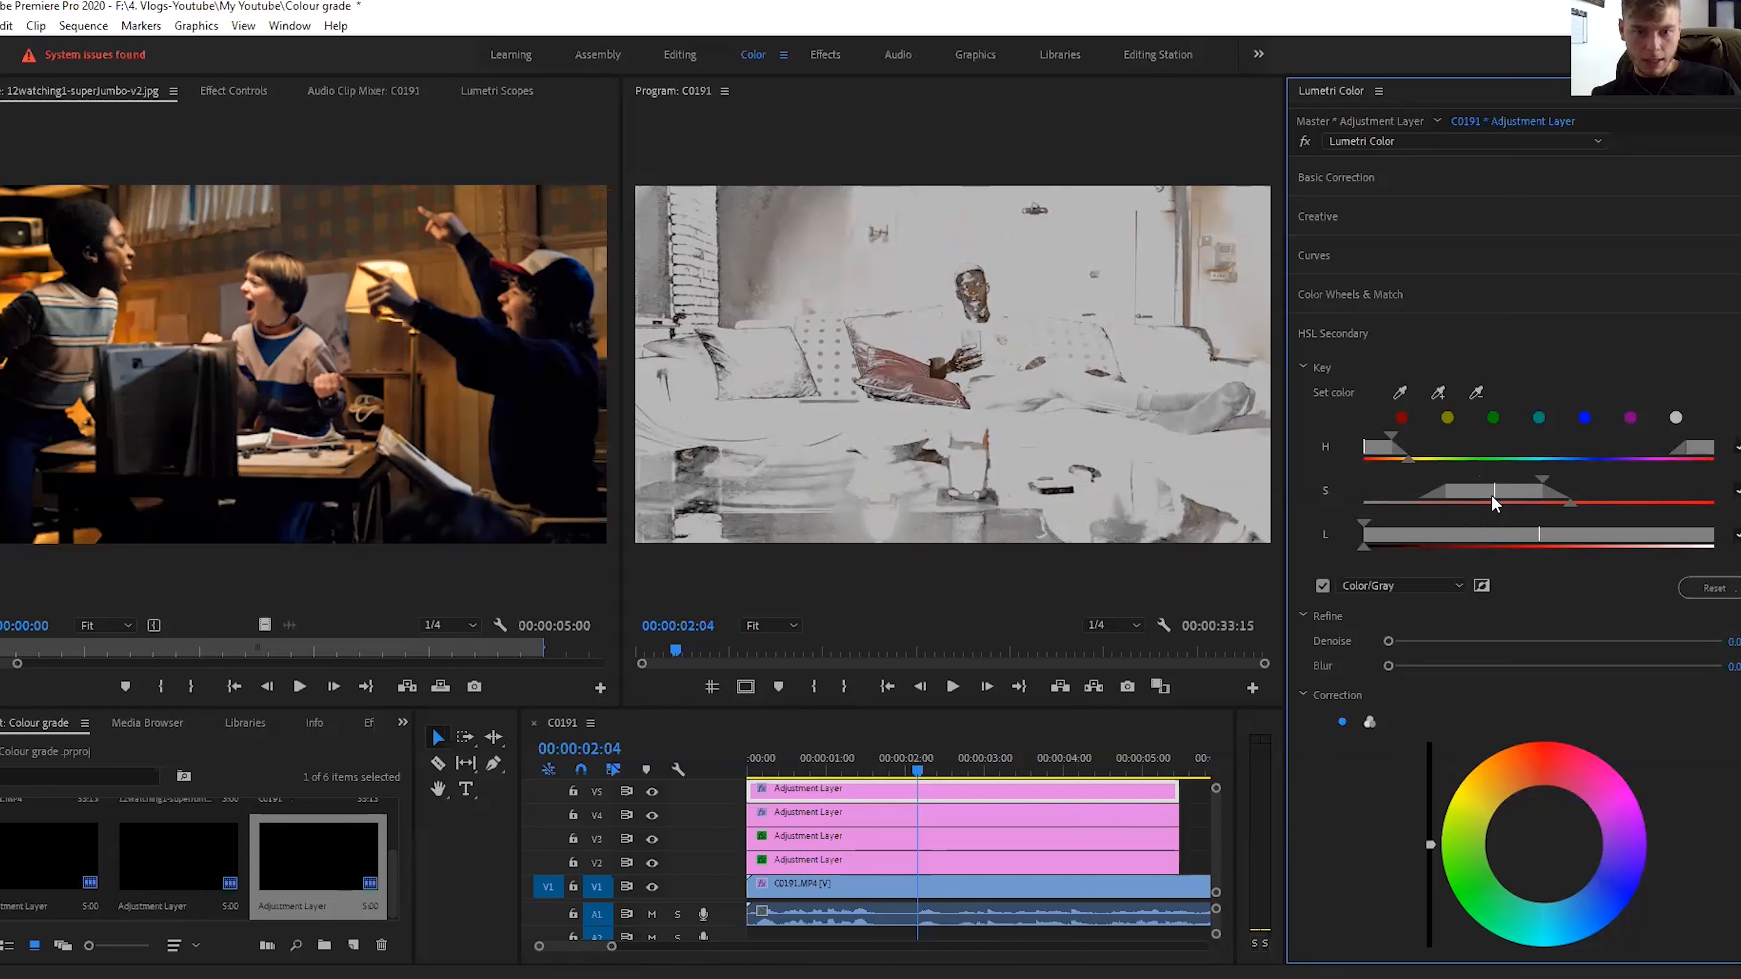
drag(1495, 502, 1569, 503)
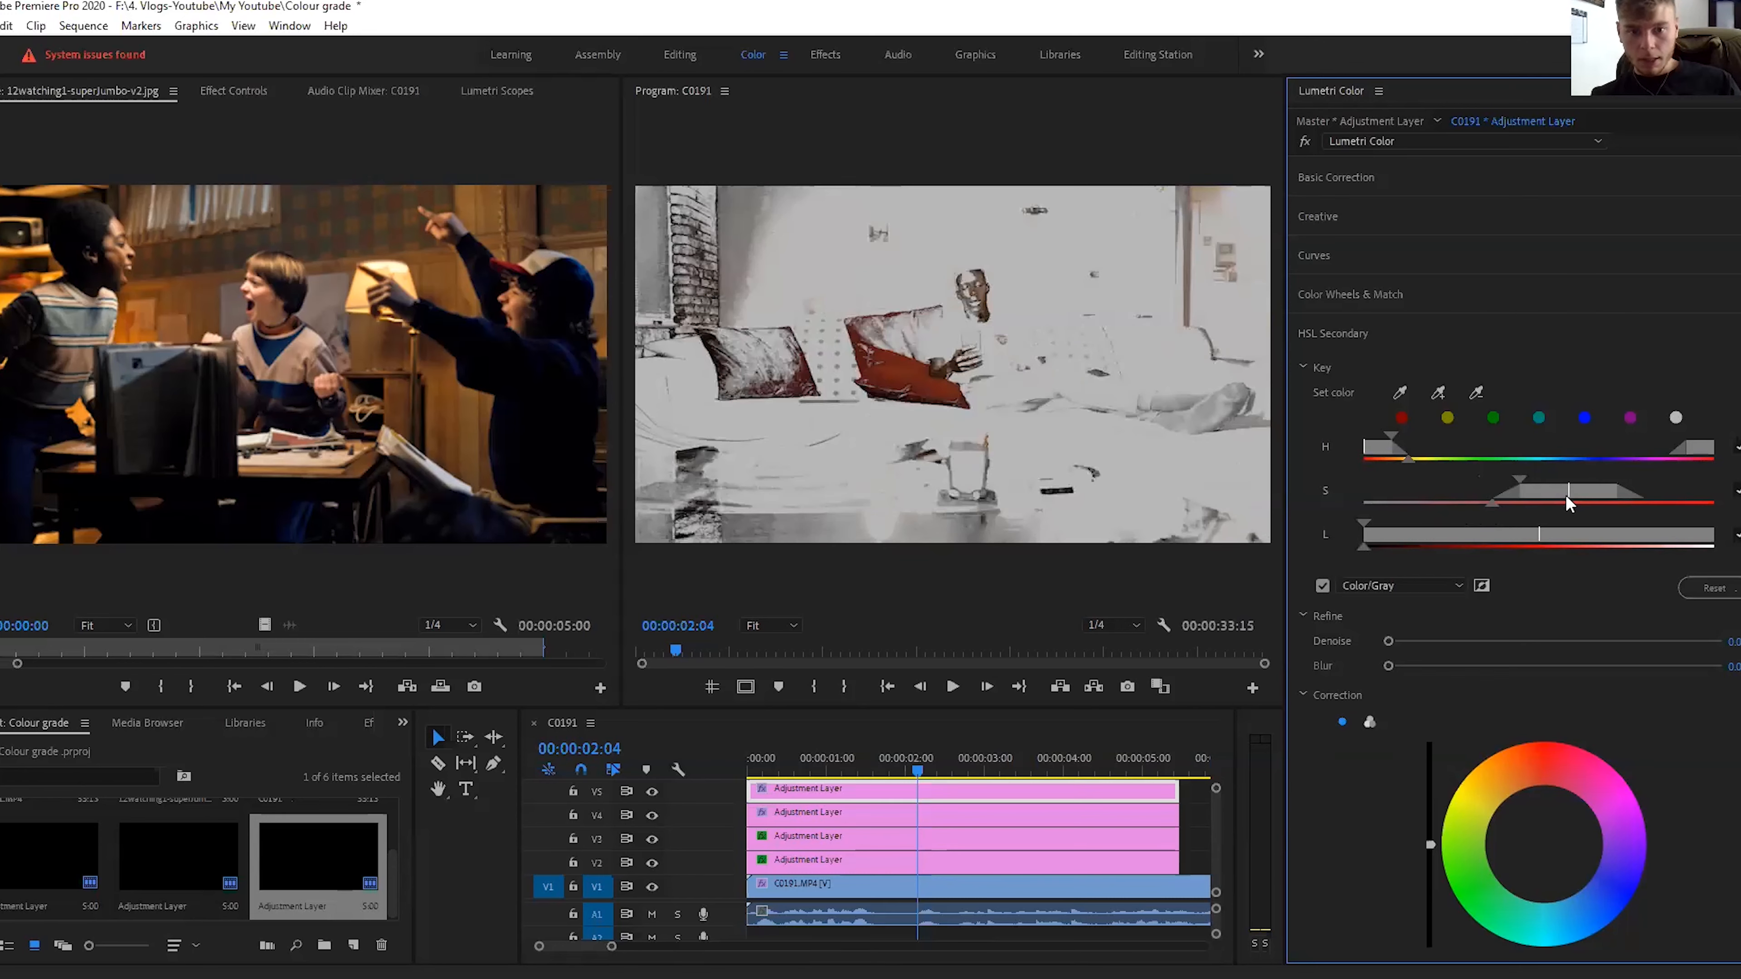
drag(1569, 511, 1584, 513)
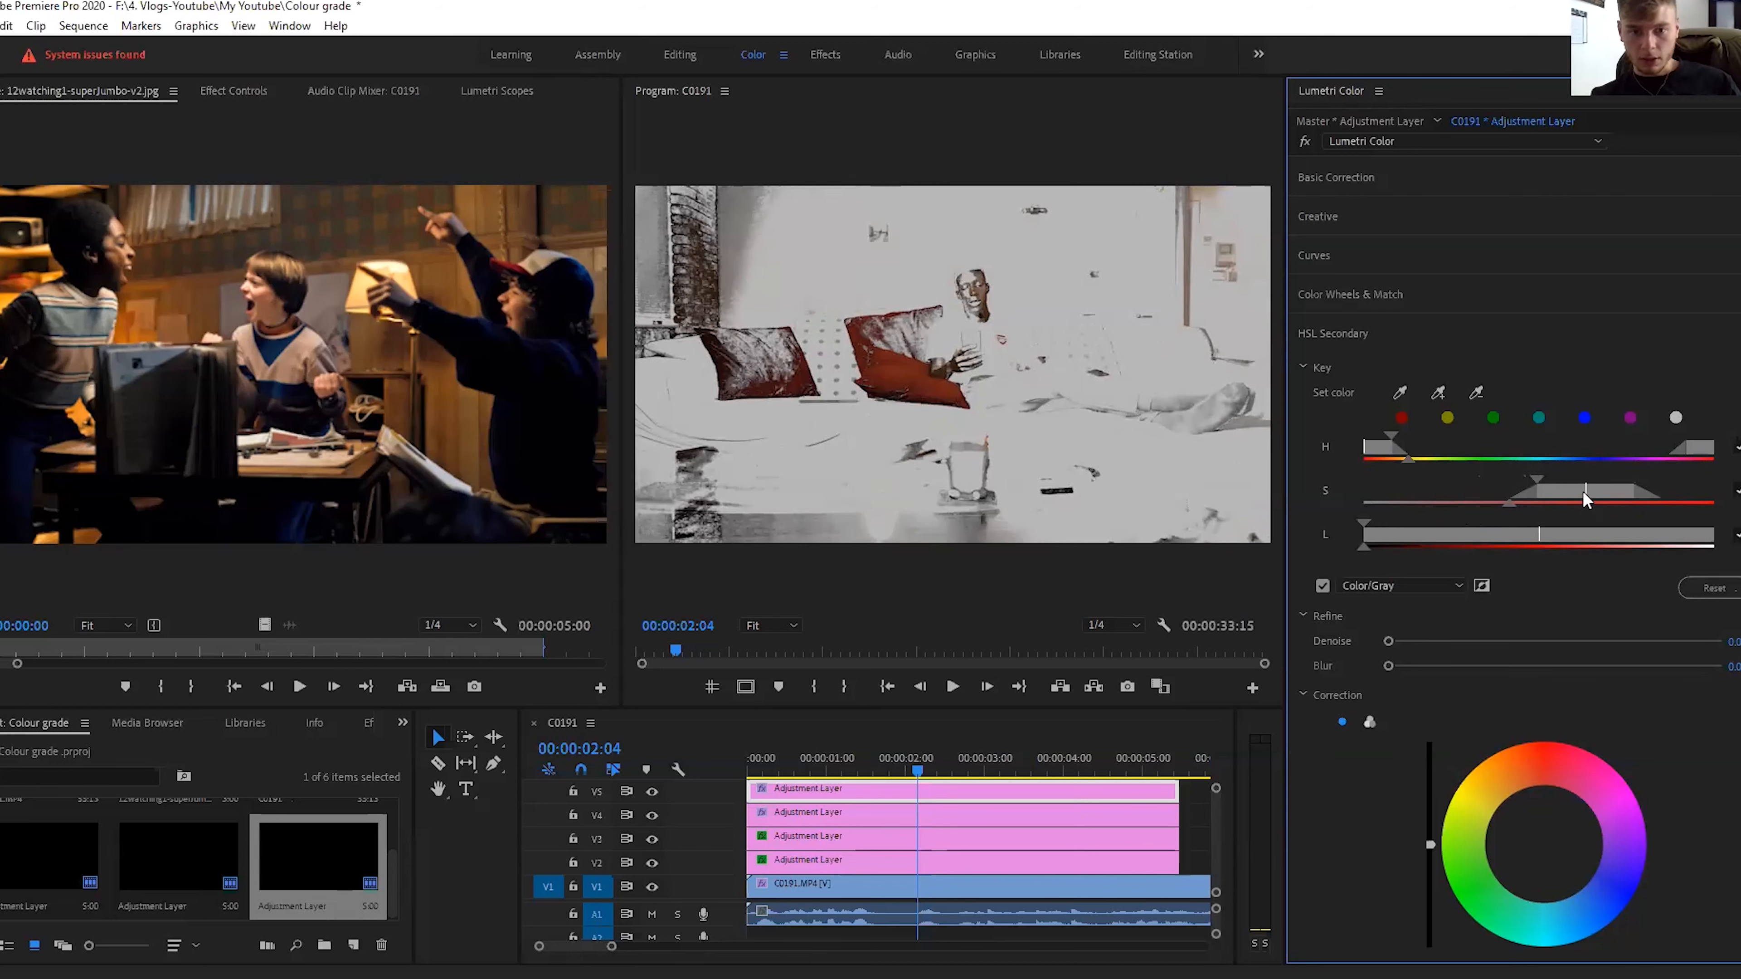
drag(1365, 547, 1387, 548)
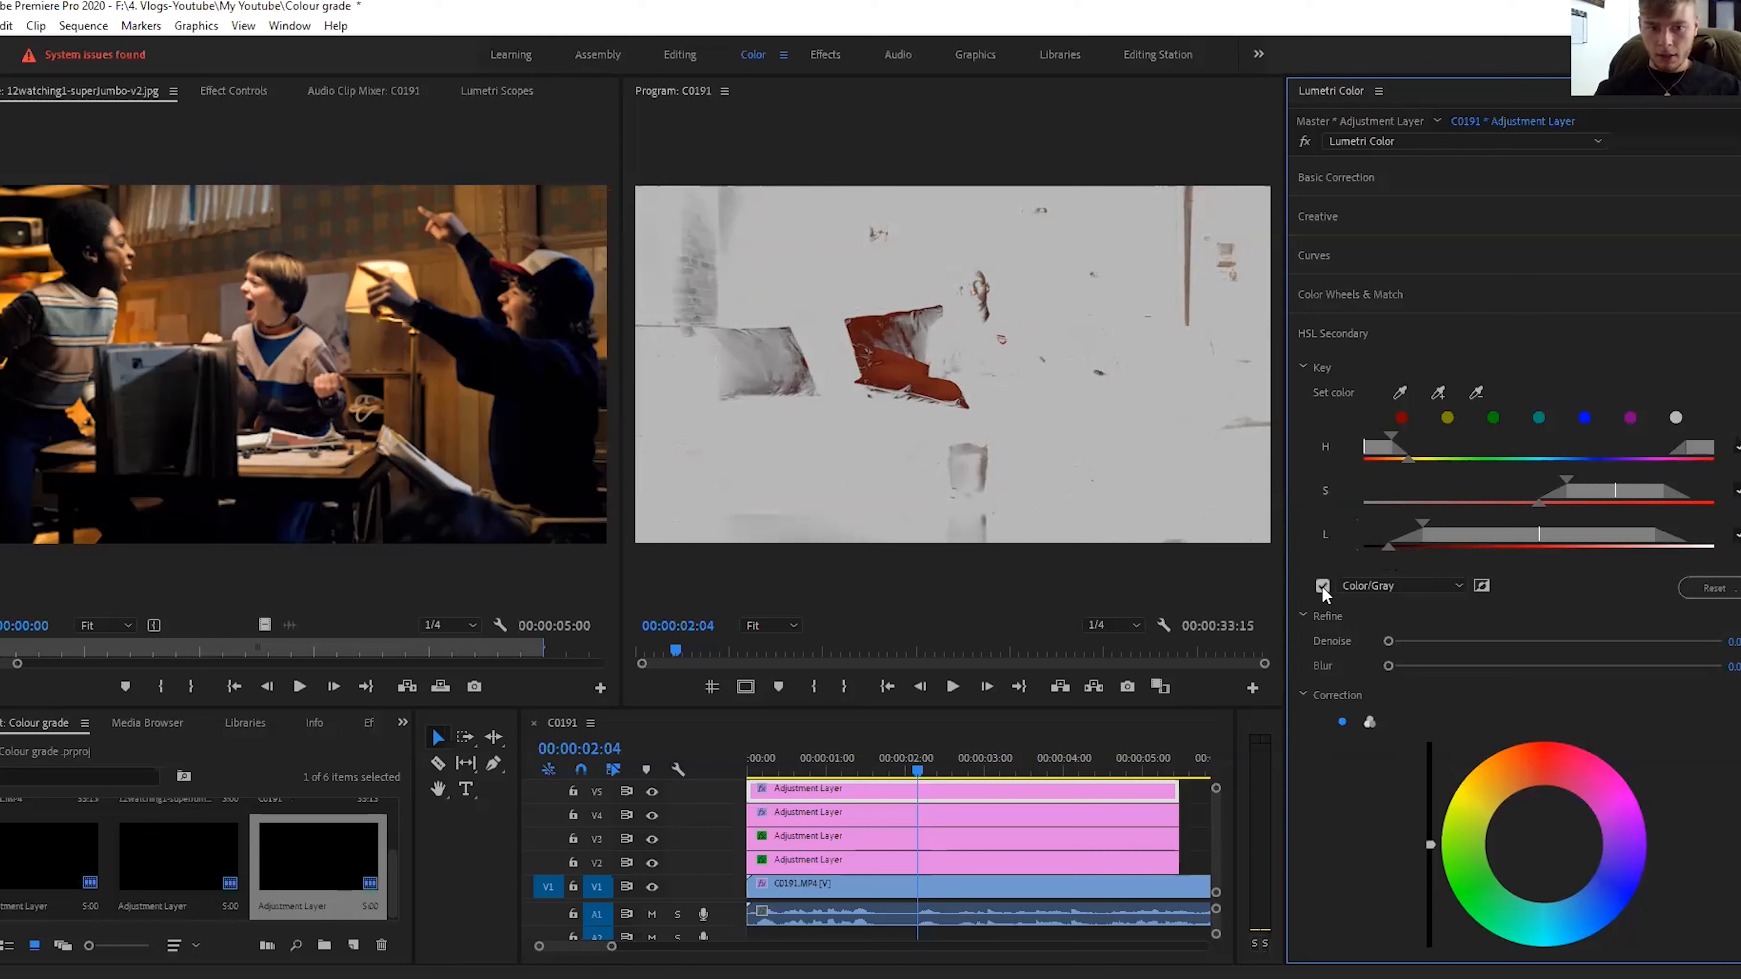
Step: Show the Lumetri Scopes and refine the cushion key with a denoise of about 9.7 and a blur of about 3.2
click(518, 92)
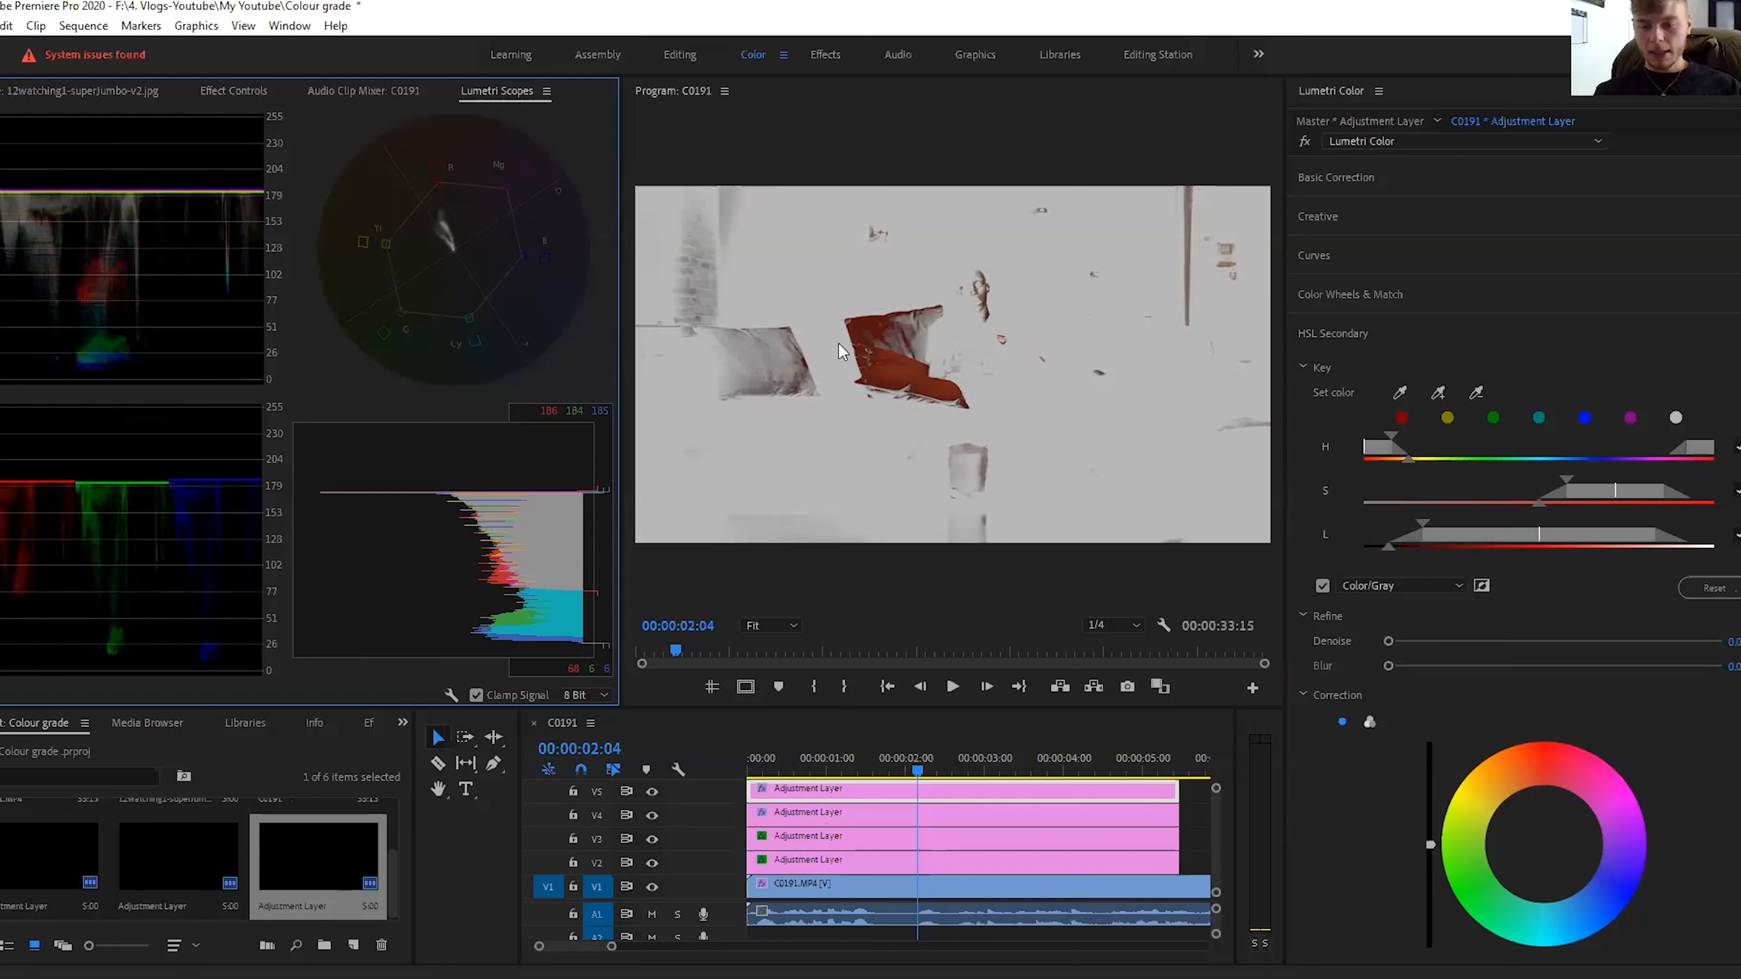
drag(1388, 641, 1424, 666)
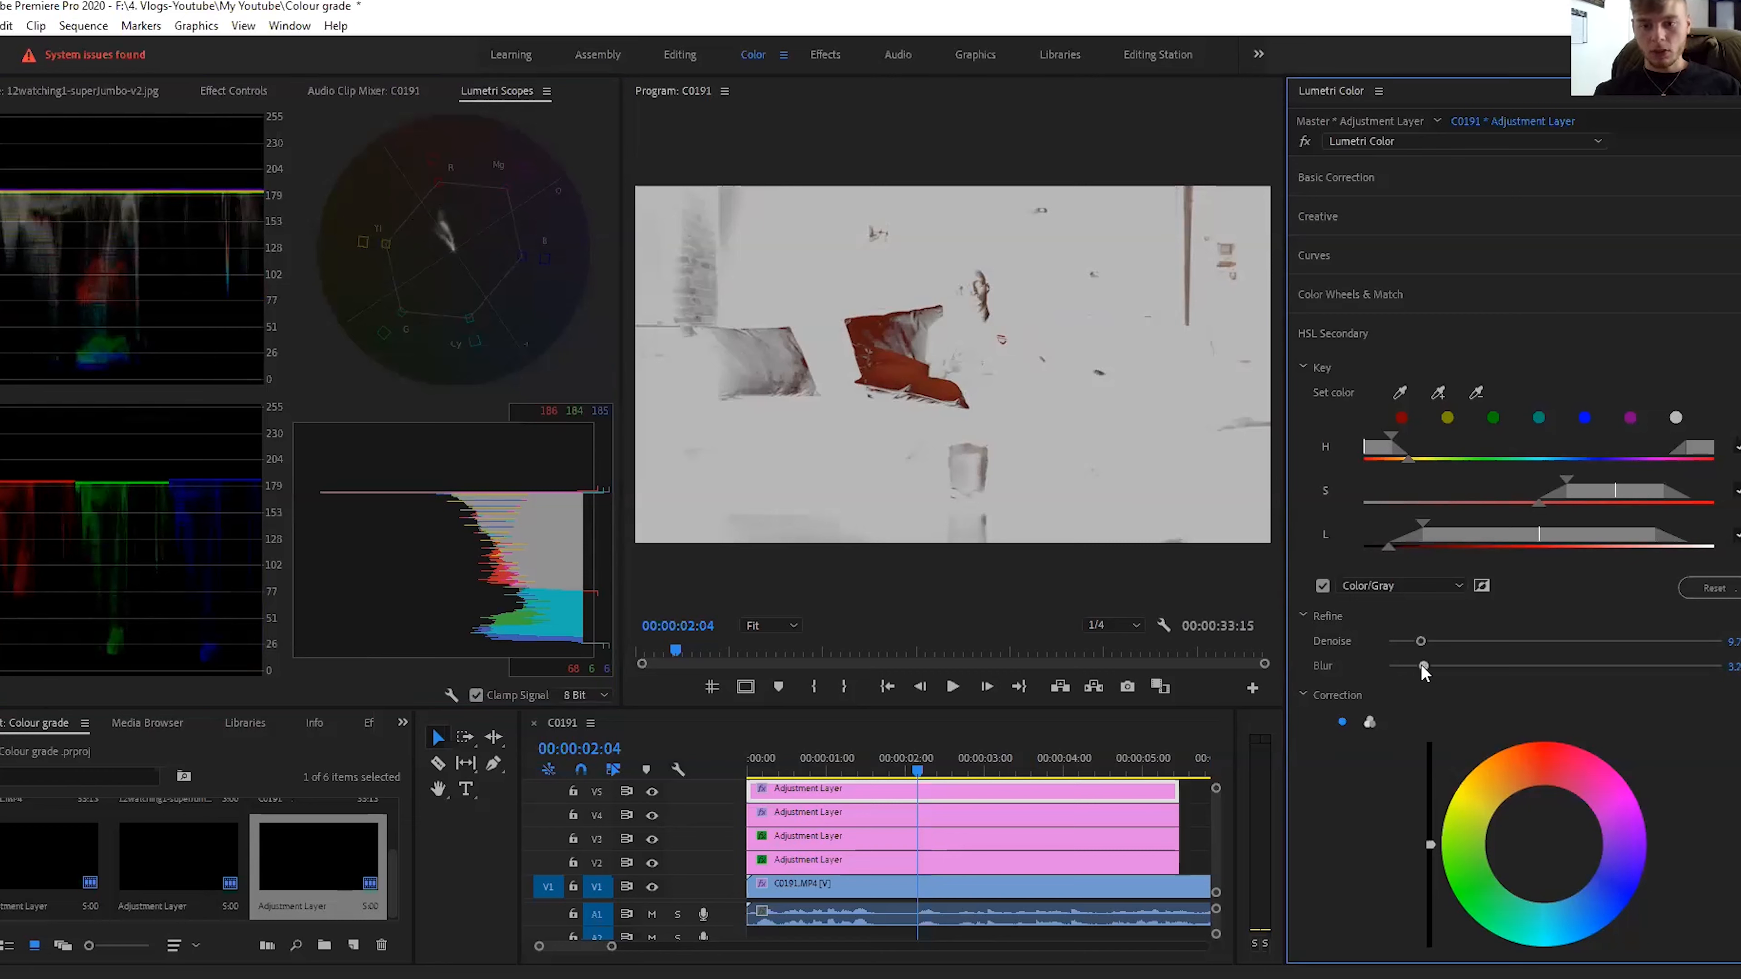
Step: With three-way correction wheels shown and the key preview off, set the cushions' contrast to about 14 and raise their saturation slightly
click(1370, 722)
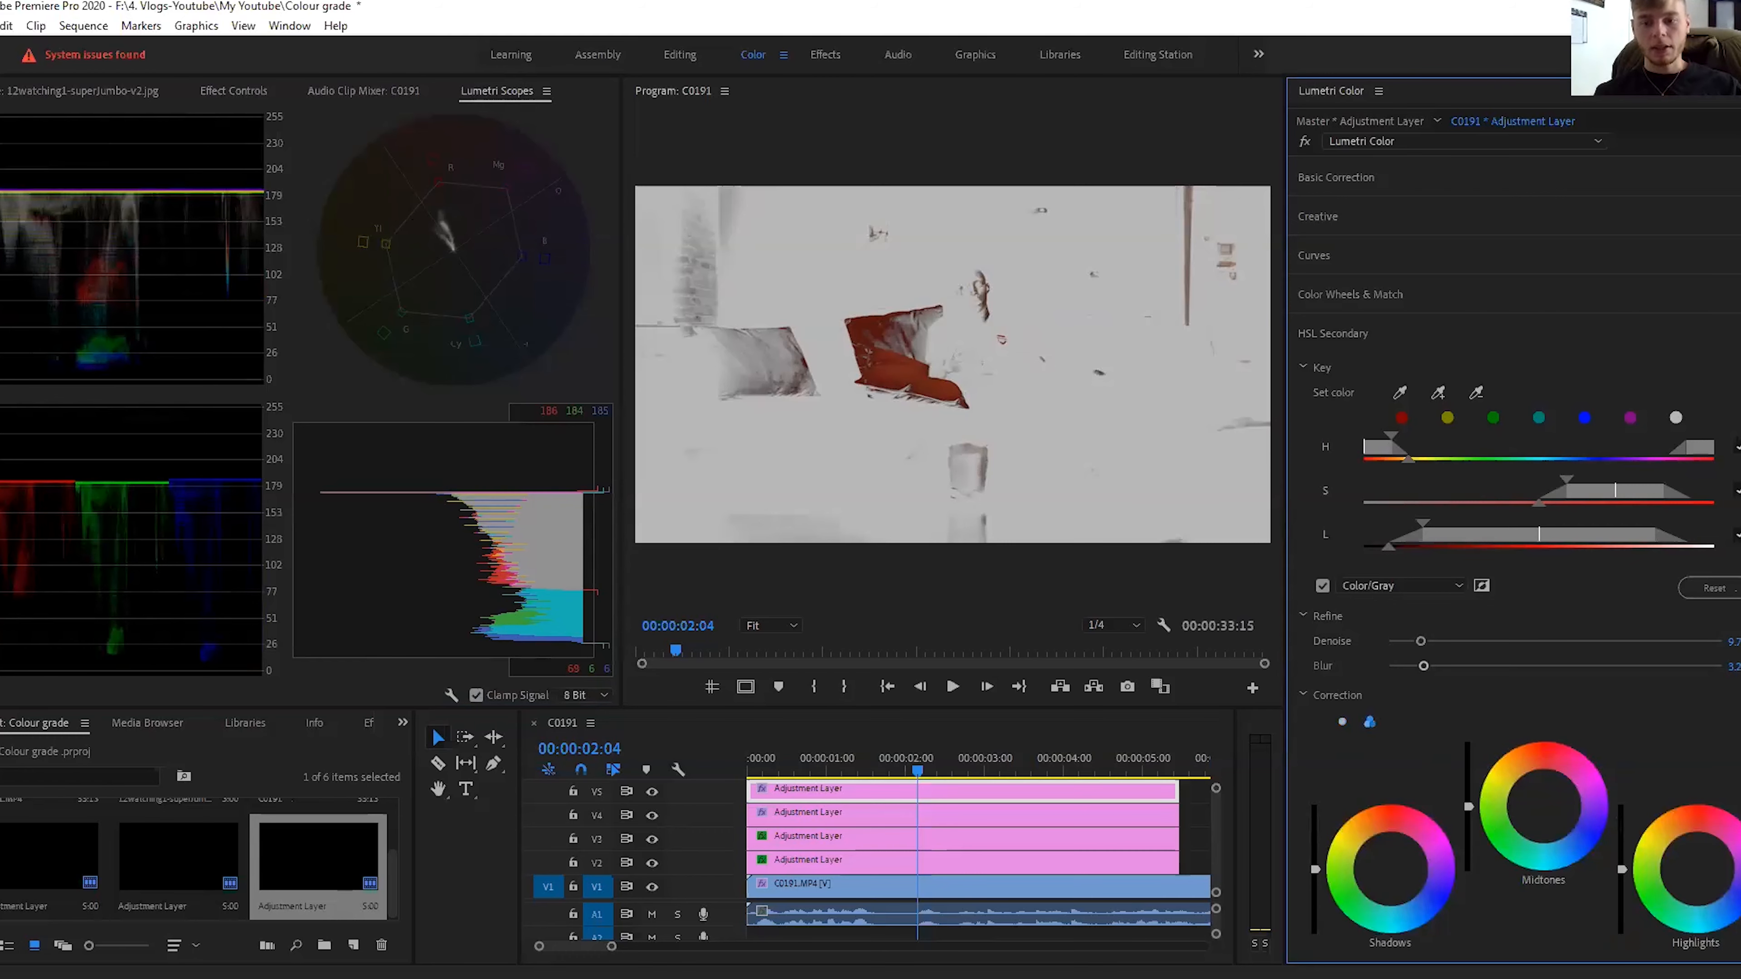
scroll(1491, 591, down, 2)
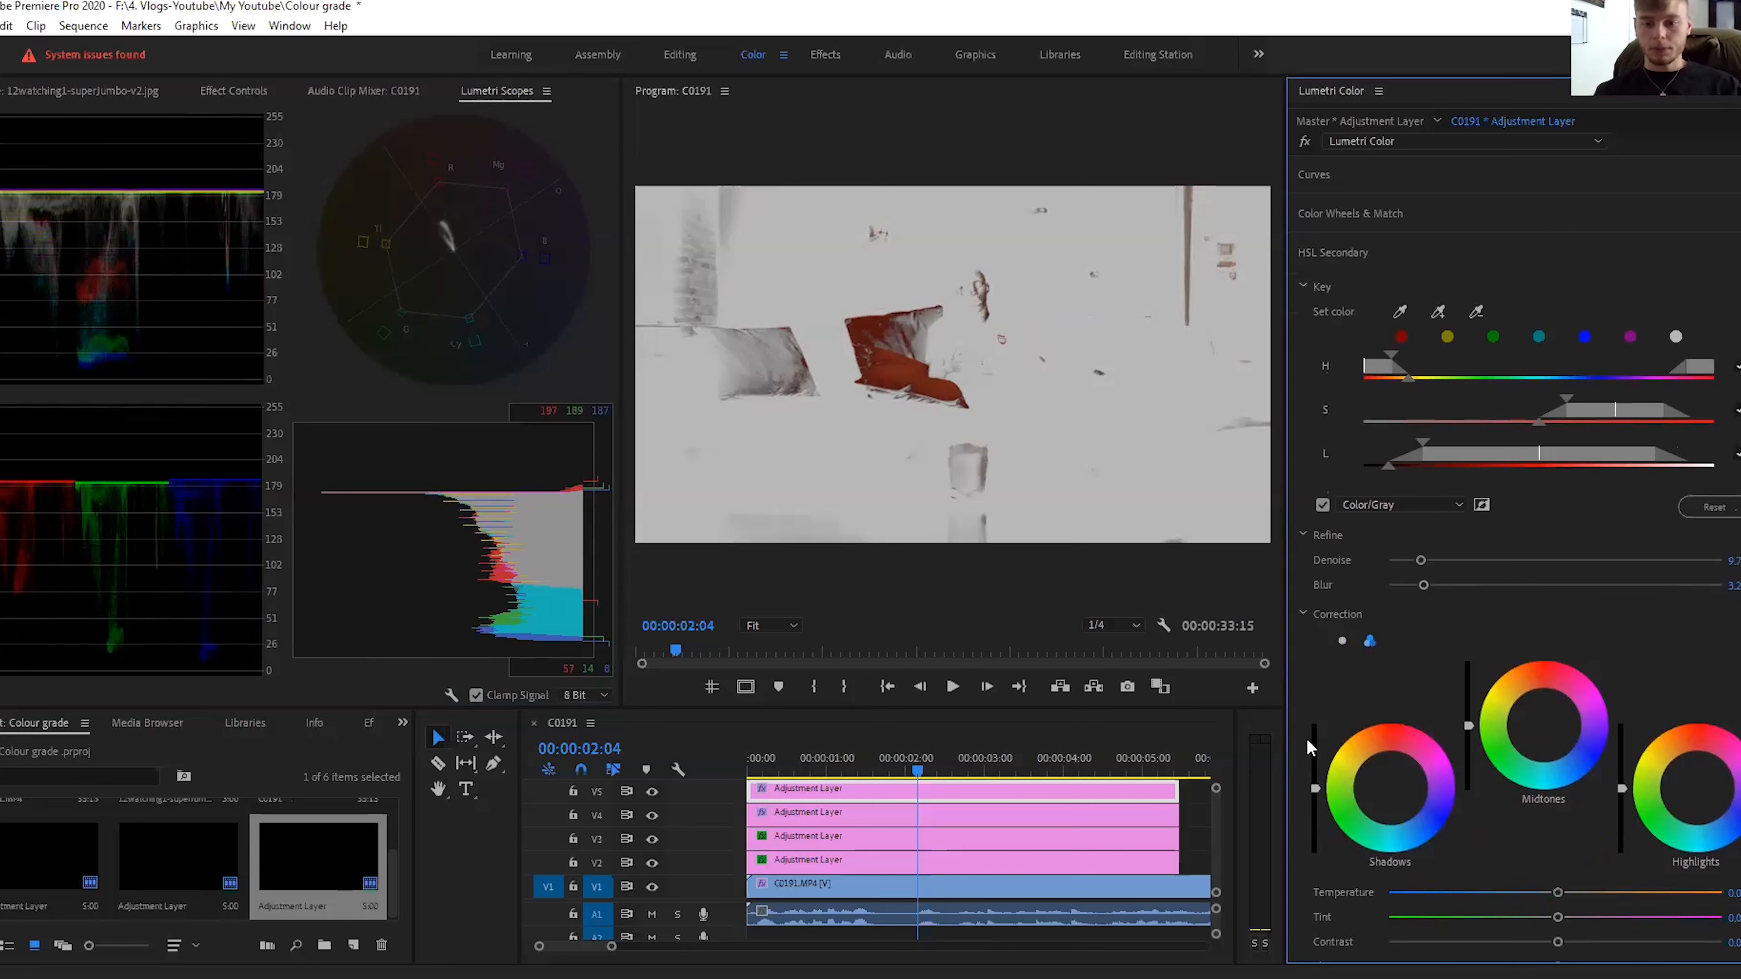
click(1322, 506)
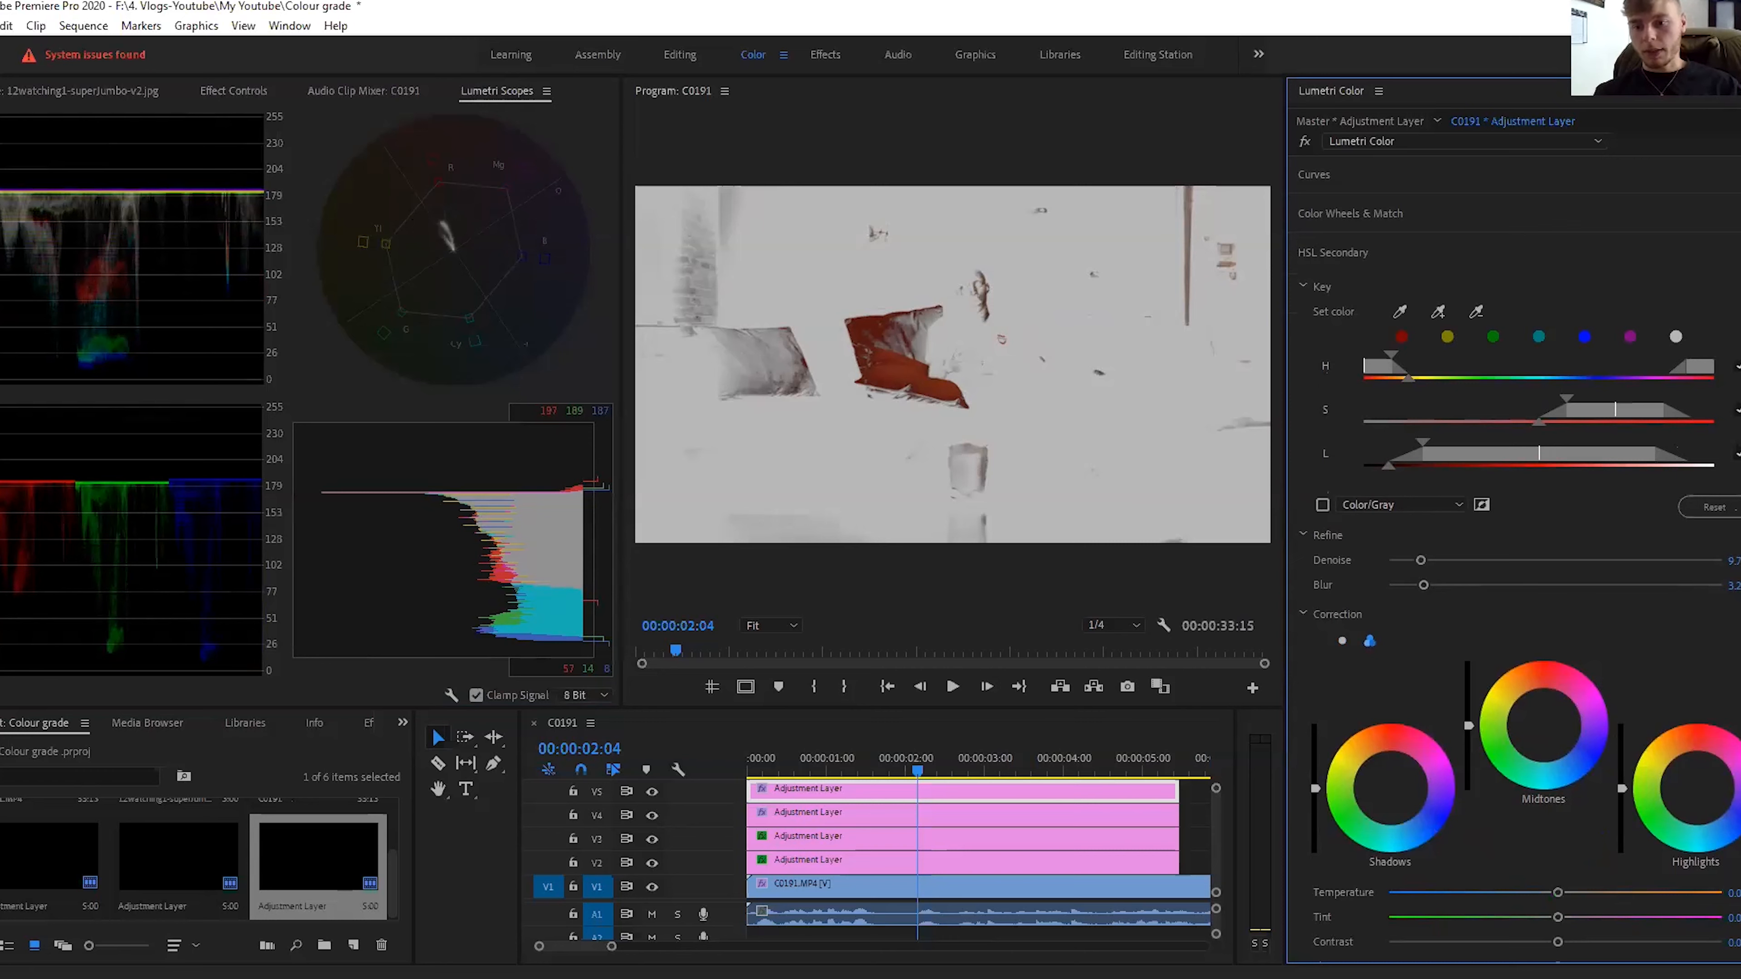
scroll(1576, 754, down, 2)
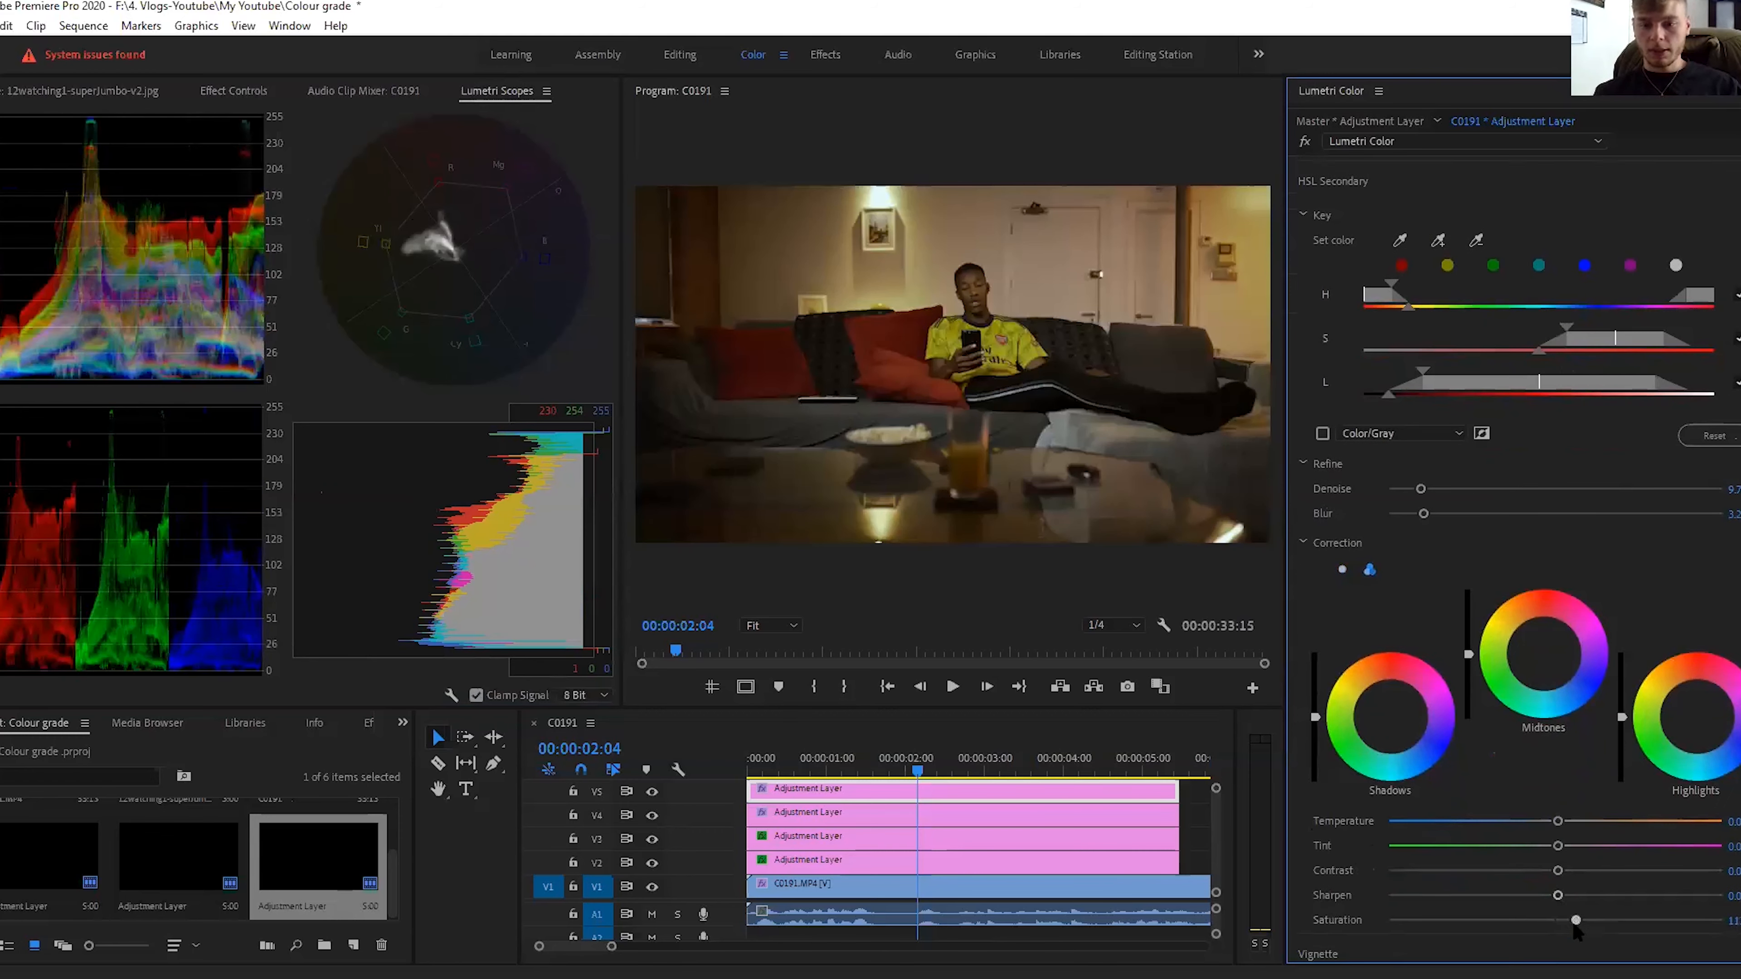
drag(1575, 921, 1600, 872)
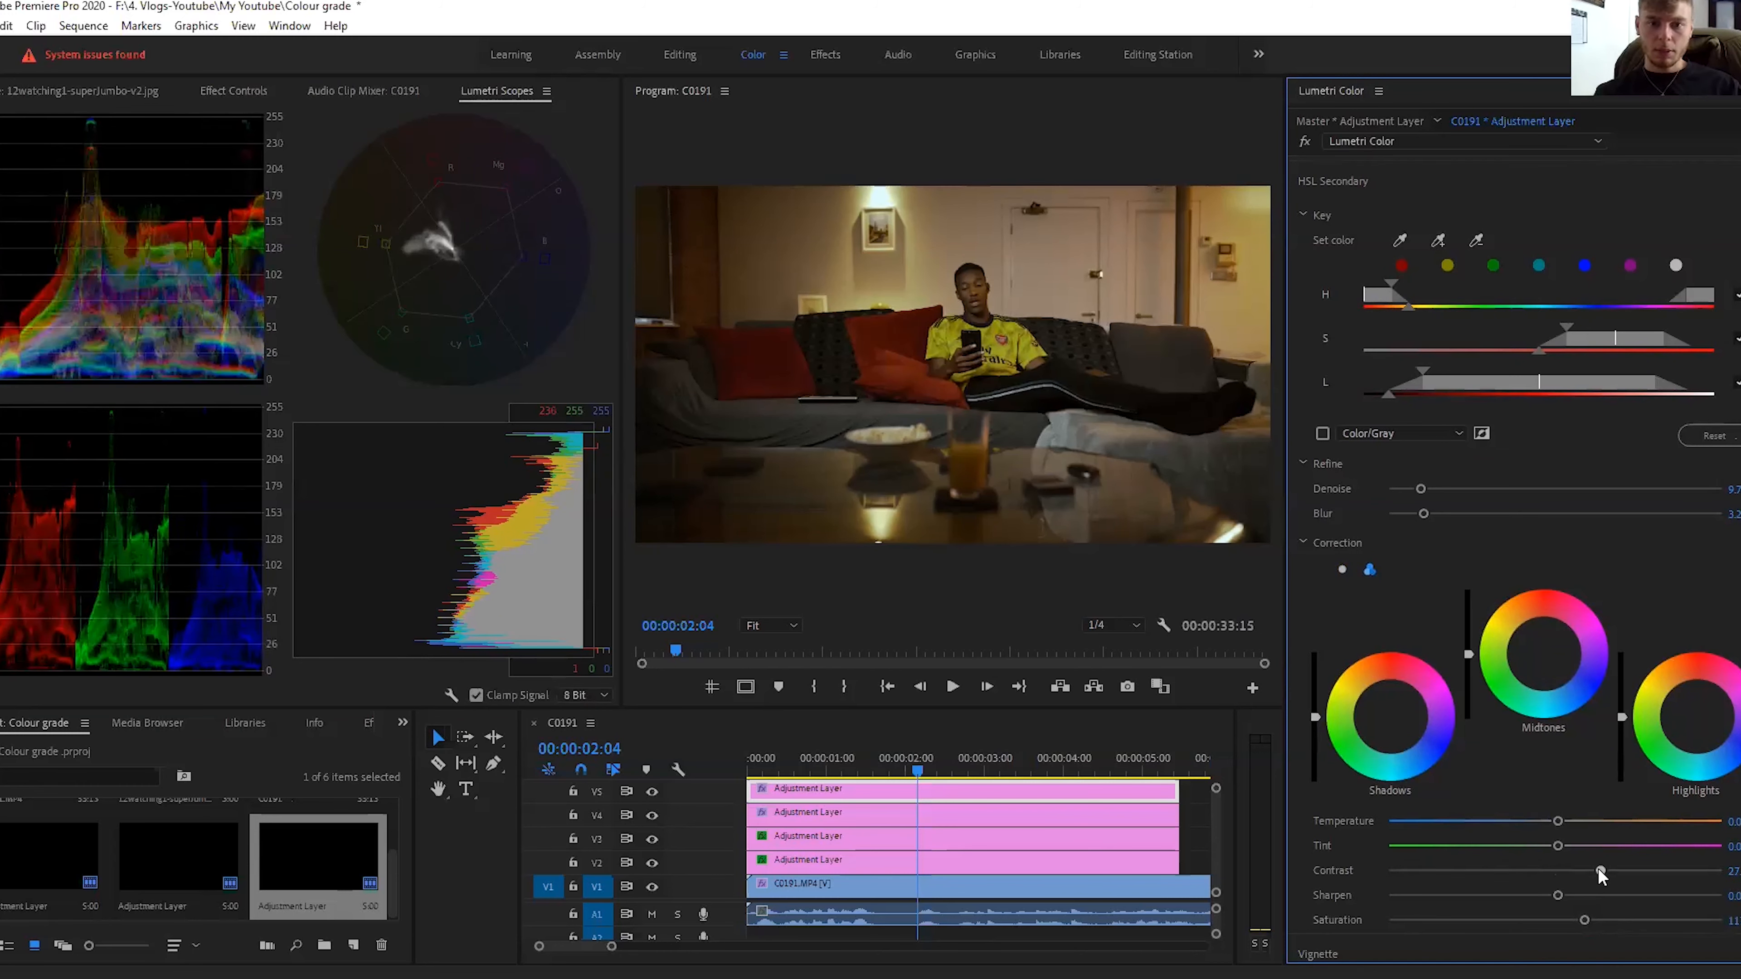
mouse_move(1600, 871)
mouse_down()
mouse_move(1505, 870)
mouse_move(1570, 883)
mouse_up()
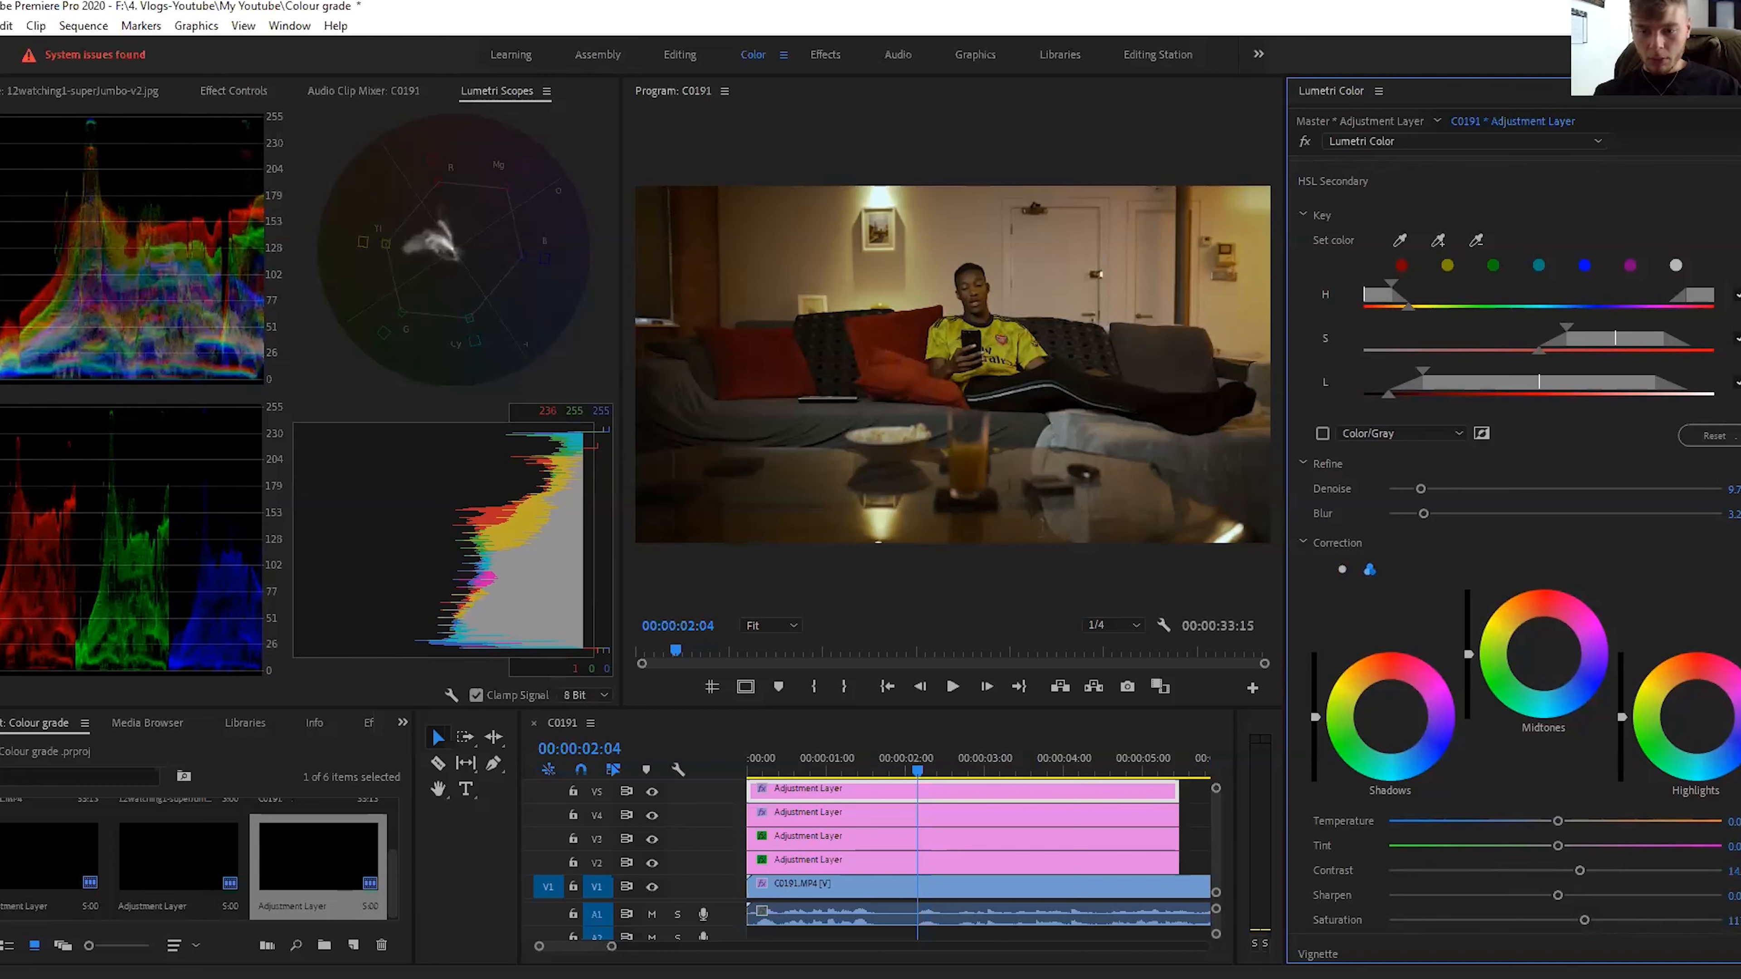
Step: Slightly lower the cushion key's midtone, shadow and highlight levels, and set all three colour wheels close to neutral
drag(1468, 655, 1468, 657)
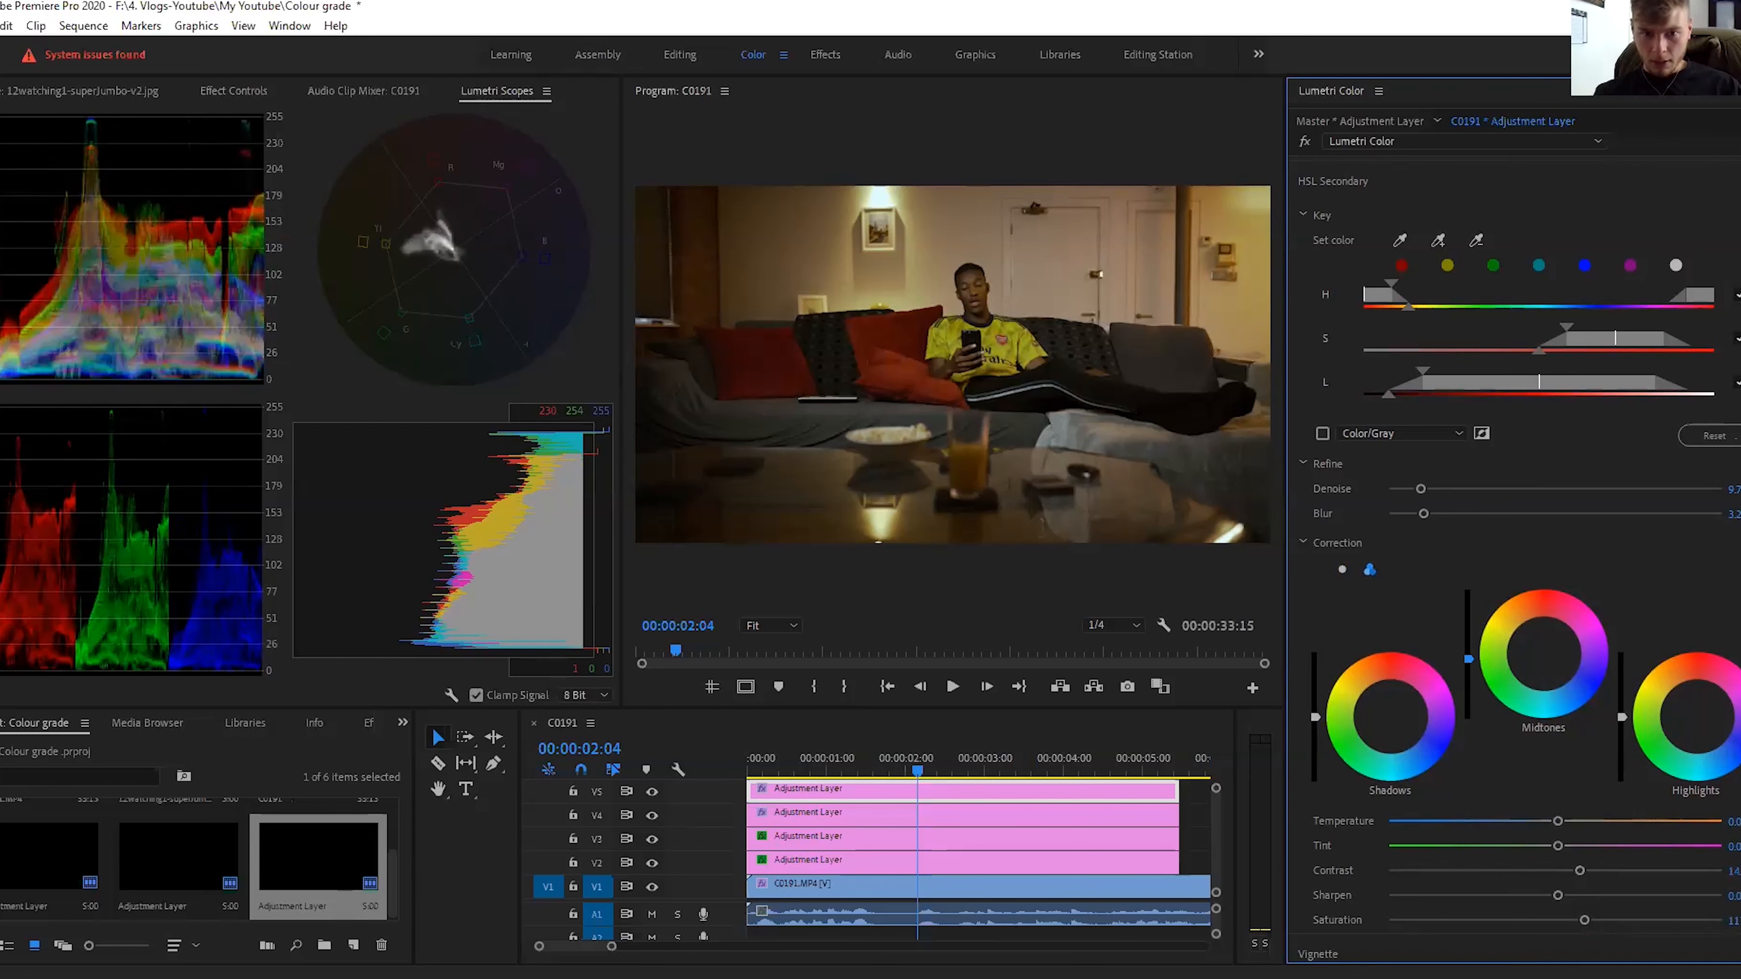
drag(1468, 658, 1468, 662)
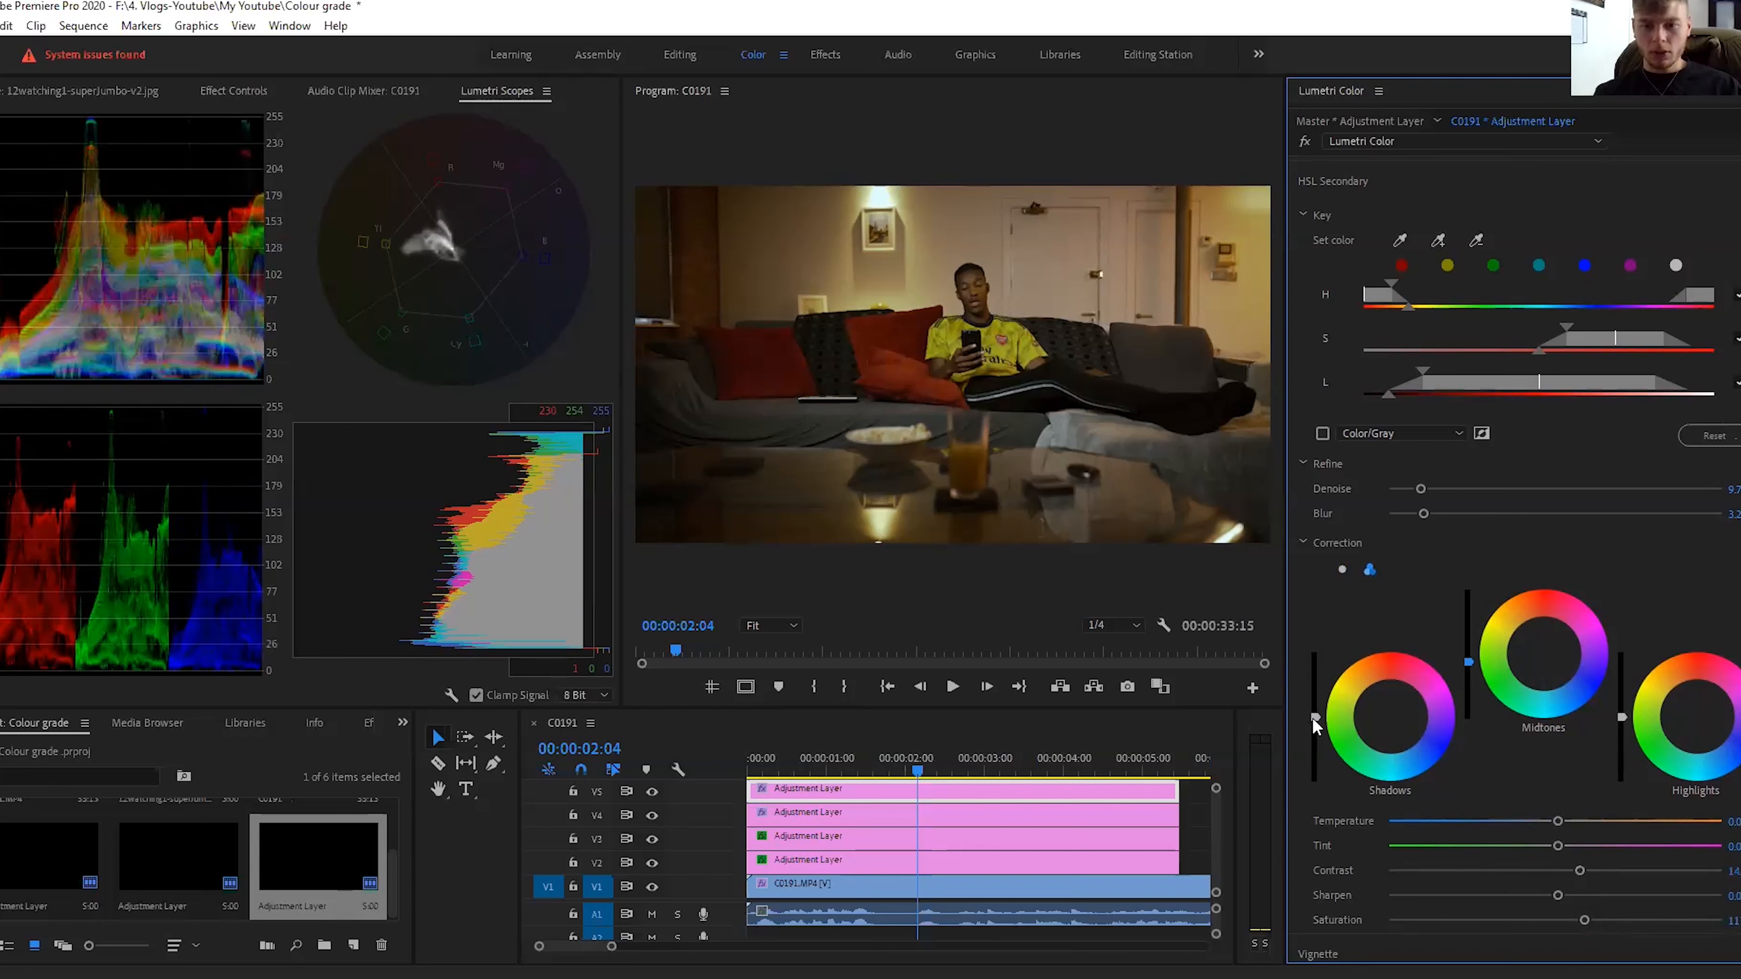
drag(1315, 718, 1316, 719)
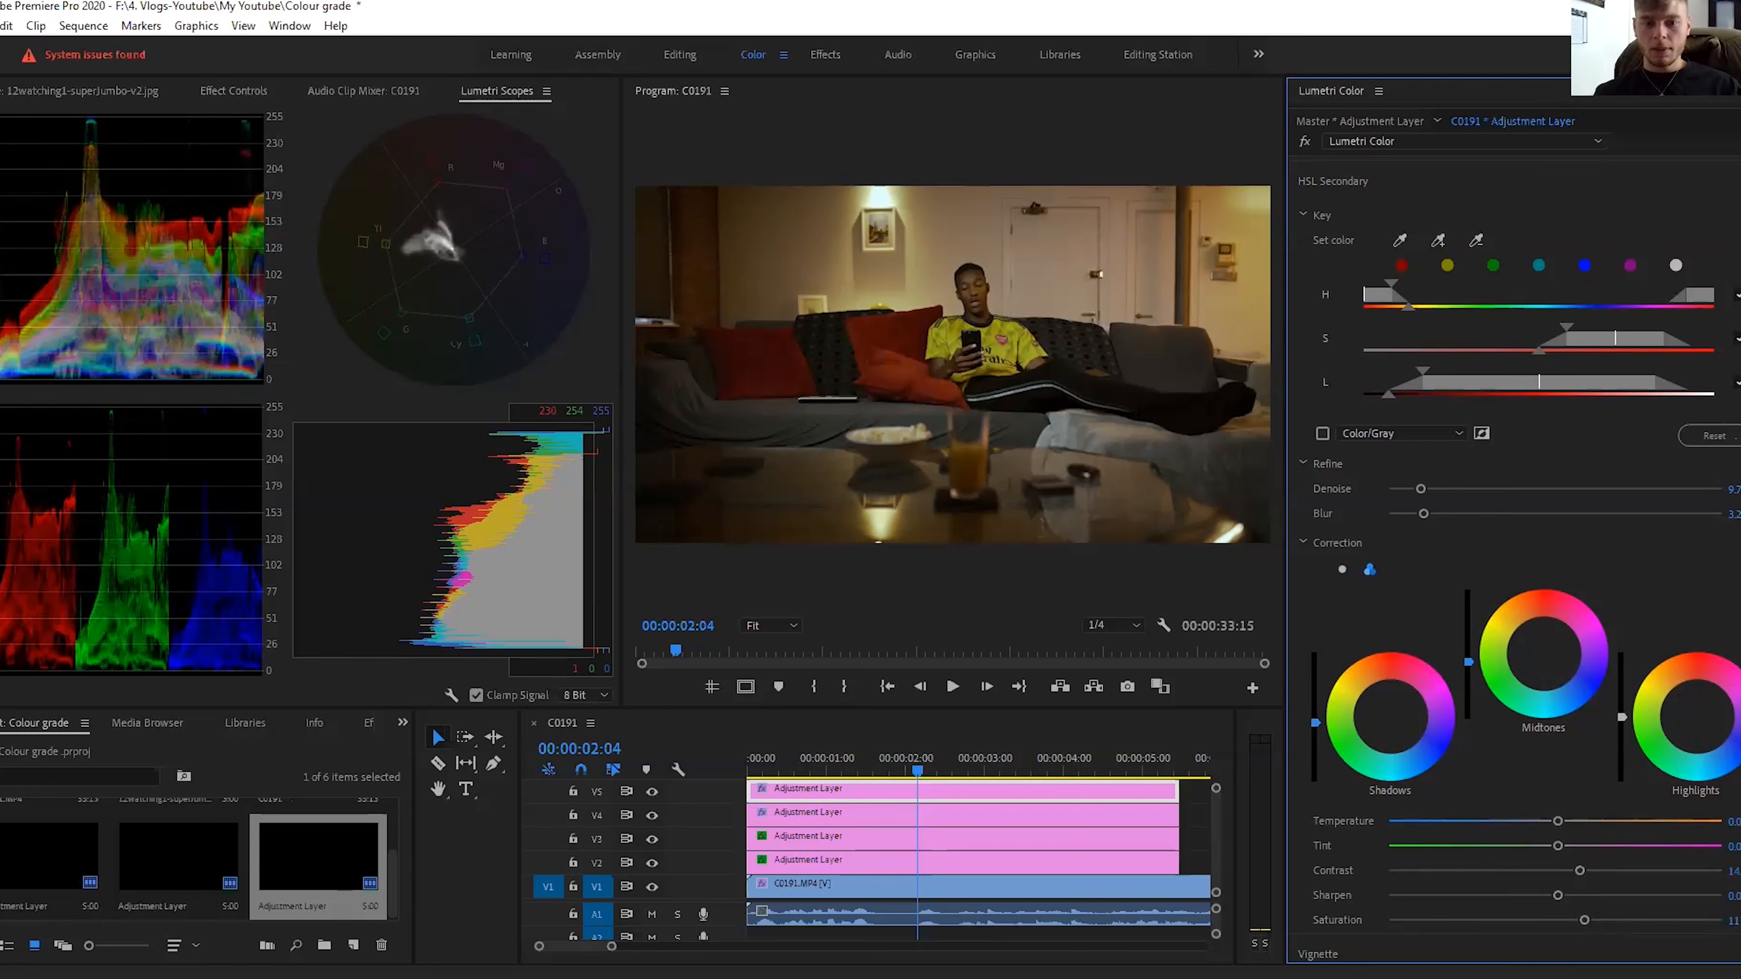
drag(1315, 723, 1315, 727)
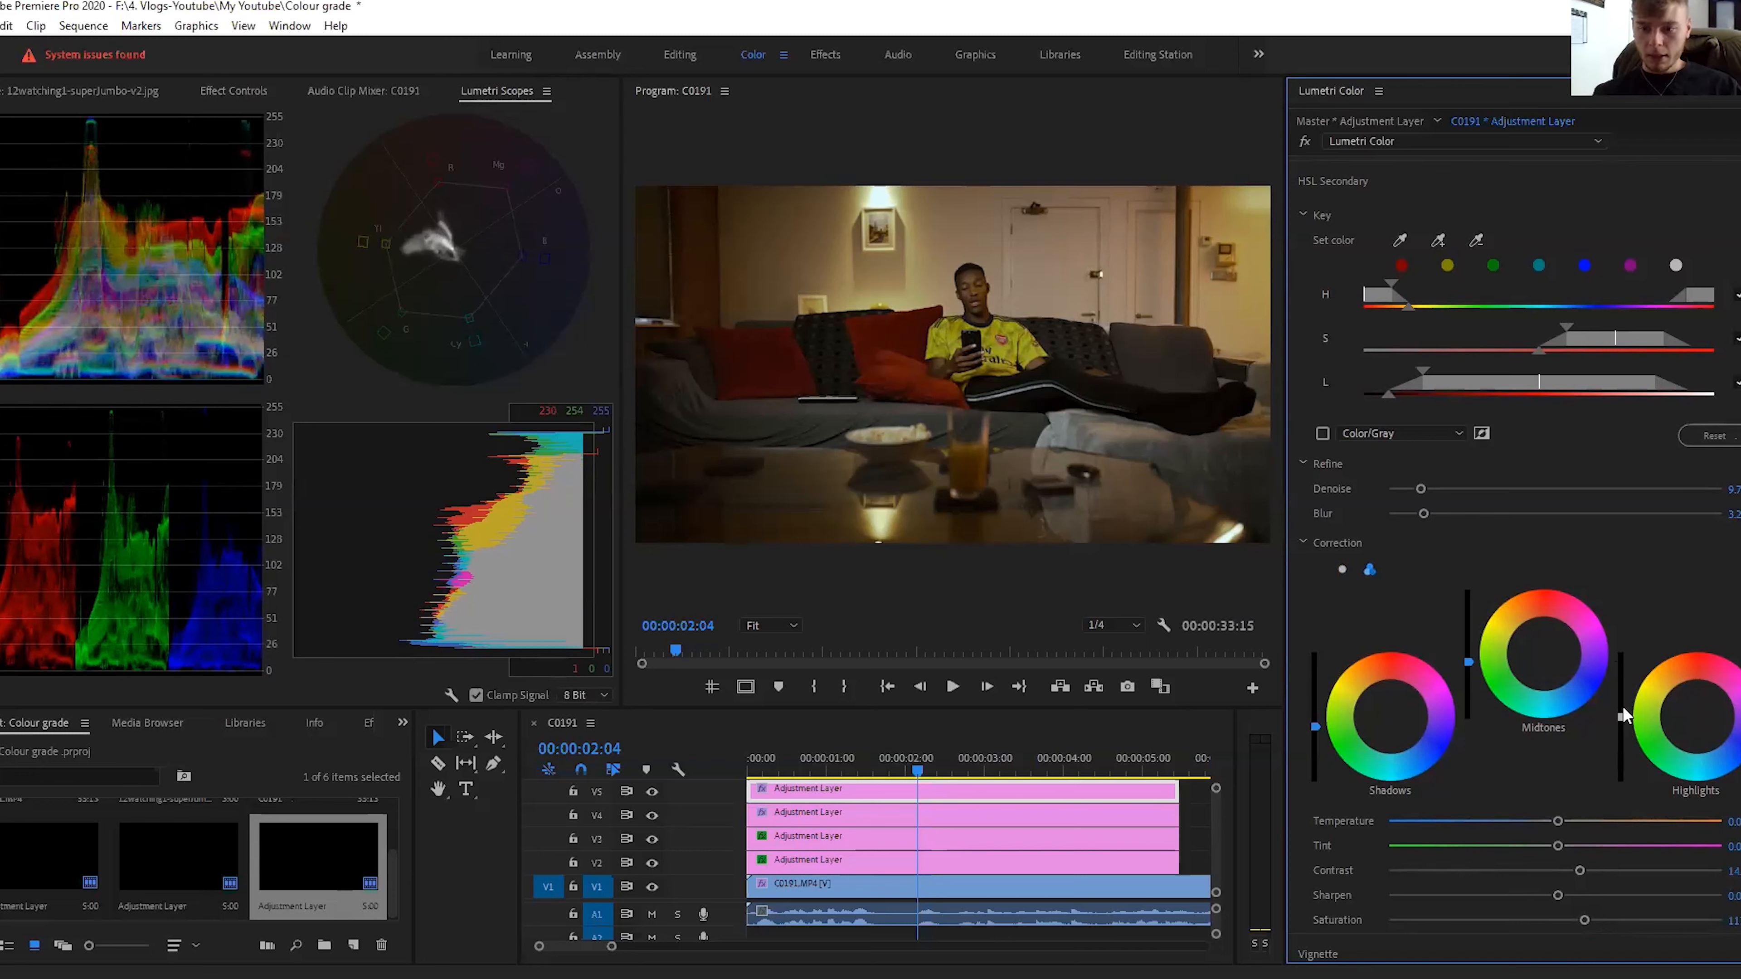
drag(1622, 718, 1622, 724)
drag(1542, 661, 1542, 652)
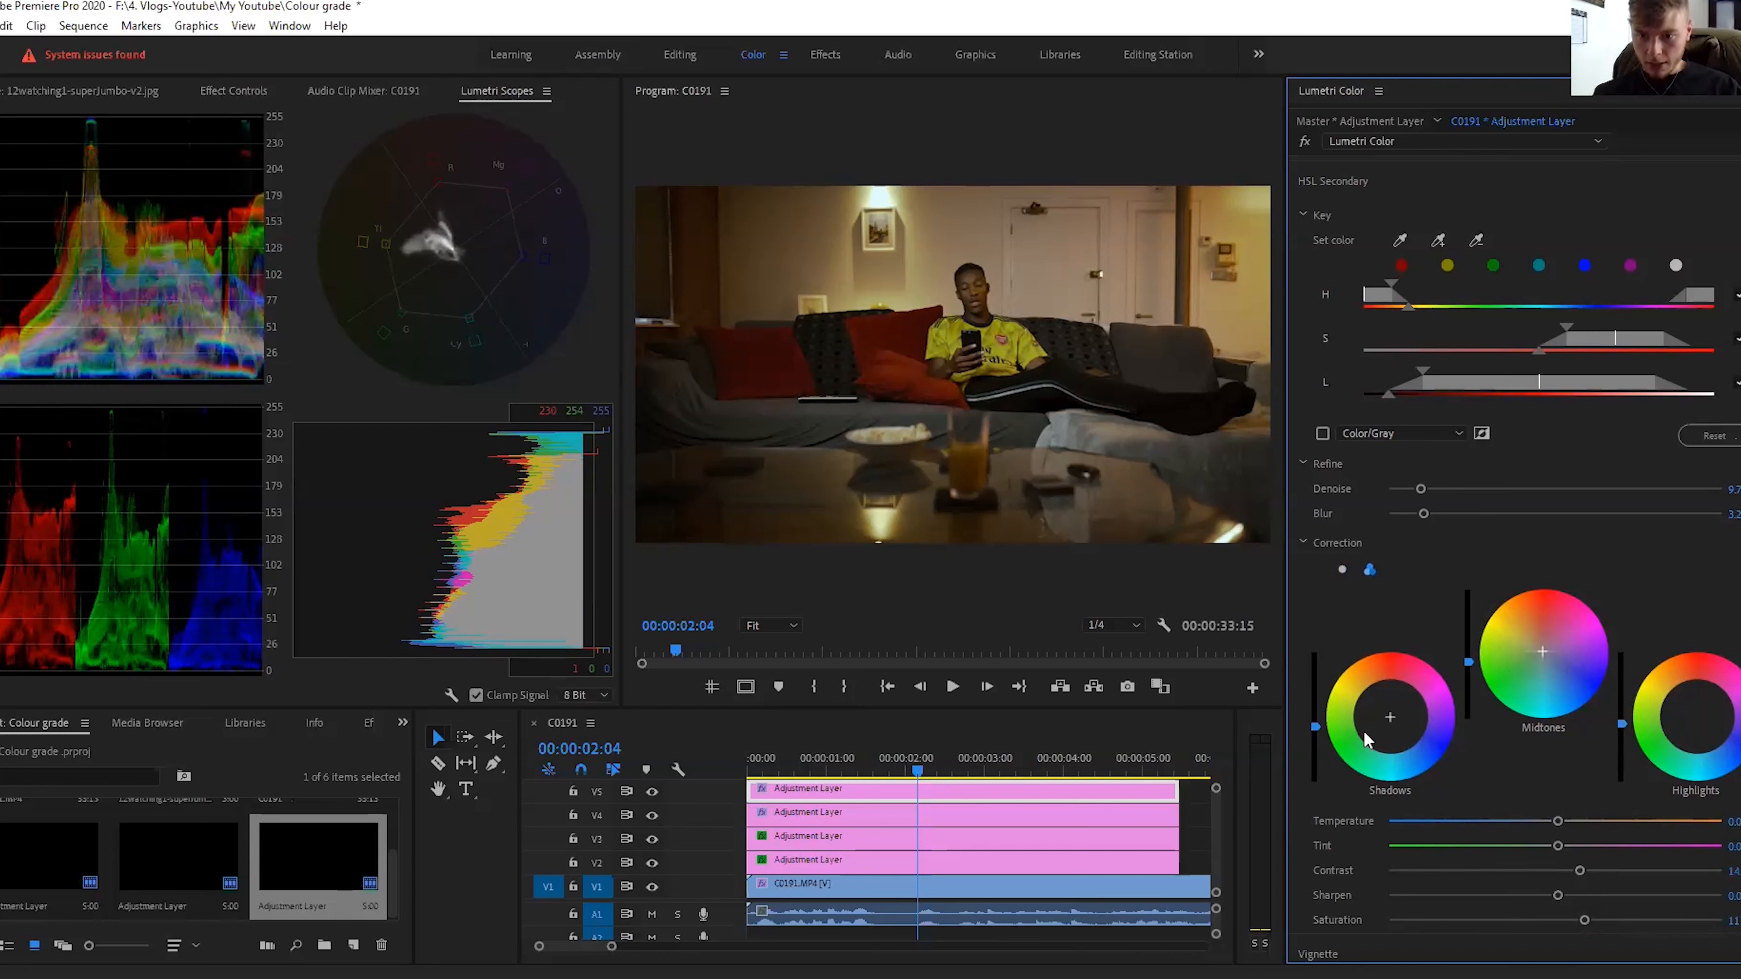
drag(1390, 715, 1389, 714)
drag(1694, 717, 1695, 716)
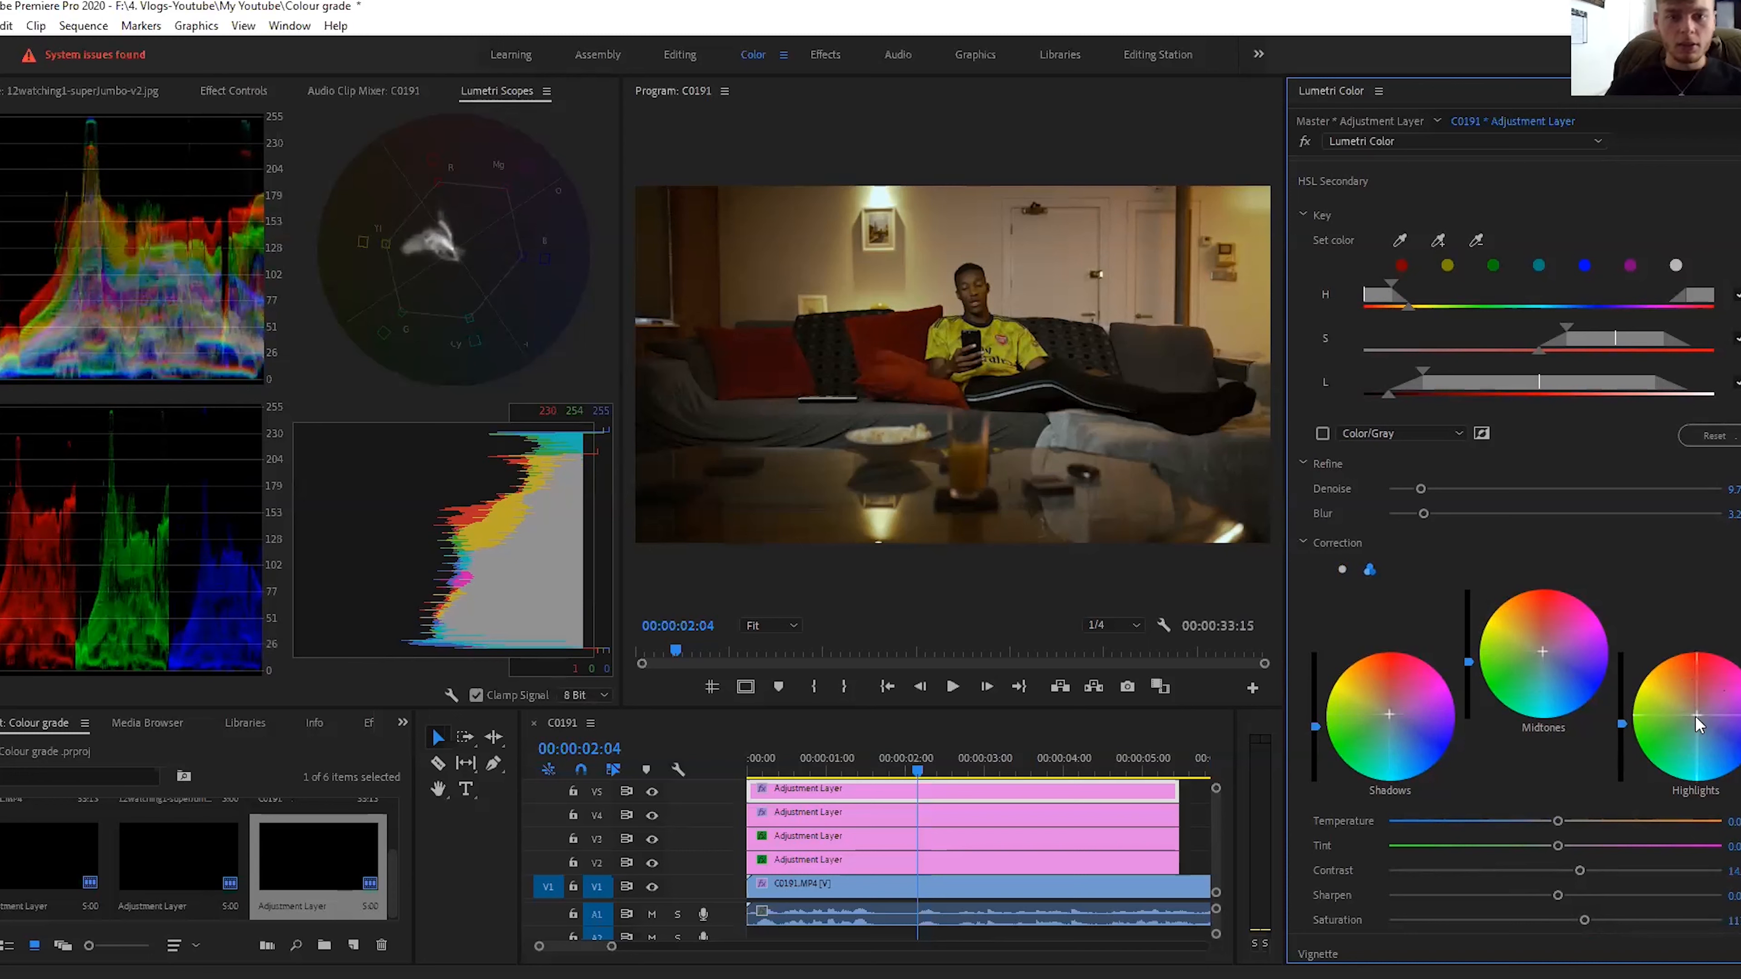
Step: Add a midpoint to the V5 layer's white RGB curve and pull it down slightly to darken the midtones
click(1332, 180)
click(1315, 256)
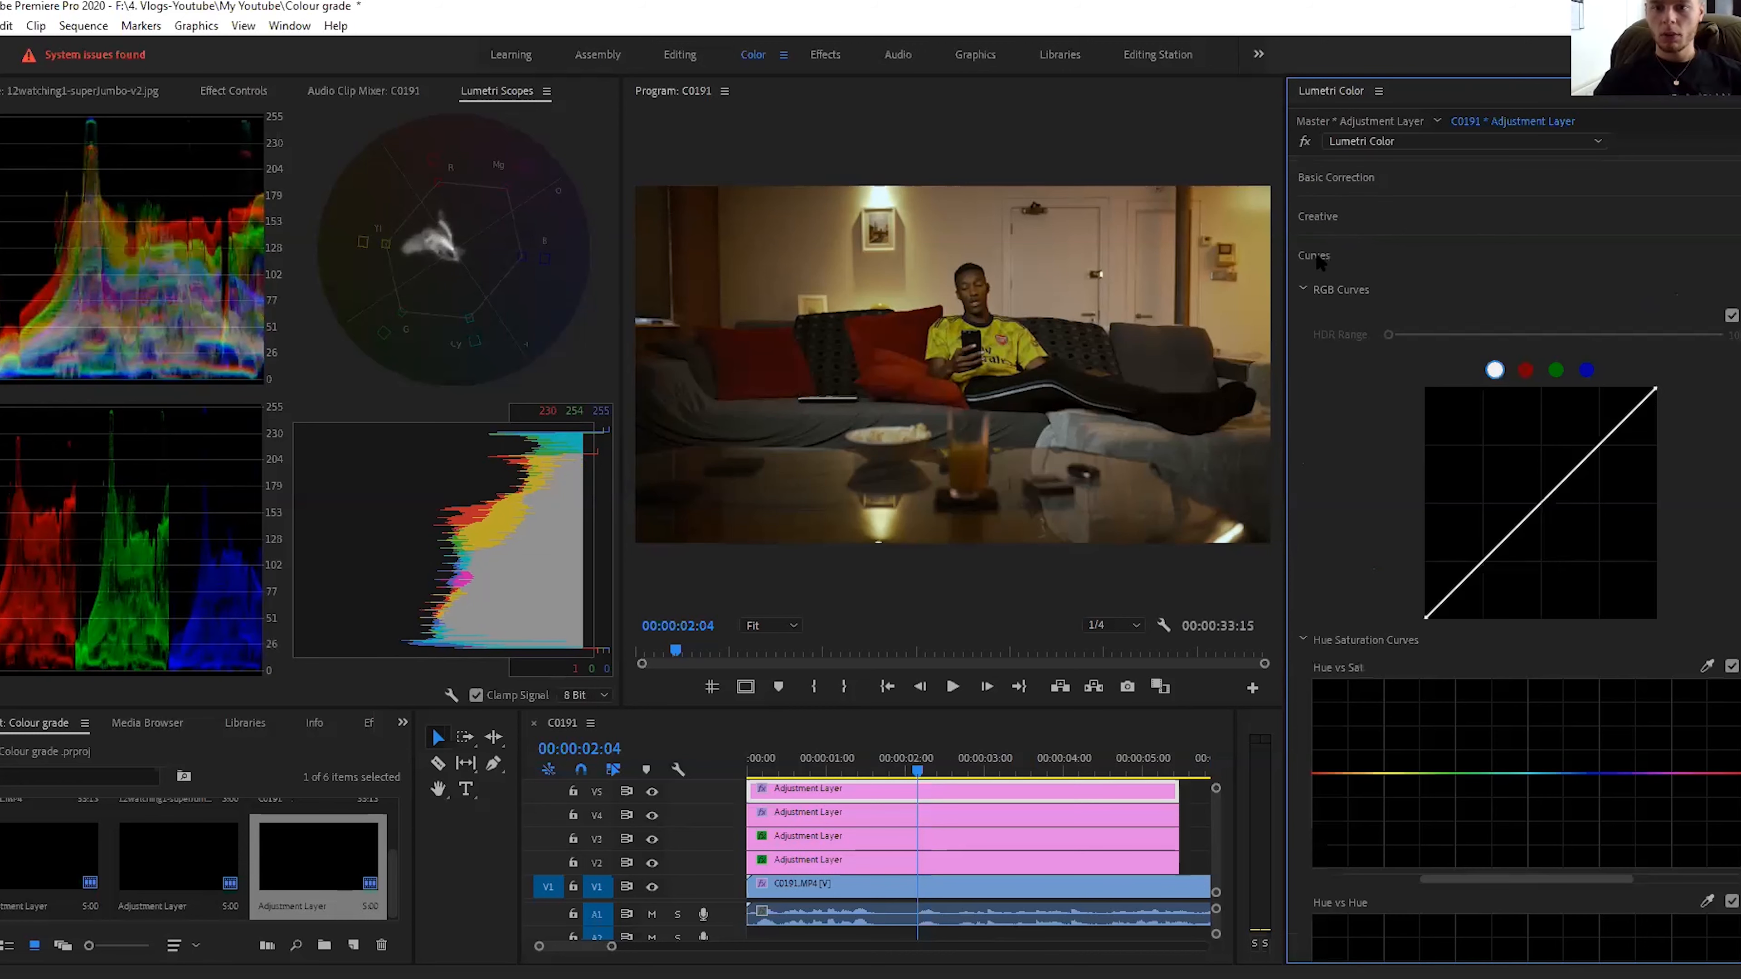
click(1537, 506)
drag(1537, 509, 1542, 521)
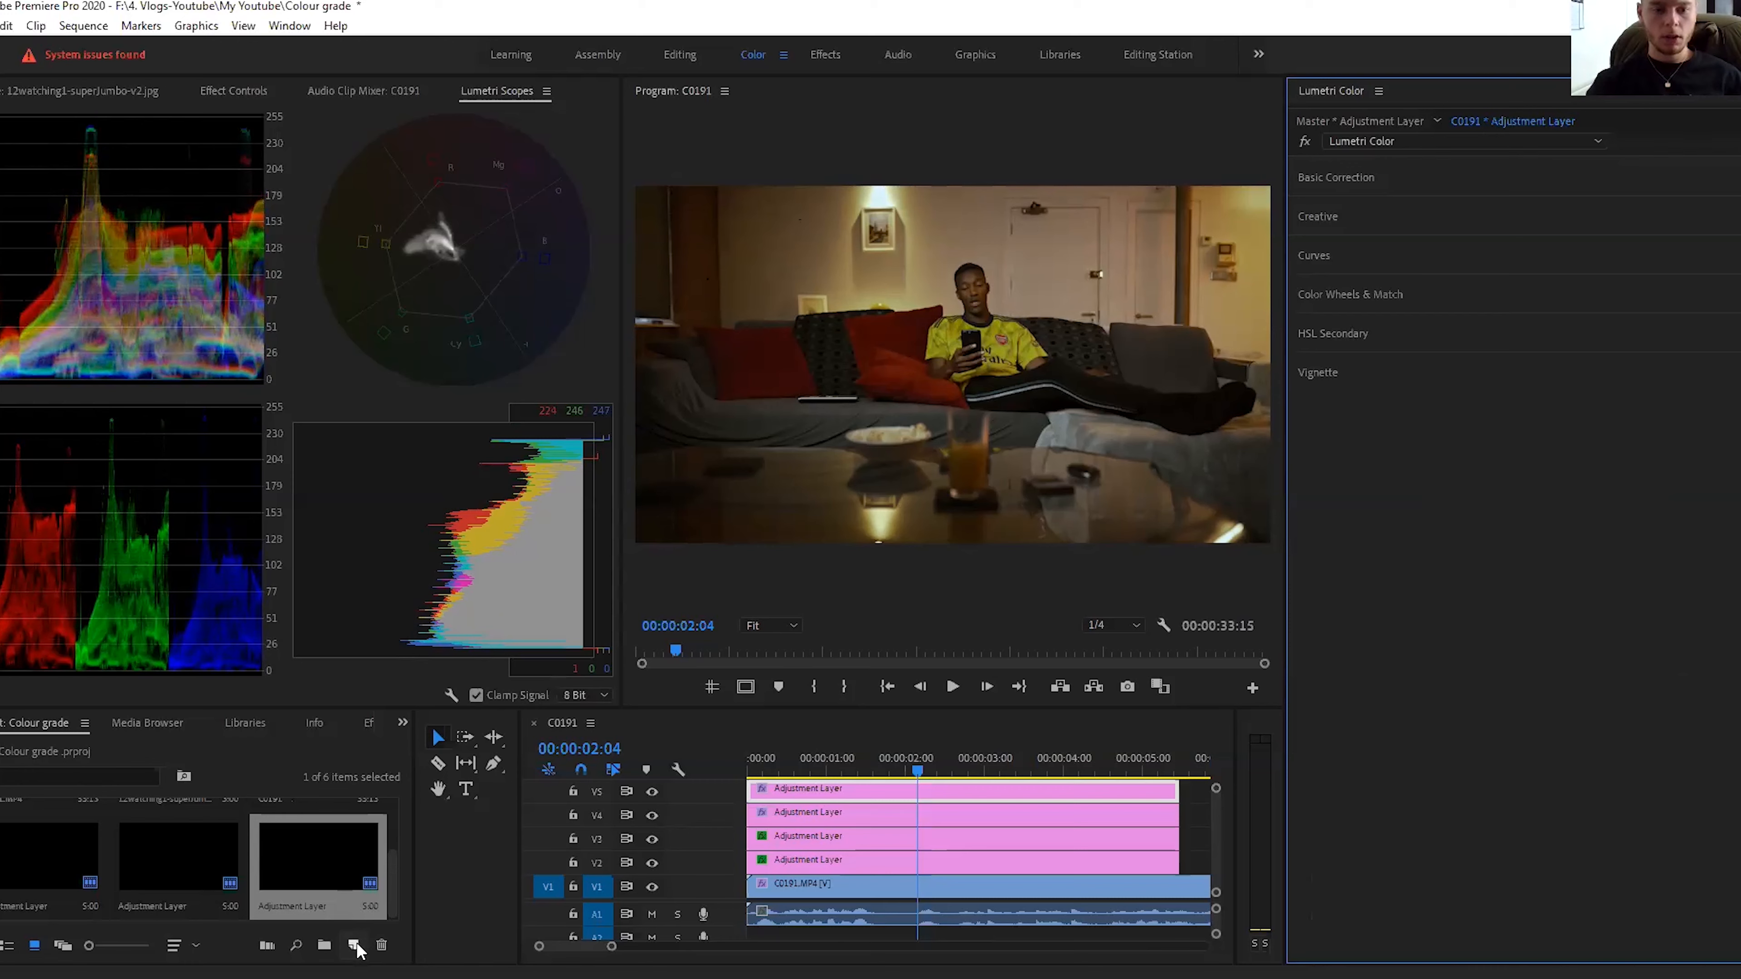
Step: Create a new 3840 x 2160, 25 fps adjustment layer and place it on V6 above the other layers
click(355, 946)
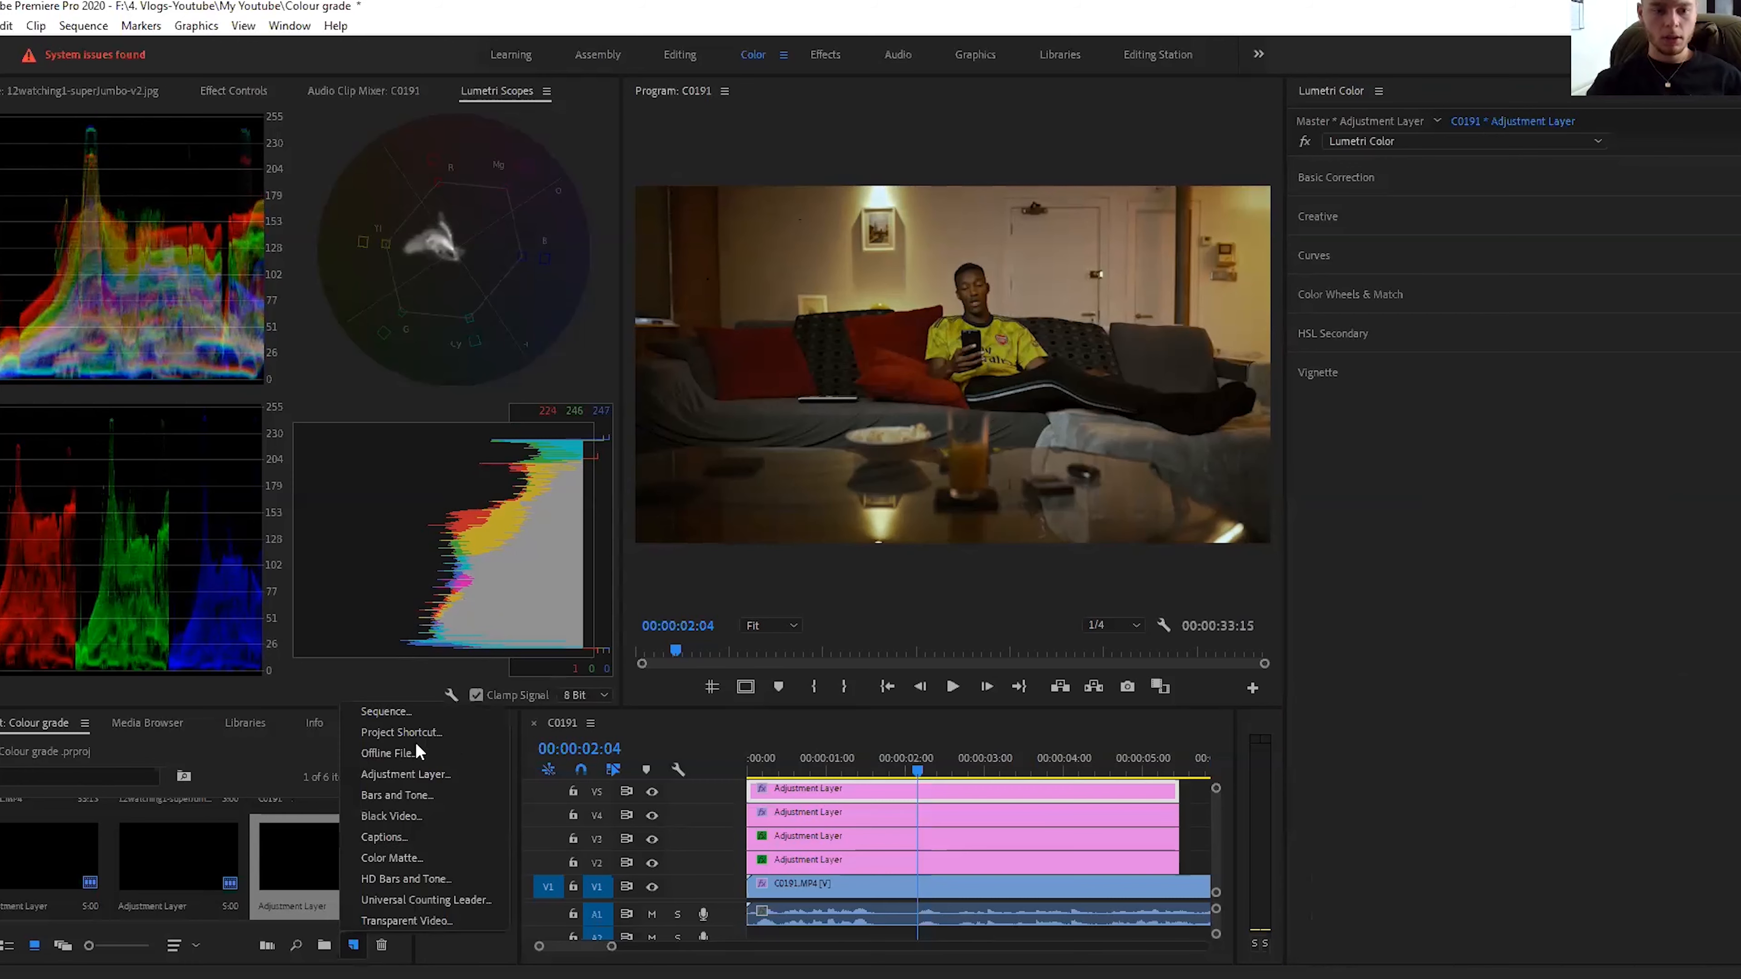
click(473, 781)
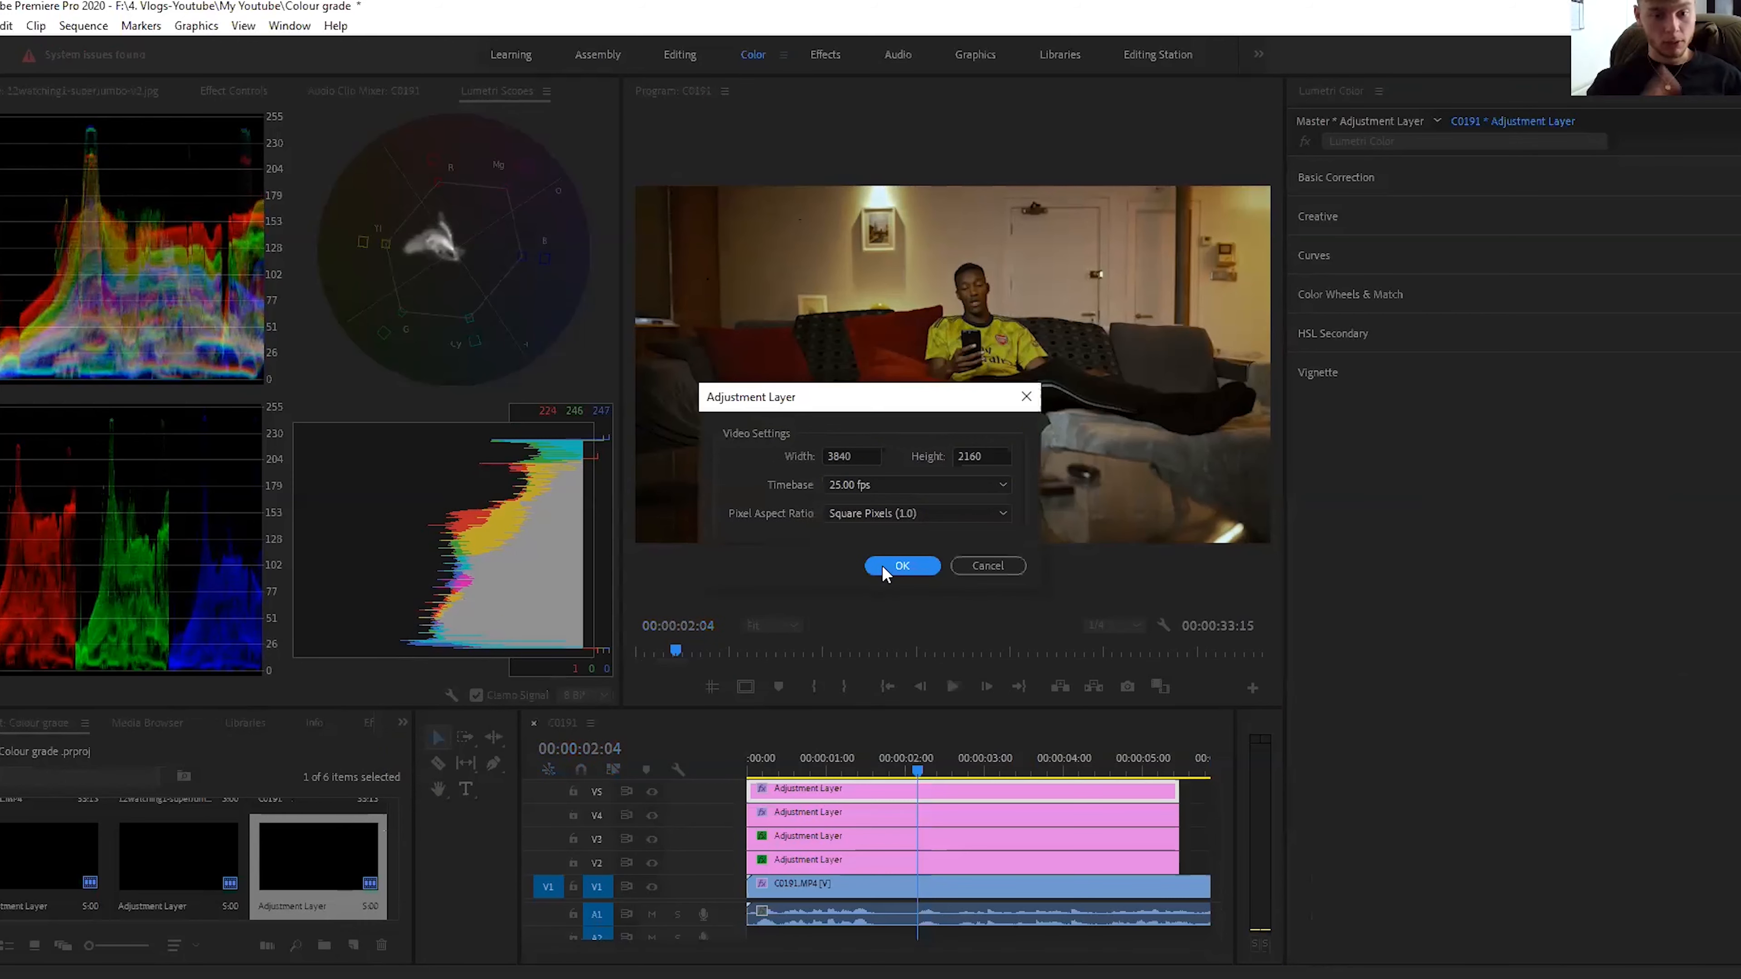
click(881, 565)
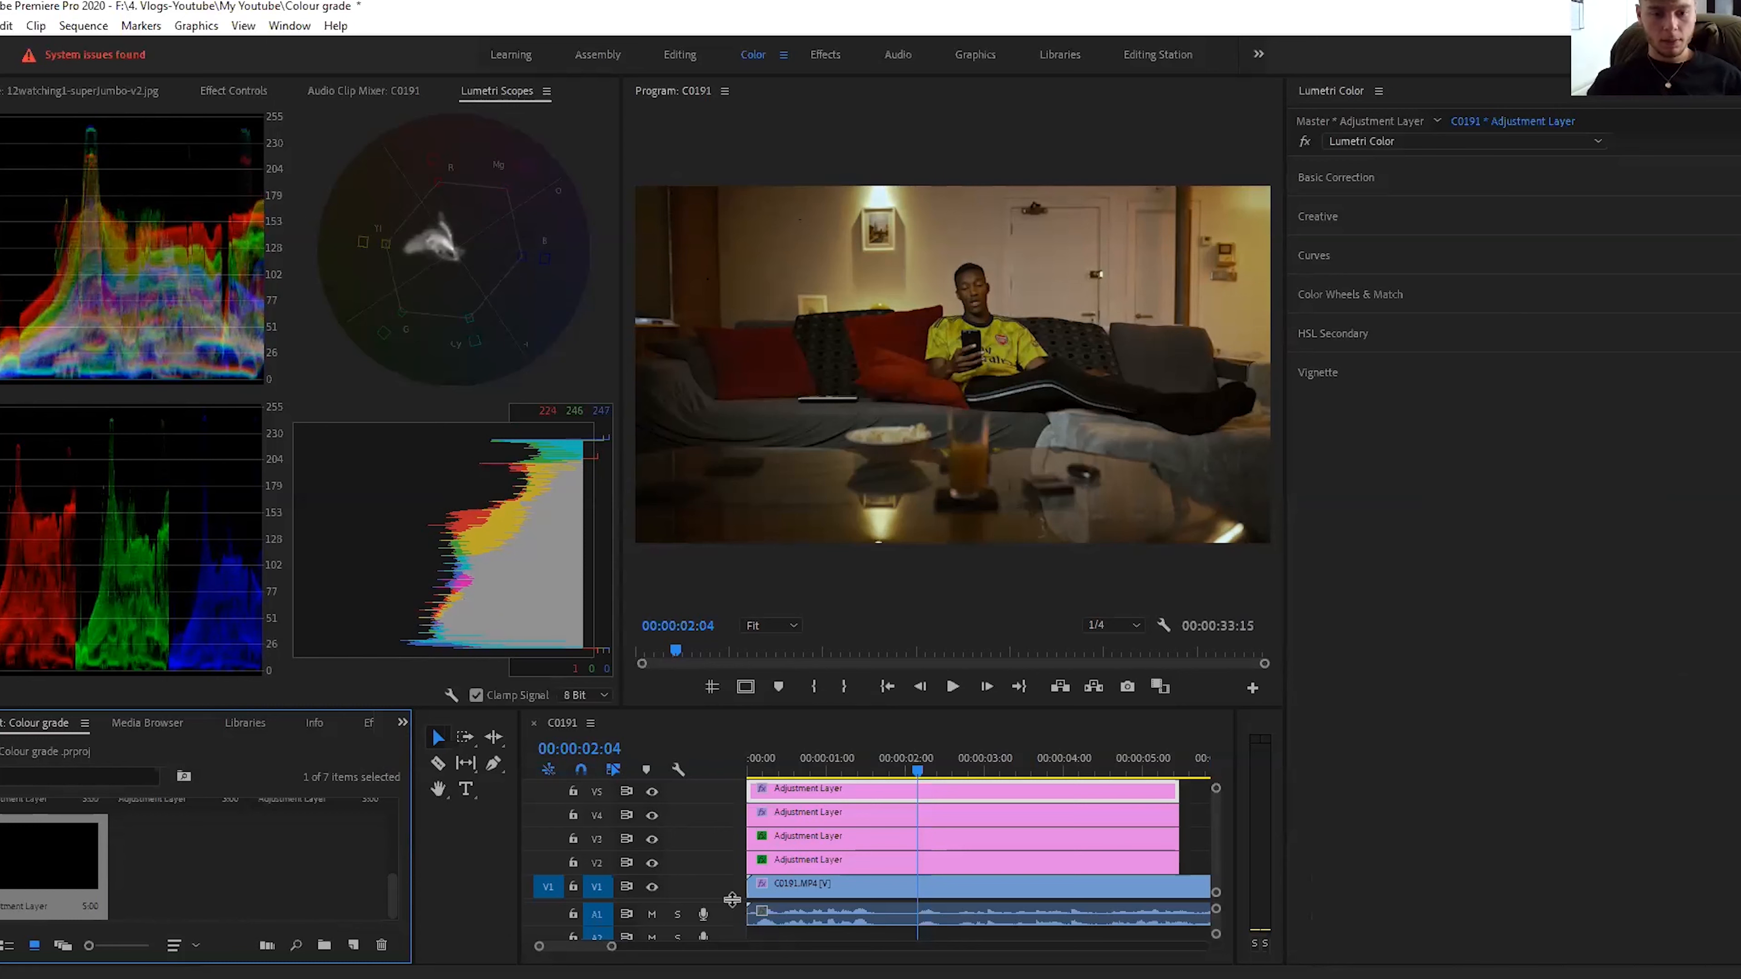
drag(732, 917, 732, 936)
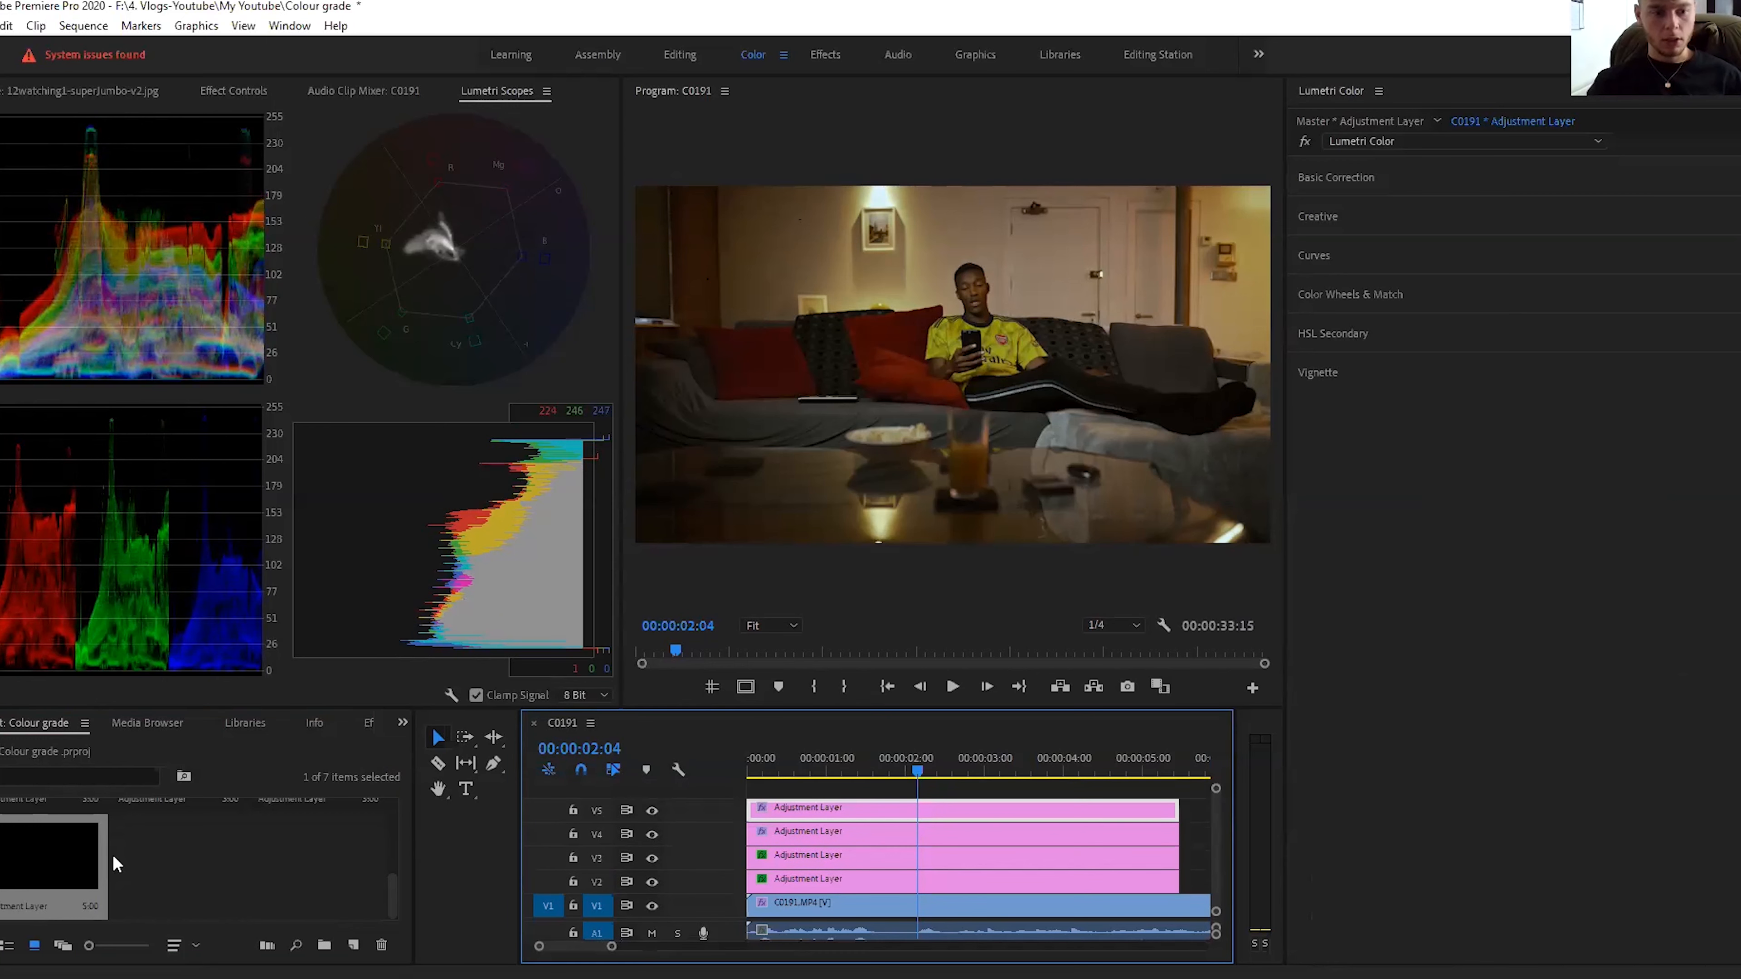
click(77, 854)
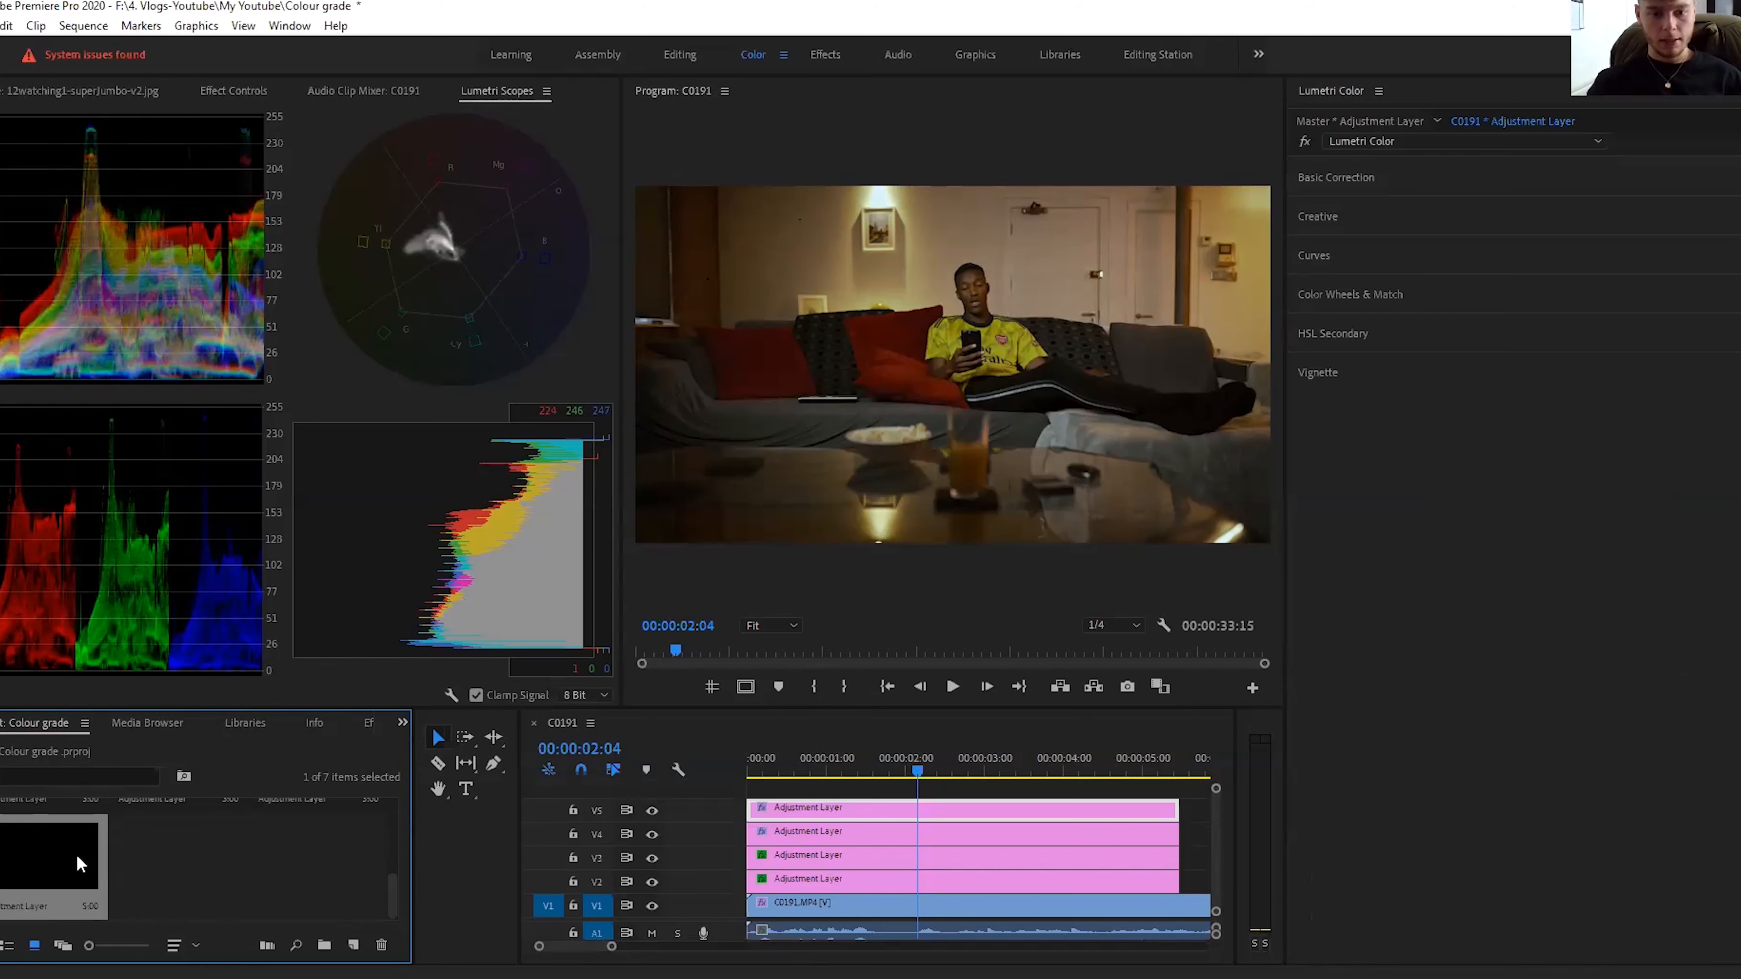
drag(76, 854, 884, 788)
Step: Apply the creative look Fuji F125 Kodak 2393 (by Adobe) to the V6 layer and reduce its intensity to about 10
click(1339, 217)
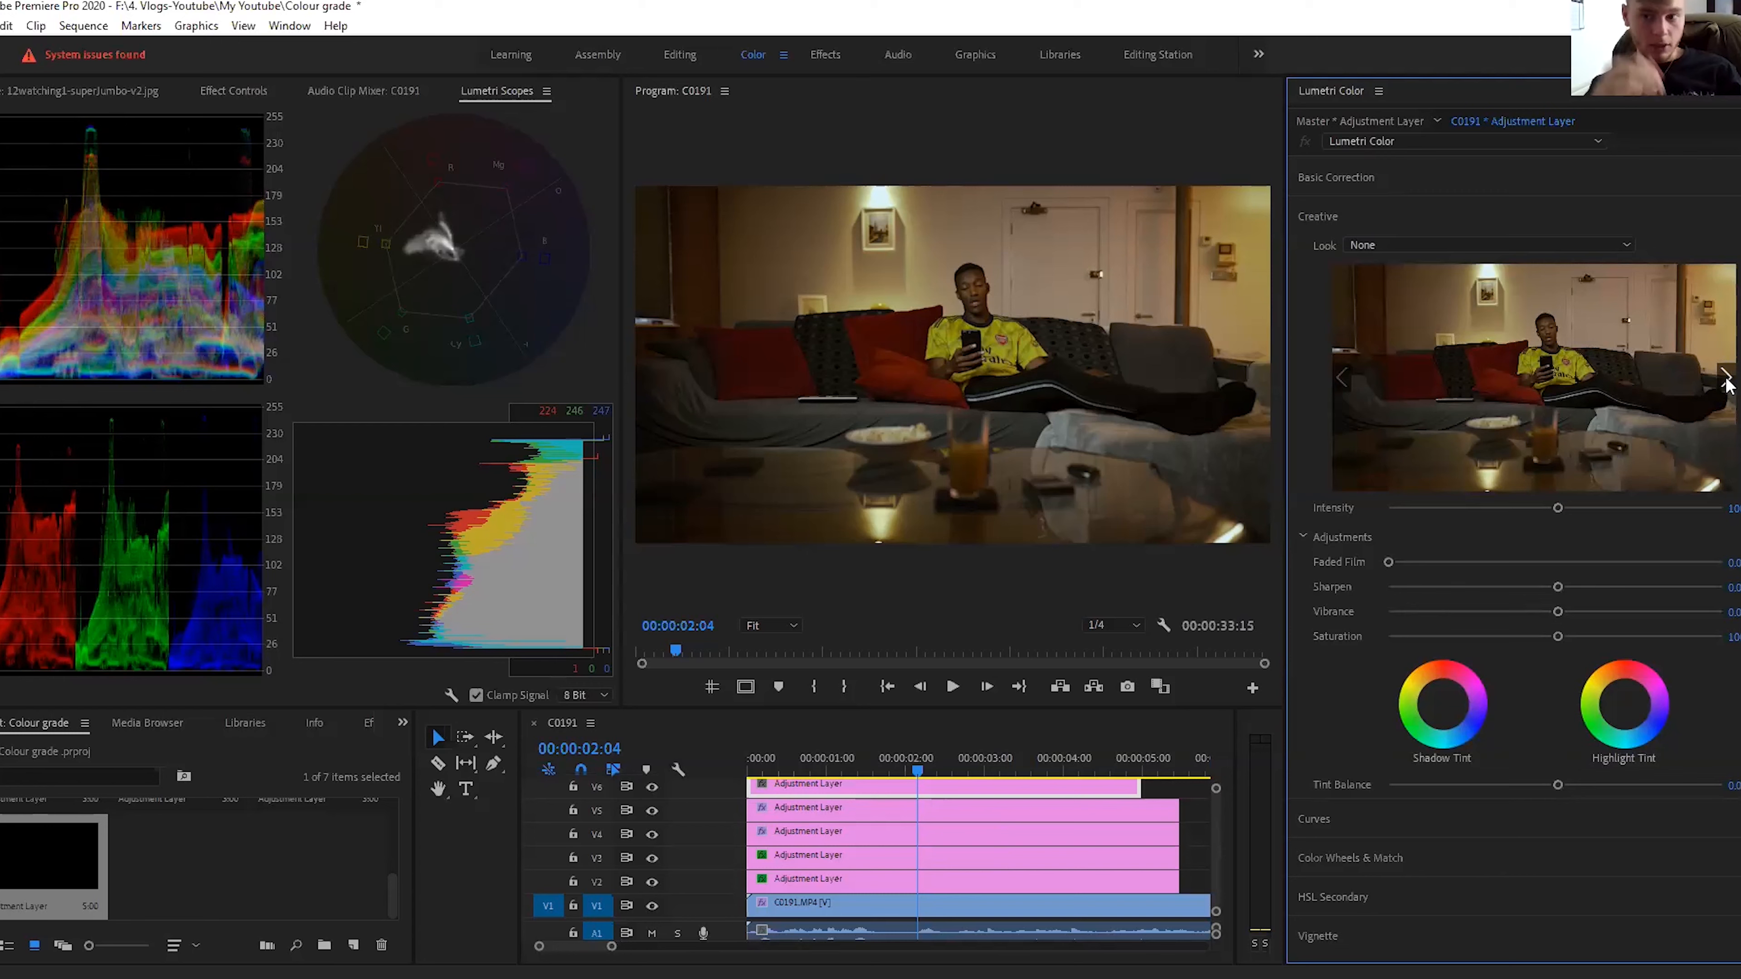
click(1725, 379)
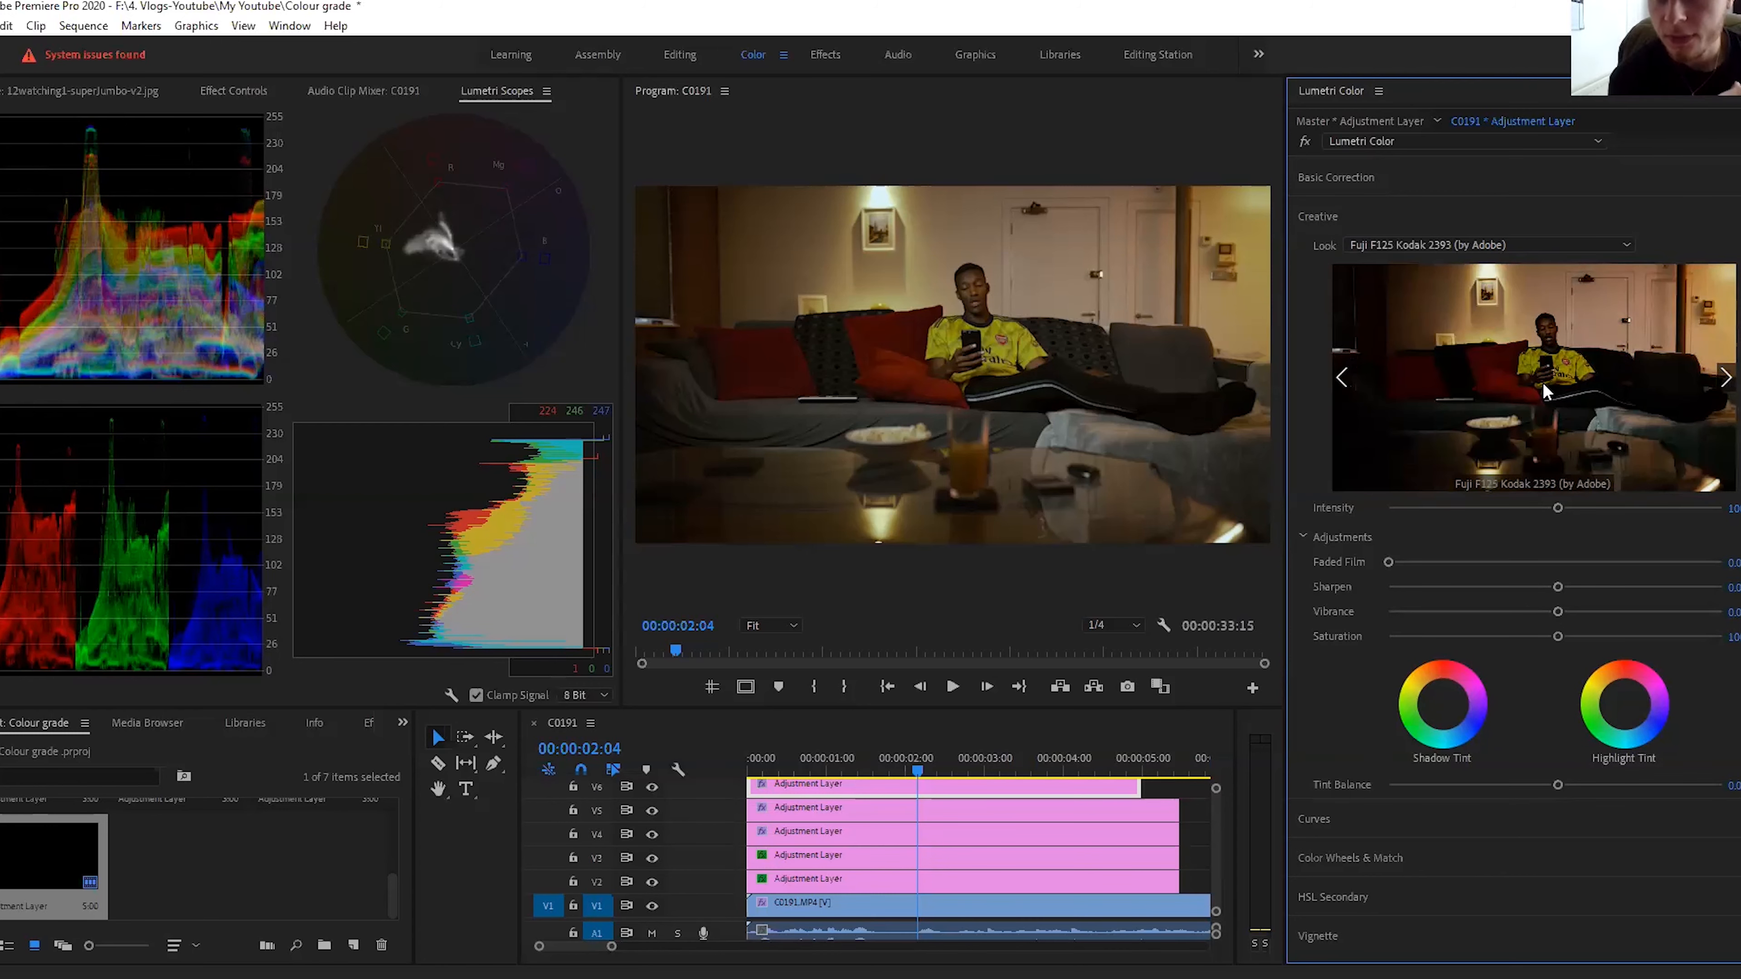
click(1543, 384)
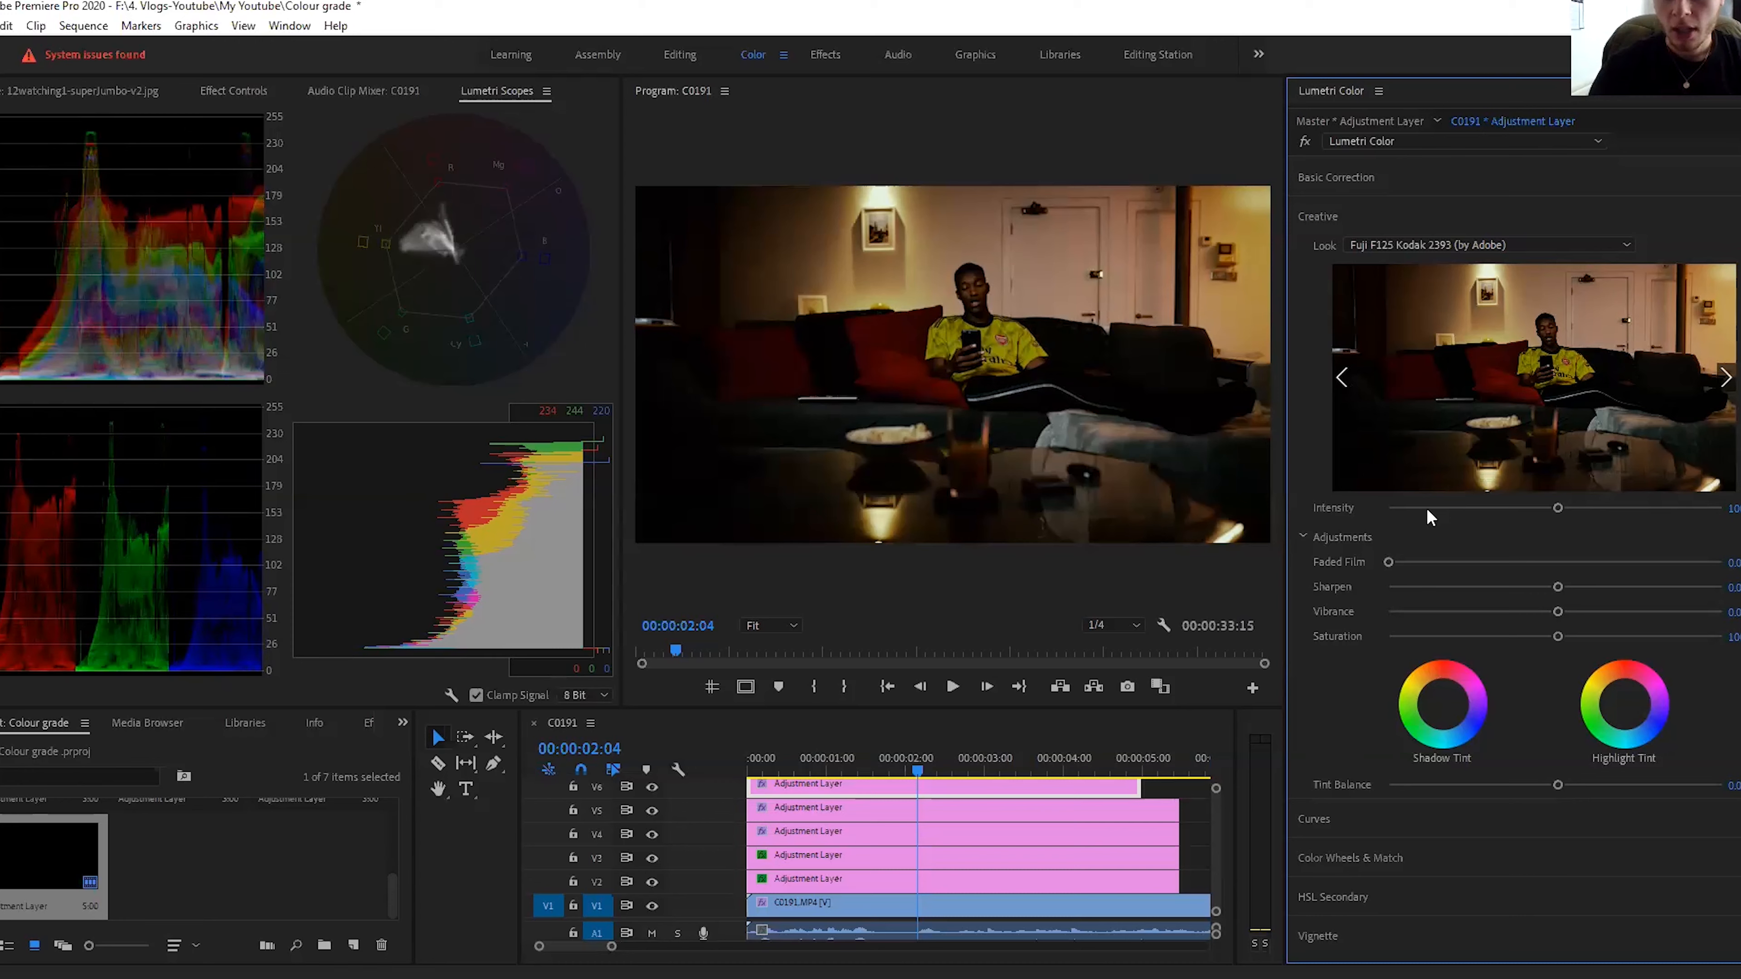
click(1411, 507)
drag(1409, 507, 1403, 508)
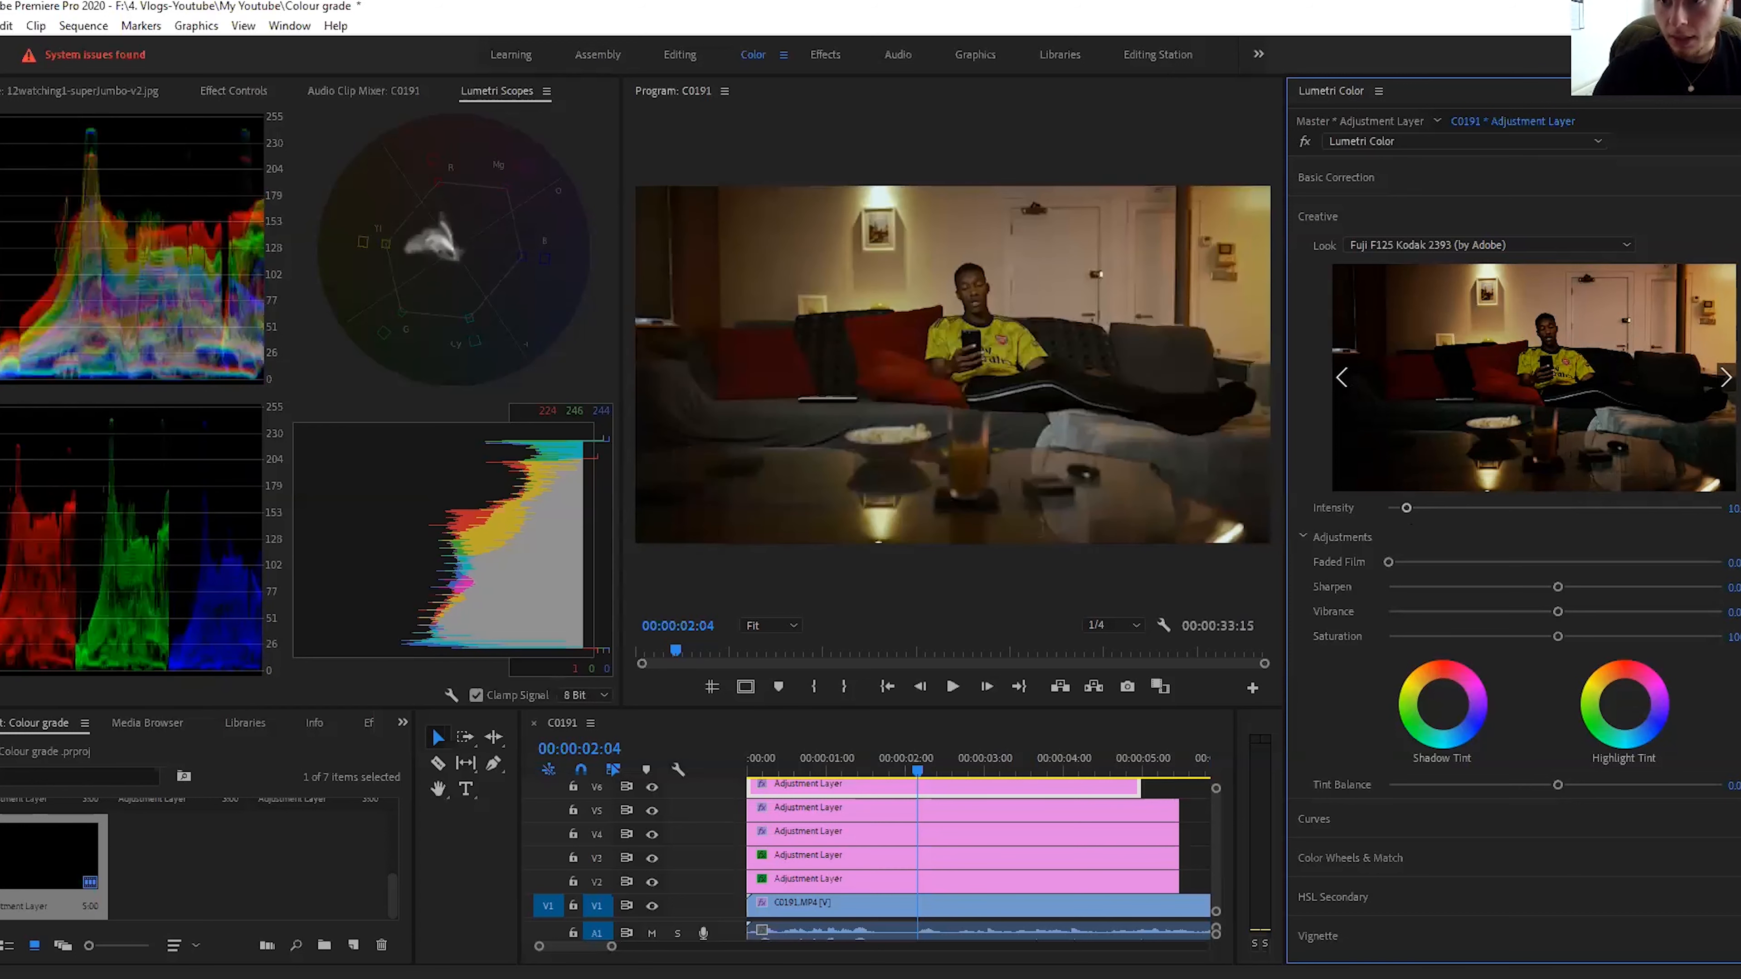
Step: Compare the picture with the V6 layer's Creative section off and on, and set the look's intensity to 15
click(1739, 216)
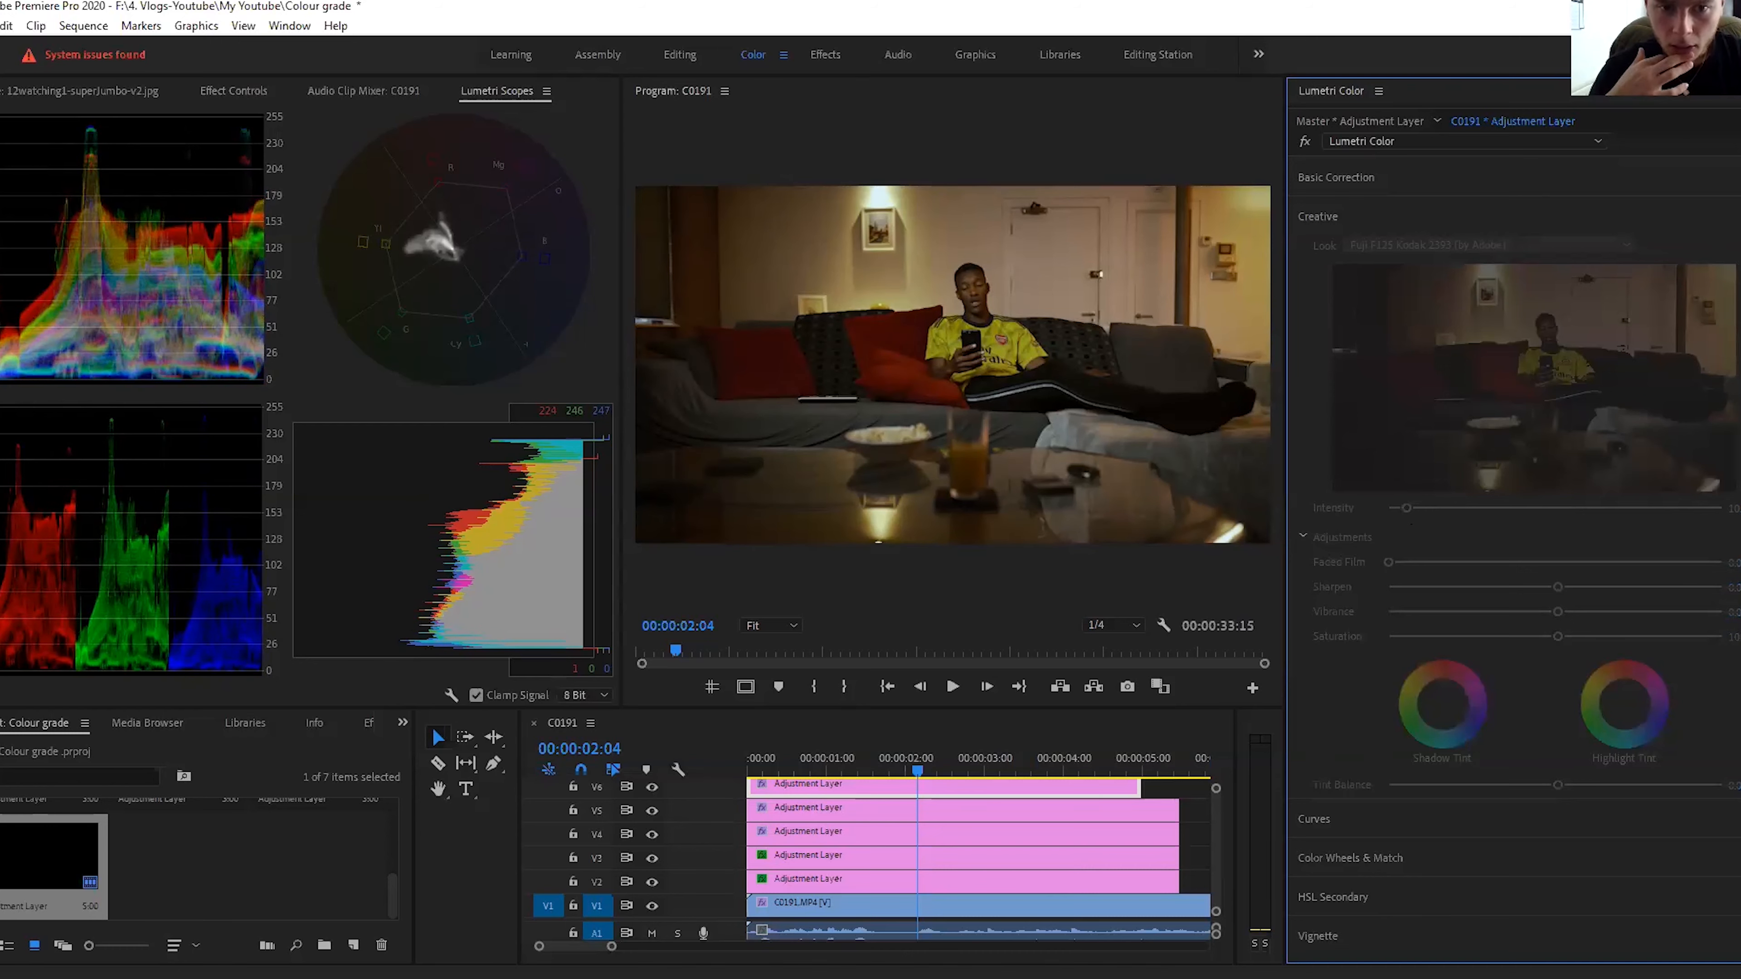
click(1739, 216)
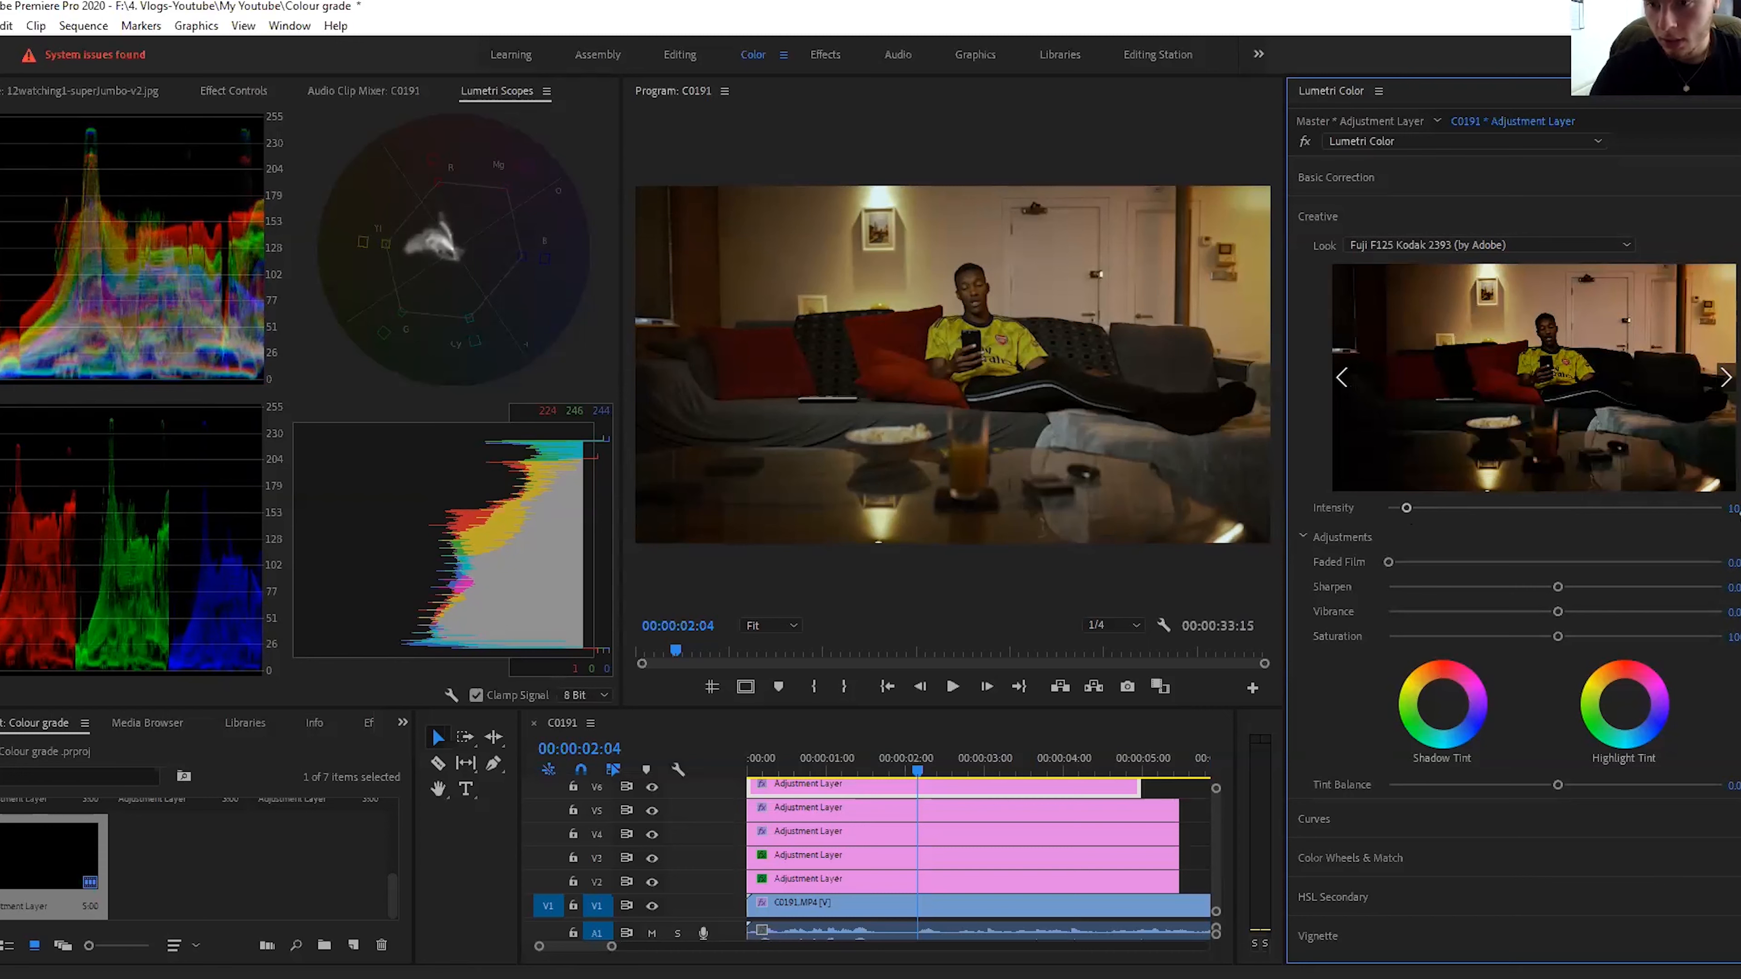
click(1736, 508)
text(15)
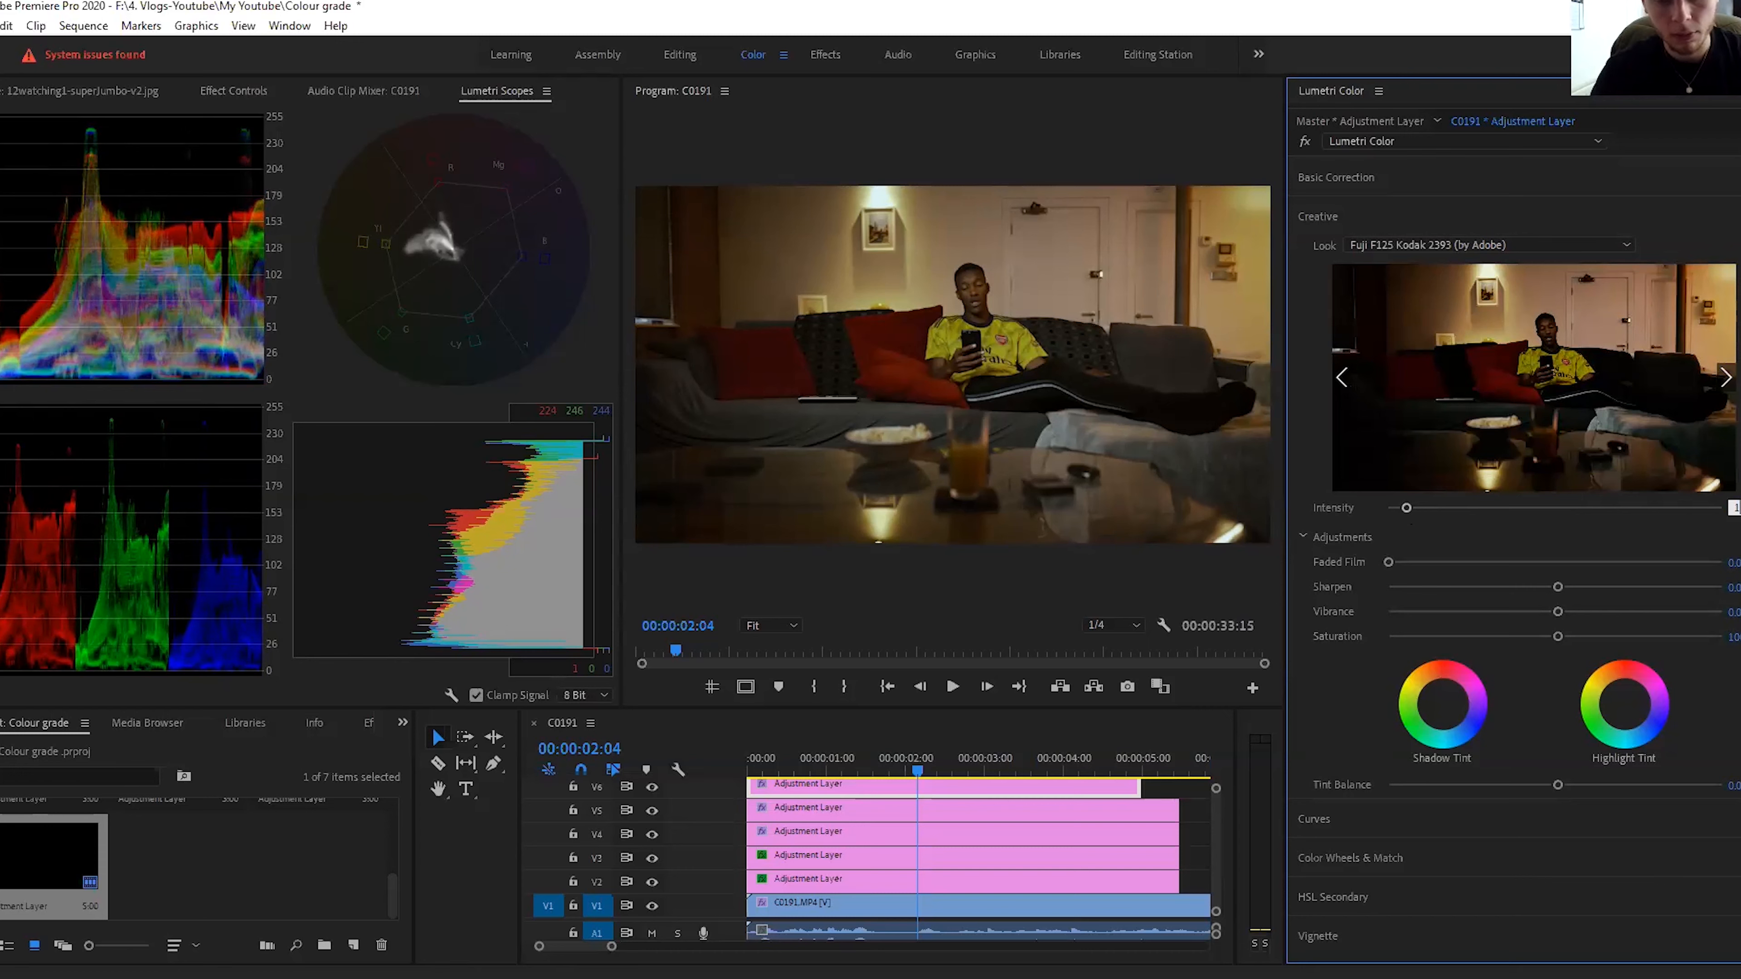
key(Return)
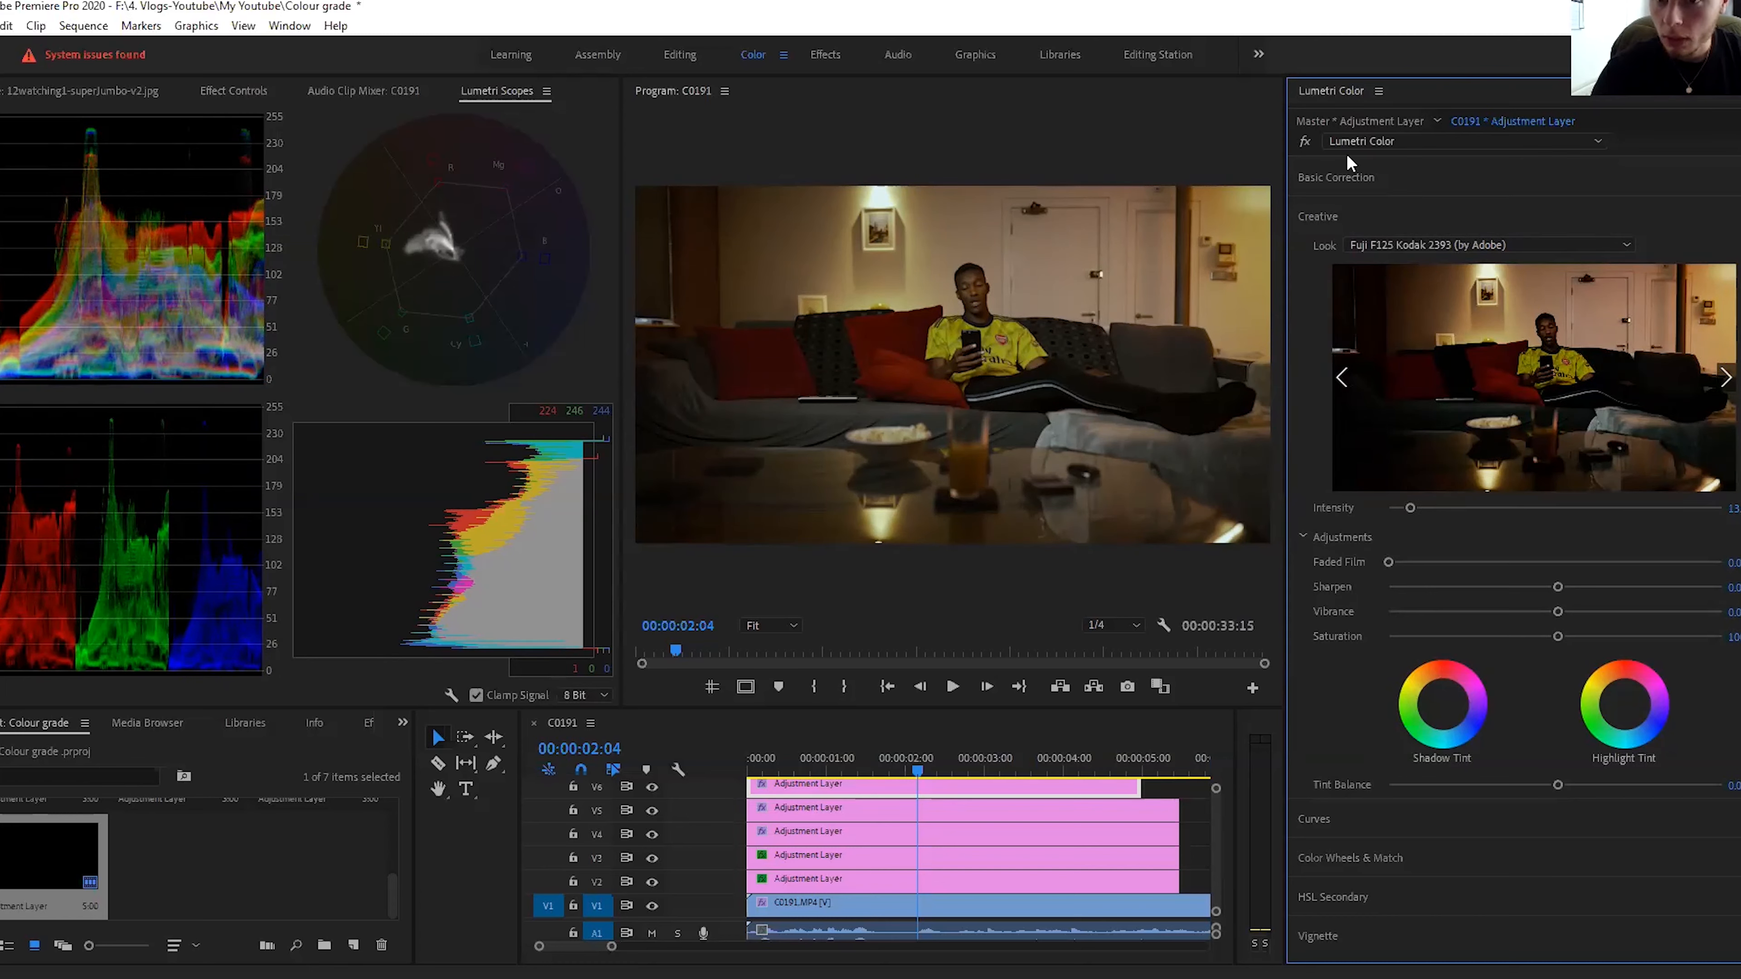
Step: Set the V6 layer's Basic Correction saturation to 97 and select the V3 adjustment layer in the timeline
click(1353, 177)
drag(1556, 588, 1550, 589)
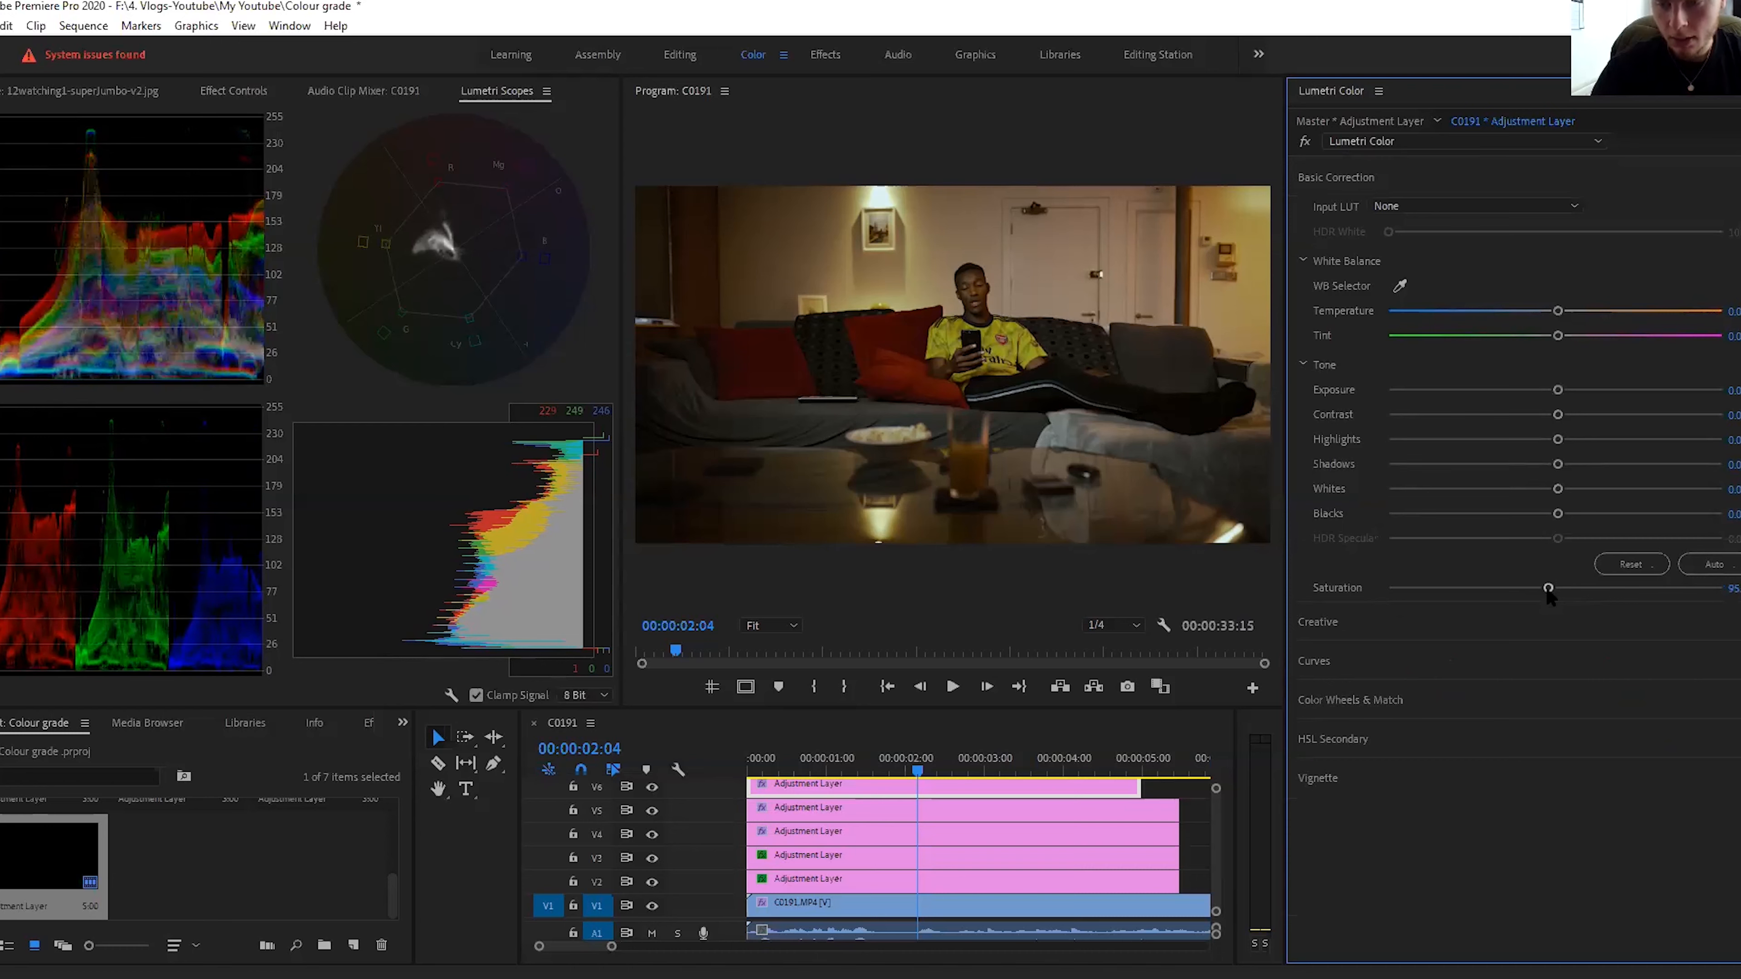
click(1734, 589)
text(97)
key(Return)
click(884, 858)
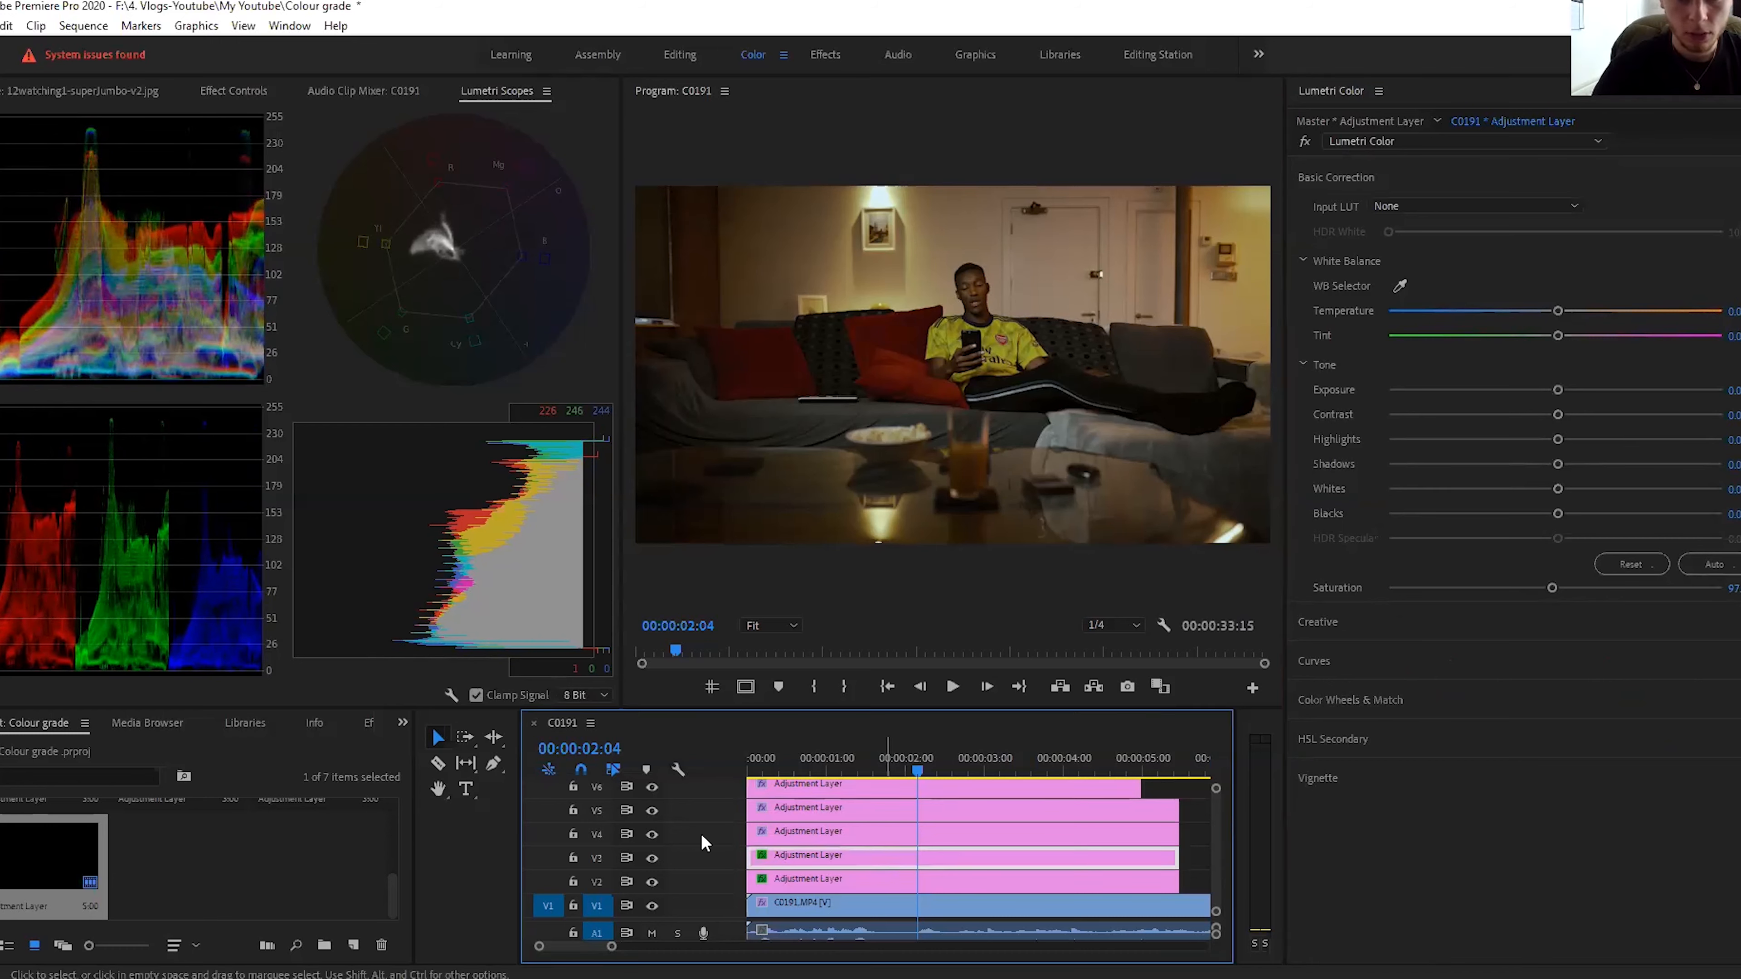
Step: Open the HSL Secondary settings of the V4 adjustment layer and preview its red cushion key as a Color/Gray mask
click(1350, 706)
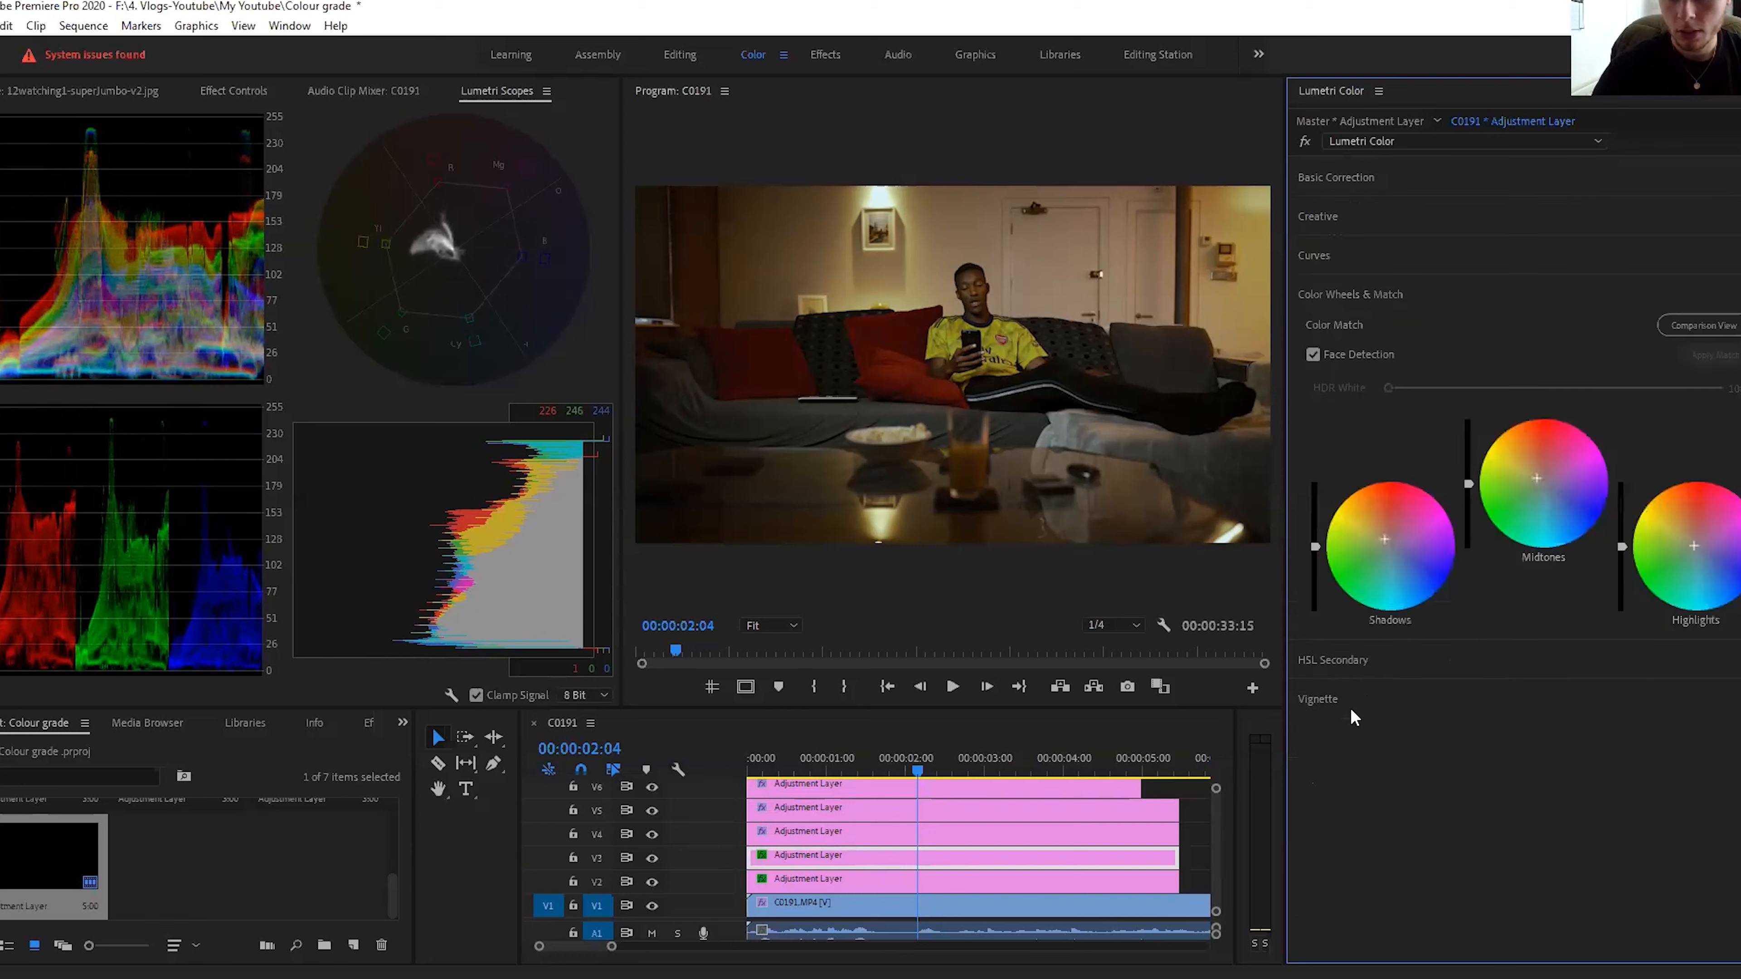
click(1323, 658)
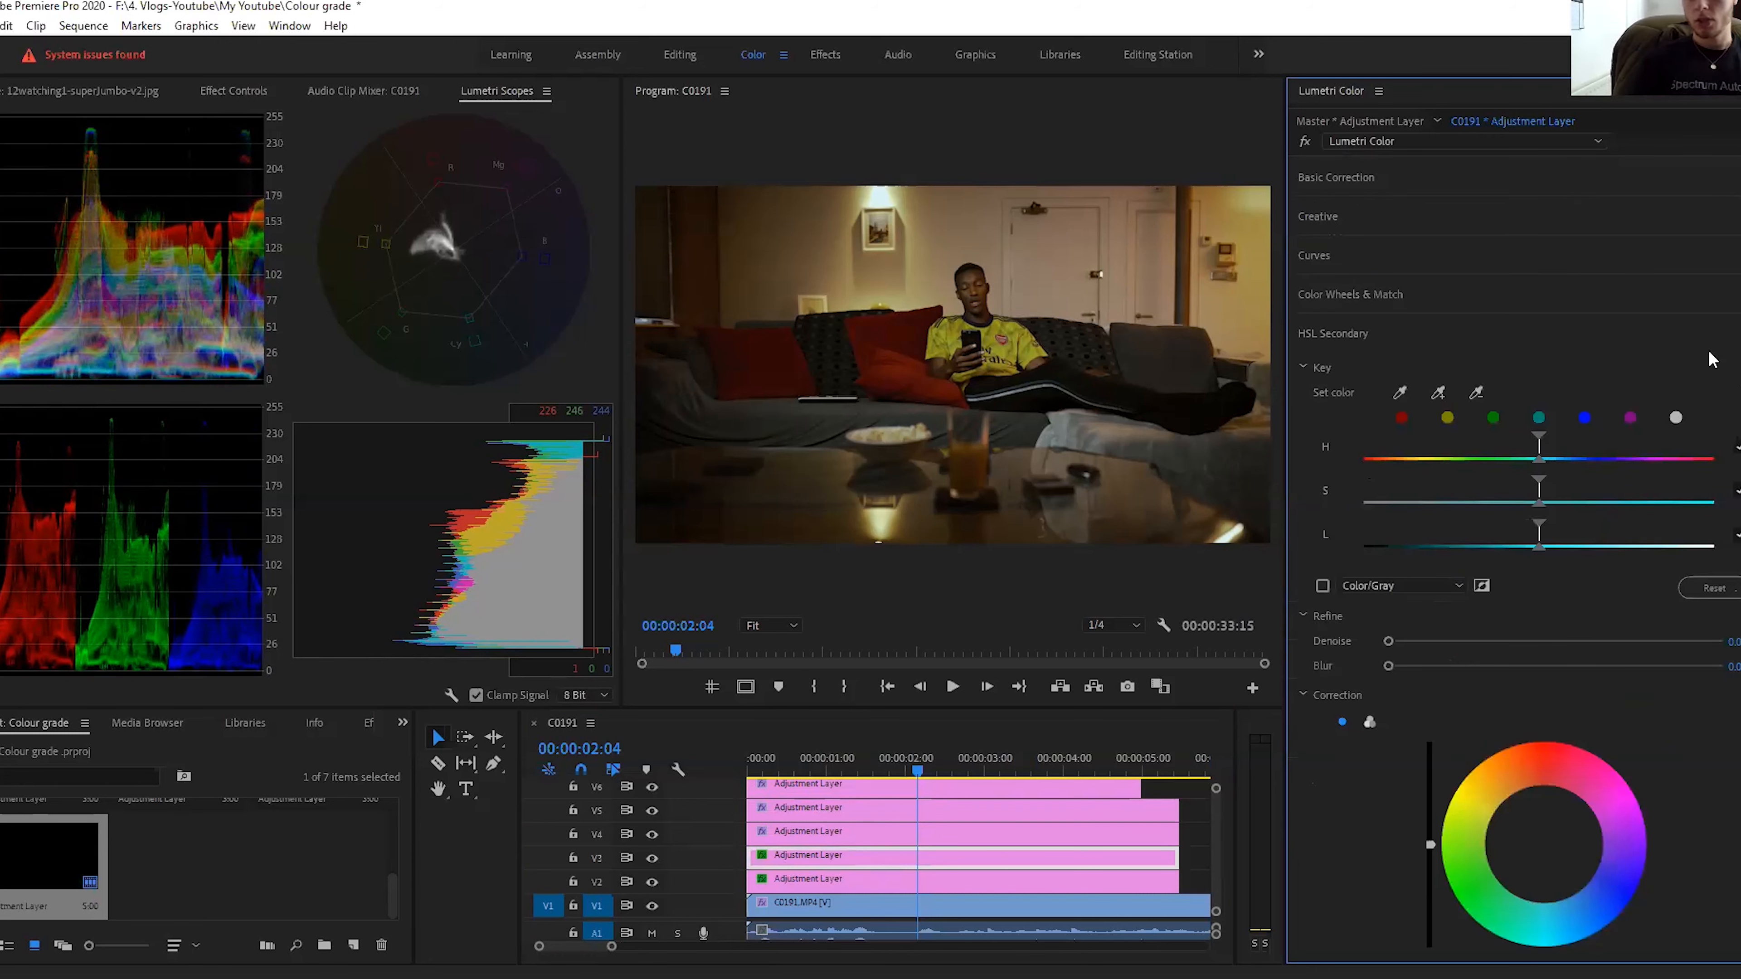
click(916, 845)
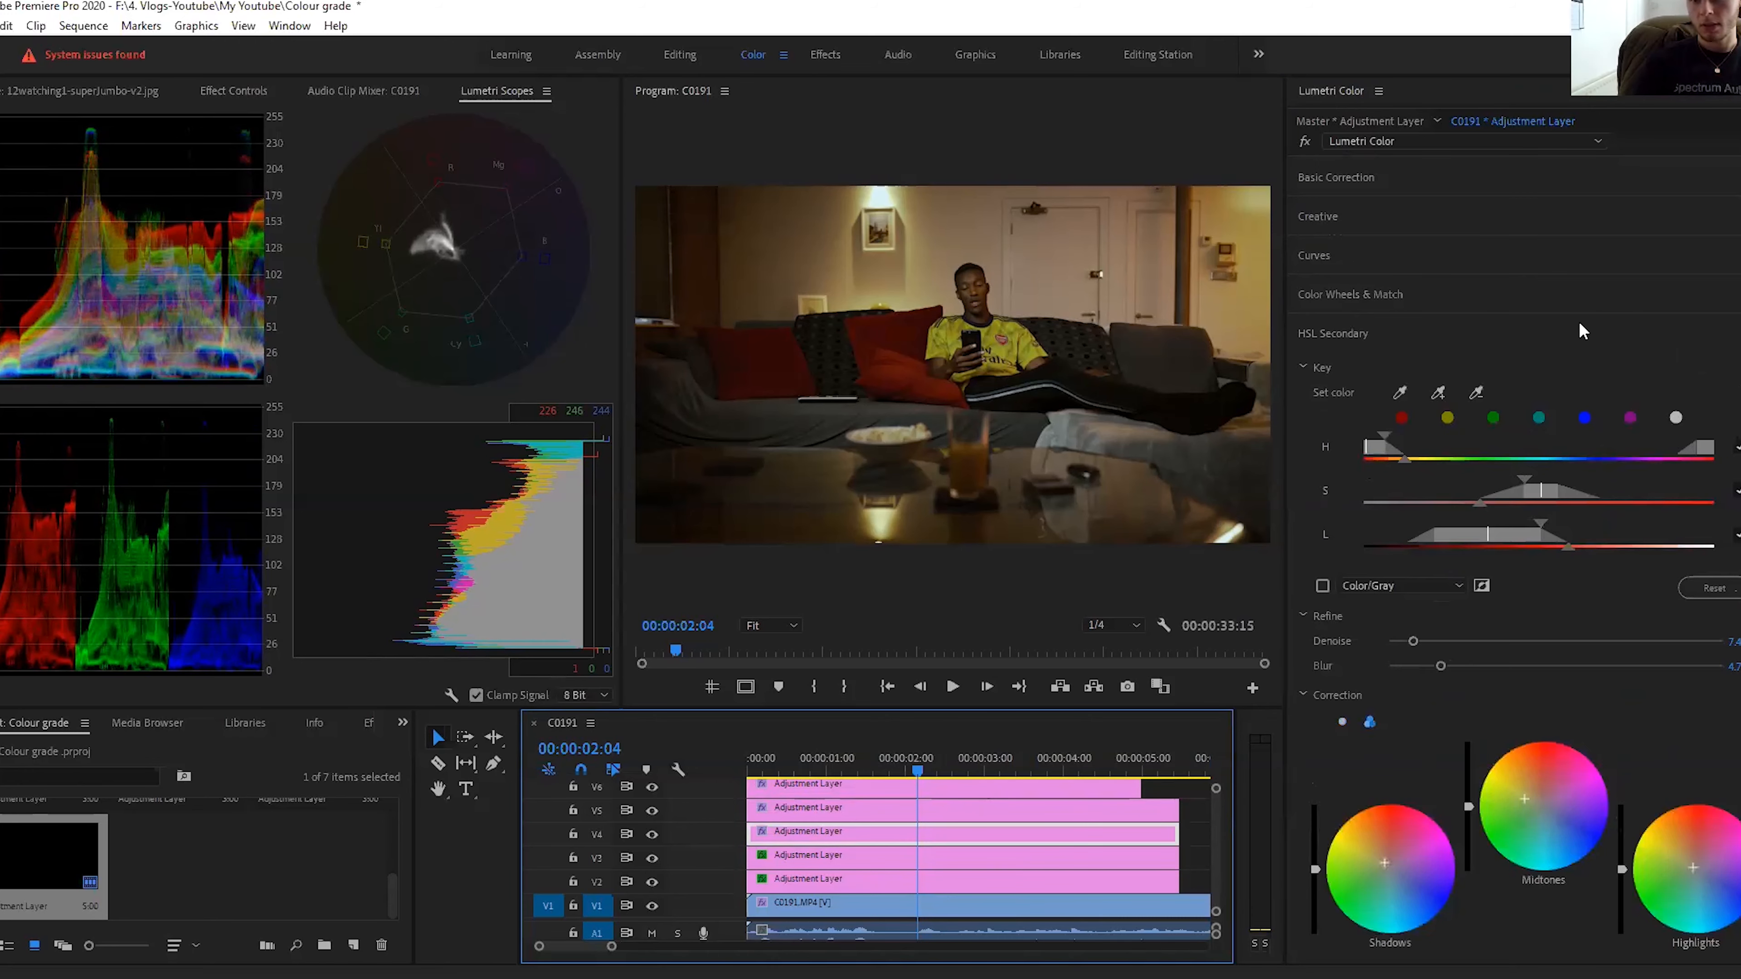
click(1321, 586)
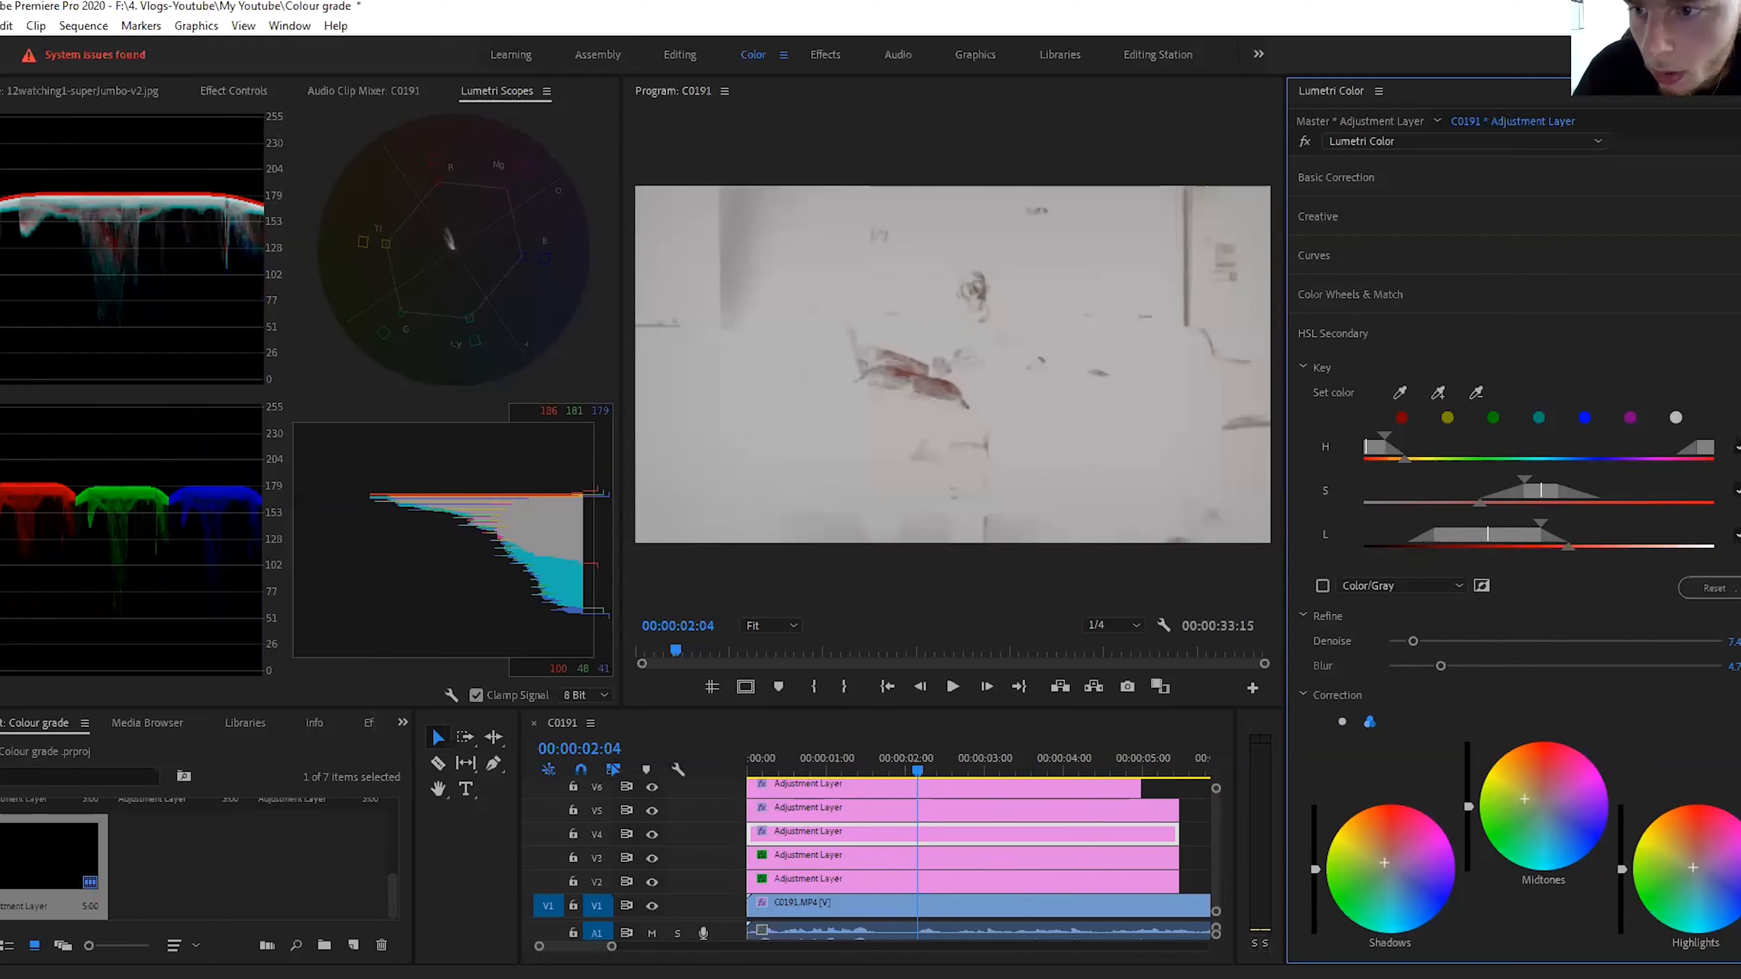
click(1322, 586)
Step: Set the V4 HSL correction to temperature 4.8, tint about -3 and saturation about 91, and nudge its midtones and shadows wheels slightly toward neutral
scroll(1508, 685, down, 3)
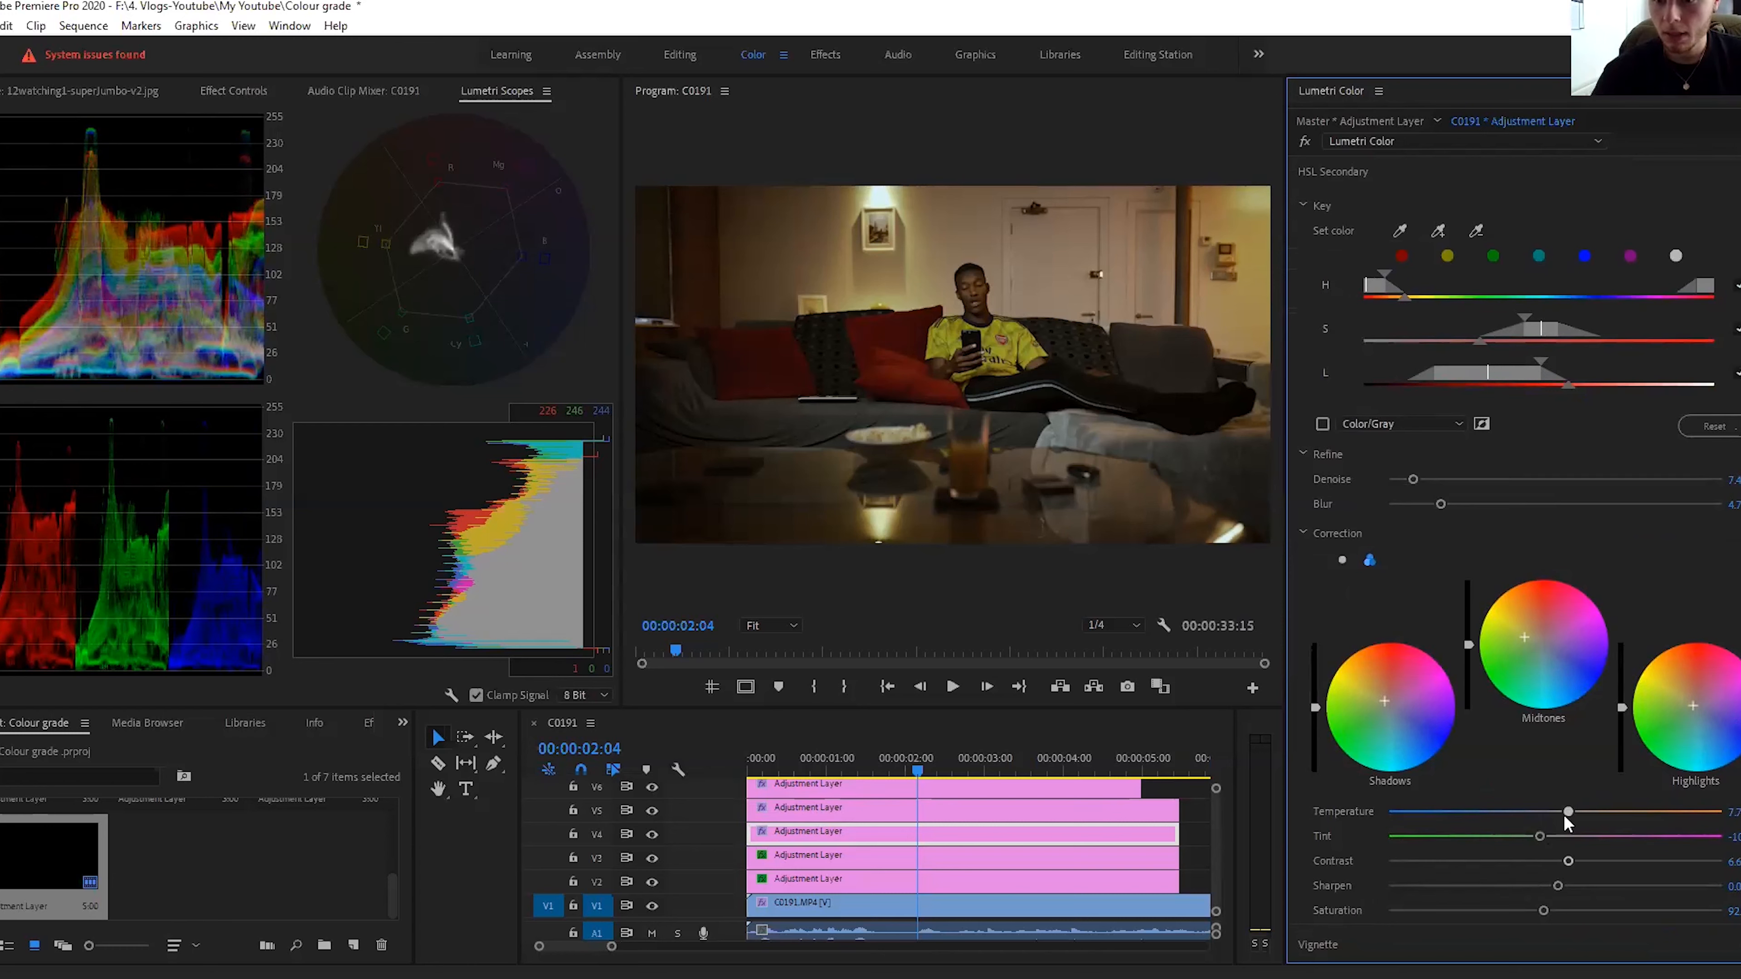
drag(1565, 816, 1561, 817)
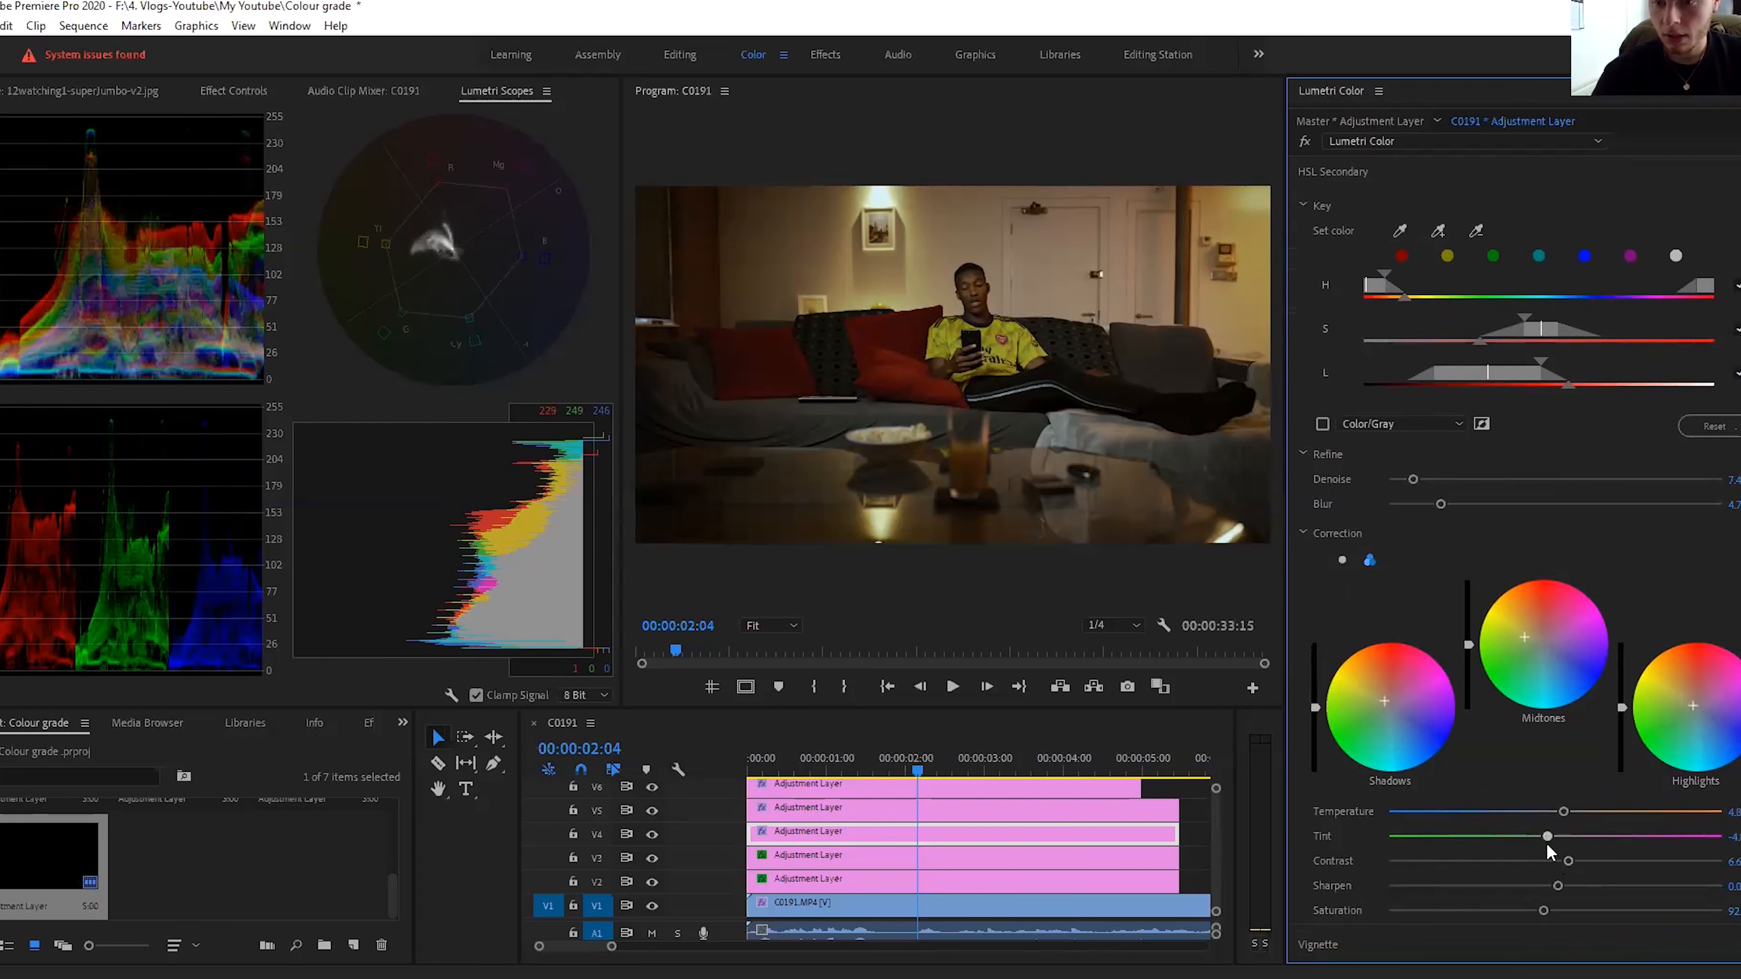
drag(1546, 846, 1549, 848)
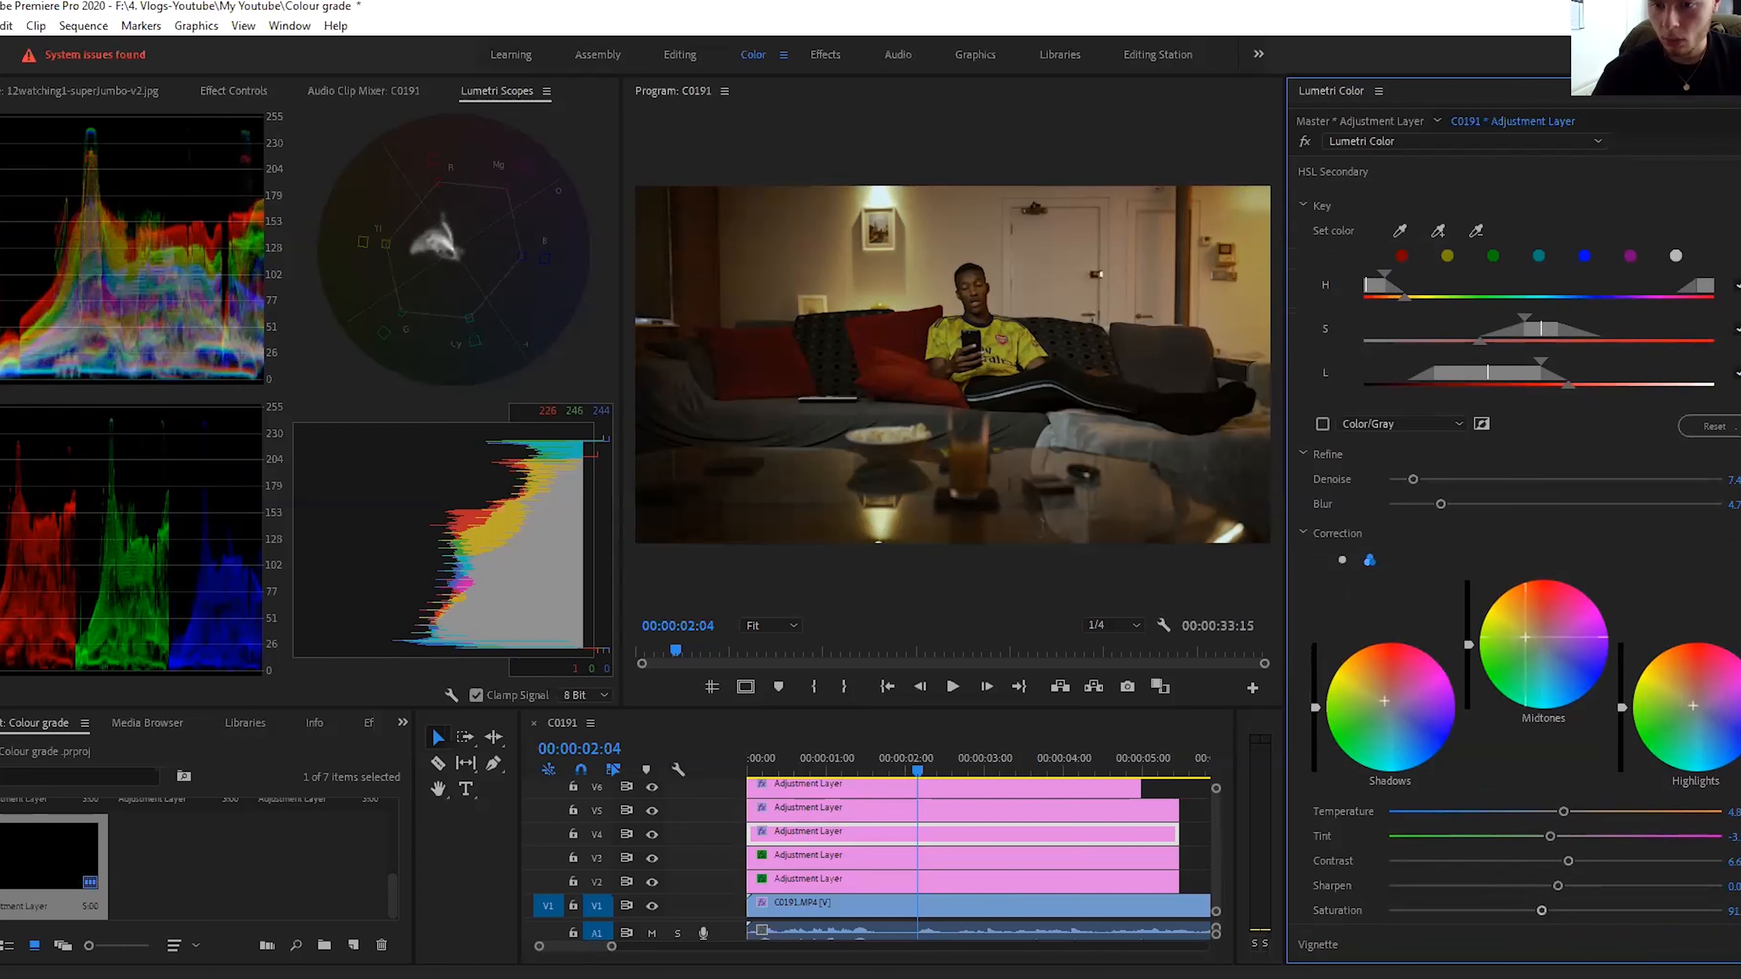
drag(1525, 638, 1527, 638)
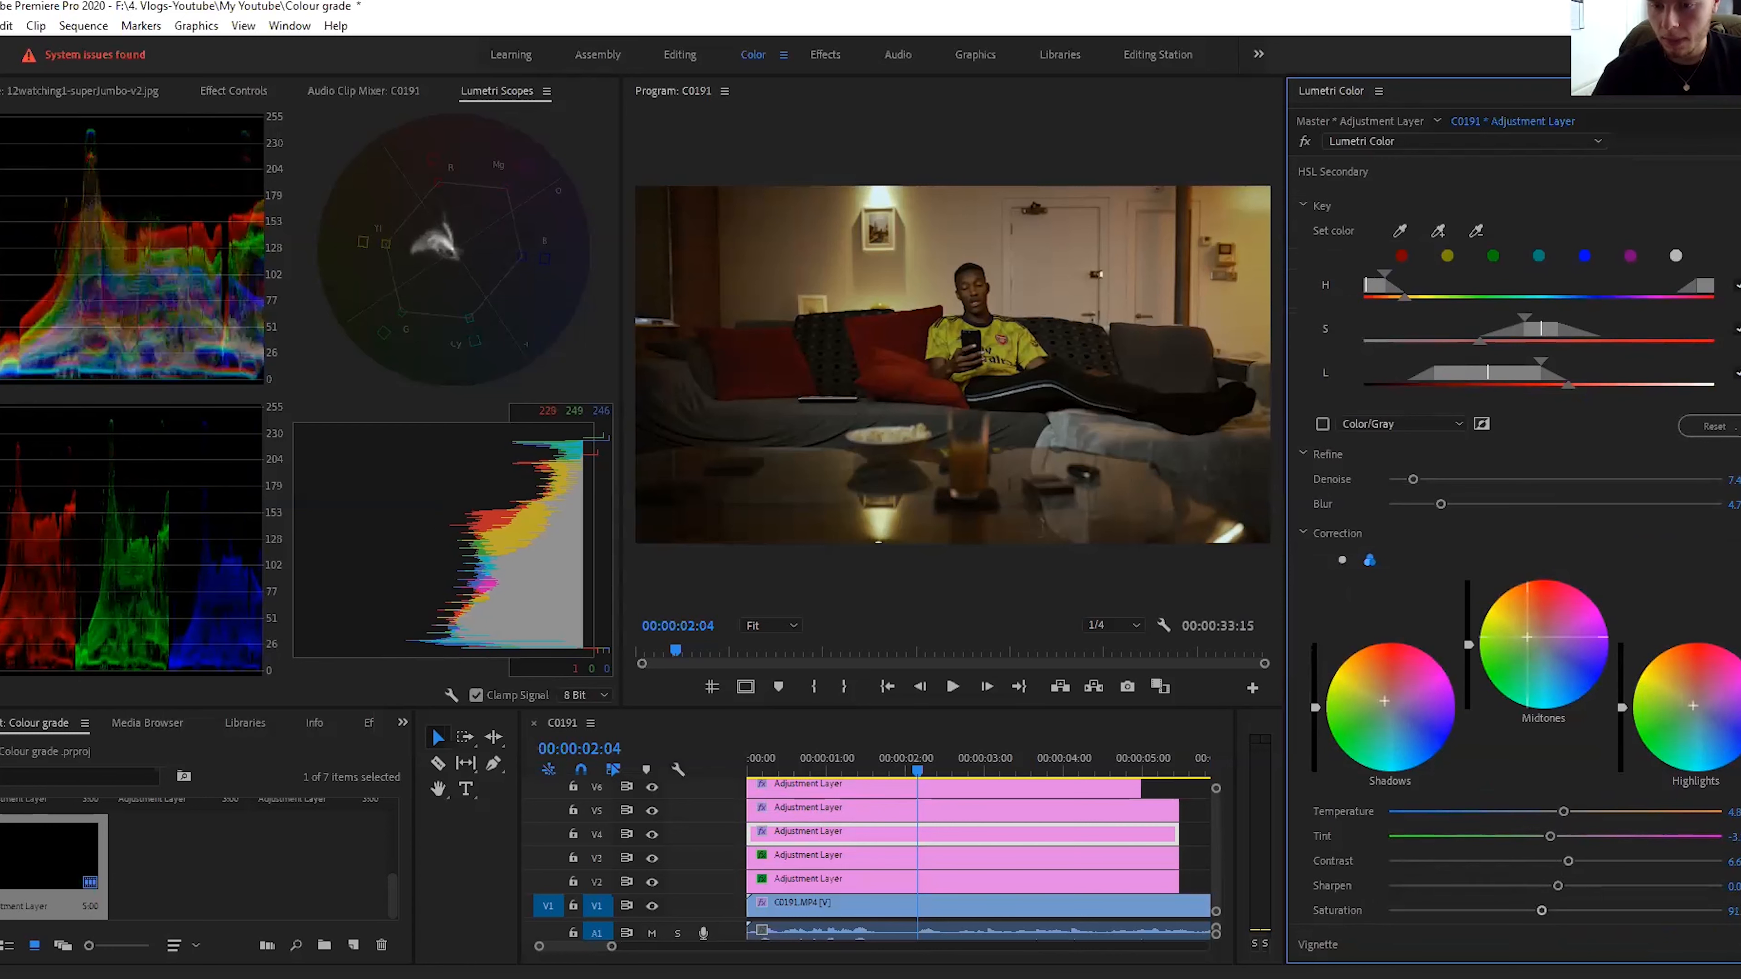
drag(1384, 702, 1385, 702)
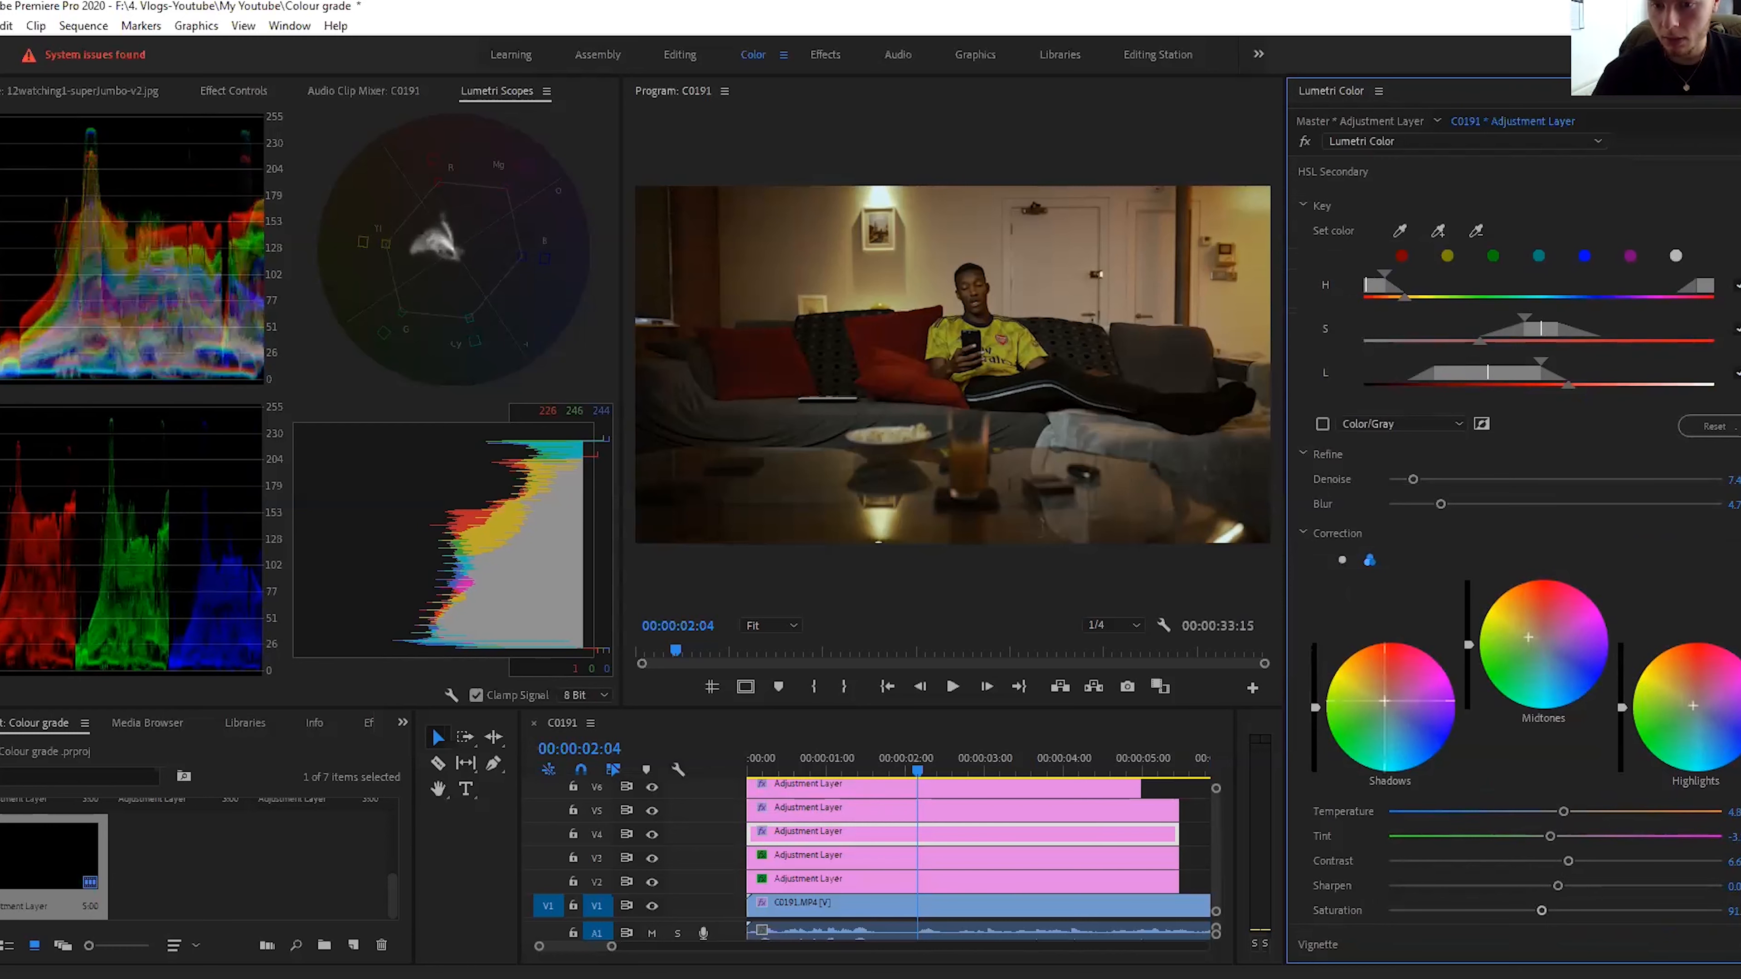